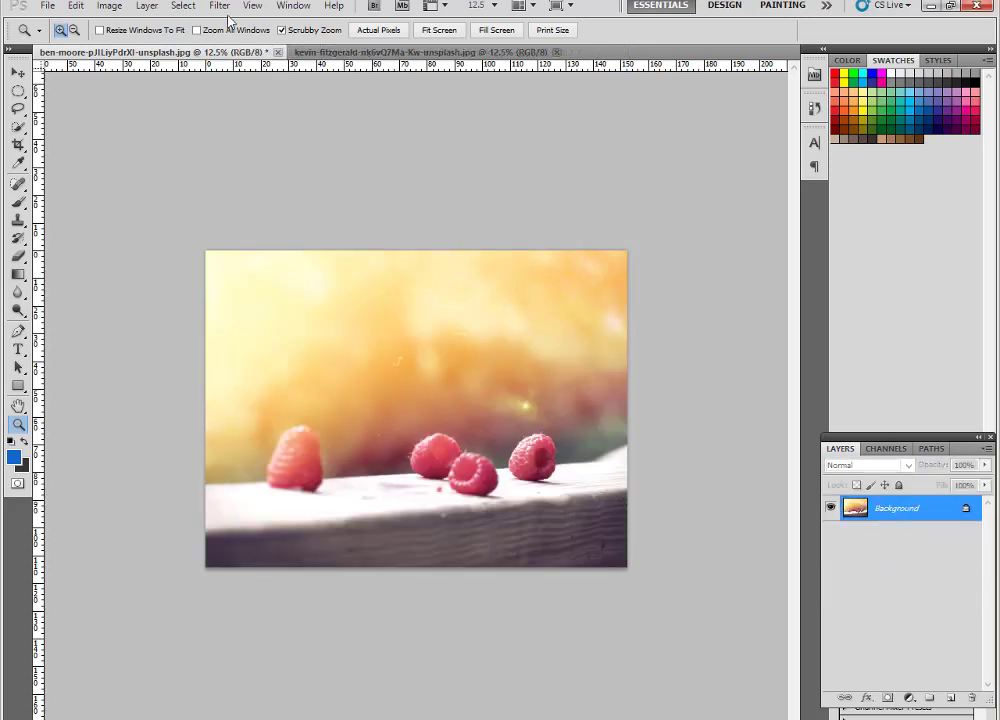
# - Apply a Radial Blur to the raspberry photo
pyautogui.click(220, 6)
pyautogui.moveTo(228, 147)
pyautogui.click(449, 237)
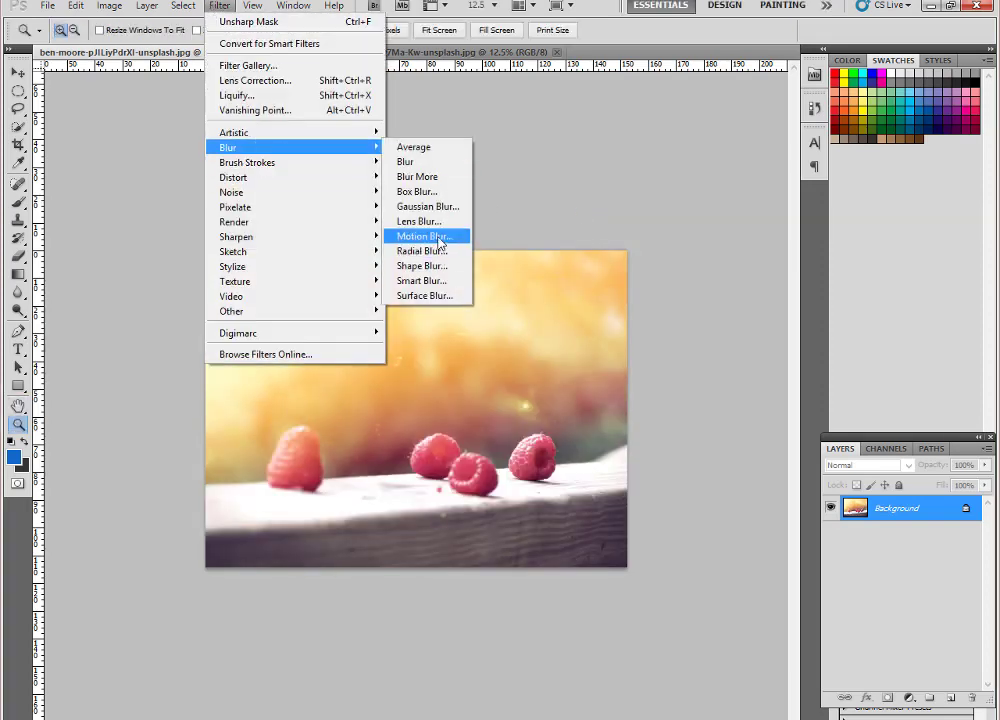
pyautogui.click(420, 250)
pyautogui.press('Return')
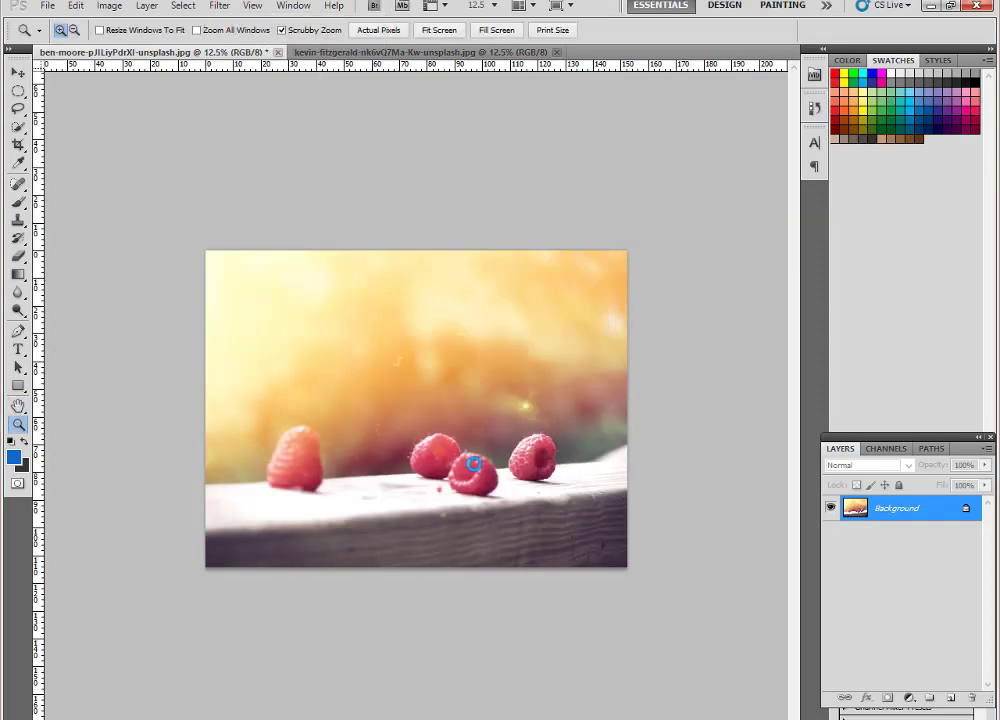
pyautogui.click(460, 455)
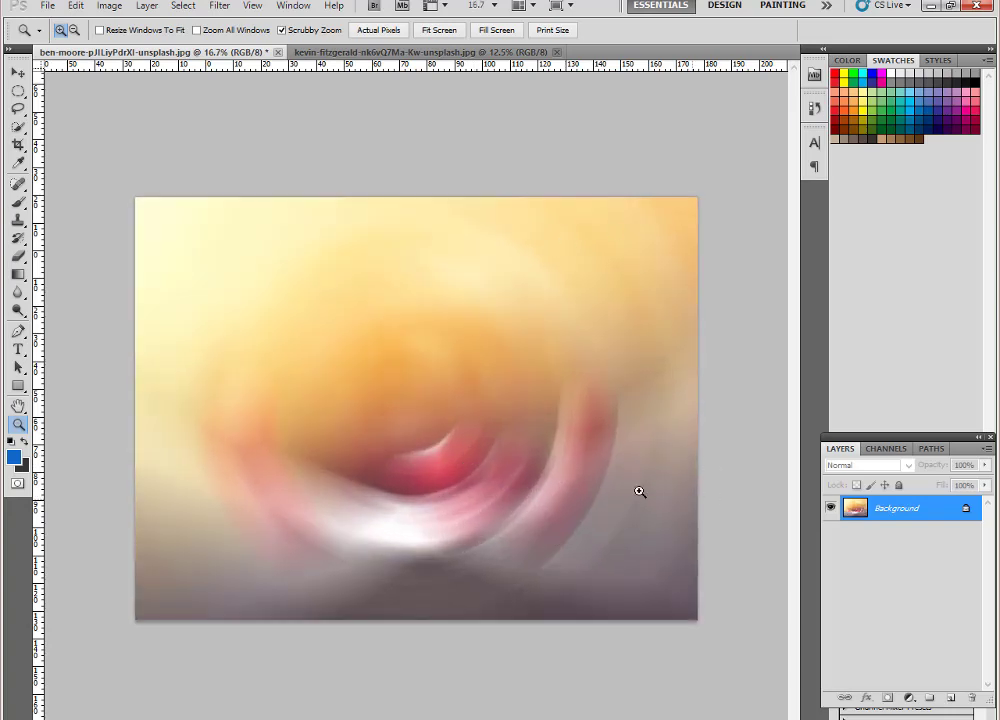
# - Boost contrast with an S-shaped Curves adjustment
pyautogui.click(107, 6)
pyautogui.moveTo(134, 44)
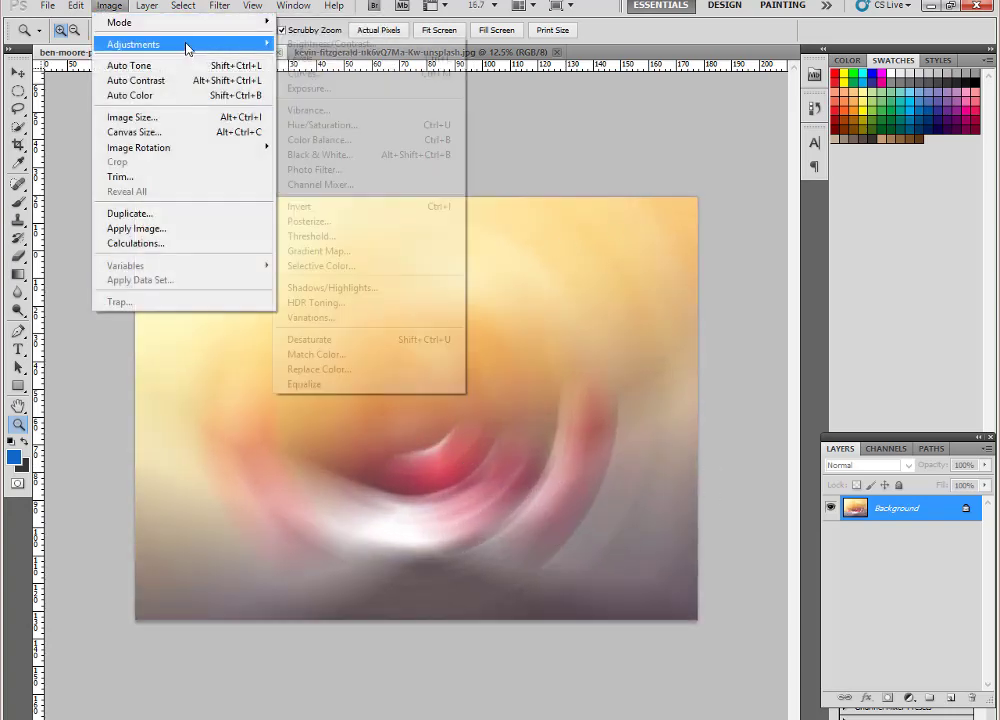
pyautogui.click(328, 75)
pyautogui.moveTo(676, 257); pyautogui.dragTo(692, 290)
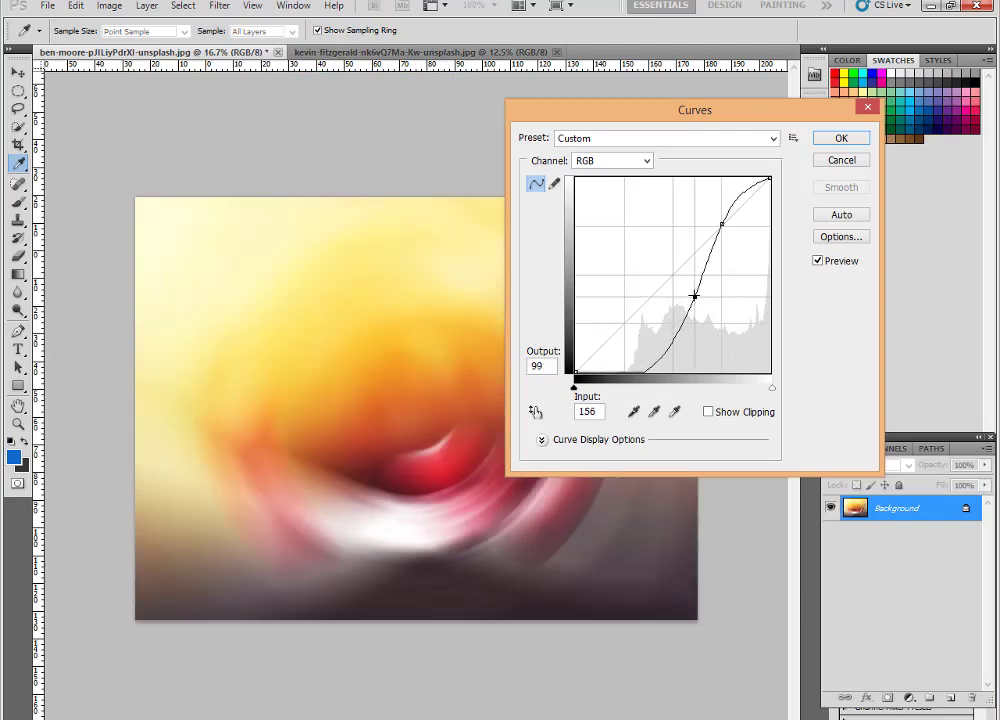
pyautogui.press('Return')
# - Sharpen with Unsharp Mask and duplicate the image into Layer 1 and Layer 1 copy
pyautogui.click(218, 6)
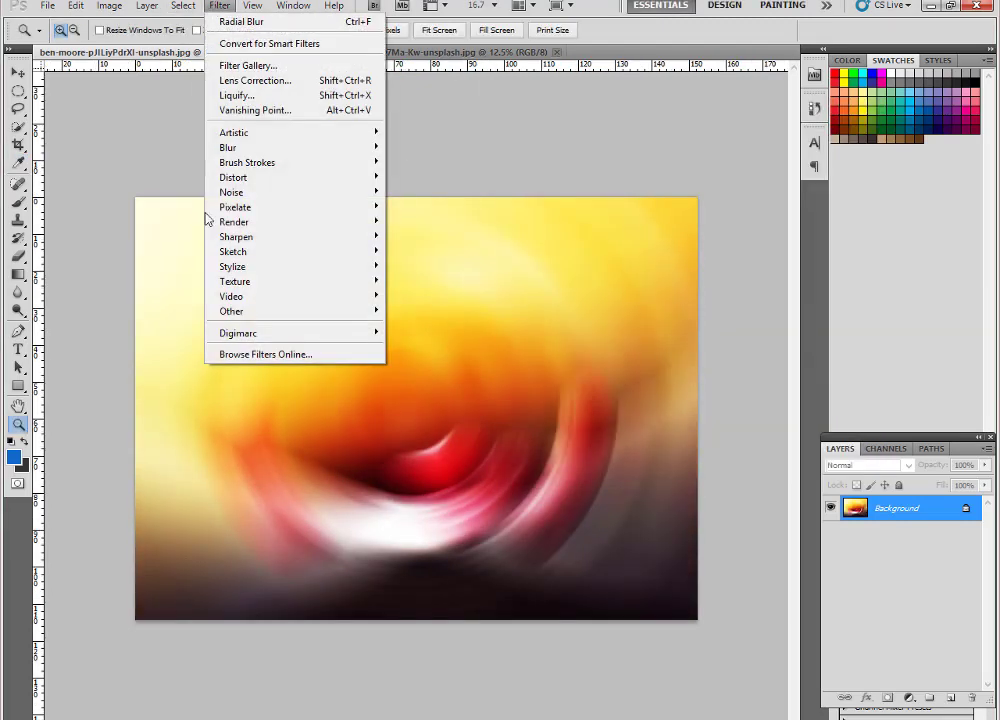
pyautogui.click(430, 296)
pyautogui.press('Return')
pyautogui.click(518, 408)
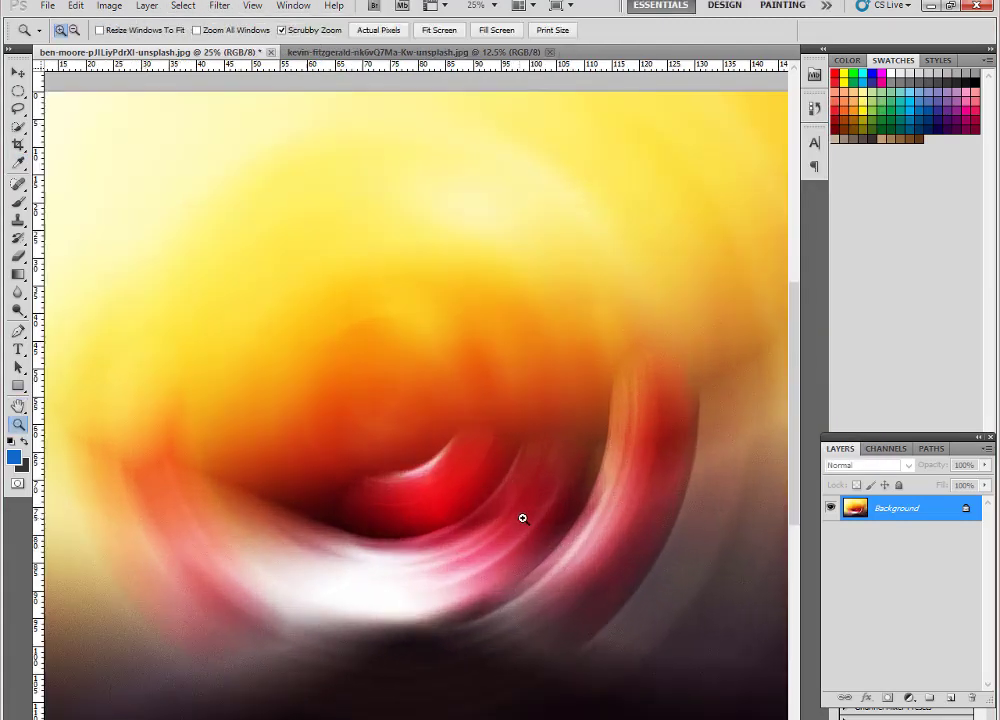
pyautogui.keyDown('alt'); pyautogui.click(540, 488); pyautogui.keyUp('alt')
pyautogui.hotkey('ctrl', 'j')
pyautogui.hotkey('ctrl', 'j')
pyautogui.hotkey('alt', 't')
# - Warp Layer 1 copy's swirl up and left
pyautogui.press('Escape')
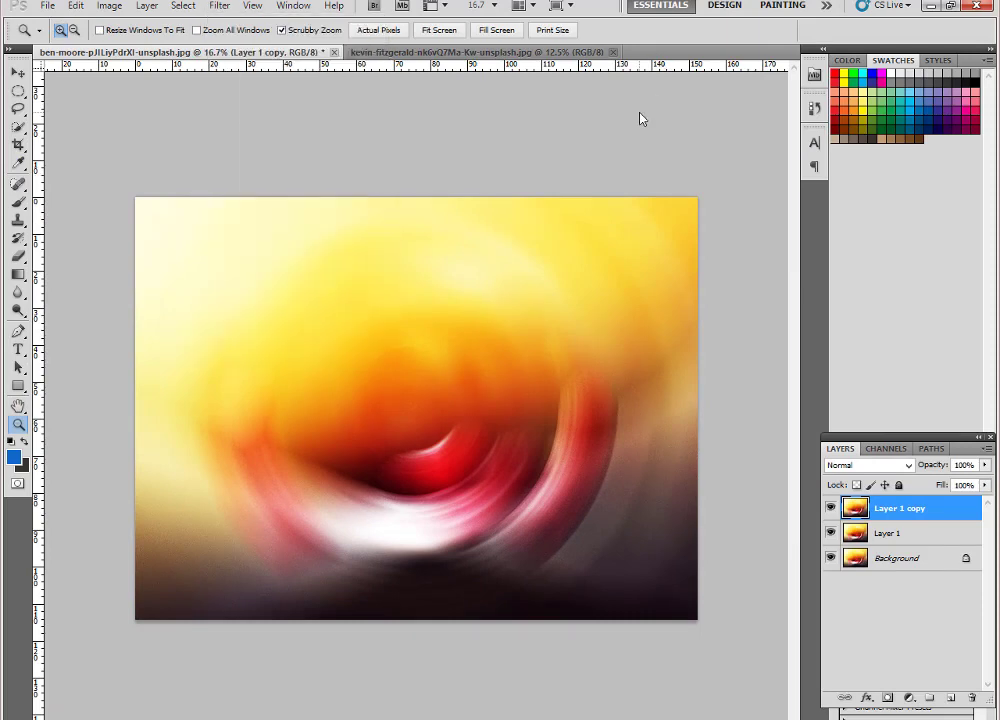
pyautogui.hotkey('ctrl', 't')
pyautogui.click(734, 30)
pyautogui.moveTo(551, 584)
pyautogui.mouseDown()
pyautogui.moveTo(435, 353)
pyautogui.moveTo(525, 542)
pyautogui.mouseUp()
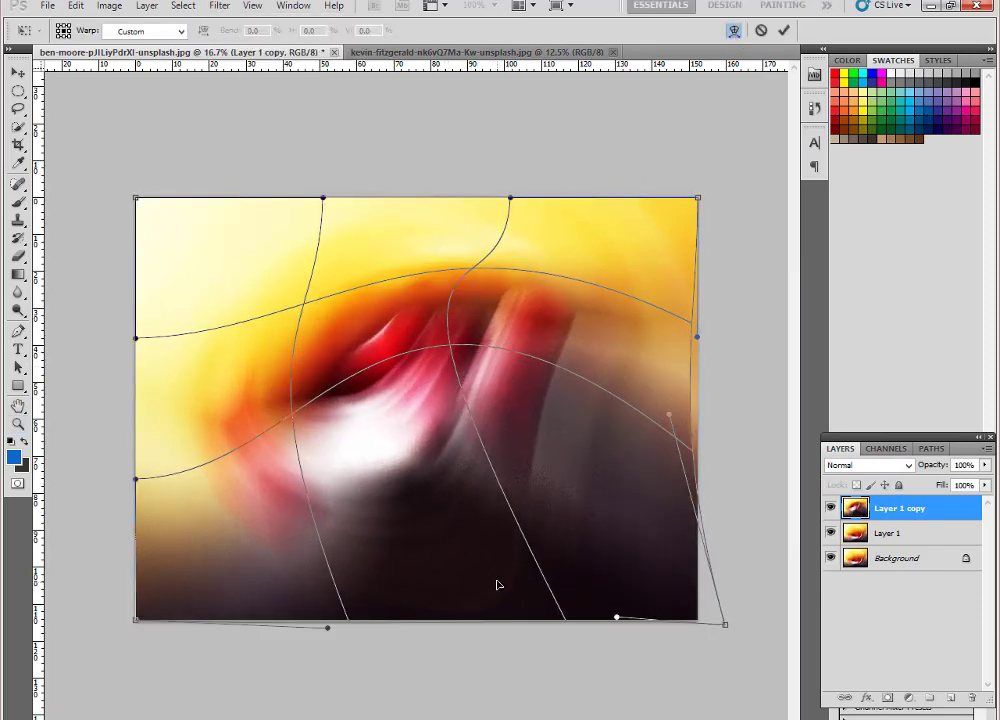
pyautogui.hotkey('ctrl', 'space')
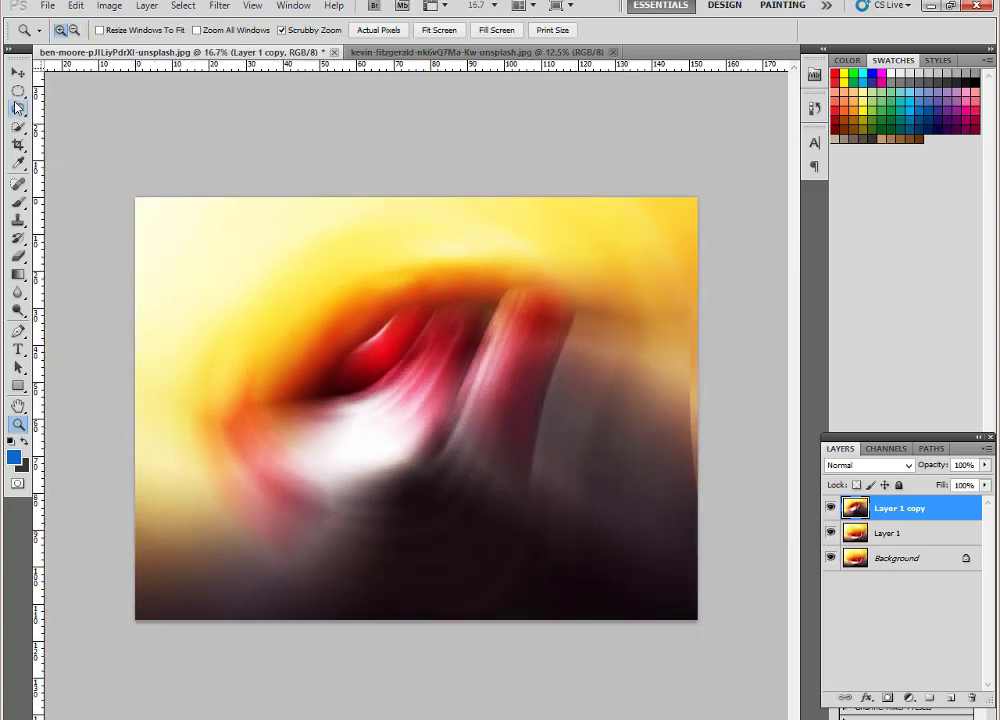
# - Lasso the red core, feather it 16 px and copy it to Layer 2
pyautogui.click(17, 107)
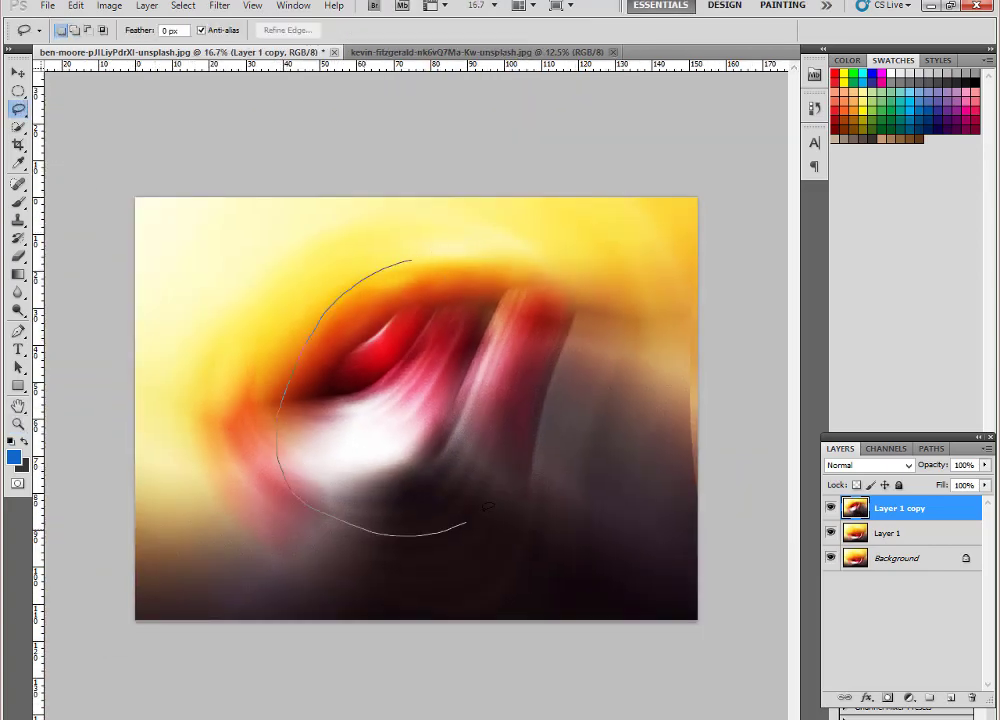
pyautogui.rightClick(381, 465)
pyautogui.click(418, 509)
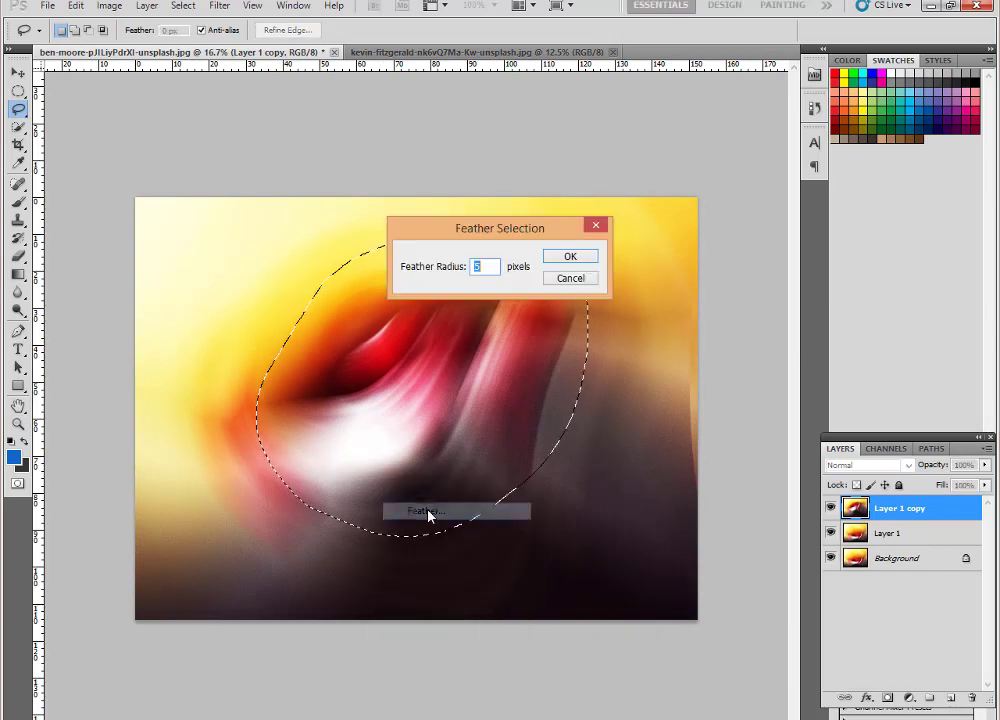
pyautogui.write('16')
pyautogui.press('Return')
pyautogui.hotkey('ctrl', 'j')
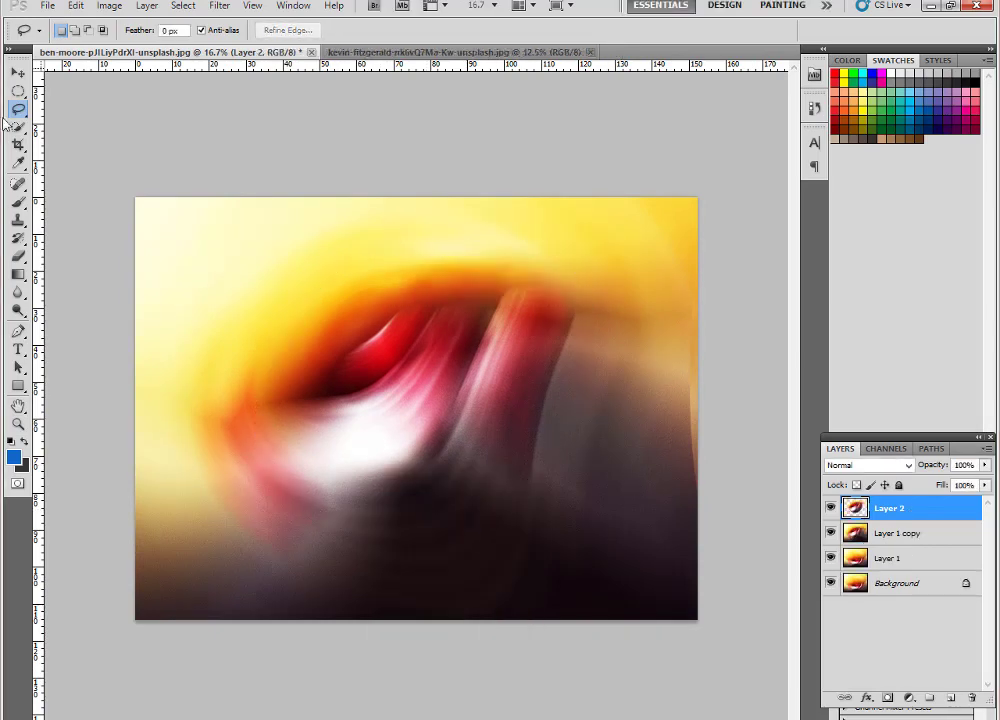
# - Move Layer 2 down the canvas and erase its hard edges
pyautogui.press('v')
pyautogui.moveTo(339, 328)
pyautogui.mouseDown()
pyautogui.moveTo(383, 453)
pyautogui.moveTo(232, 397)
pyautogui.mouseUp()
pyautogui.press('e')
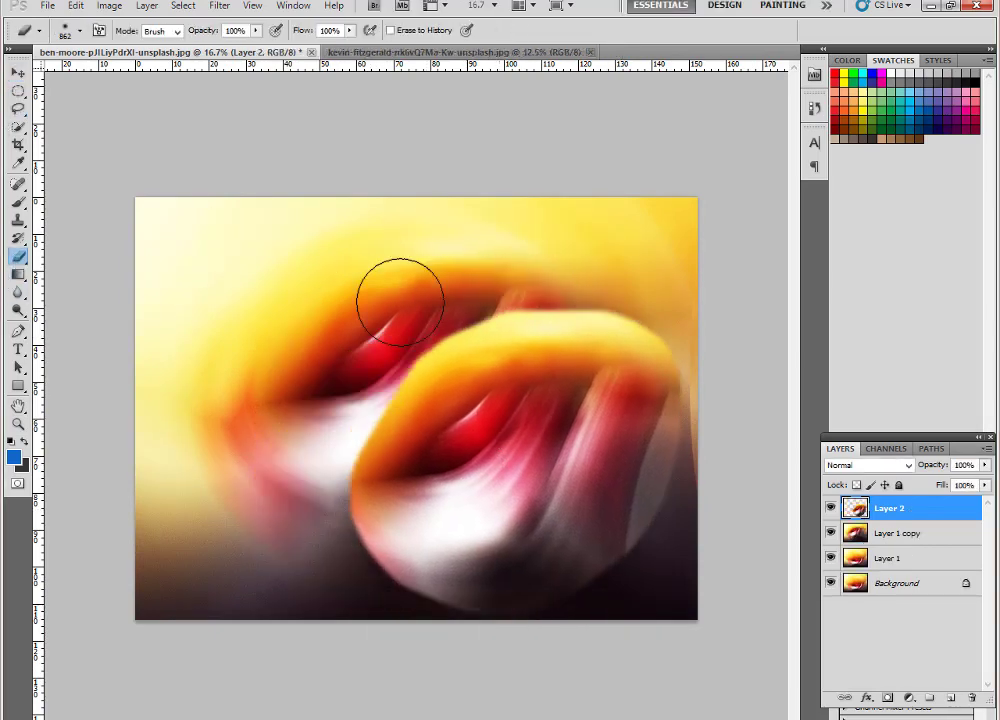
pyautogui.moveTo(402, 290)
pyautogui.mouseDown()
pyautogui.moveTo(446, 305)
pyautogui.moveTo(352, 563)
pyautogui.moveTo(690, 568)
pyautogui.mouseUp()
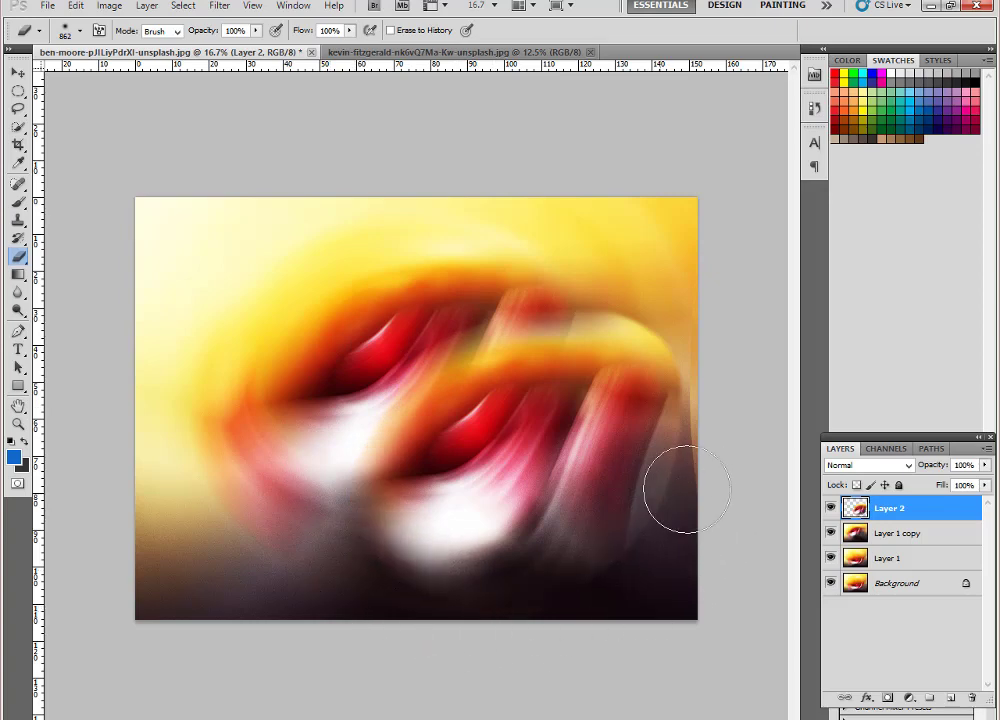
pyautogui.moveTo(687, 490)
pyautogui.mouseDown()
pyautogui.moveTo(536, 290)
pyautogui.moveTo(350, 255)
pyautogui.mouseUp()
# - Reposition Layer 2 and set its blend mode to Lighten
pyautogui.press('v')
pyautogui.moveTo(415, 402); pyautogui.dragTo(508, 465)
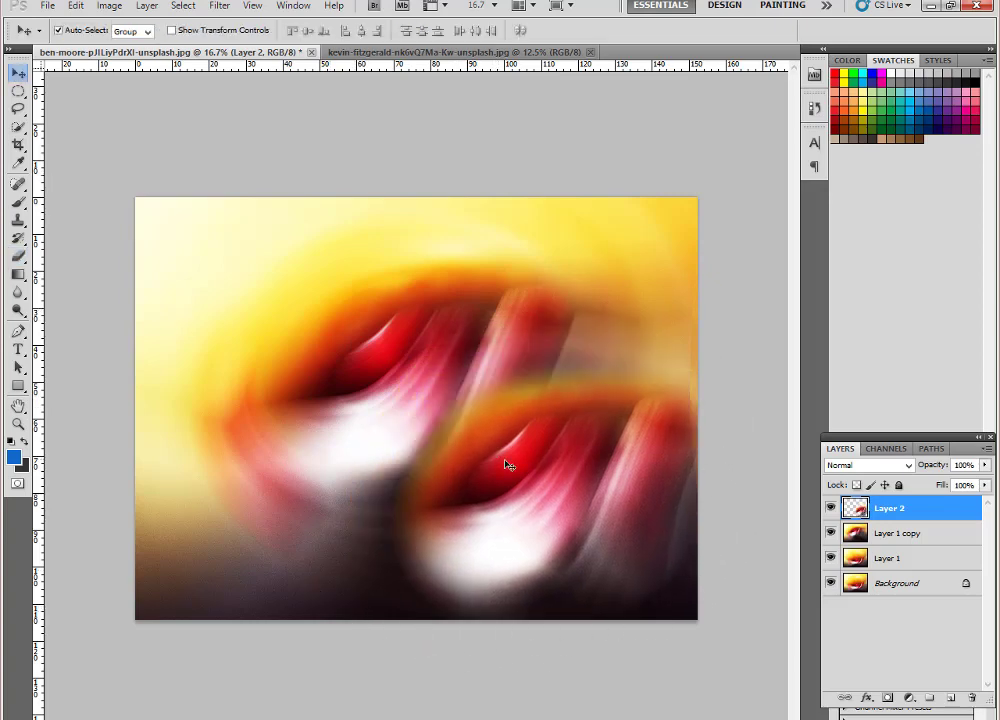
pyautogui.click(875, 466)
pyautogui.click(866, 172)
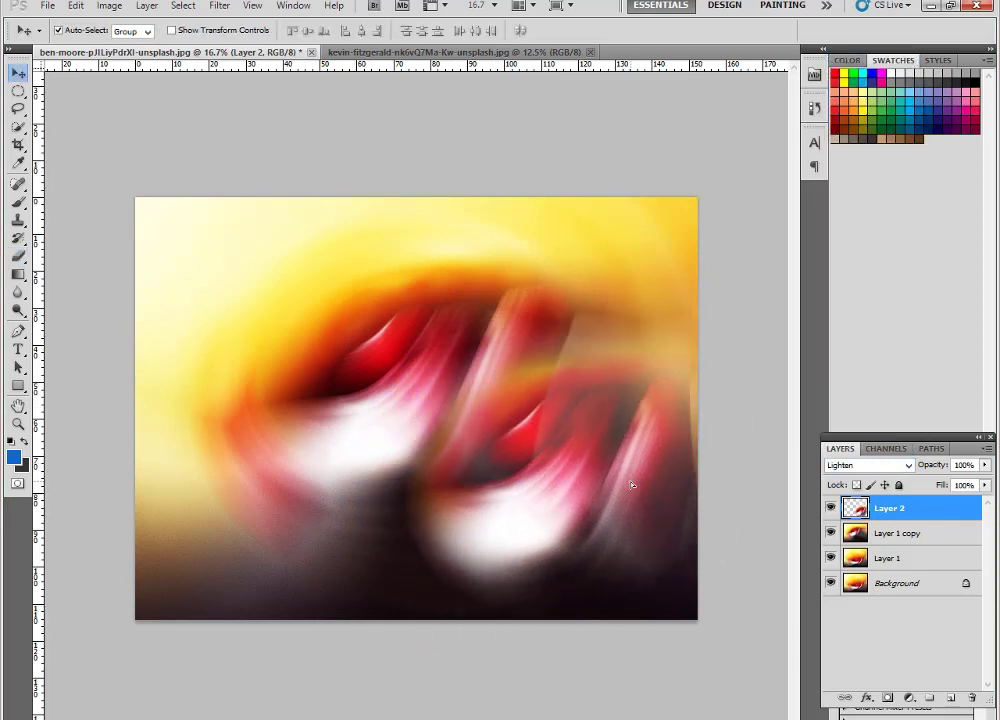
pyautogui.moveTo(628, 498); pyautogui.dragTo(335, 373)
# - Duplicate Layer 2, rotate the copy, and set it to Darken blending
pyautogui.hotkey('ctrl', 'j')
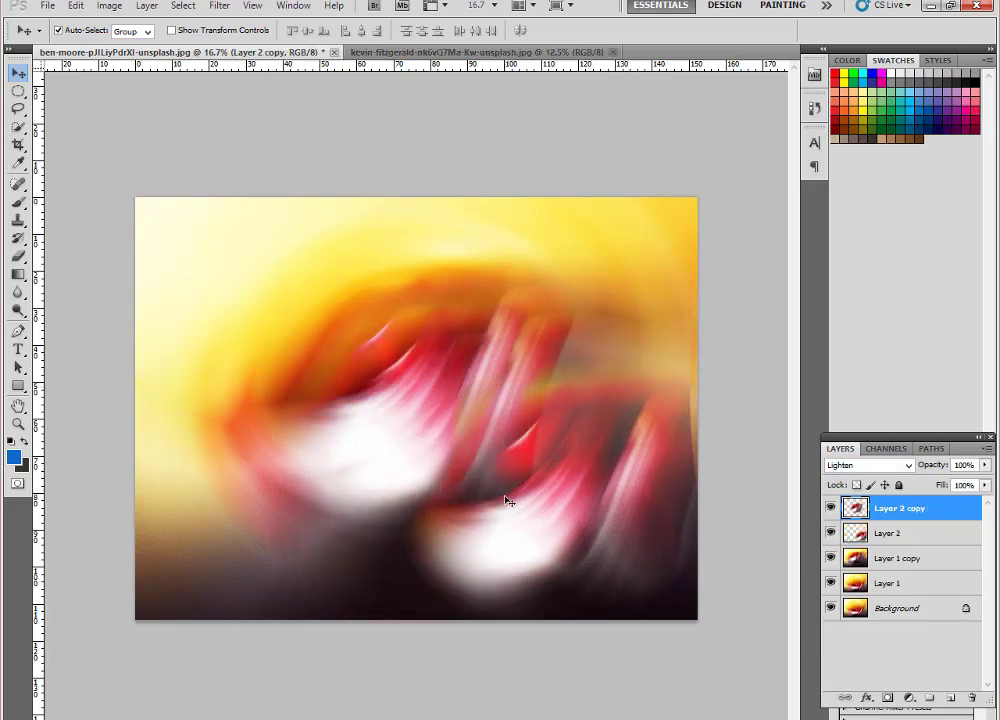
pyautogui.hotkey('ctrl', 't')
pyautogui.moveTo(600, 590)
pyautogui.mouseDown()
pyautogui.moveTo(424, 112)
pyautogui.moveTo(373, 221)
pyautogui.moveTo(324, 256)
pyautogui.mouseUp()
pyautogui.press('Return')
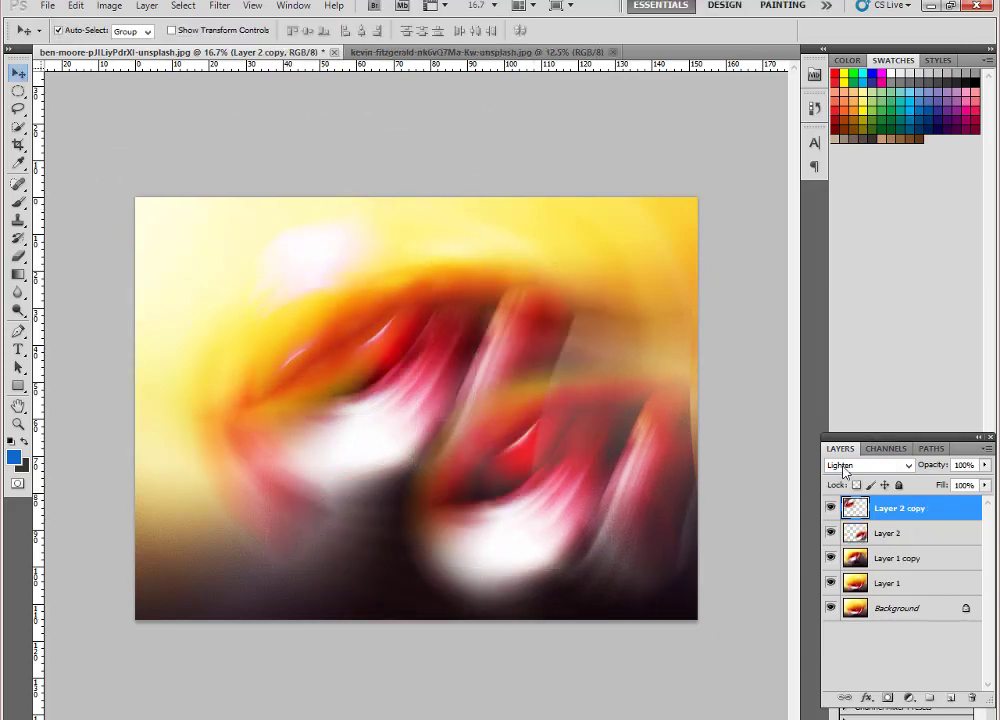
pyautogui.click(875, 466)
pyautogui.click(855, 189)
pyautogui.press('Up')
pyautogui.press('Up')
pyautogui.press('Up')
pyautogui.press('Up')
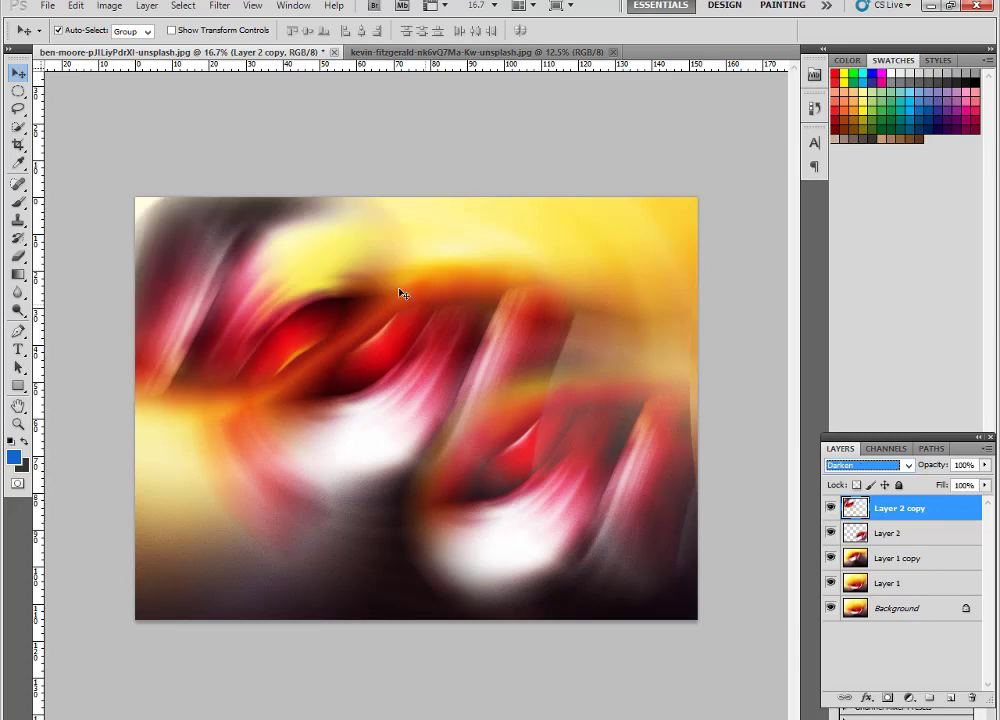
pyautogui.press('Up')
pyautogui.press('Up')
# - Enlarge, rotate and warp Layer 2 copy's swirl across the upper left
pyautogui.hotkey('ctrl', 't')
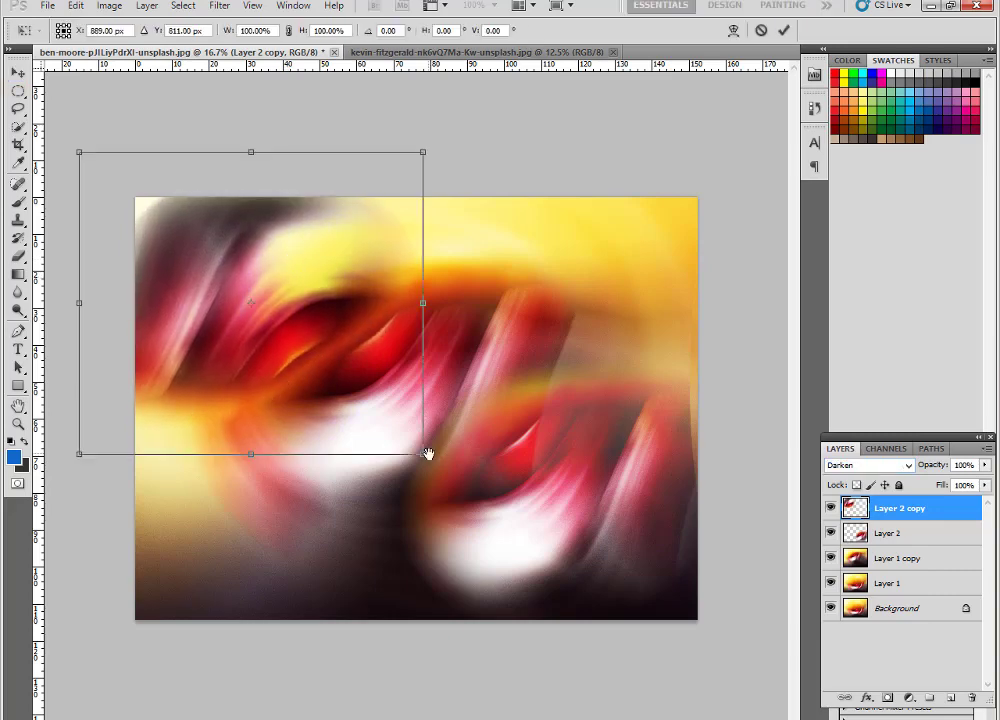
pyautogui.moveTo(437, 466); pyautogui.dragTo(480, 415)
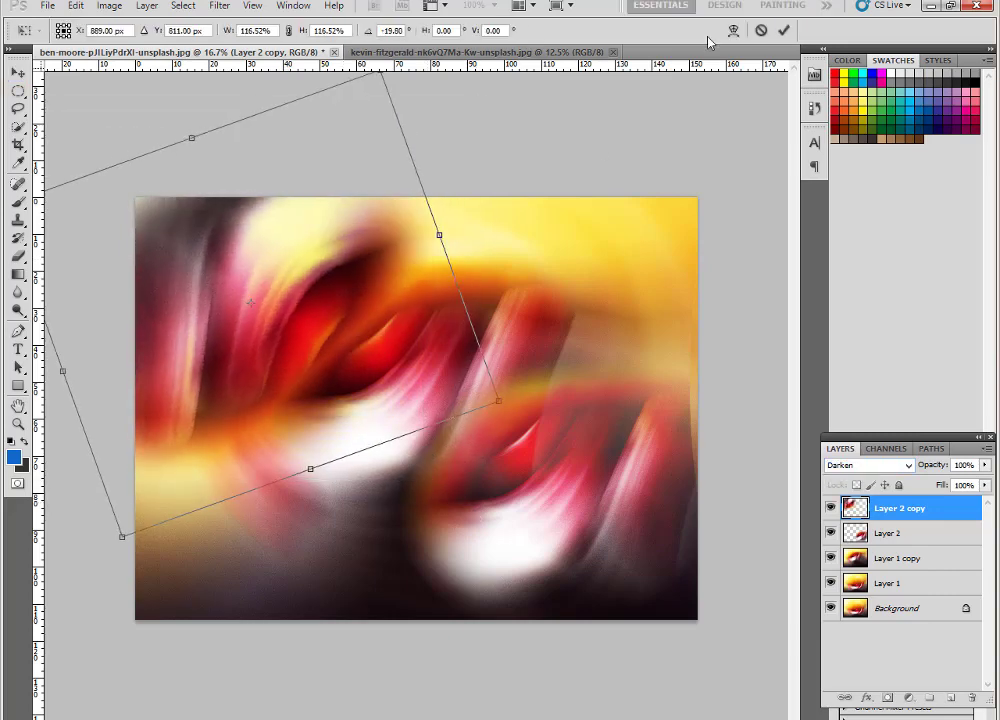
pyautogui.click(733, 30)
pyautogui.moveTo(355, 305); pyautogui.dragTo(316, 376)
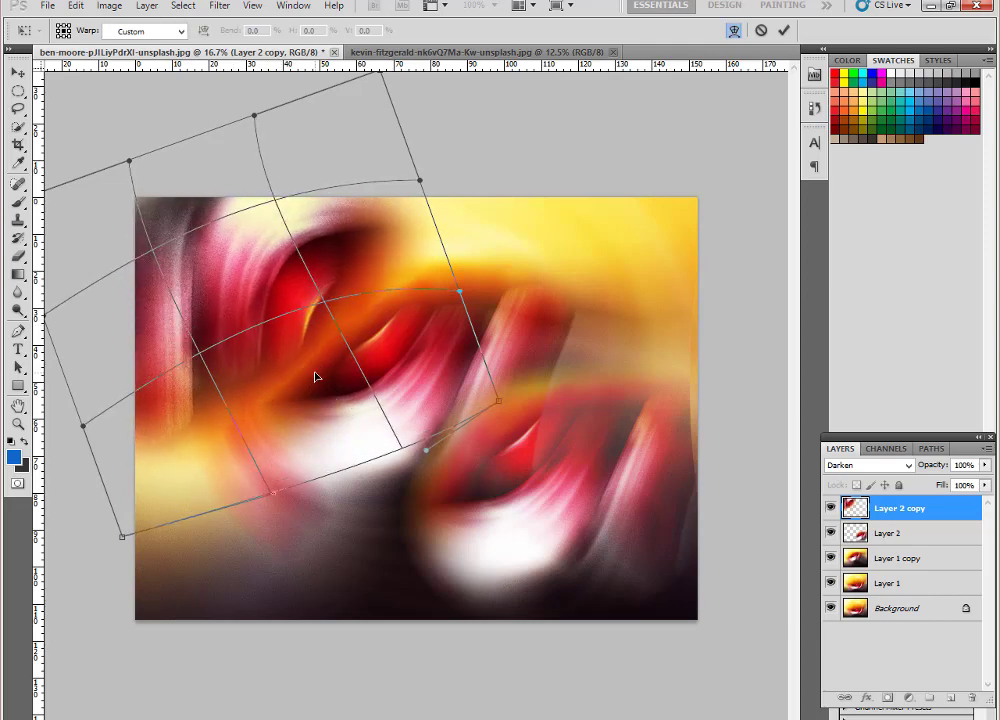
pyautogui.moveTo(178, 236); pyautogui.dragTo(231, 290)
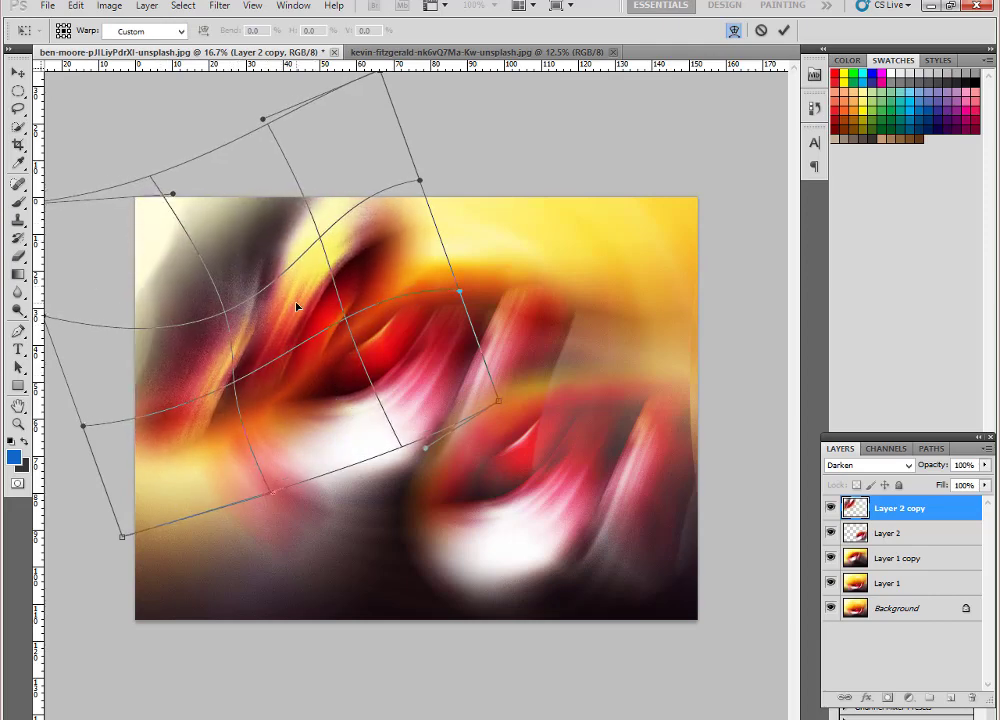
pyautogui.moveTo(237, 244)
pyautogui.mouseDown()
pyautogui.moveTo(268, 286)
pyautogui.moveTo(466, 302)
pyautogui.mouseUp()
pyautogui.press('Return')
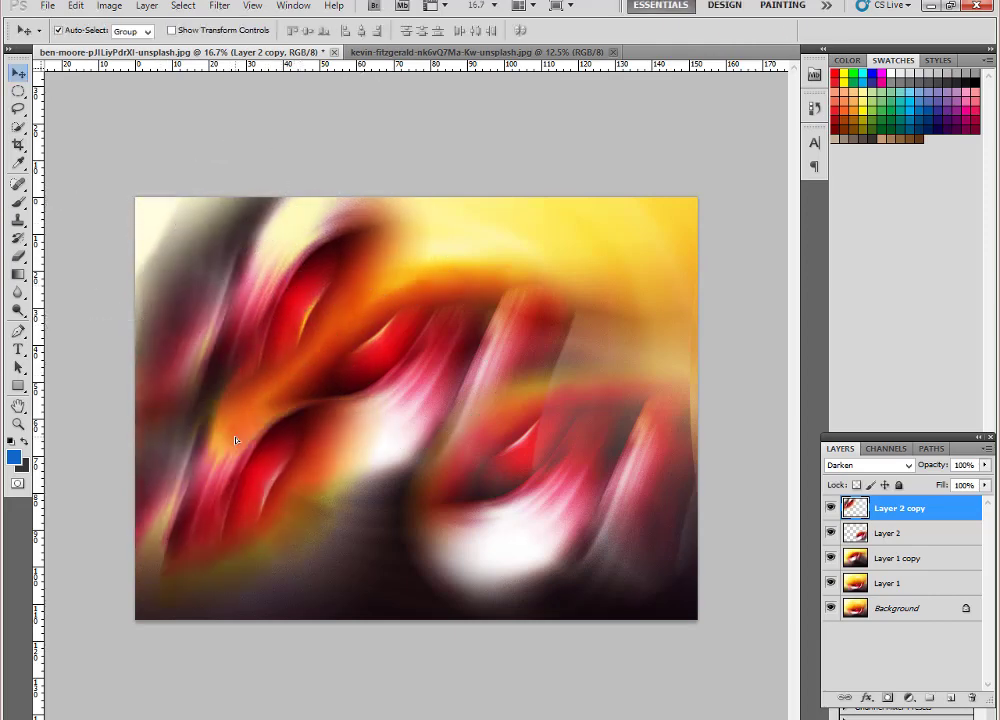
# - Duplicate Layer 2 copy, rotate it upside down and place it upper right
pyautogui.hotkey('ctrl', 'j')
pyautogui.hotkey('ctrl', 't')
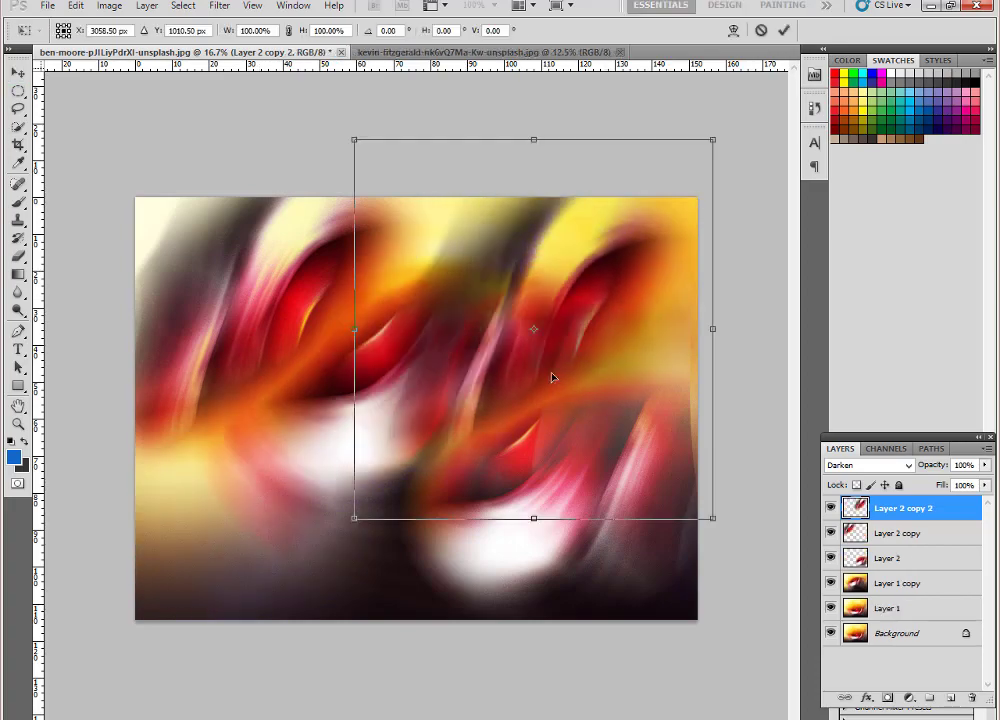
pyautogui.moveTo(507, 123); pyautogui.dragTo(560, 140)
pyautogui.moveTo(594, 292)
pyautogui.mouseDown()
pyautogui.moveTo(475, 376)
pyautogui.moveTo(647, 286)
pyautogui.moveTo(750, 431)
pyautogui.moveTo(750, 446)
pyautogui.moveTo(700, 221)
pyautogui.moveTo(710, 250)
pyautogui.mouseUp()
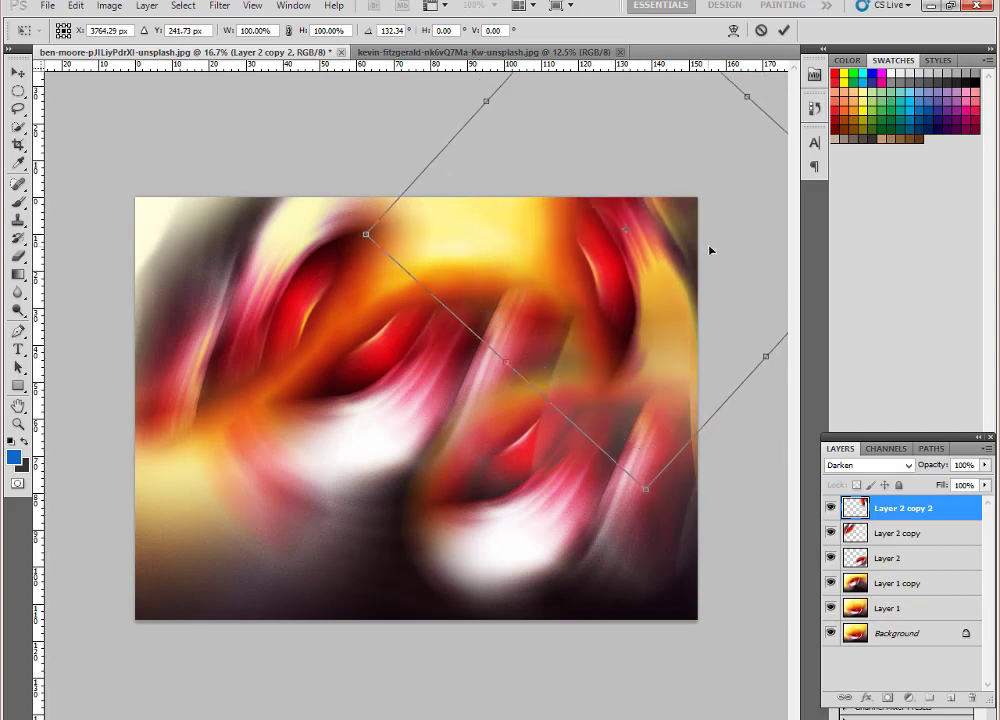
pyautogui.press('Return')
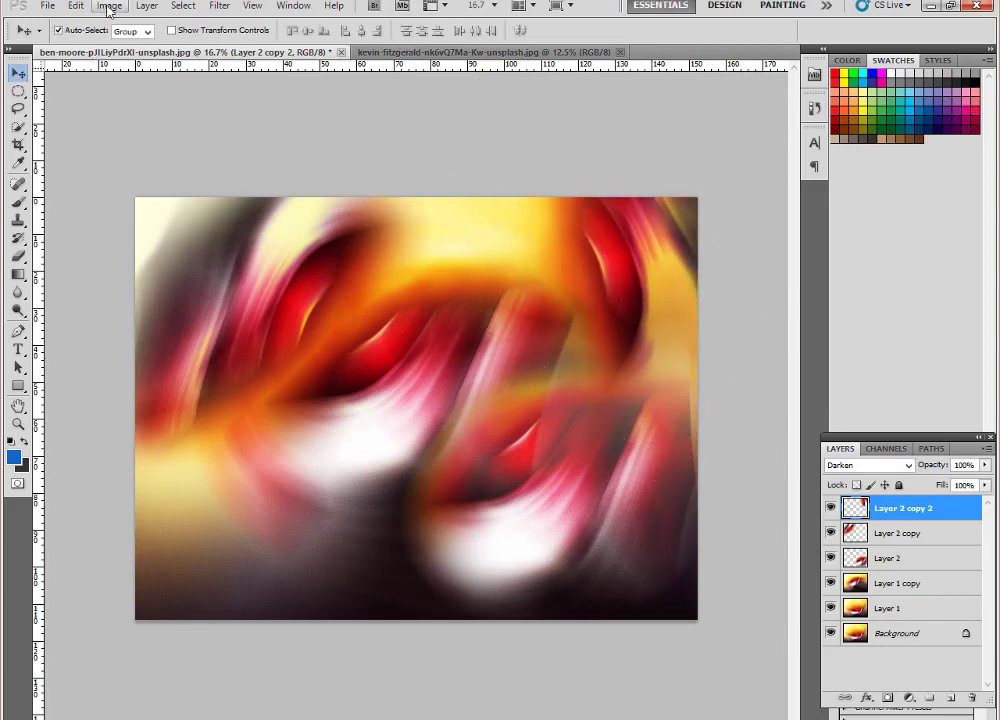
# - Duplicate the whole image as a new document named 234
pyautogui.click(109, 7)
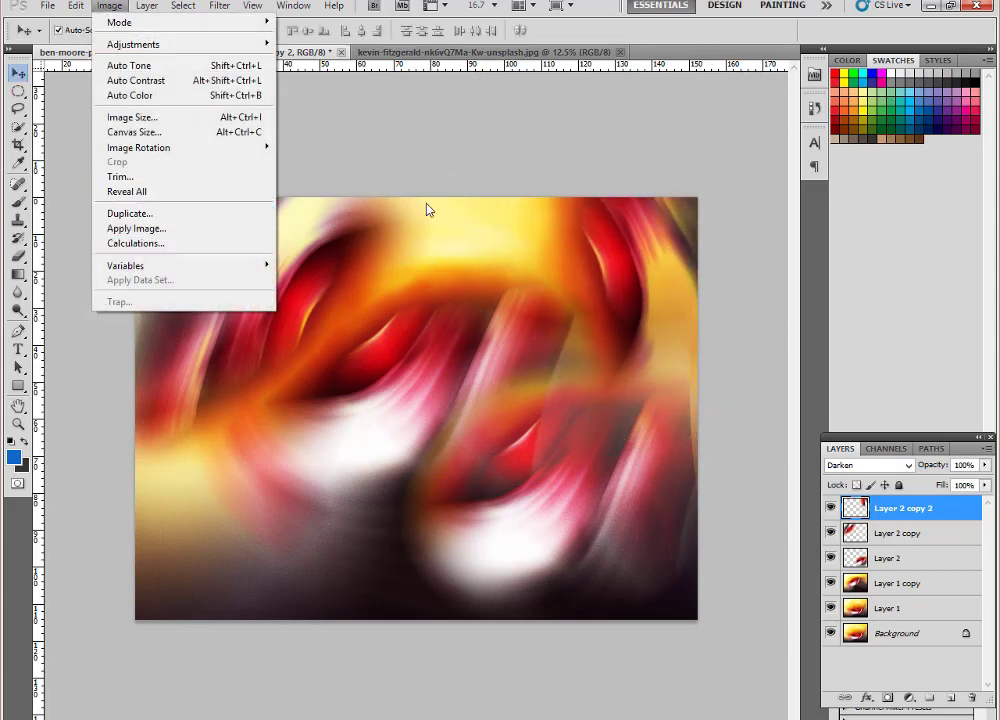
pyautogui.click(200, 213)
pyautogui.write('234')
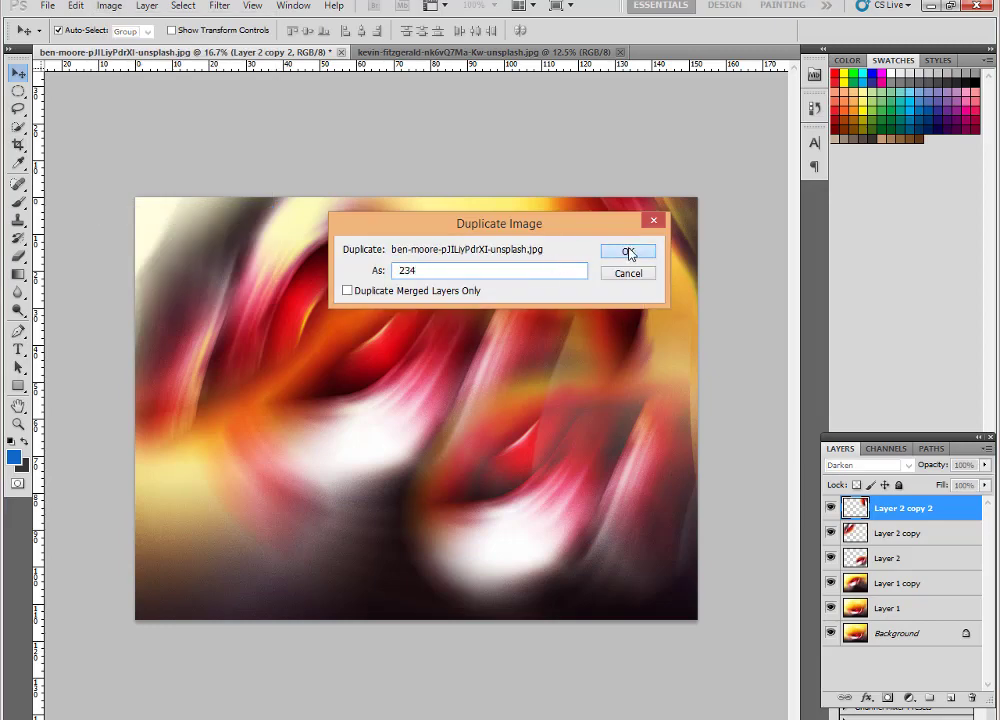
pyautogui.click(628, 252)
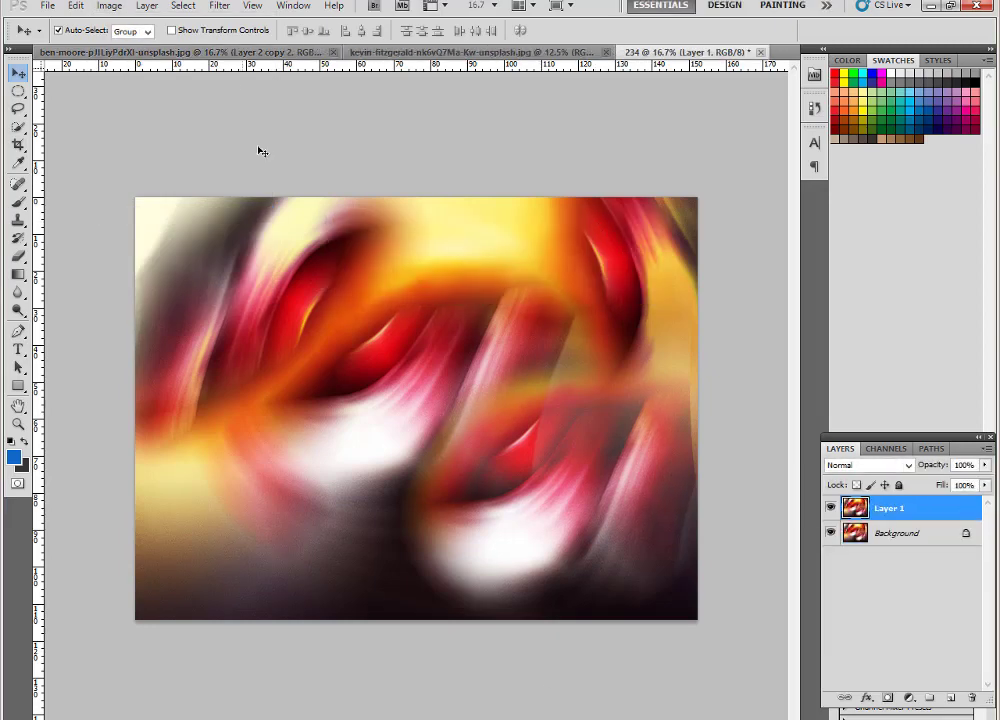
pyautogui.click(219, 8)
pyautogui.click(298, 227)
# - Back in the swirl artwork, move Layer 2 copy and Layer 2 to new positions
pyautogui.click(541, 52)
pyautogui.click(663, 52)
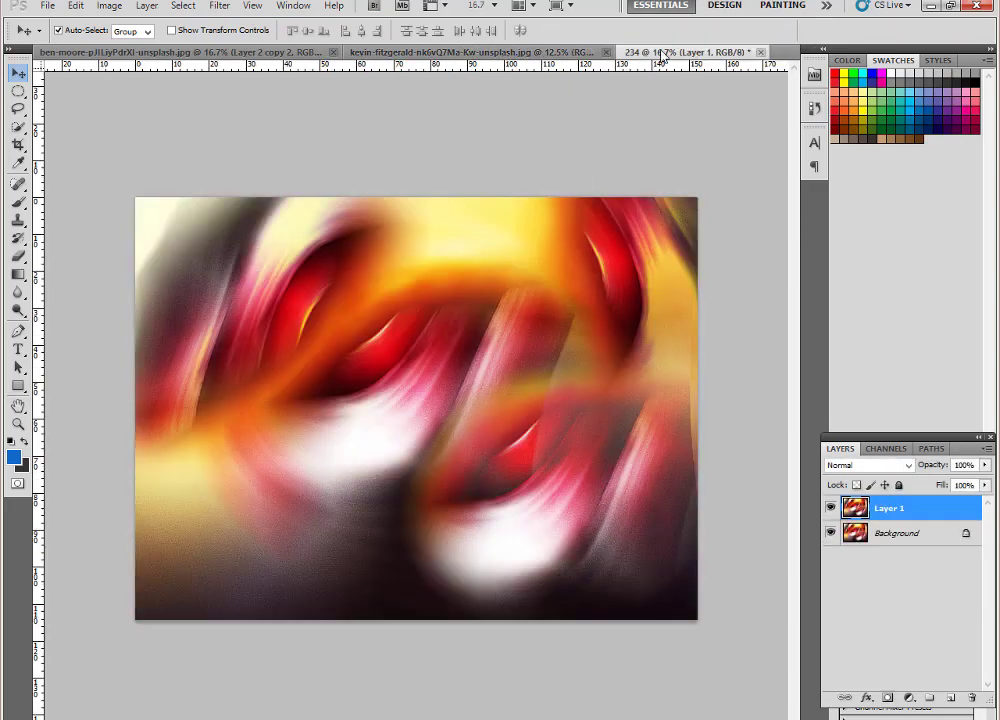
pyautogui.click(323, 52)
pyautogui.moveTo(386, 390)
pyautogui.mouseDown()
pyautogui.moveTo(219, 430)
pyautogui.moveTo(297, 280)
pyautogui.moveTo(357, 319)
pyautogui.mouseUp()
pyautogui.moveTo(522, 487)
pyautogui.mouseDown()
pyautogui.moveTo(431, 462)
pyautogui.moveTo(305, 540)
pyautogui.mouseUp()
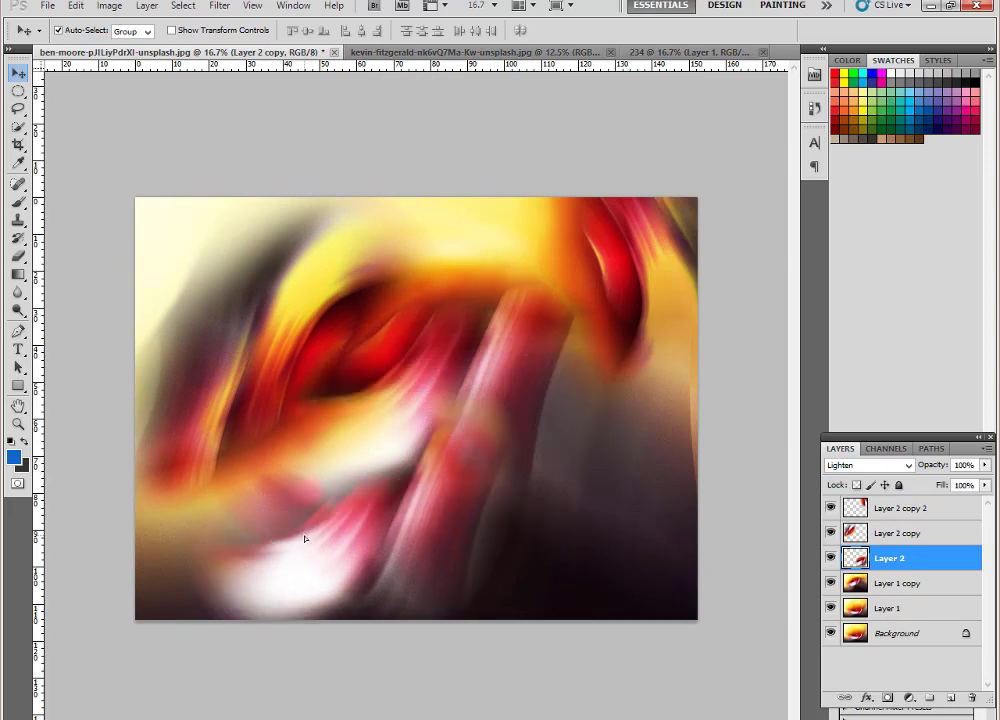
# - Move the top streak and shift its hue to teal with Hue/Saturation
pyautogui.moveTo(301, 234)
pyautogui.mouseDown()
pyautogui.moveTo(510, 278)
pyautogui.moveTo(357, 330)
pyautogui.moveTo(339, 308)
pyautogui.moveTo(263, 306)
pyautogui.mouseUp()
pyautogui.hotkey('ctrl', 'u')
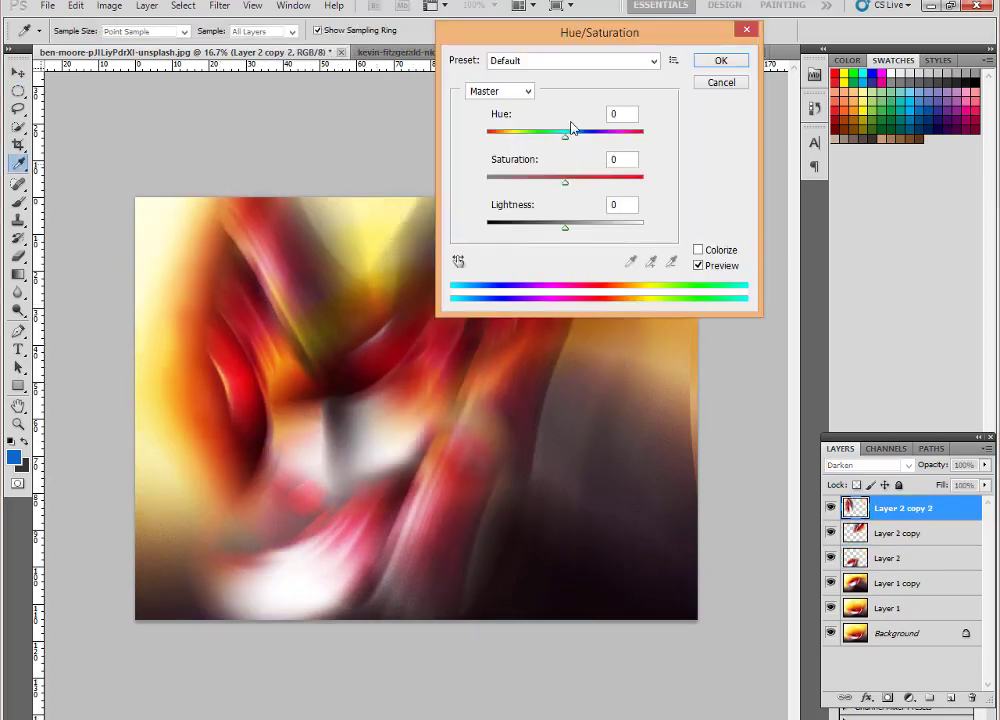
pyautogui.moveTo(572, 128); pyautogui.dragTo(650, 135)
pyautogui.press('Return')
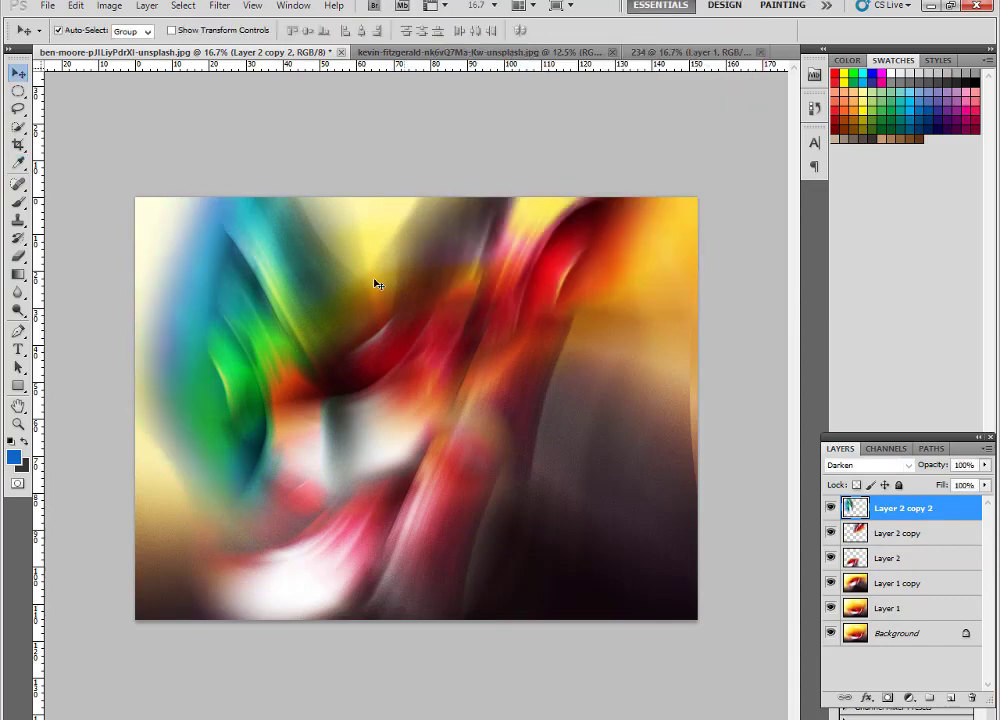
# - Move the teal streak right, then enlarge and rotate it
pyautogui.moveTo(376, 284); pyautogui.dragTo(580, 292)
pyautogui.hotkey('ctrl', 't')
pyautogui.moveTo(683, 572)
pyautogui.mouseDown()
pyautogui.moveTo(678, 368)
pyautogui.moveTo(632, 381)
pyautogui.mouseUp()
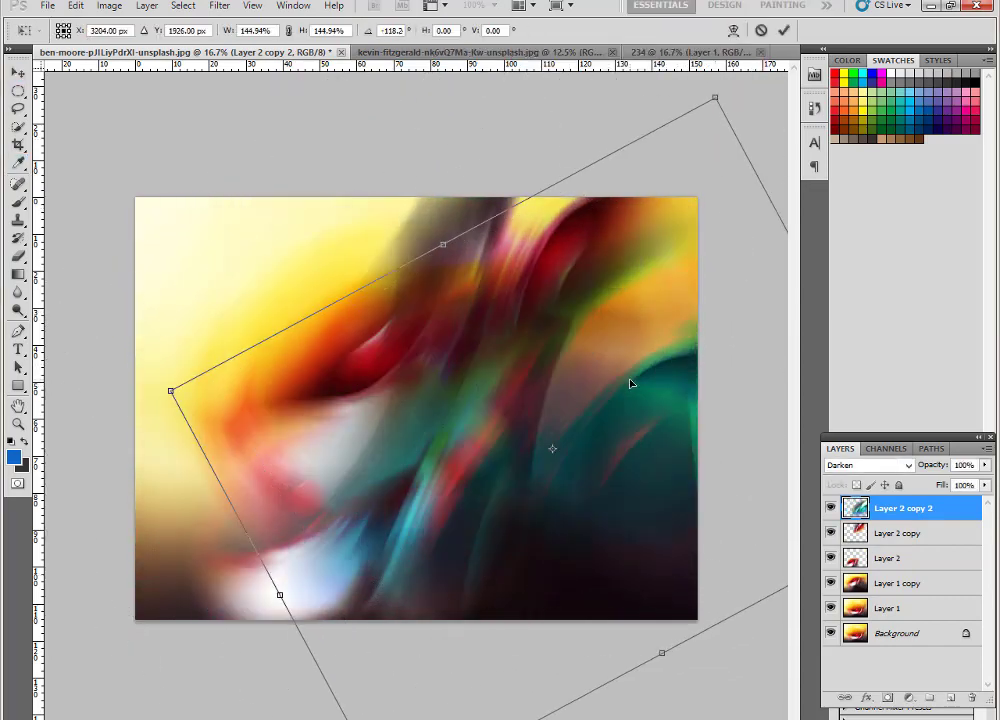
pyautogui.press('Return')
# - Reposition the Layer 2 copy streak and duplicate the streak layer
pyautogui.hotkey('ctrl', 'j')
pyautogui.hotkey('ctrl', 'alt', 'z')
pyautogui.hotkey('ctrl', 'alt', 'z')
pyautogui.hotkey('ctrl', 'alt', 'z')
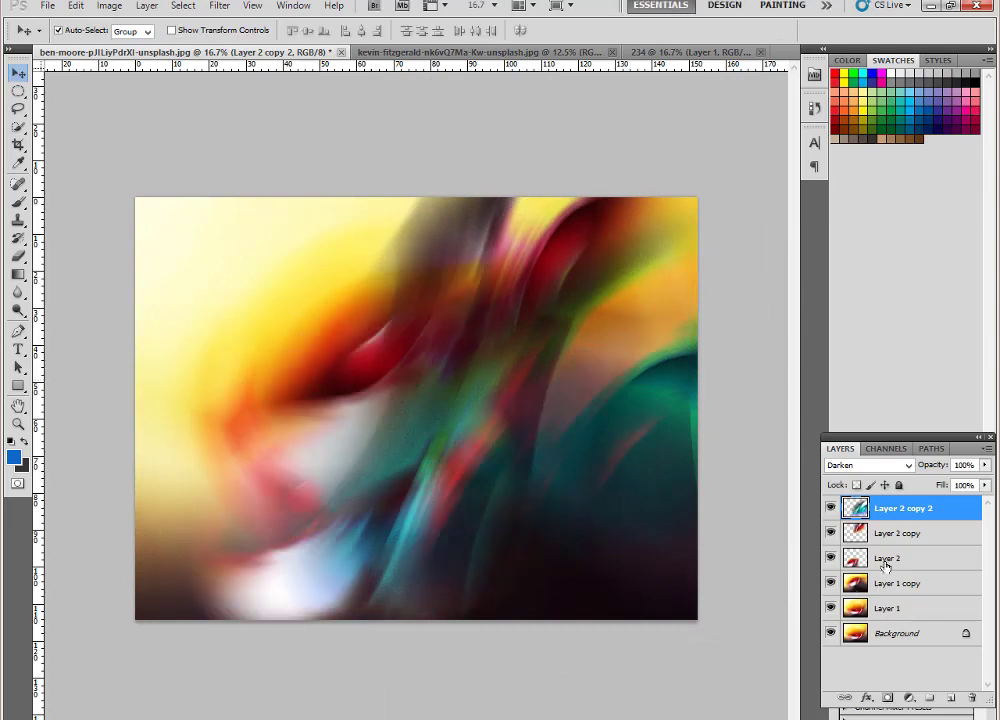
pyautogui.moveTo(240, 230)
pyautogui.mouseDown()
pyautogui.moveTo(261, 250)
pyautogui.moveTo(248, 415)
pyautogui.moveTo(252, 306)
pyautogui.moveTo(264, 336)
pyautogui.mouseUp()
pyautogui.hotkey('ctrl', 'j')
# - Liquify the duplicated streak into a tall curling red-and-white shape
pyautogui.click(219, 6)
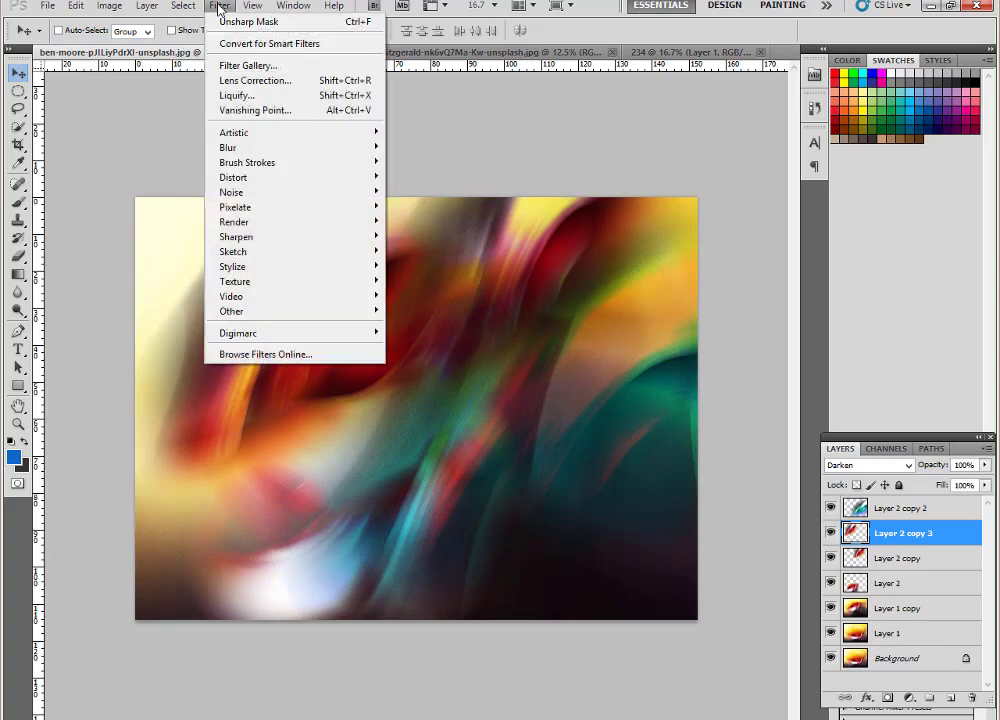
pyautogui.click(250, 94)
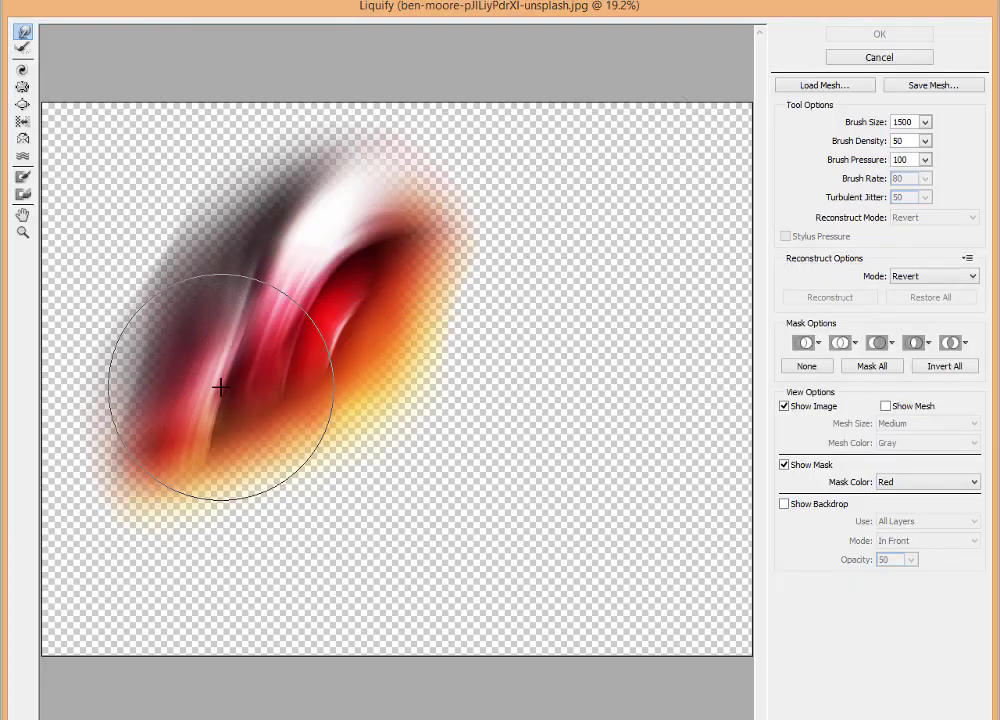
pyautogui.moveTo(220, 387)
pyautogui.mouseDown()
pyautogui.moveTo(194, 458)
pyautogui.moveTo(196, 522)
pyautogui.moveTo(210, 556)
pyautogui.mouseUp()
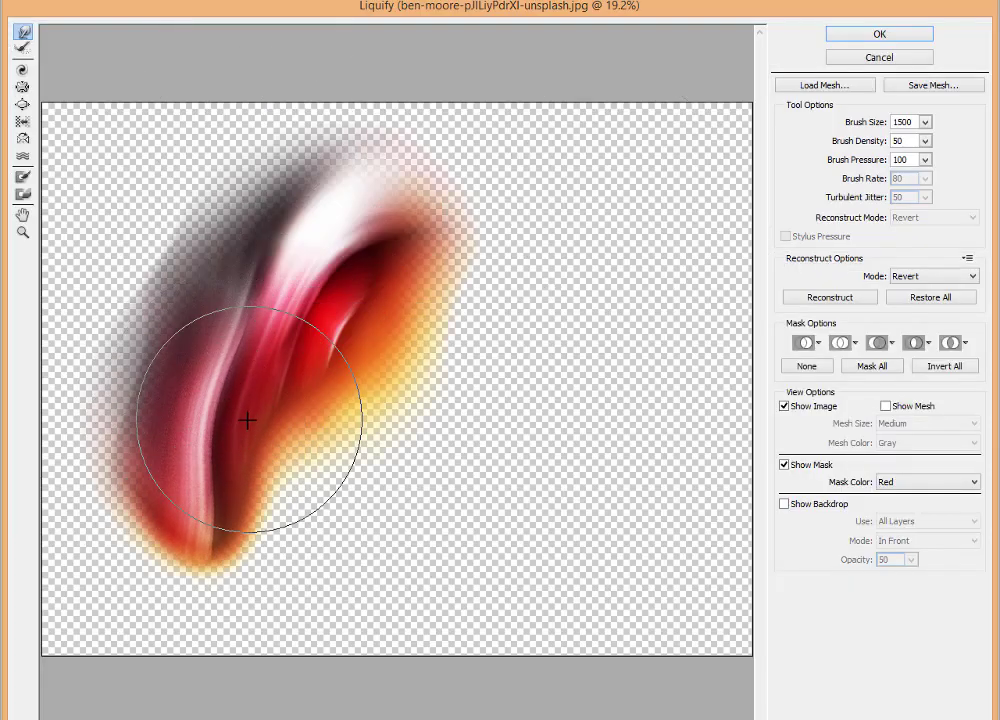
pyautogui.moveTo(346, 250); pyautogui.dragTo(319, 192)
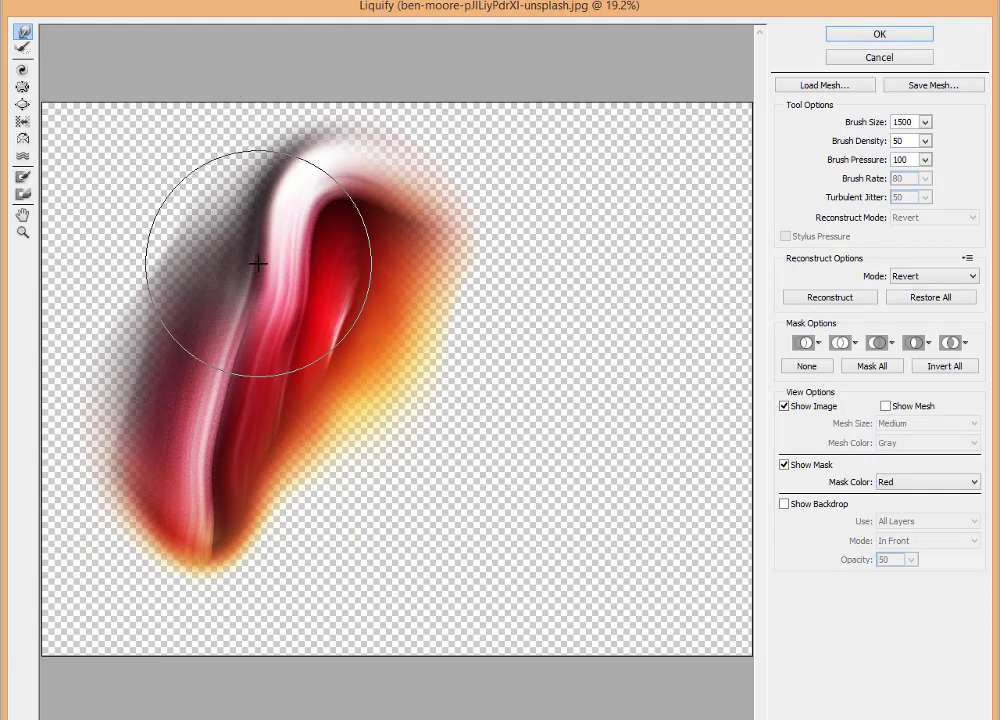
pyautogui.moveTo(230, 276); pyautogui.dragTo(215, 244)
pyautogui.moveTo(308, 280)
pyautogui.mouseDown()
pyautogui.moveTo(290, 239)
pyautogui.moveTo(368, 266)
pyautogui.moveTo(401, 261)
pyautogui.mouseUp()
pyautogui.moveTo(266, 171); pyautogui.dragTo(241, 147)
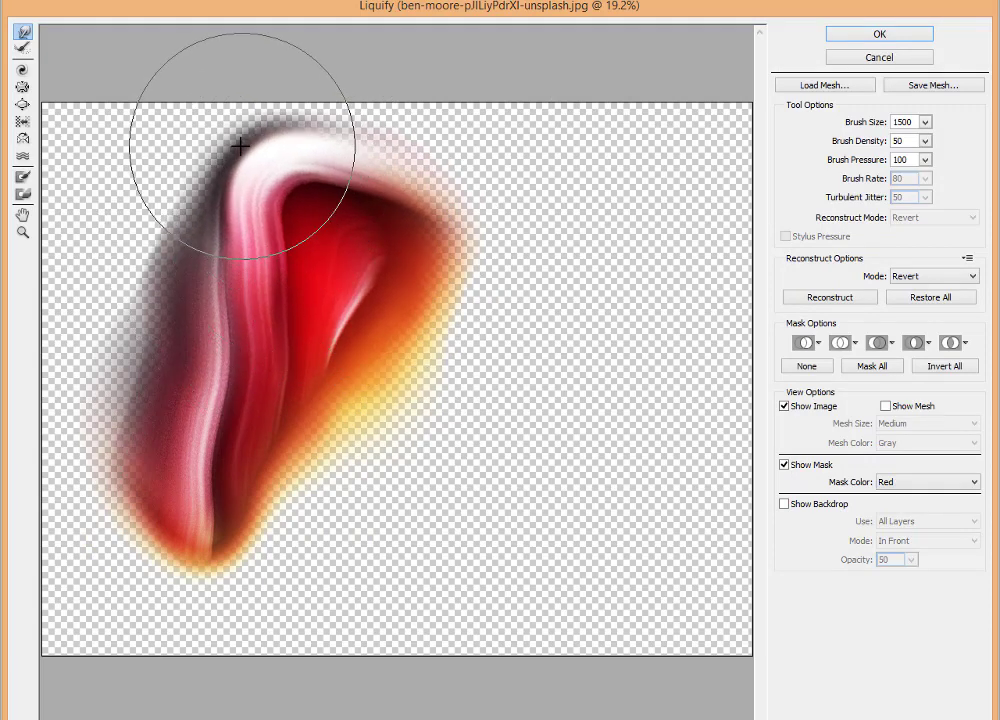
pyautogui.press('Return')
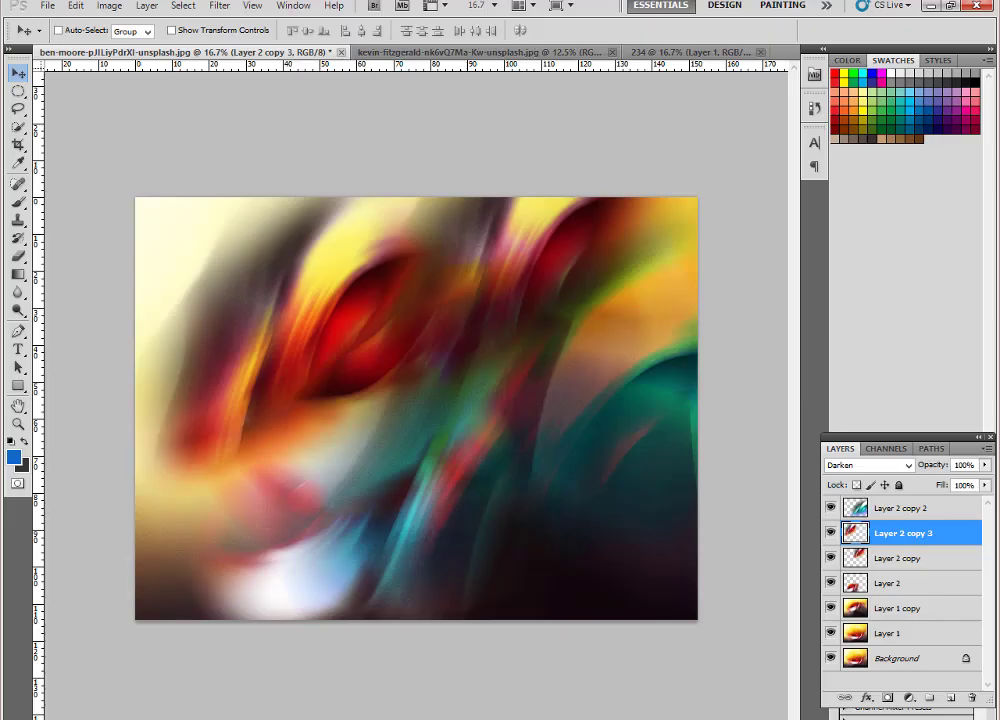
# - Hide Layer 2 copy, Layer 2 and the teal Layer 2 copy 2
pyautogui.click(831, 558)
pyautogui.click(830, 533)
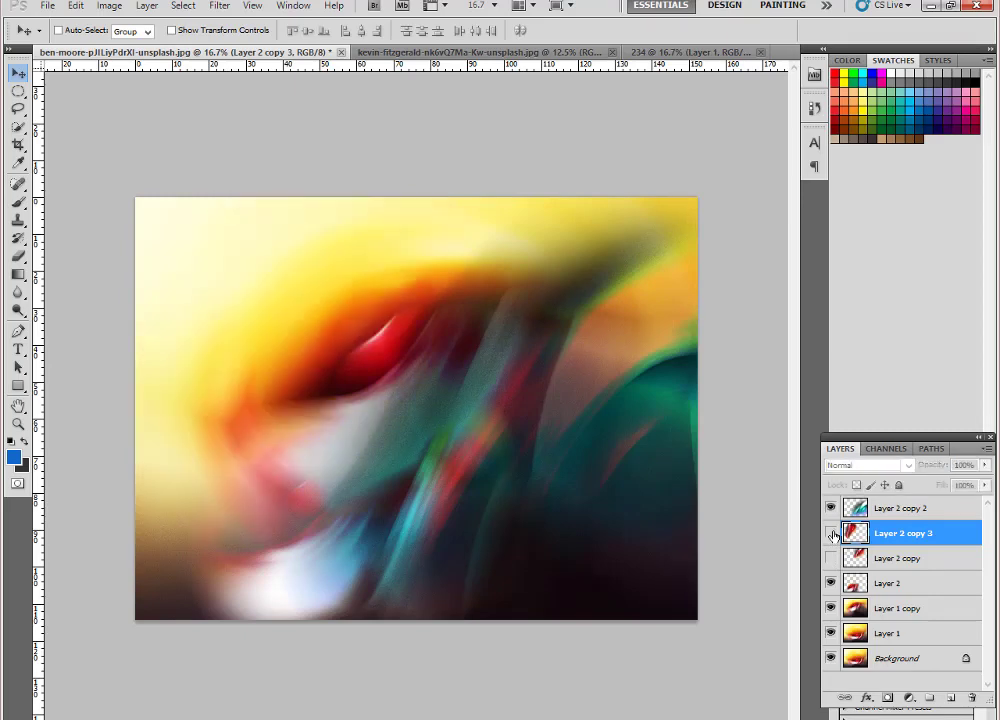
pyautogui.click(830, 583)
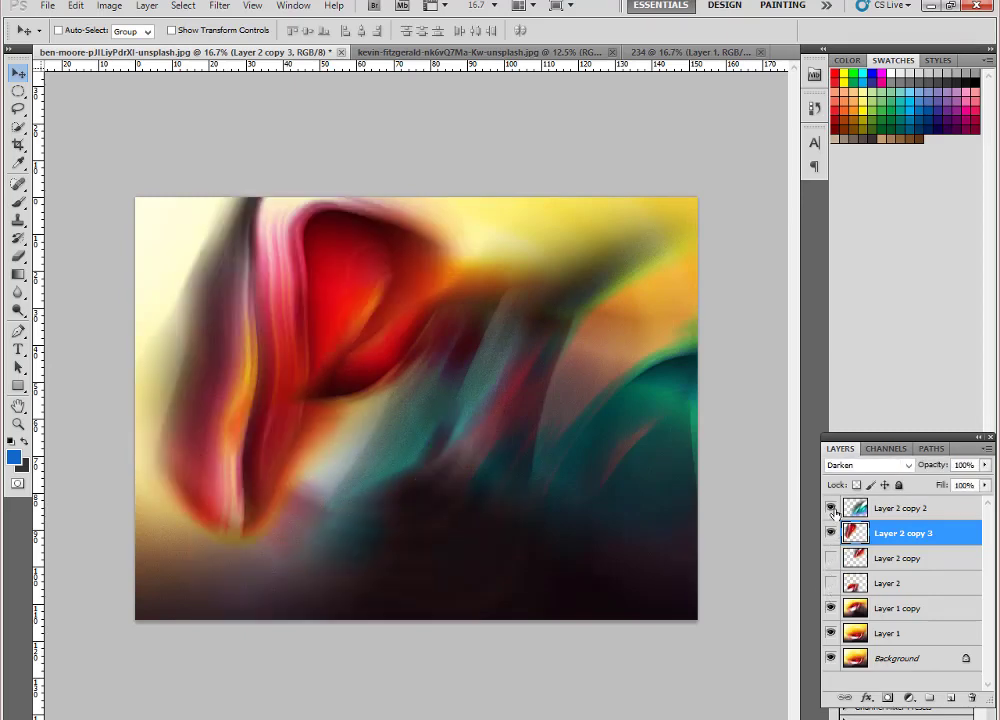
pyautogui.click(831, 508)
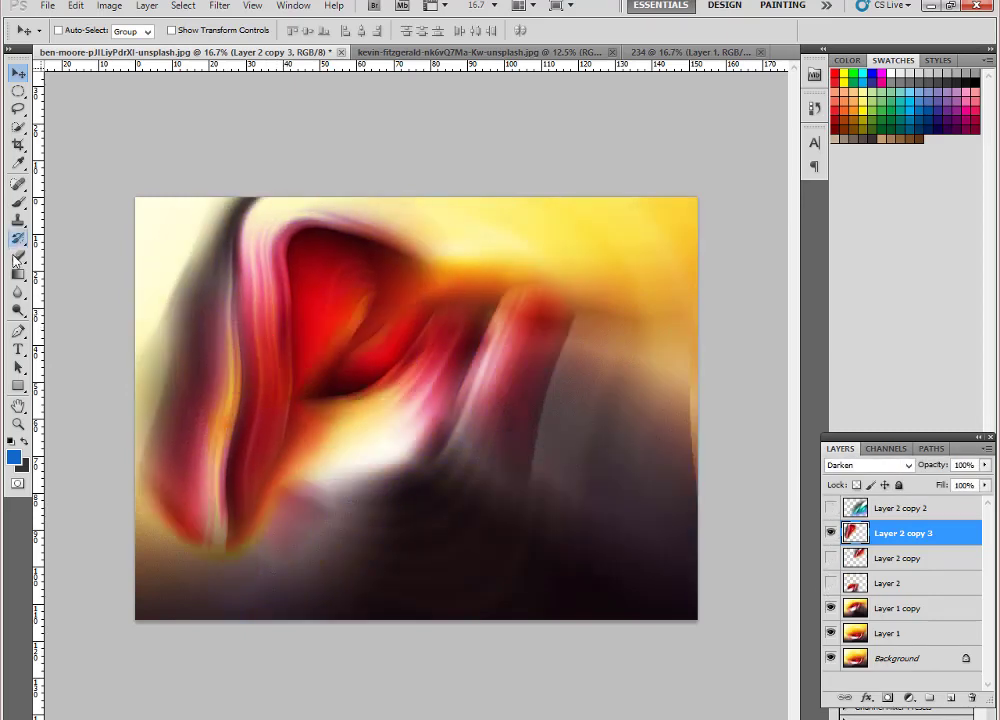
pyautogui.click(16, 257)
pyautogui.click(18, 73)
# - Alt-drag a copy of the warped streak and rotate it across the upper right
pyautogui.moveTo(228, 259); pyautogui.dragTo(245, 364)
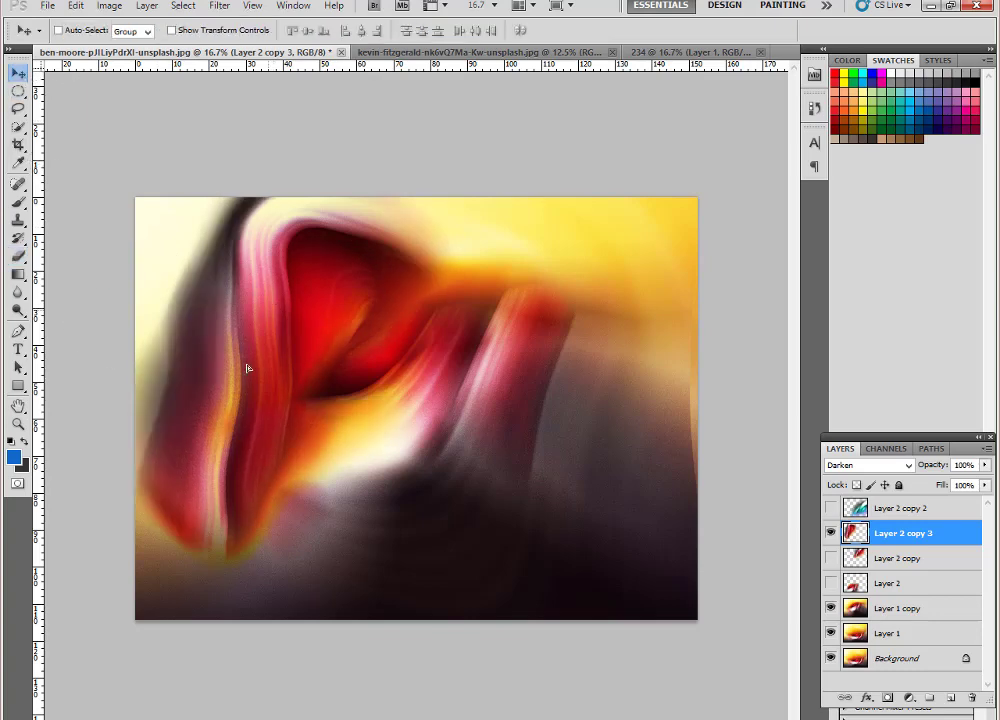
pyautogui.hotkey('ctrl', 't')
pyautogui.moveTo(489, 567)
pyautogui.mouseDown()
pyautogui.moveTo(279, 255)
pyautogui.moveTo(688, 580)
pyautogui.mouseUp()
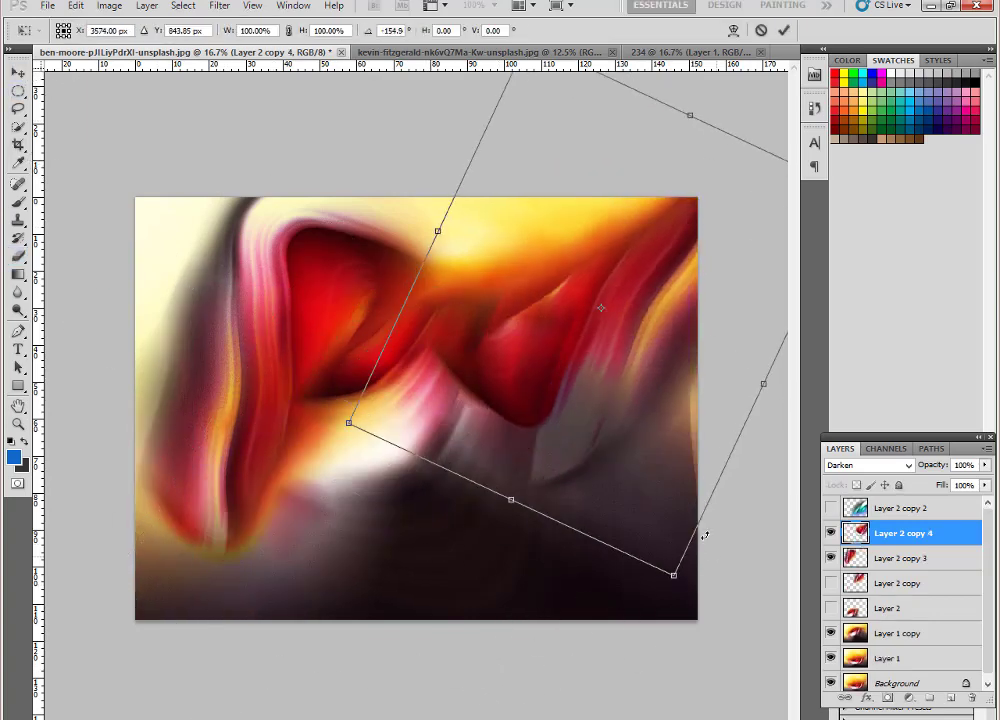
pyautogui.press('Return')
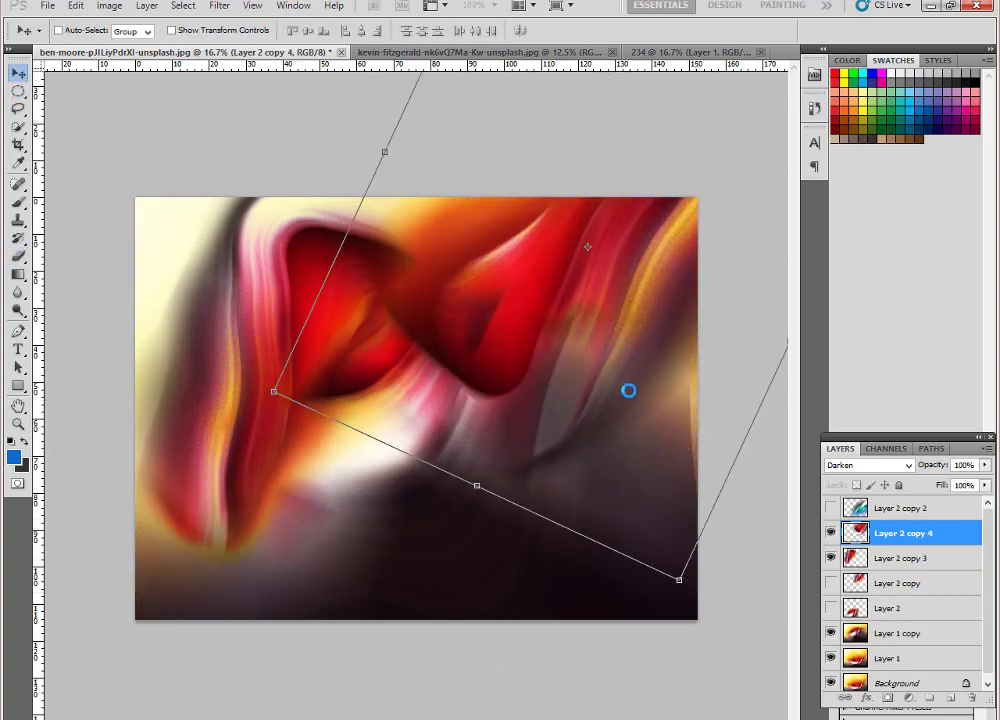
pyautogui.moveTo(475, 639); pyautogui.dragTo(383, 617)
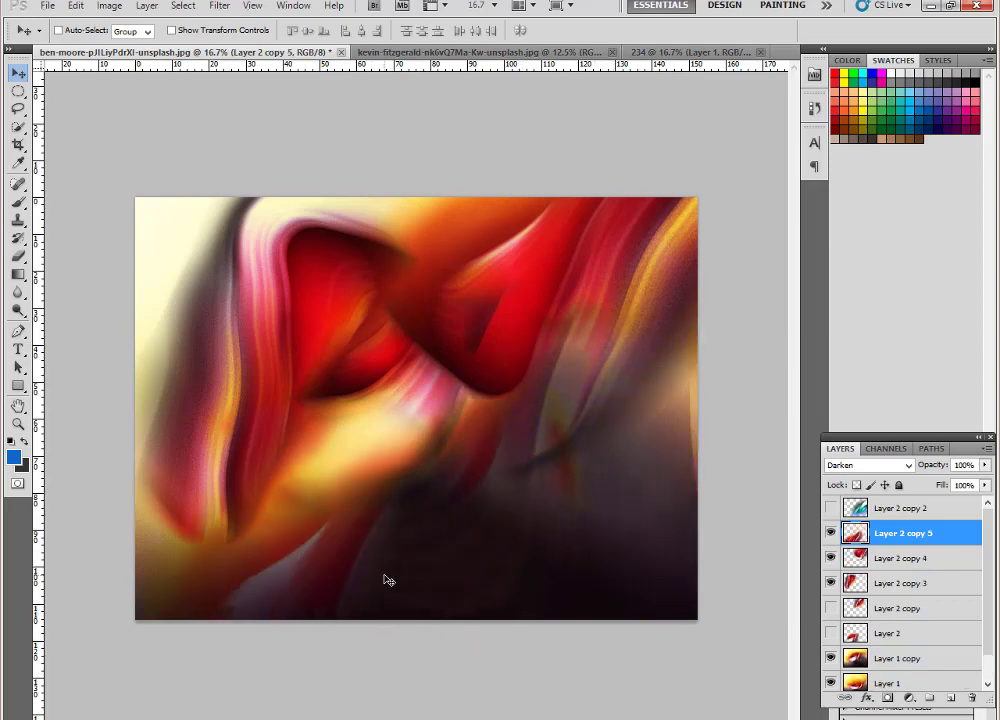
# - Move the Layer 2 copy 3 streak up and left
pyautogui.click(895, 560)
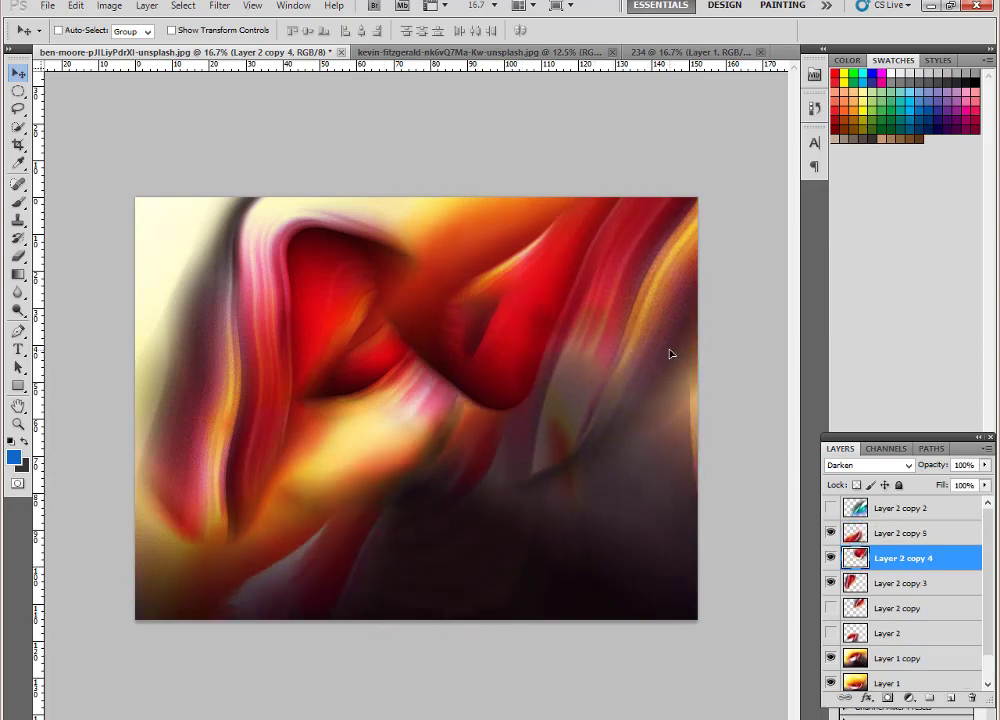
pyautogui.click(873, 582)
pyautogui.moveTo(433, 405); pyautogui.dragTo(233, 320)
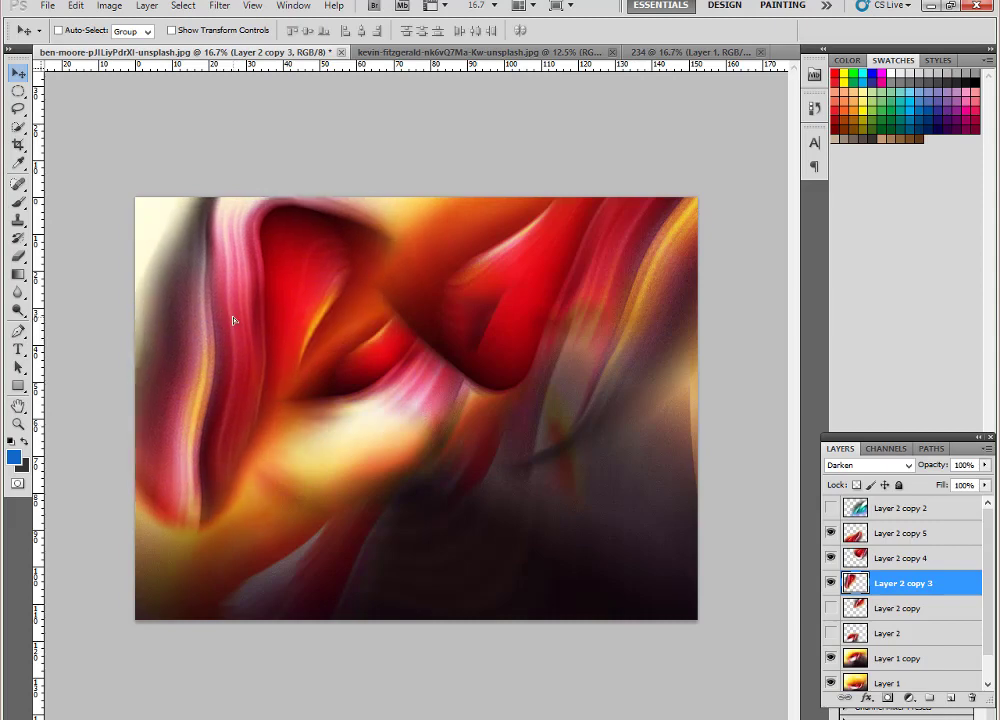
pyautogui.click(108, 6)
# - Duplicate the image as 23423 and merge its visible layers
pyautogui.click(120, 214)
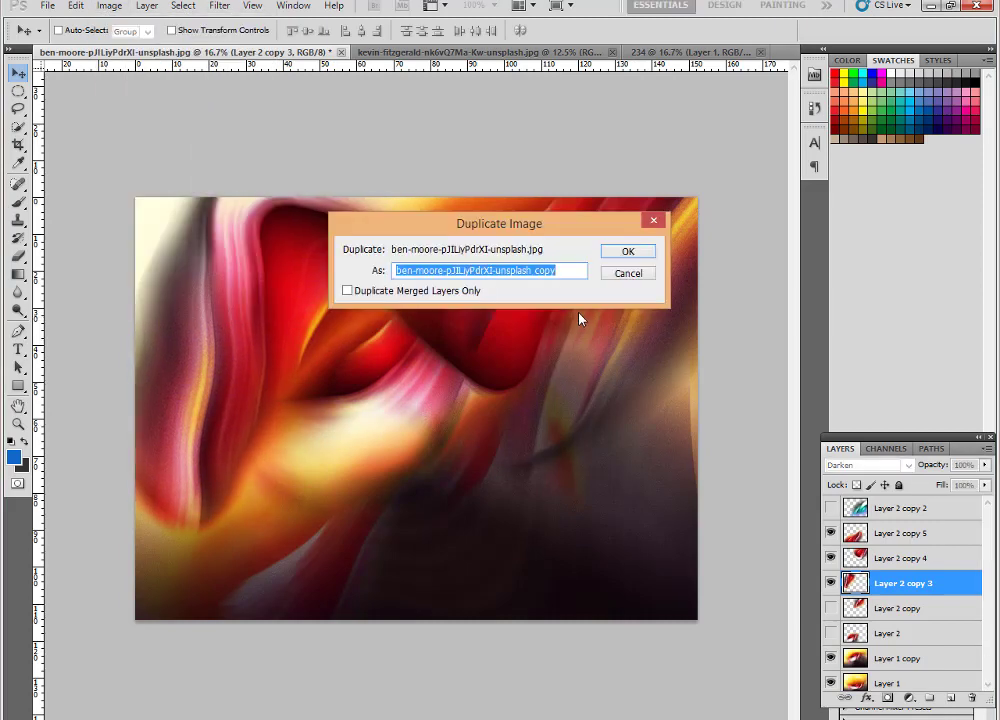
pyautogui.click(628, 251)
pyautogui.hotkey('ctrl', 'shift', 'e')
# - Shift the shadows' Color Balance toward magenta and blue, then reapply the grain filter
pyautogui.hotkey('ctrl', 'b')
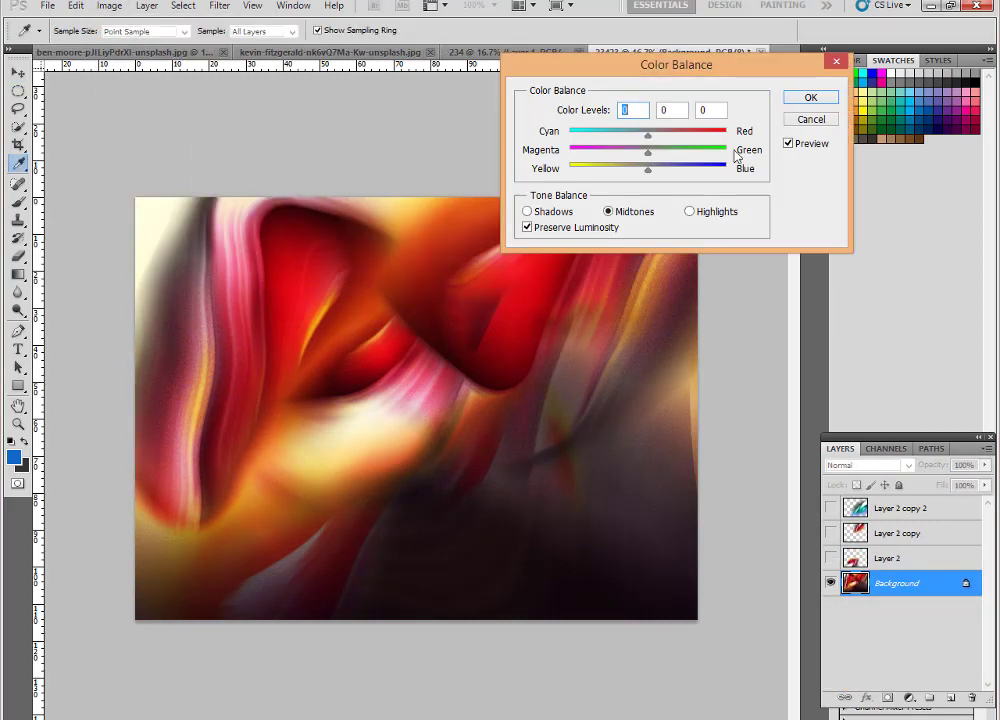
pyautogui.click(689, 211)
pyautogui.moveTo(647, 134)
pyautogui.mouseDown()
pyautogui.moveTo(683, 134)
pyautogui.moveTo(662, 134)
pyautogui.moveTo(666, 169)
pyautogui.mouseUp()
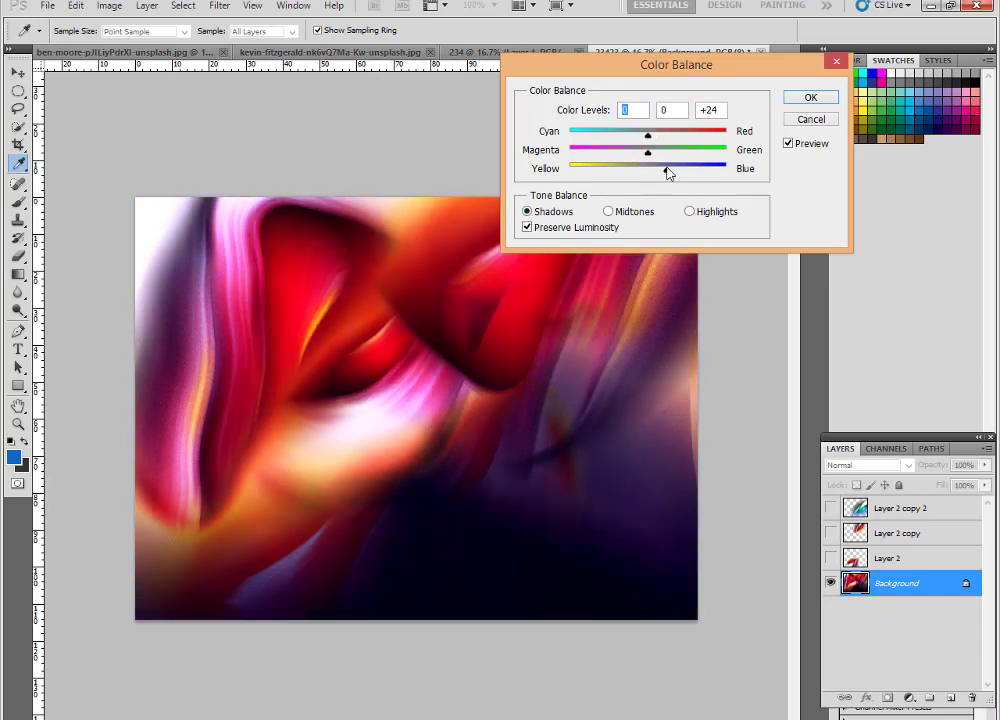
pyautogui.click(808, 99)
pyautogui.click(219, 5)
pyautogui.click(250, 21)
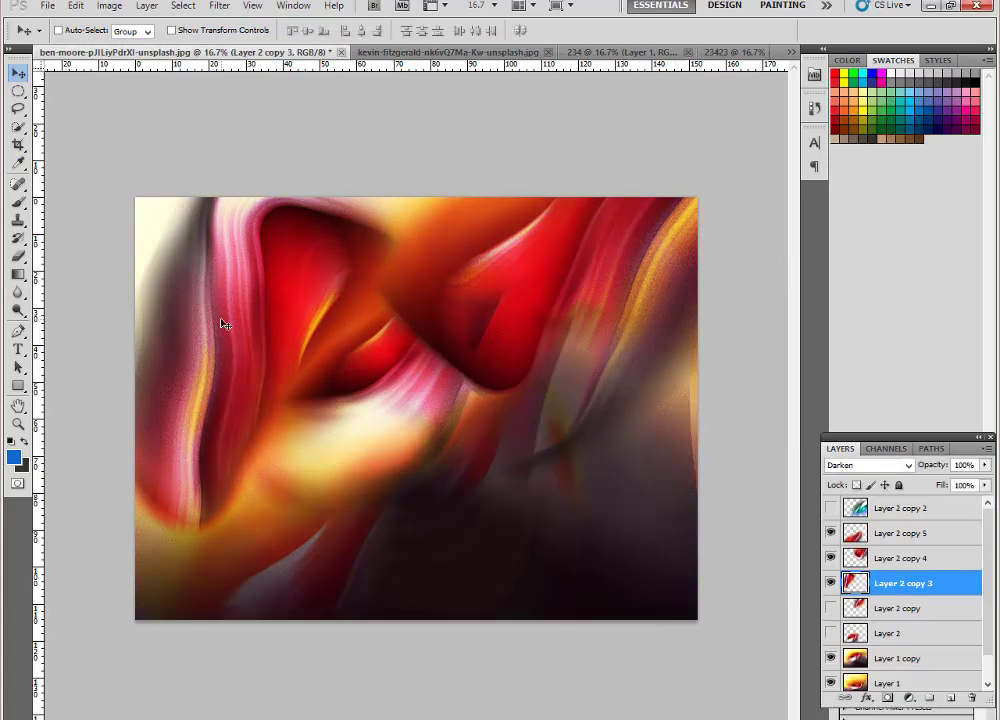
# - Duplicate the Layer 2 copy 3 streak, scaling and rotating it across the left side
pyautogui.moveTo(225, 324)
pyautogui.mouseDown()
pyautogui.moveTo(203, 358)
pyautogui.moveTo(199, 337)
pyautogui.mouseUp()
pyautogui.hotkey('ctrl', 'j')
pyautogui.hotkey('ctrl', 't')
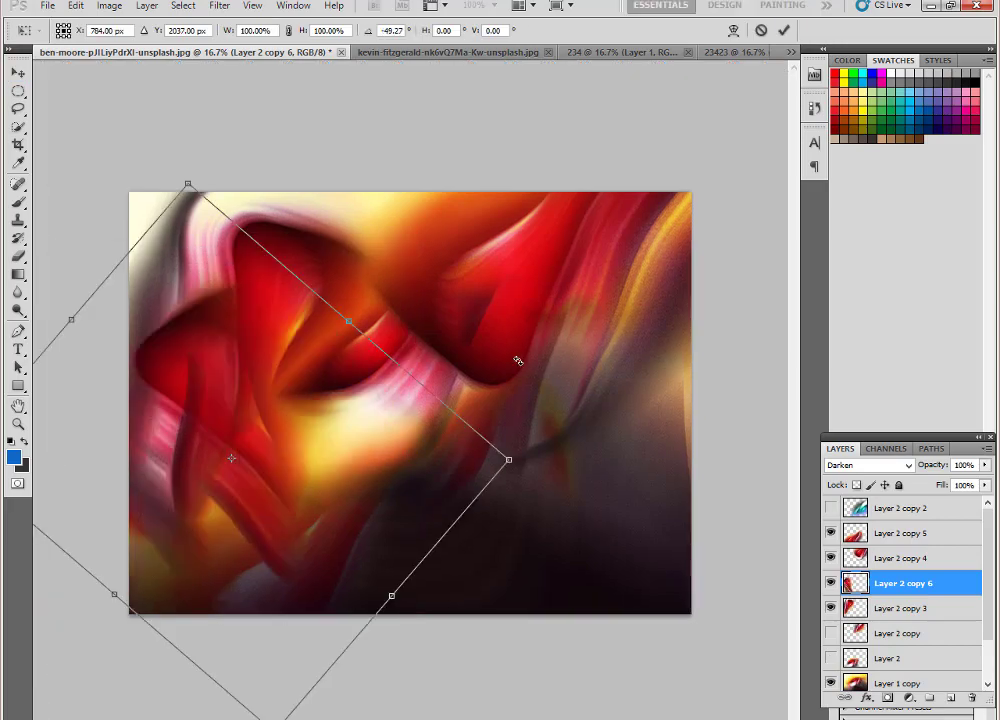
pyautogui.moveTo(560, 520); pyautogui.dragTo(466, 552)
pyautogui.moveTo(553, 453)
pyautogui.mouseDown()
pyautogui.moveTo(576, 437)
pyautogui.moveTo(379, 460)
pyautogui.moveTo(184, 146)
pyautogui.mouseUp()
pyautogui.press('Return')
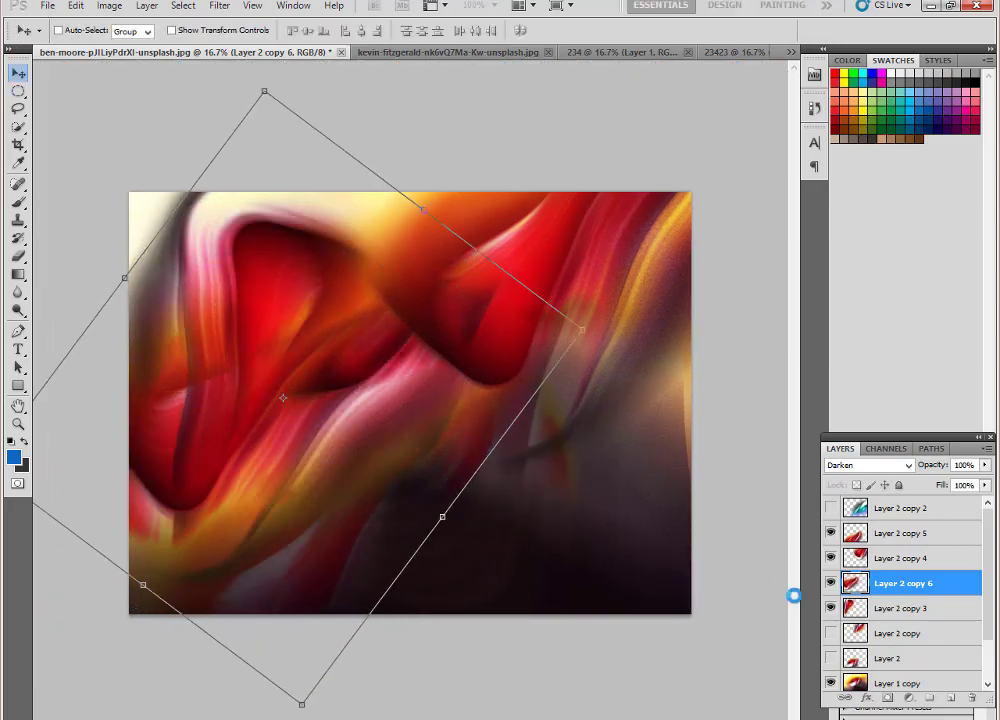
# - Duplicate the rotated streak again, nudge it, and select Layer 1 copy
pyautogui.hotkey('ctrl', 'j')
pyautogui.moveTo(595, 446)
pyautogui.mouseDown()
pyautogui.moveTo(597, 478)
pyautogui.moveTo(594, 400)
pyautogui.mouseUp()
pyautogui.moveTo(988, 610); pyautogui.dragTo(997, 660)
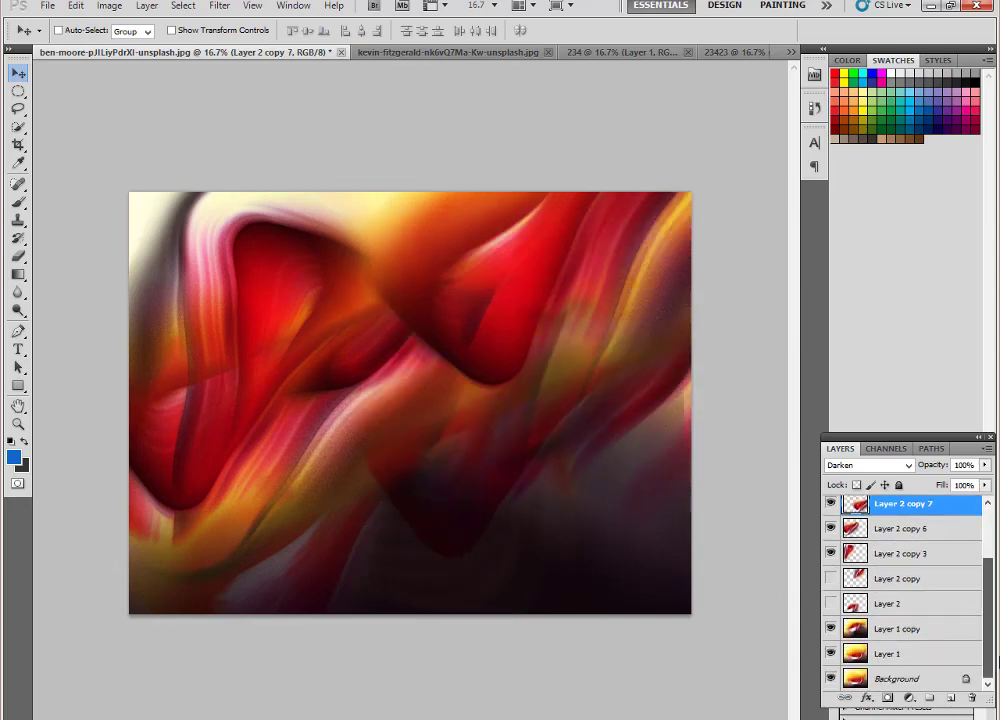
pyautogui.click(831, 629)
# - Draw a blue-green gradient over Layer 1 copy
pyautogui.click(878, 630)
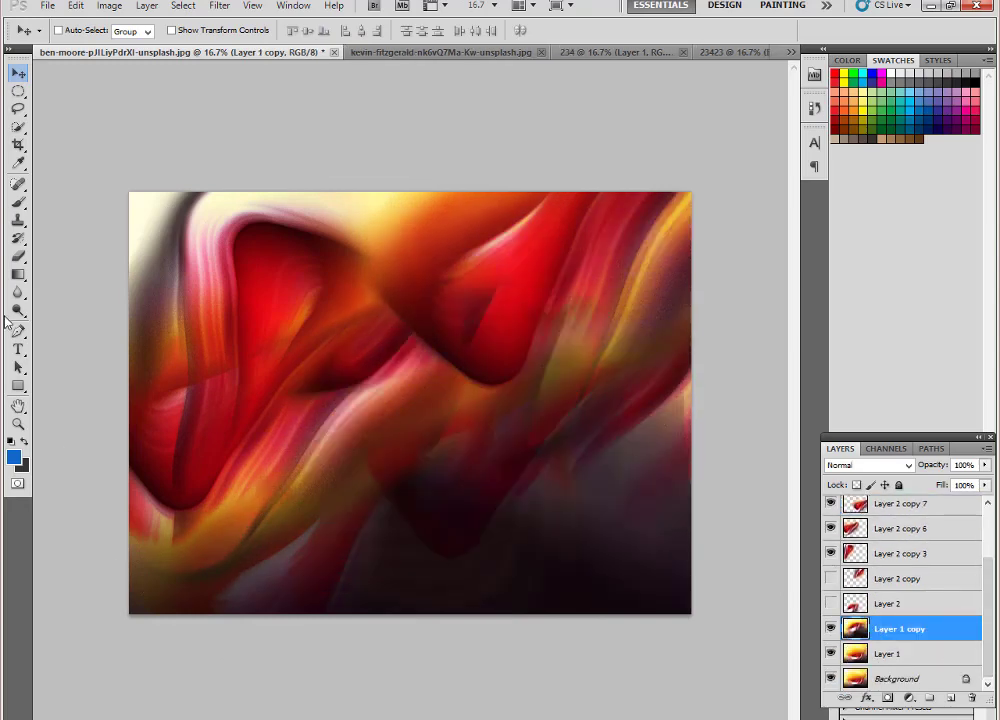
pyautogui.press('g')
pyautogui.moveTo(172, 238); pyautogui.dragTo(429, 483)
pyautogui.moveTo(623, 617); pyautogui.dragTo(623, 617)
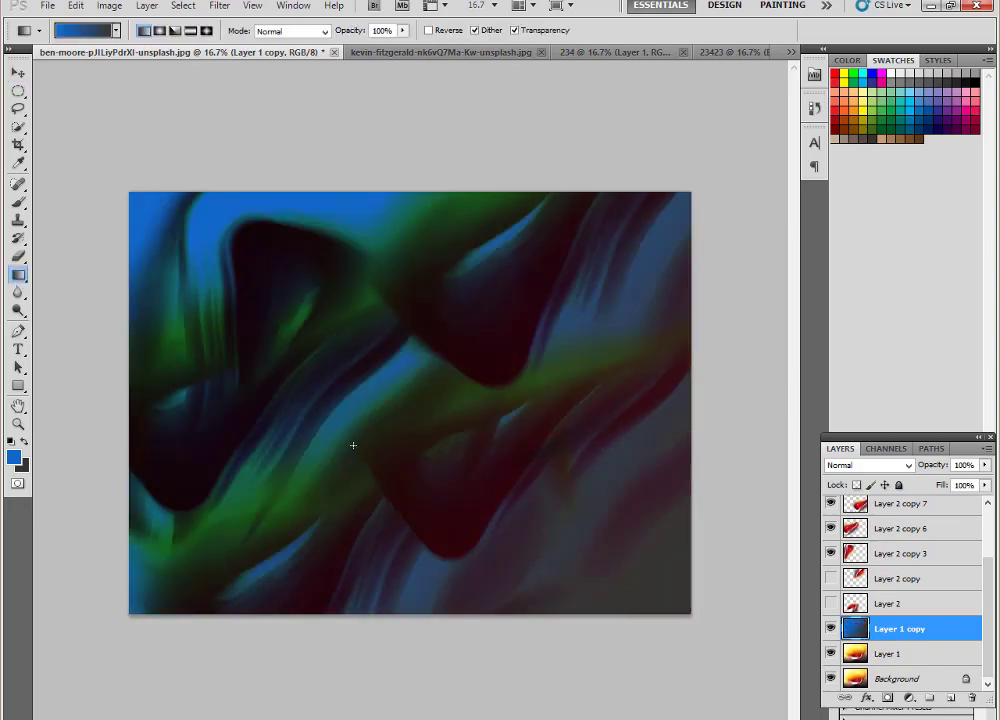
# - Change the gradient's end stop to bright red and redraw it diagonally across the canvas
pyautogui.click(90, 30)
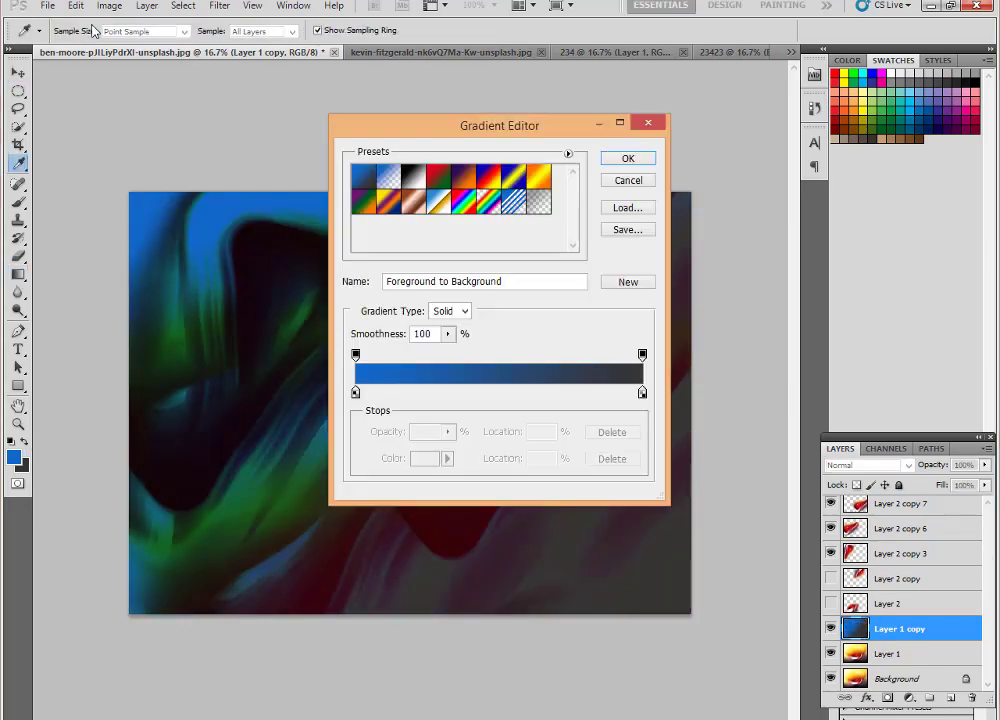
pyautogui.doubleClick(642, 392)
pyautogui.moveTo(857, 320); pyautogui.dragTo(857, 147)
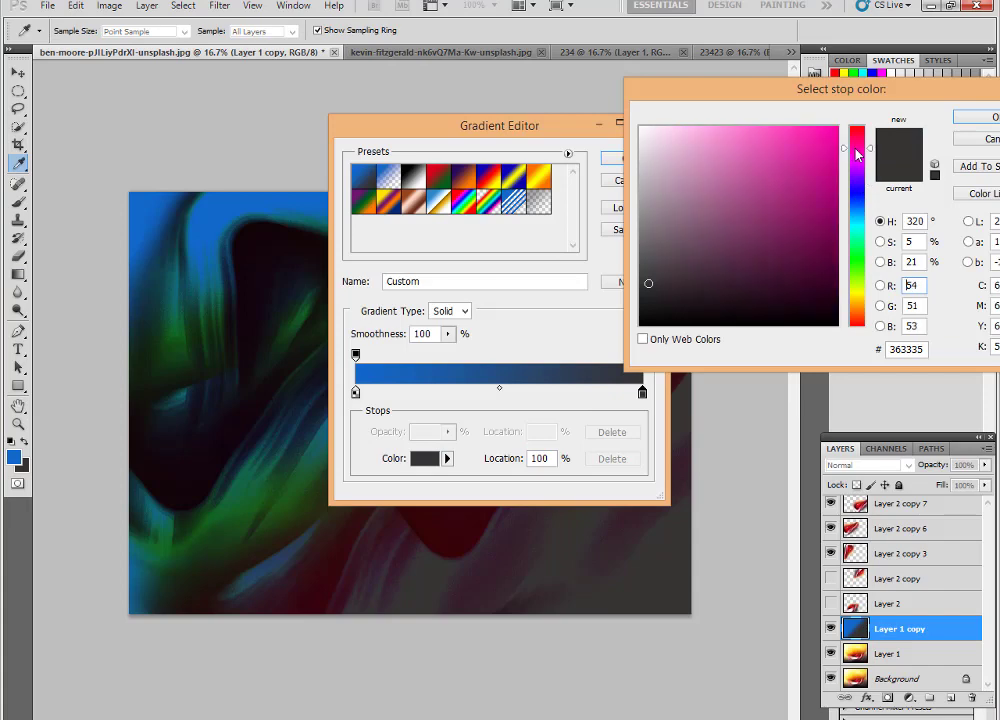
pyautogui.click(832, 131)
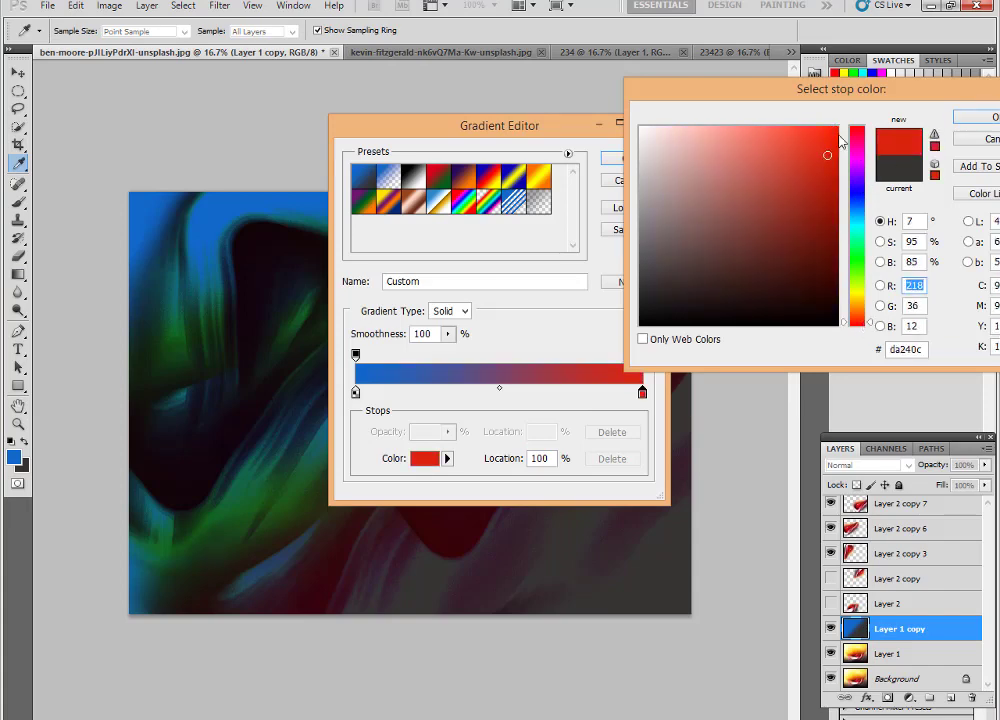
pyautogui.click(961, 117)
pyautogui.click(632, 157)
pyautogui.moveTo(291, 286); pyautogui.dragTo(303, 388)
pyautogui.moveTo(135, 198); pyautogui.dragTo(697, 617)
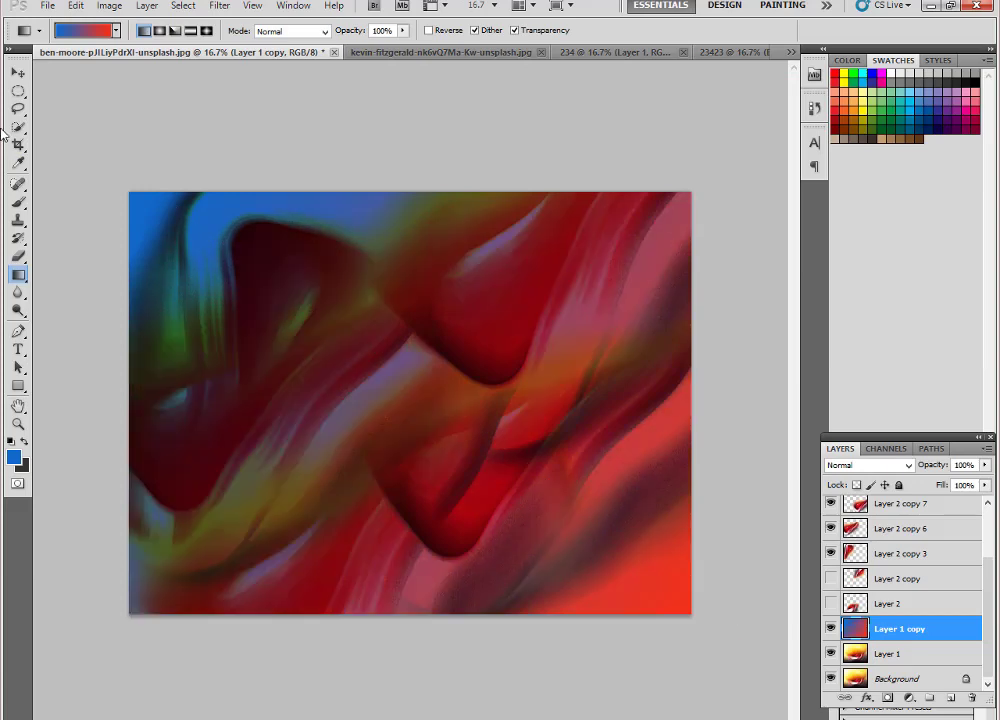
# - With the Move tool, select the Layer 2 copy 3 red swirl layer
pyautogui.press('v')
pyautogui.keyDown('ctrl'); pyautogui.click(200, 262); pyautogui.keyUp('ctrl')
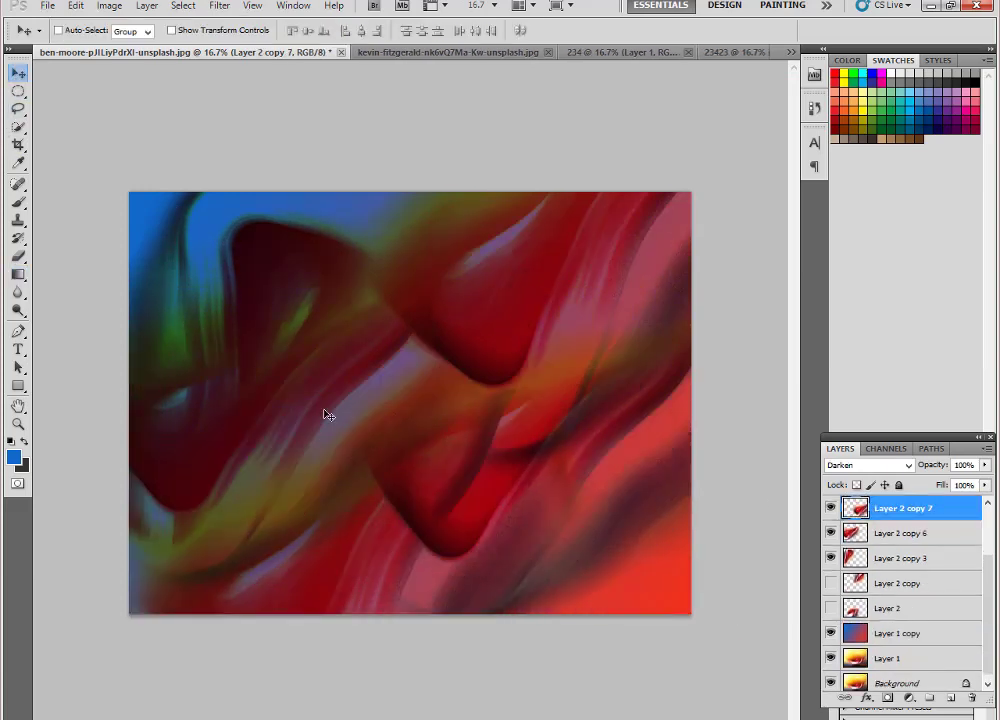
pyautogui.click(868, 533)
pyautogui.click(845, 583)
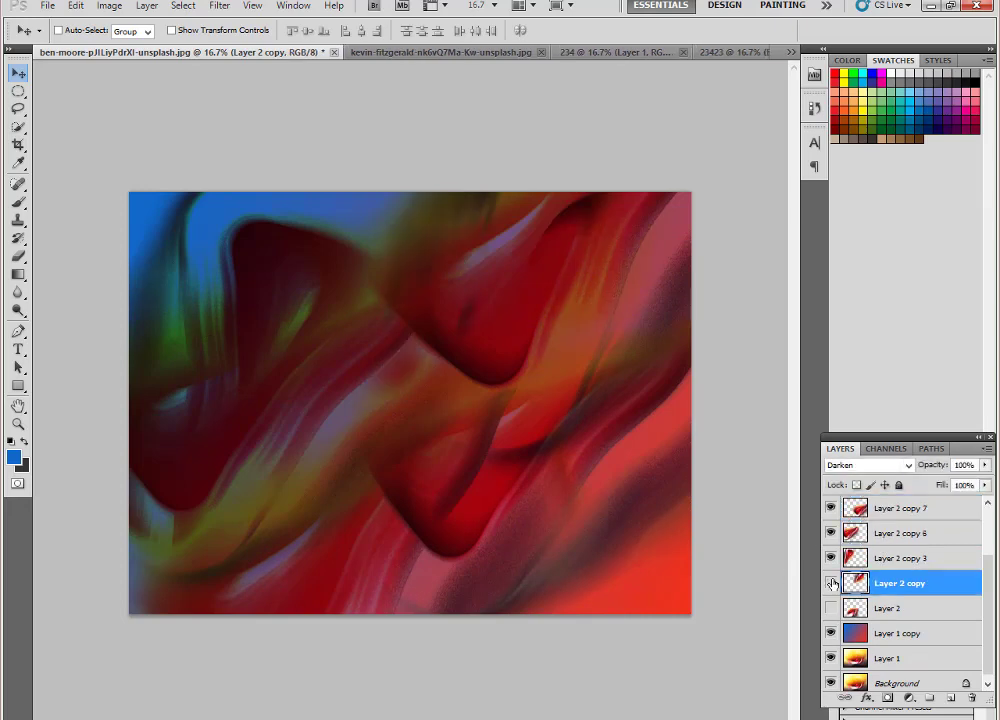
pyautogui.click(845, 558)
# - Create Layer 2 copy 8 as a rotated, Normal-blend swirl copy at the top of the stack
pyautogui.moveTo(188, 247); pyautogui.dragTo(491, 361)
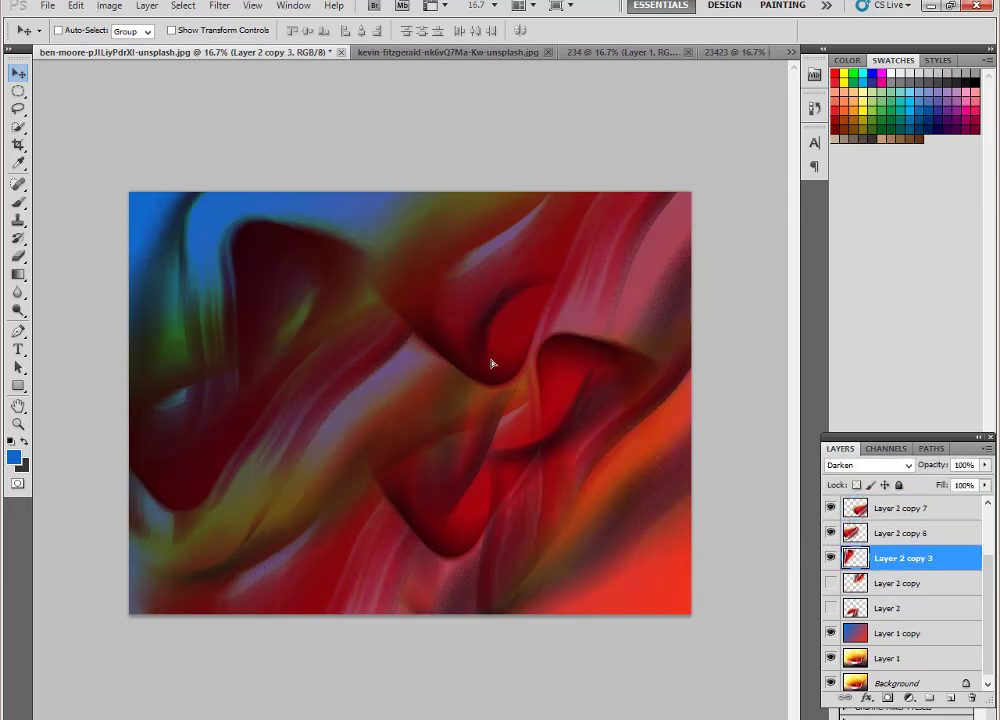
pyautogui.hotkey('ctrl', 't')
pyautogui.moveTo(671, 650); pyautogui.dragTo(748, 435)
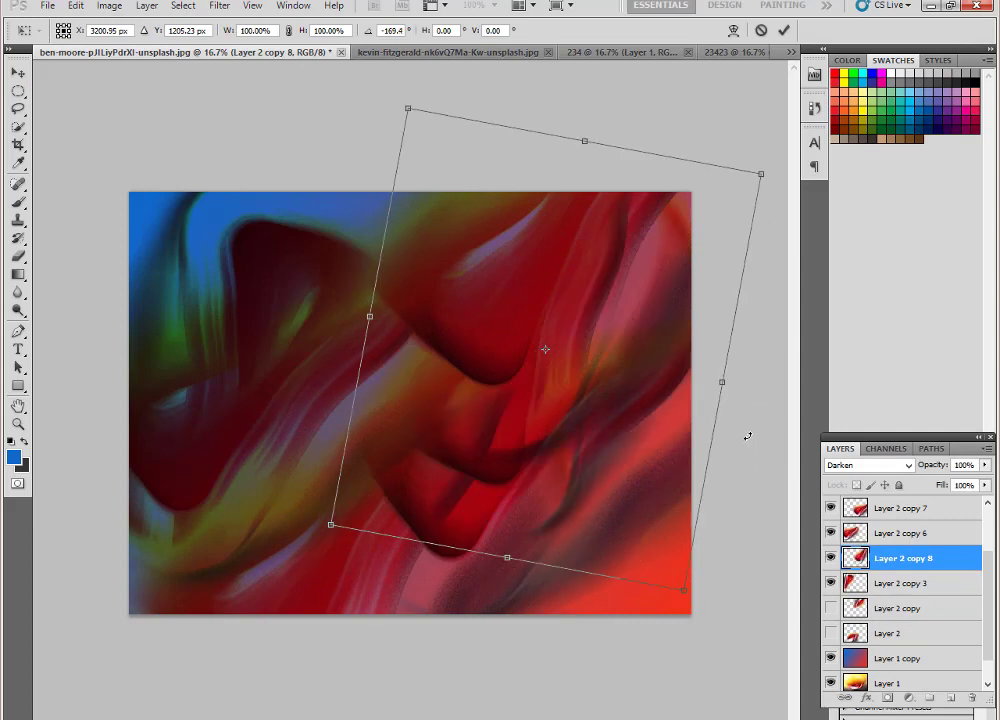
pyautogui.press('Return')
pyautogui.click(848, 465)
pyautogui.click(837, 62)
pyautogui.moveTo(598, 412); pyautogui.dragTo(565, 475)
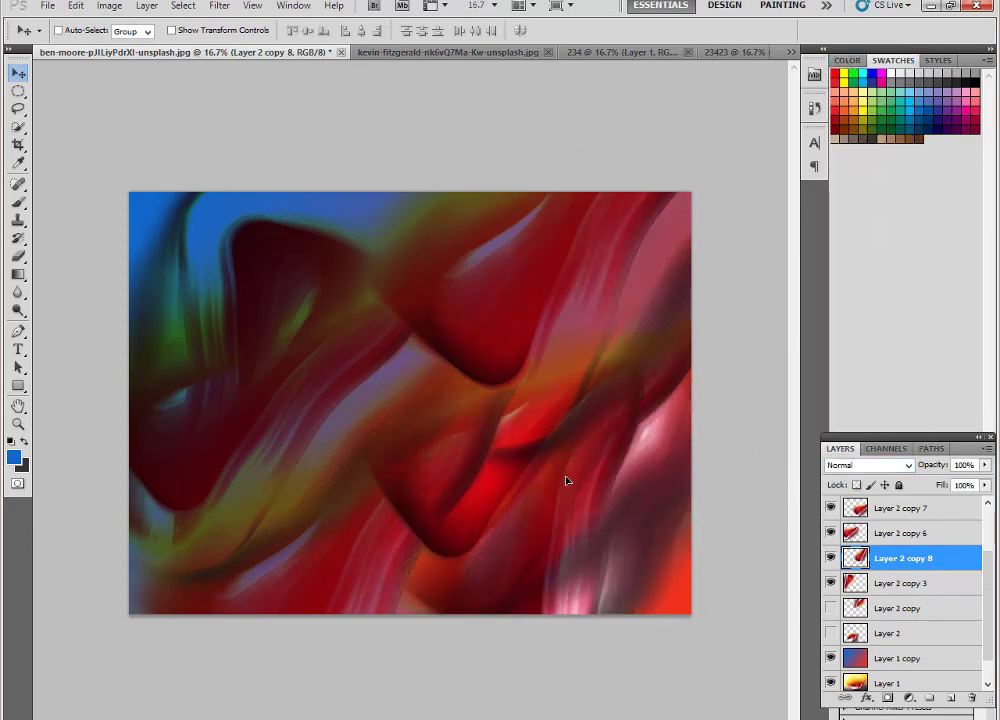
pyautogui.moveTo(900, 509); pyautogui.dragTo(899, 505)
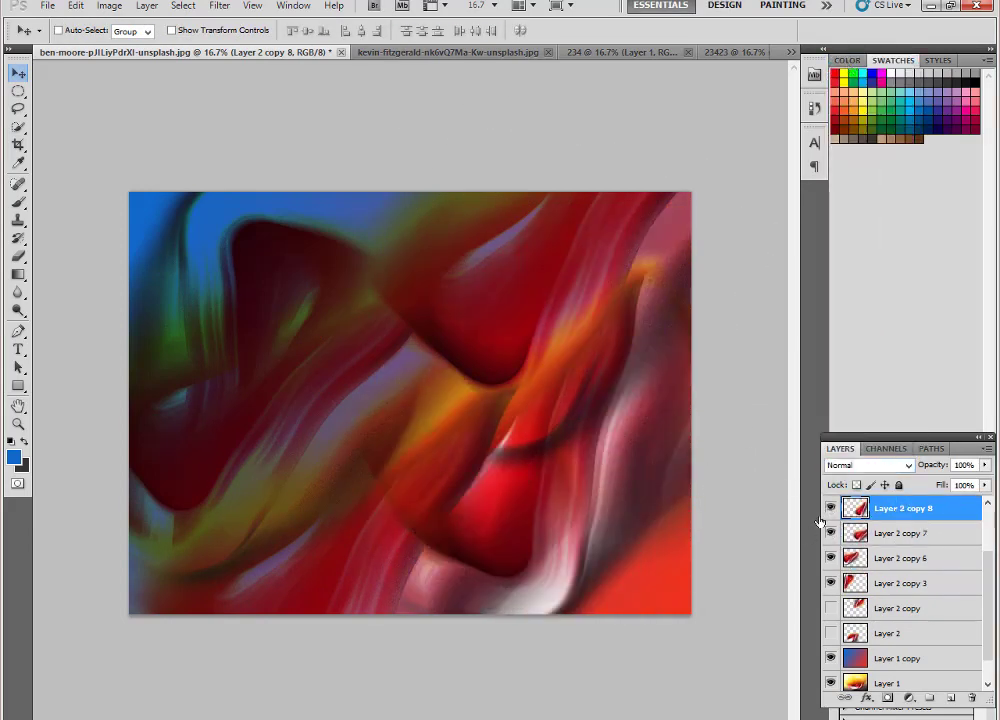
# - Duplicate the top swirl as Layer 2 copy 9 and rotate it to a shallow angle
pyautogui.moveTo(645, 543)
pyautogui.mouseDown()
pyautogui.moveTo(591, 557)
pyautogui.moveTo(607, 479)
pyautogui.moveTo(346, 408)
pyautogui.mouseUp()
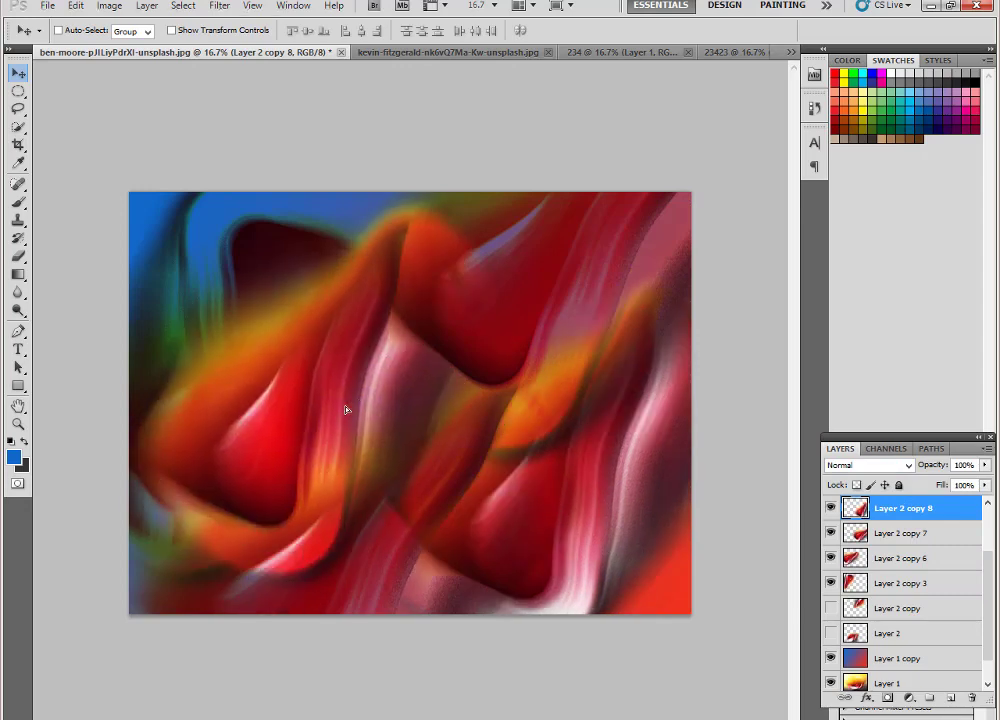
pyautogui.hotkey('ctrl', 't')
pyautogui.moveTo(545, 440)
pyautogui.mouseDown()
pyautogui.moveTo(535, 395)
pyautogui.moveTo(542, 272)
pyautogui.moveTo(413, 402)
pyautogui.moveTo(534, 470)
pyautogui.mouseUp()
pyautogui.moveTo(545, 312); pyautogui.dragTo(518, 335)
pyautogui.doubleClick(312, 518)
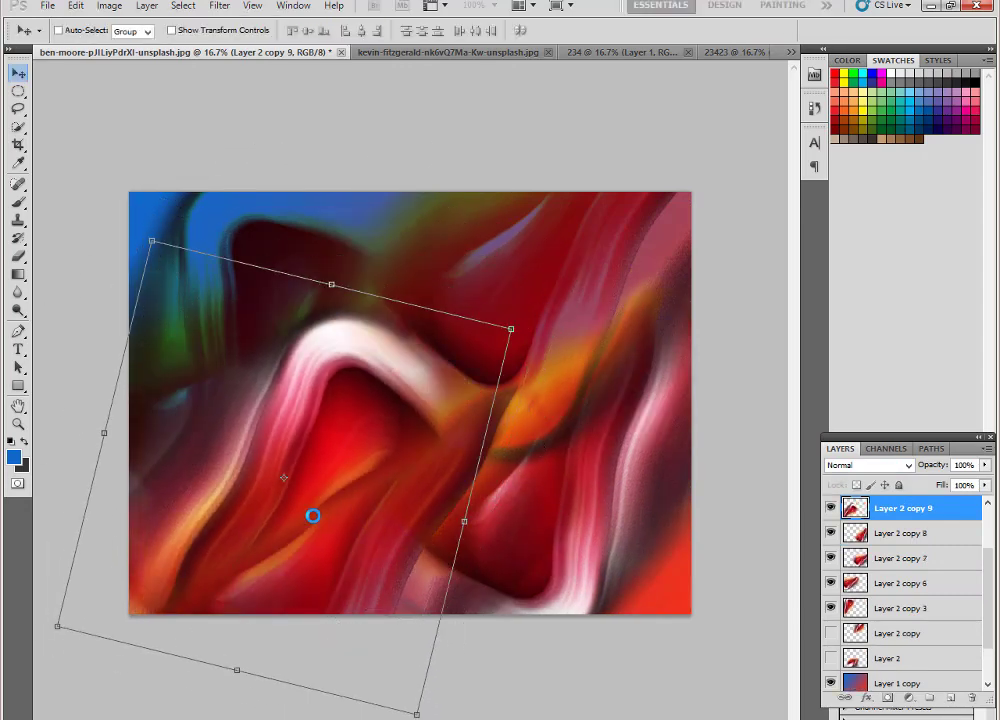
# - Add Layer 2 copy 10, moved and rotated almost upside down
pyautogui.hotkey('ctrl', 'alt', 't')
pyautogui.moveTo(328, 482); pyautogui.dragTo(404, 491)
pyautogui.moveTo(480, 600)
pyautogui.mouseDown()
pyautogui.moveTo(542, 567)
pyautogui.moveTo(639, 479)
pyautogui.mouseUp()
pyautogui.press('Return')
# - Toggle several swirl layers' visibility to compare the result
pyautogui.click(830, 533)
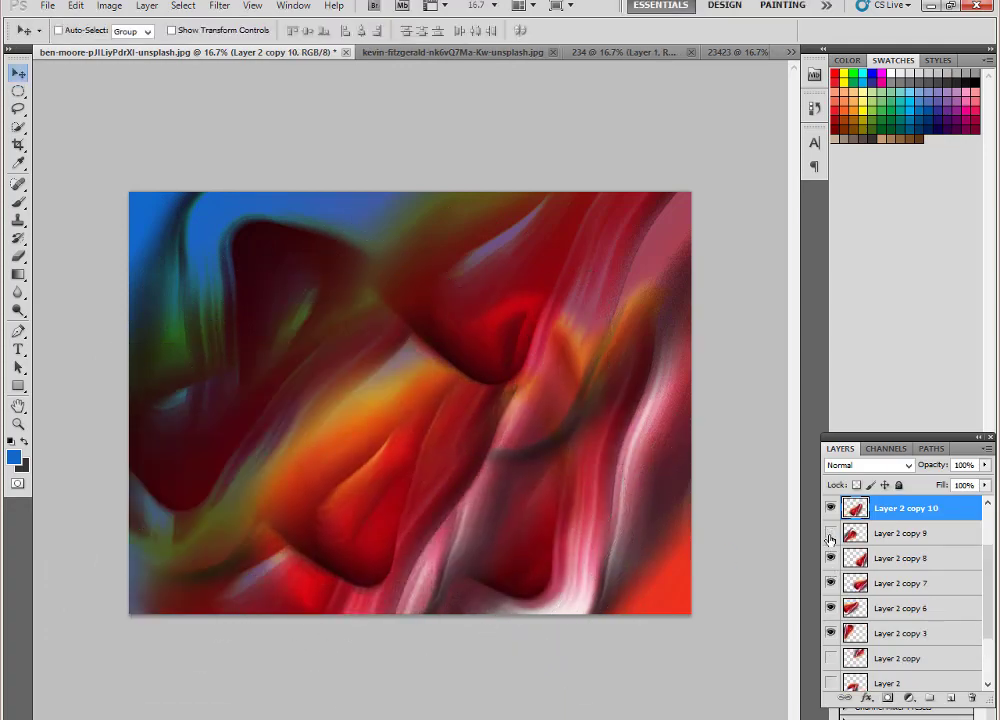
pyautogui.click(830, 558)
pyautogui.click(830, 558)
pyautogui.click(830, 608)
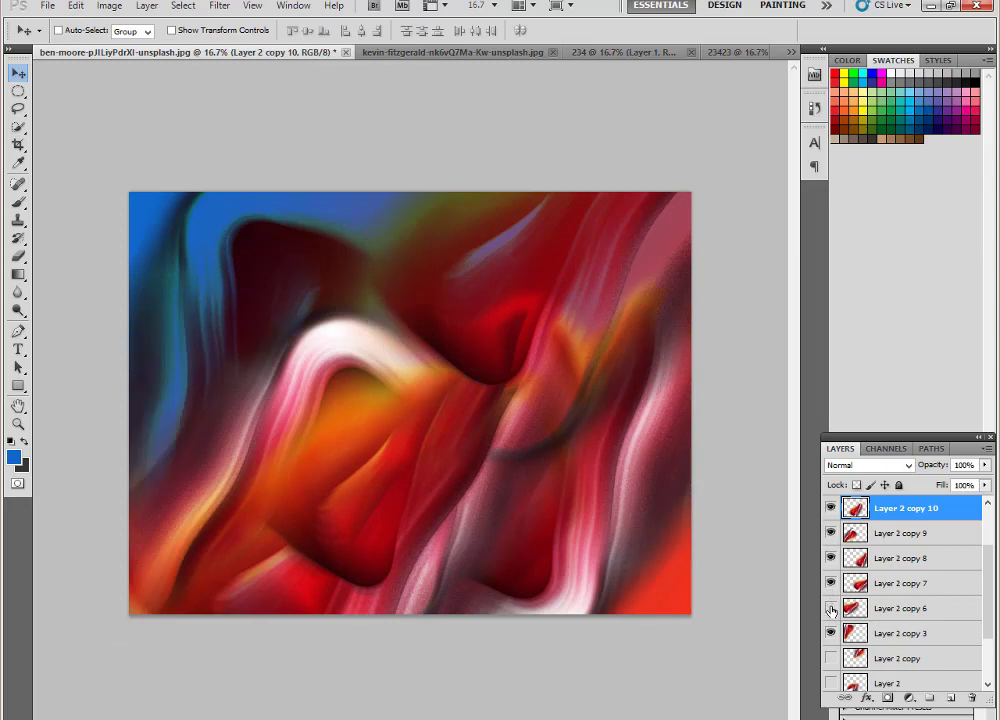
pyautogui.click(830, 633)
pyautogui.scroll(-2, 995, 635)
pyautogui.scroll(-1, 995, 635)
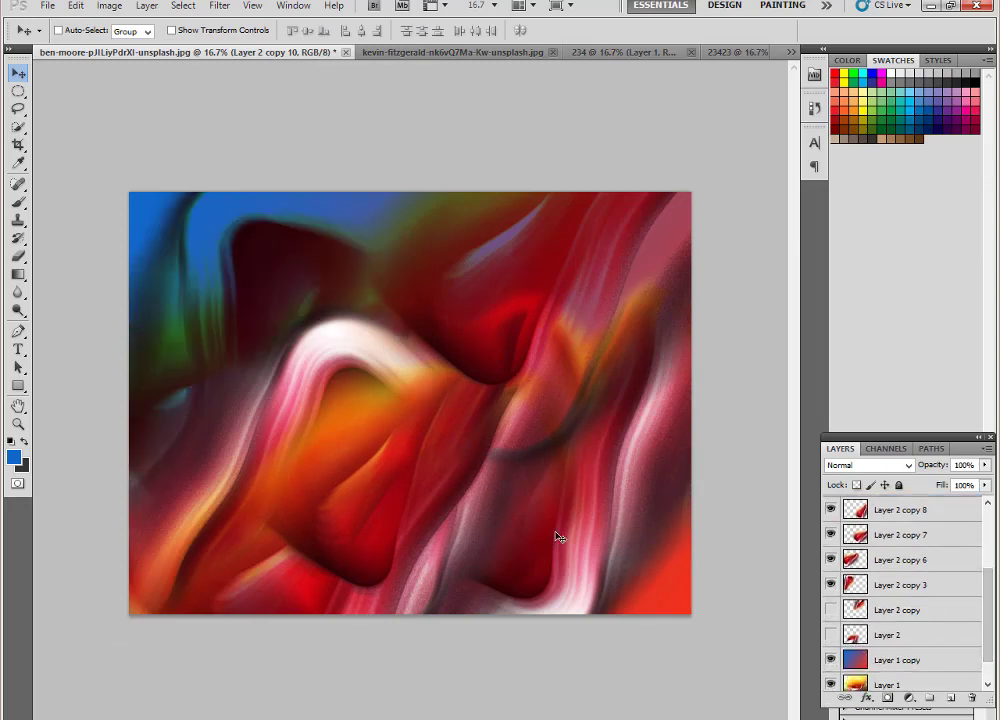
pyautogui.moveTo(325, 364)
pyautogui.mouseDown()
pyautogui.moveTo(411, 511)
pyautogui.moveTo(542, 284)
pyautogui.moveTo(605, 436)
pyautogui.moveTo(393, 489)
pyautogui.moveTo(277, 259)
pyautogui.moveTo(212, 257)
pyautogui.moveTo(188, 302)
pyautogui.mouseUp()
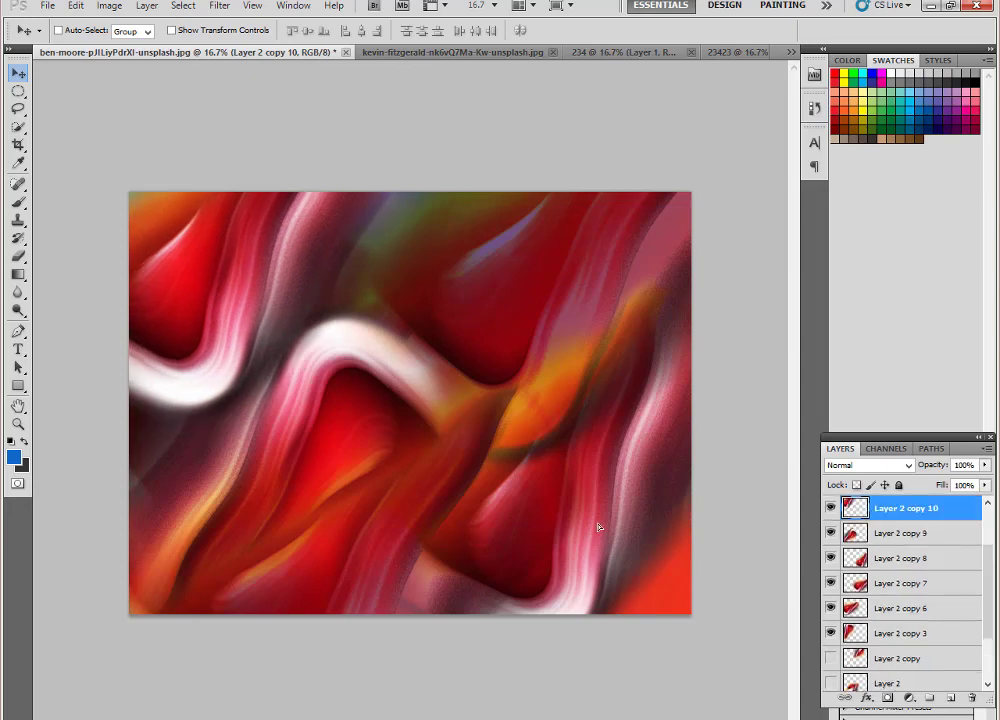
# - Duplicate the image as 34534 and push its Color Balance Yellow-Blue slider to +93
pyautogui.click(108, 6)
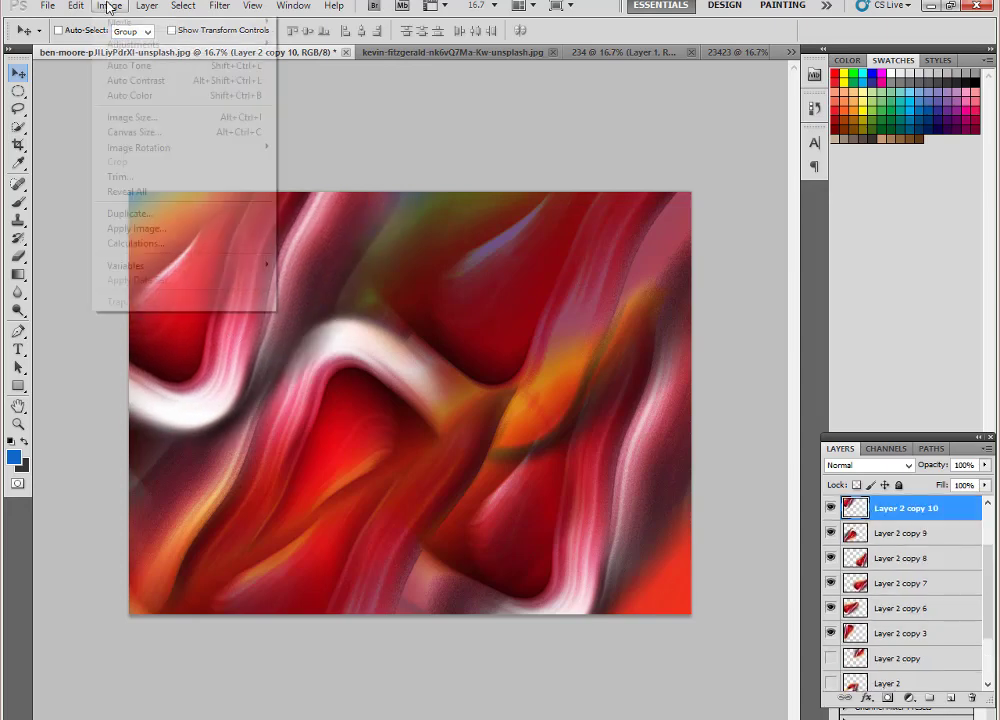
pyautogui.click(135, 214)
pyautogui.click(628, 253)
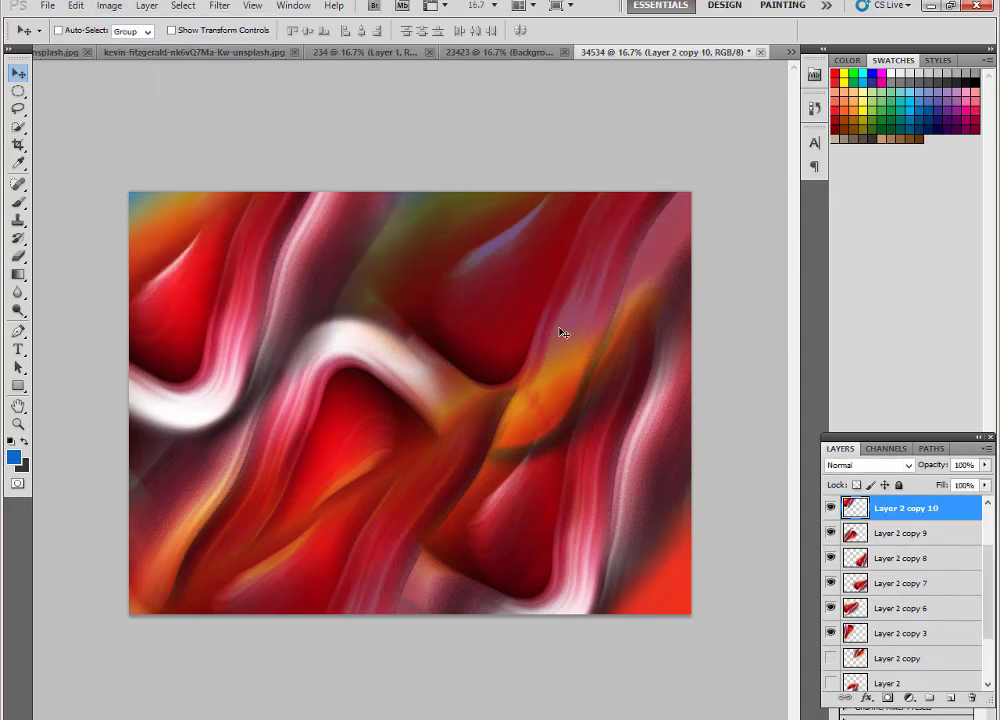
pyautogui.hotkey('ctrl', 'b')
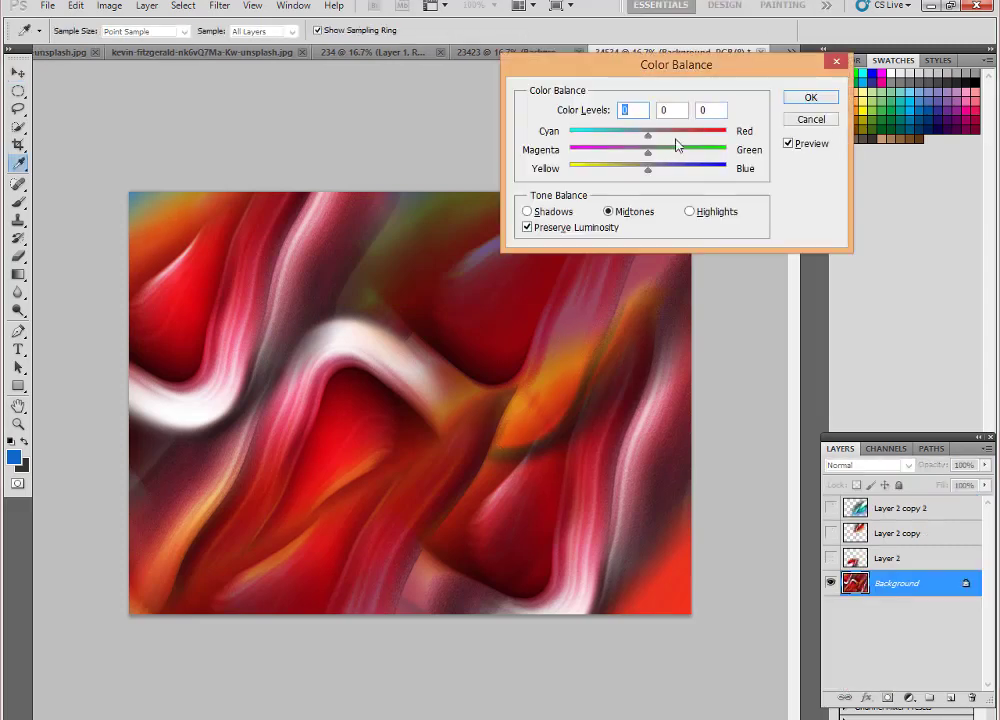
pyautogui.moveTo(647, 168); pyautogui.dragTo(722, 172)
pyautogui.click(810, 98)
pyautogui.press('v')
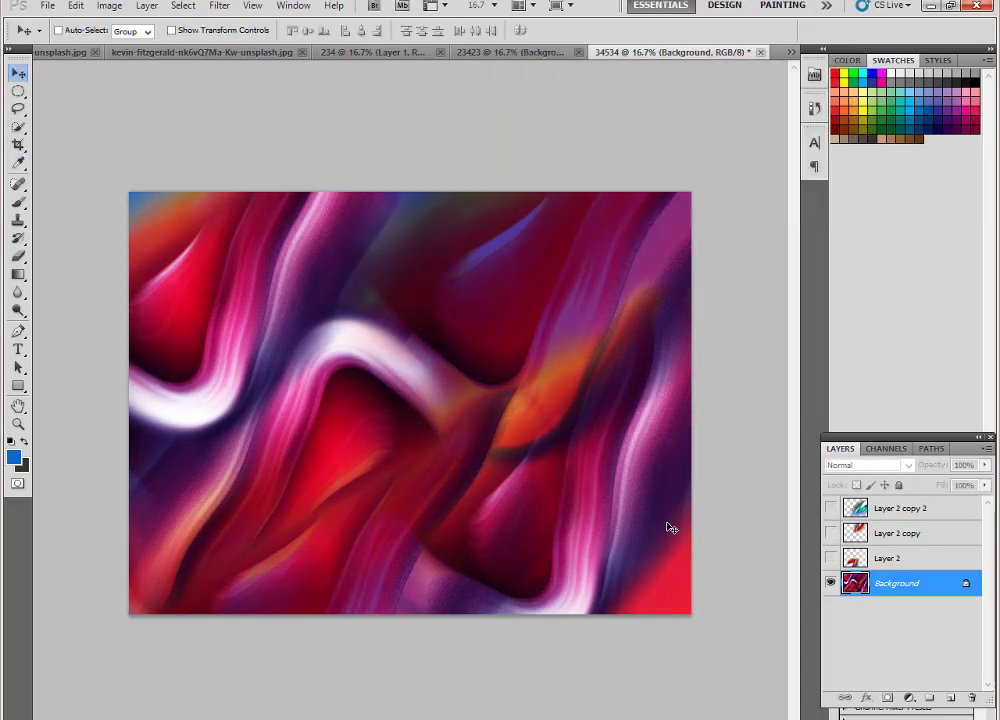
# - Duplicate the blue-purple 34534 image as a new 34534 copy document
pyautogui.click(109, 5)
pyautogui.click(120, 214)
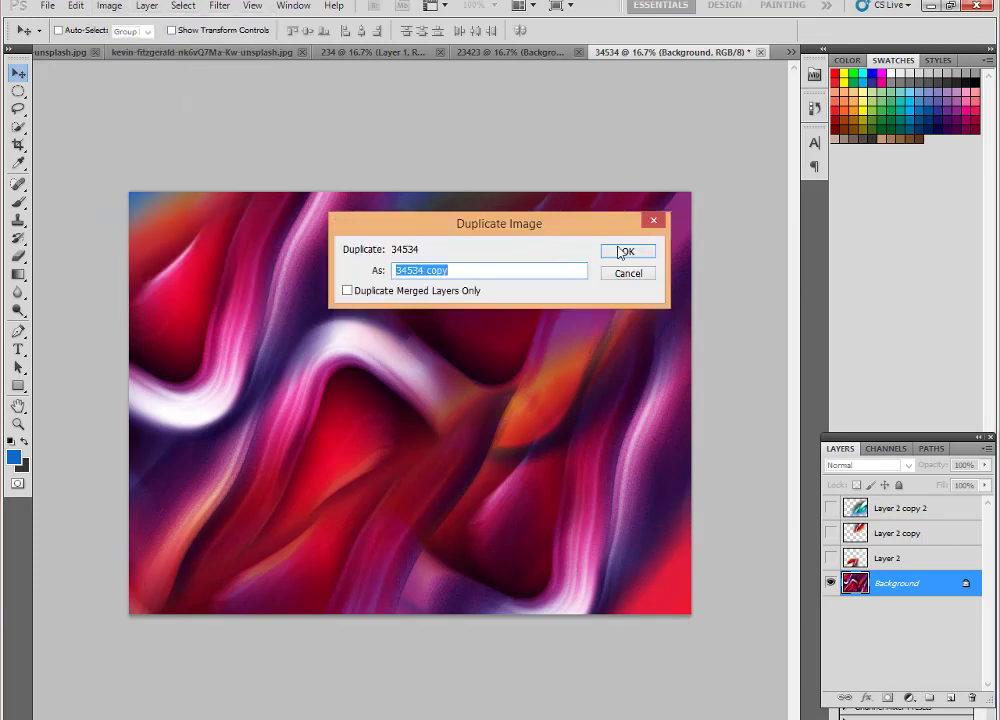
pyautogui.click(627, 252)
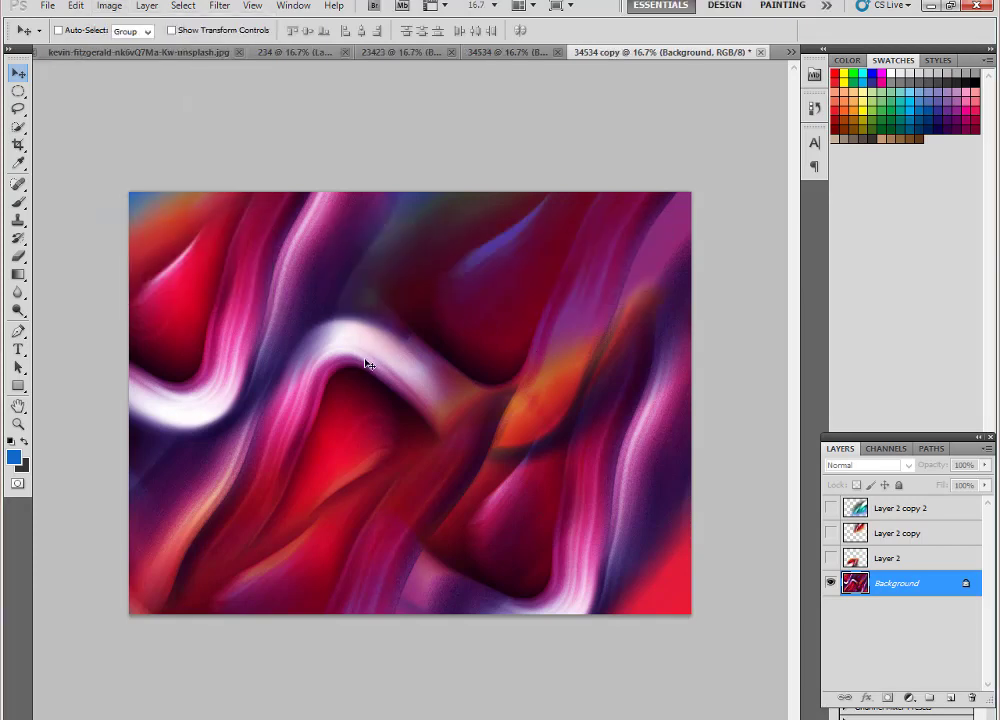
pyautogui.click(220, 6)
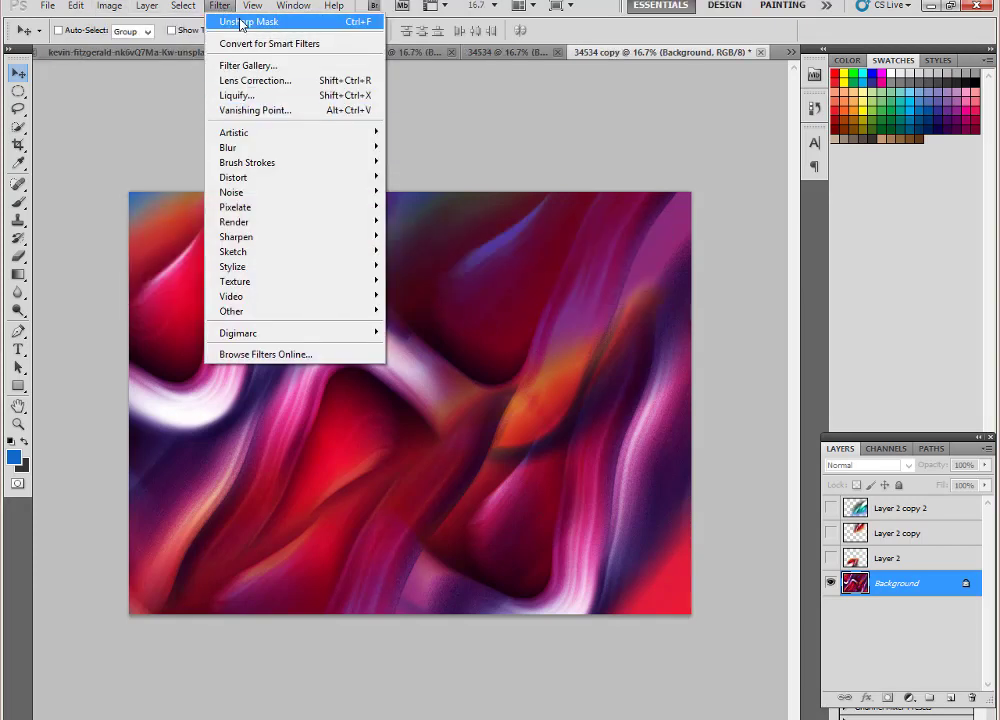
pyautogui.moveTo(292, 132)
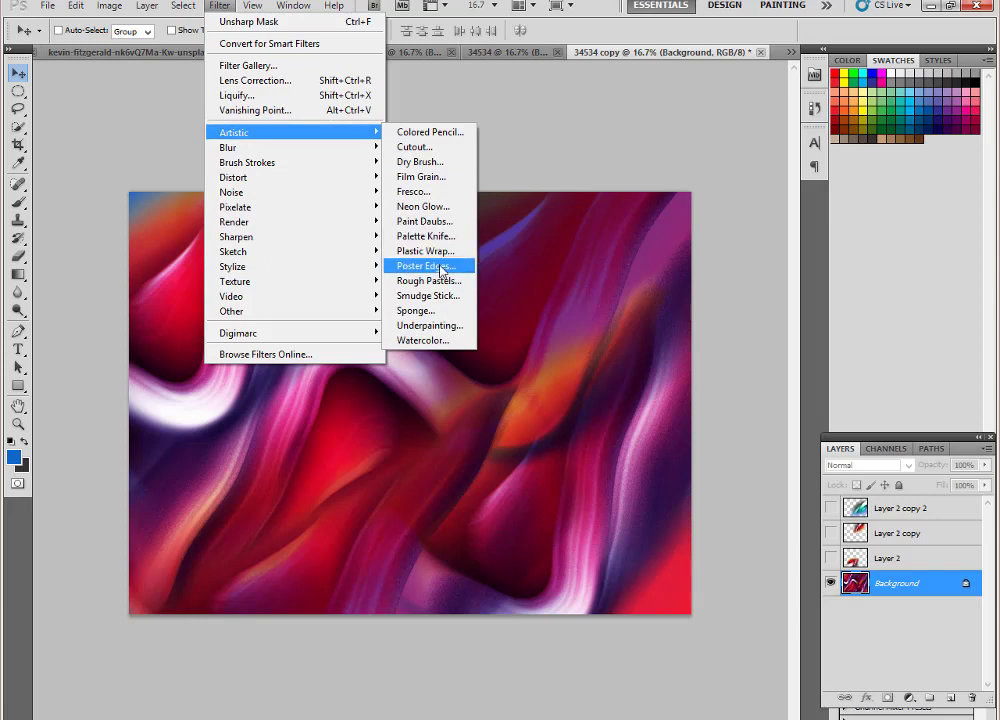
# - Apply Poster Edges with Edge Thickness 5, Edge Intensity 10 and Posterization 2
pyautogui.click(425, 266)
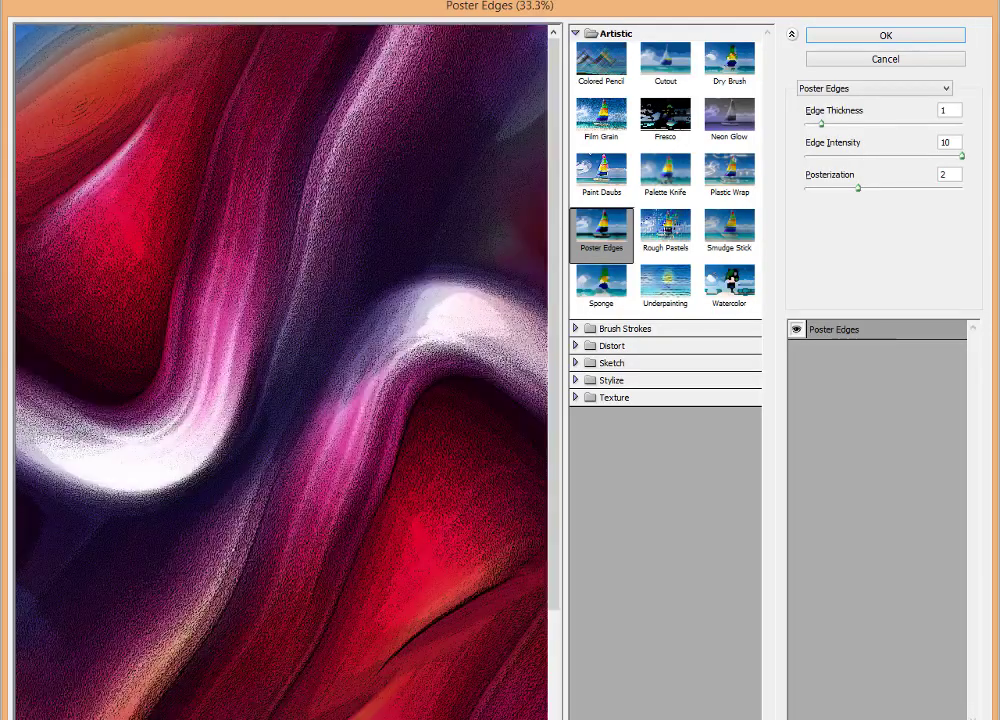
pyautogui.hotkey('ctrl', '-')
pyautogui.hotkey('ctrl', '-')
pyautogui.hotkey('ctrl', '-')
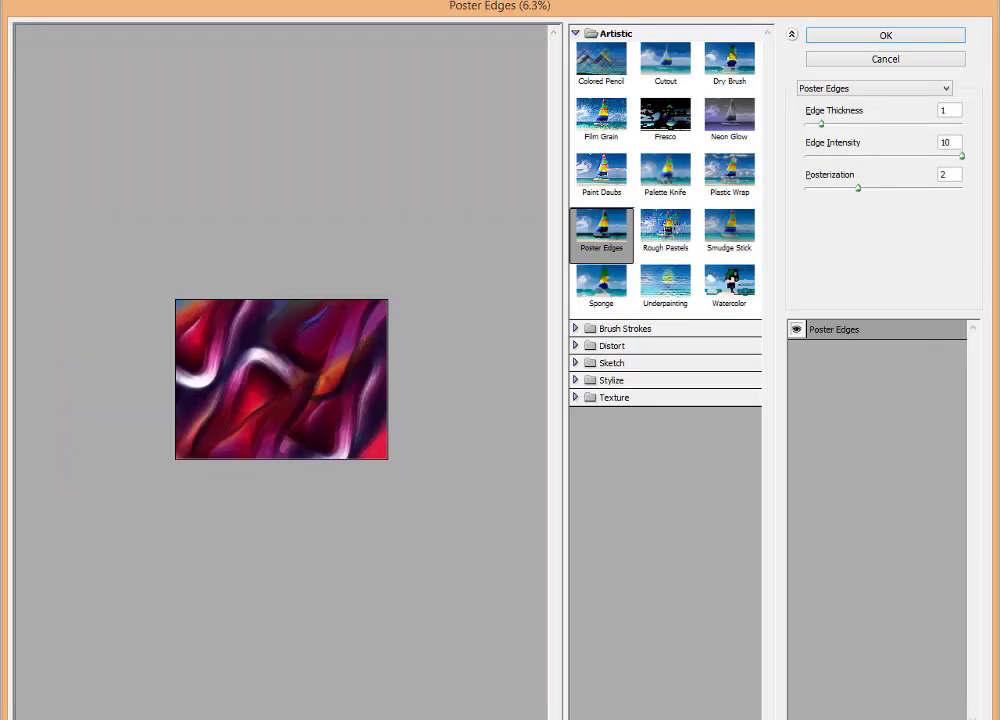
pyautogui.hotkey('ctrl', '+')
pyautogui.moveTo(858, 188); pyautogui.dragTo(901, 188)
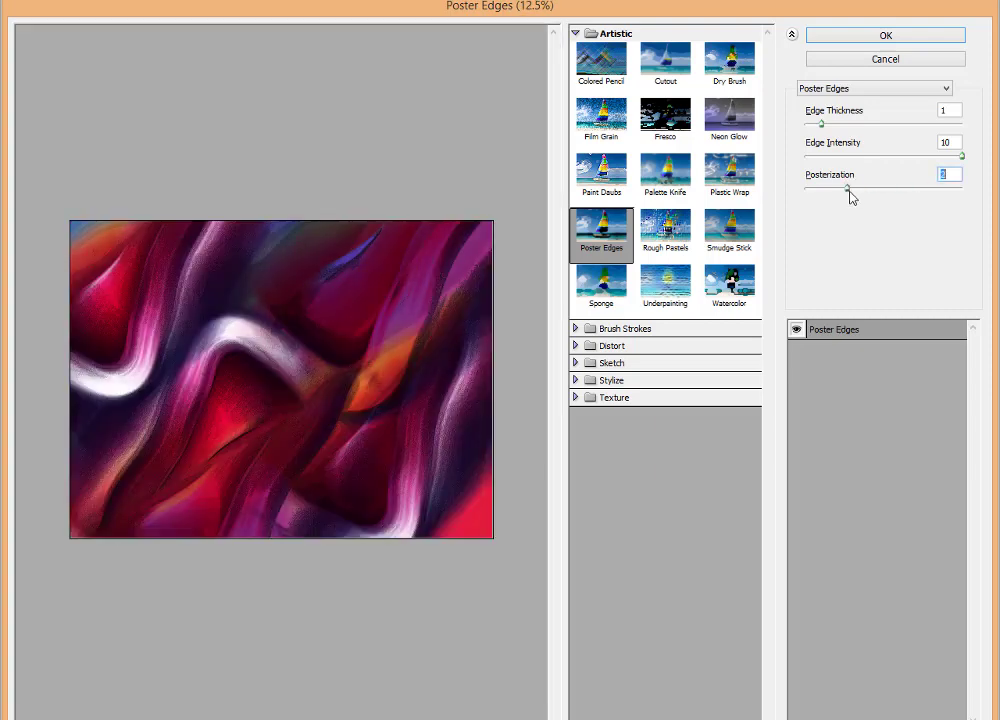
pyautogui.click(862, 34)
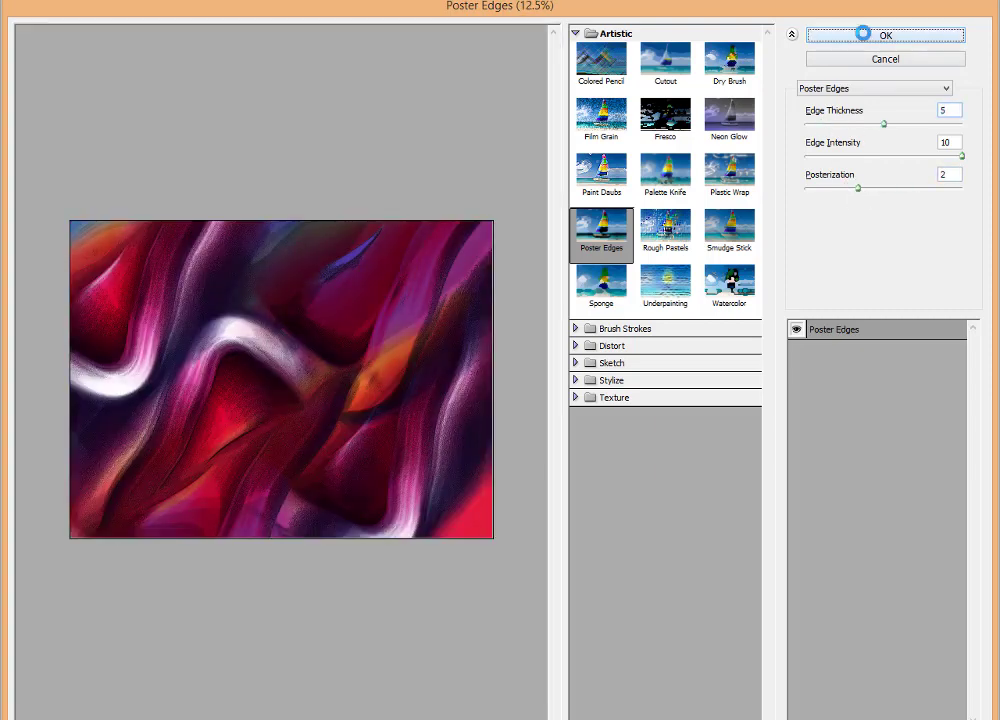
# - In Liquify, use Forward Warp to push the white wave and orange streak upward
pyautogui.press('z')
pyautogui.click(460, 437)
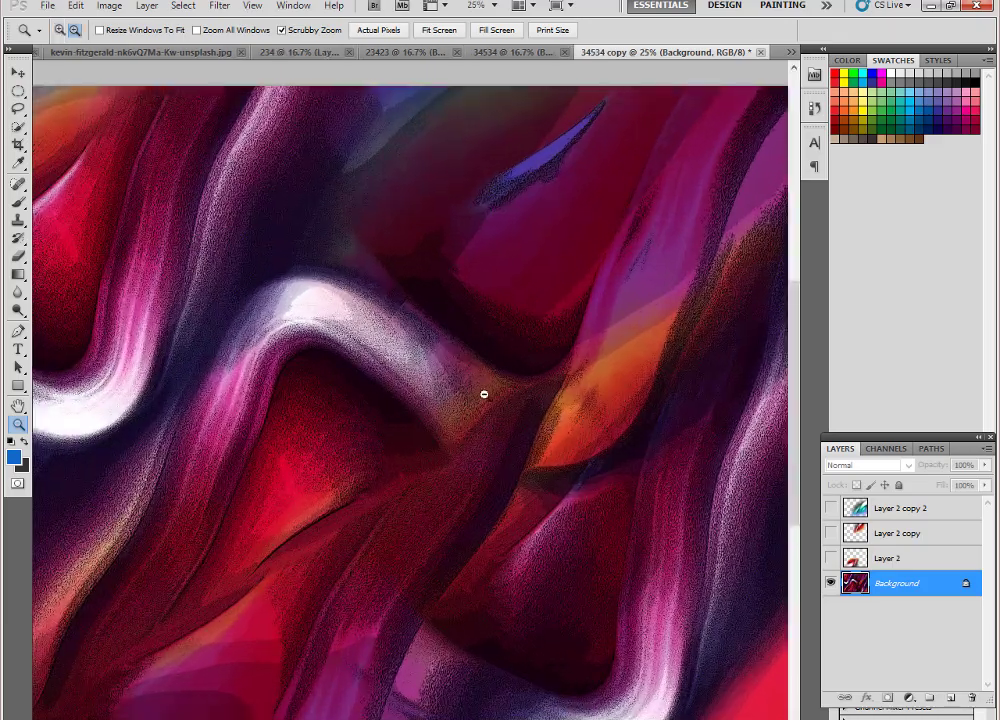
pyautogui.keyDown('alt'); pyautogui.click(482, 393); pyautogui.keyUp('alt')
pyautogui.click(219, 5)
pyautogui.click(236, 95)
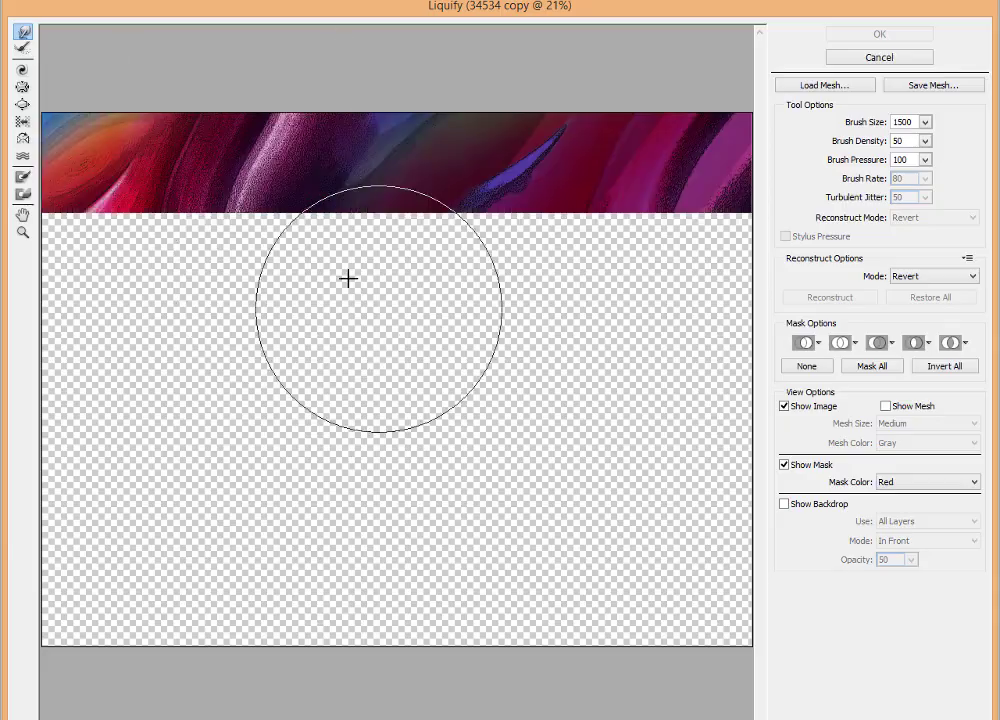
pyautogui.moveTo(327, 313); pyautogui.dragTo(328, 292)
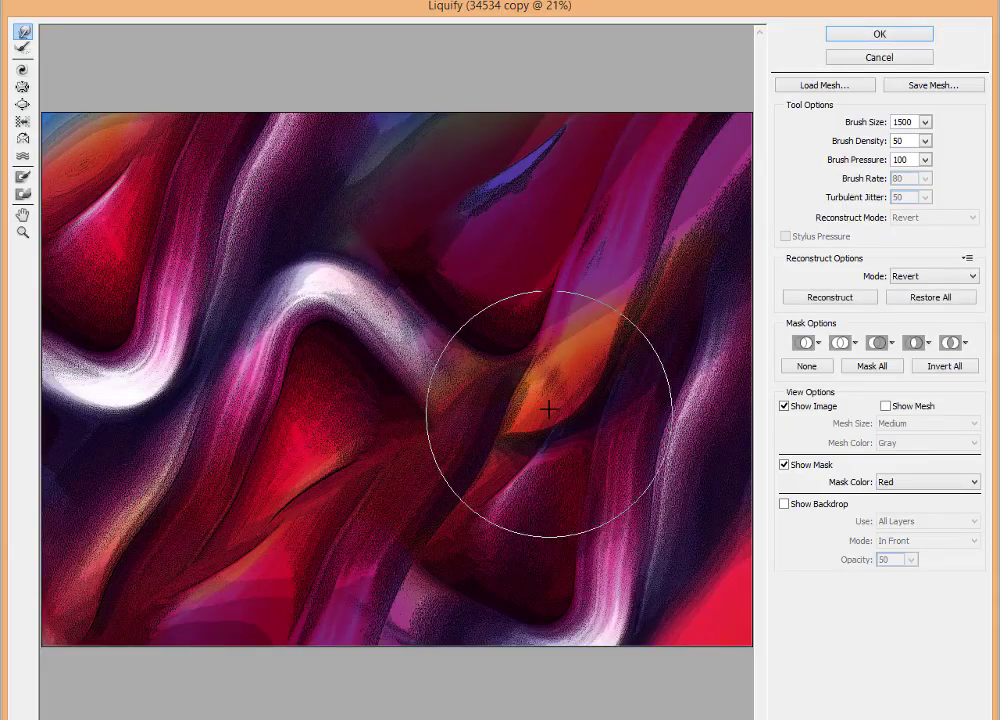
pyautogui.moveTo(549, 408)
pyautogui.mouseDown()
pyautogui.moveTo(597, 232)
pyautogui.moveTo(625, 234)
pyautogui.moveTo(647, 263)
pyautogui.moveTo(480, 190)
pyautogui.moveTo(458, 89)
pyautogui.mouseUp()
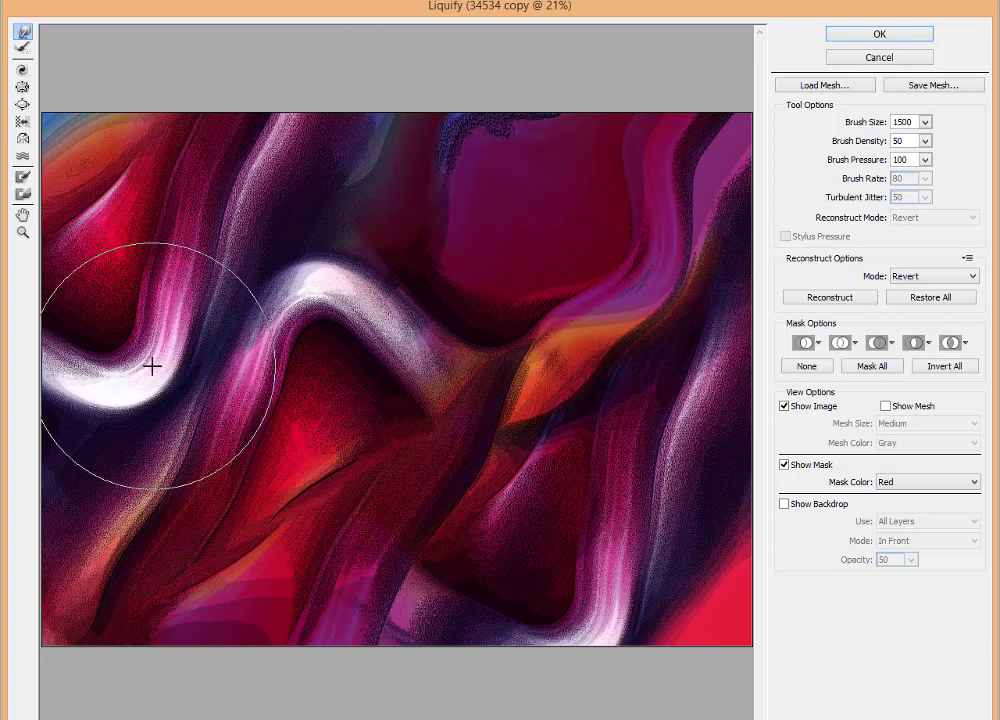
# - Smear the lower-right pink band downward, sharpen the white wave's curve, and apply Liquify
pyautogui.moveTo(152, 364); pyautogui.dragTo(161, 408)
pyautogui.moveTo(566, 544)
pyautogui.mouseDown()
pyautogui.moveTo(647, 446)
pyautogui.moveTo(737, 458)
pyautogui.mouseUp()
pyautogui.moveTo(607, 545); pyautogui.dragTo(612, 650)
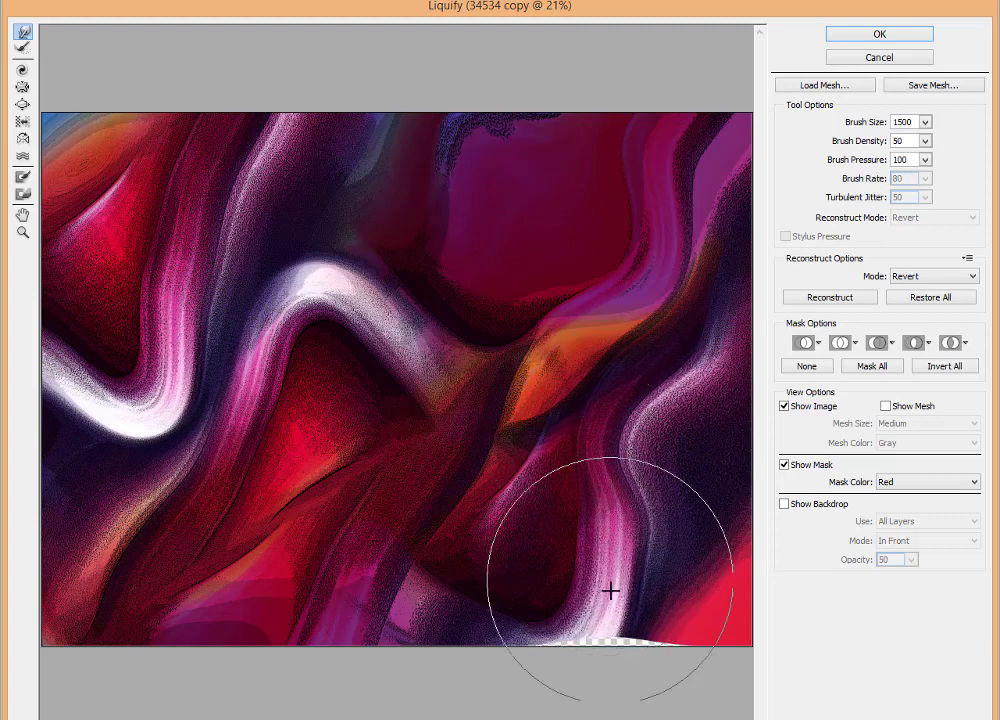
pyautogui.moveTo(446, 401); pyautogui.dragTo(453, 415)
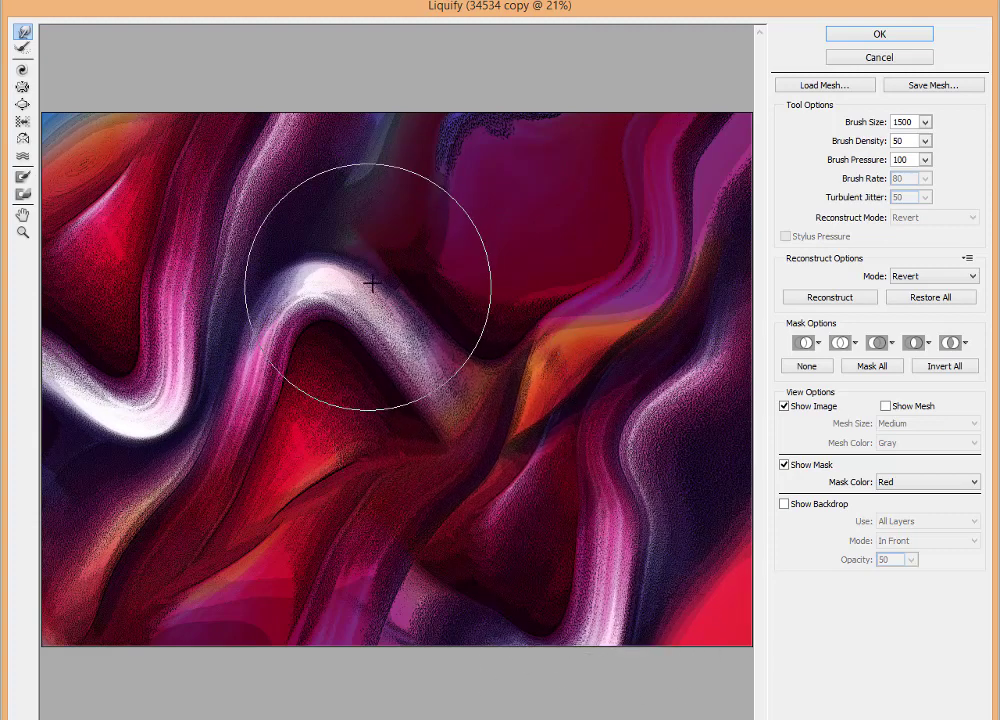
pyautogui.moveTo(364, 290); pyautogui.dragTo(393, 268)
pyautogui.moveTo(437, 317); pyautogui.dragTo(442, 312)
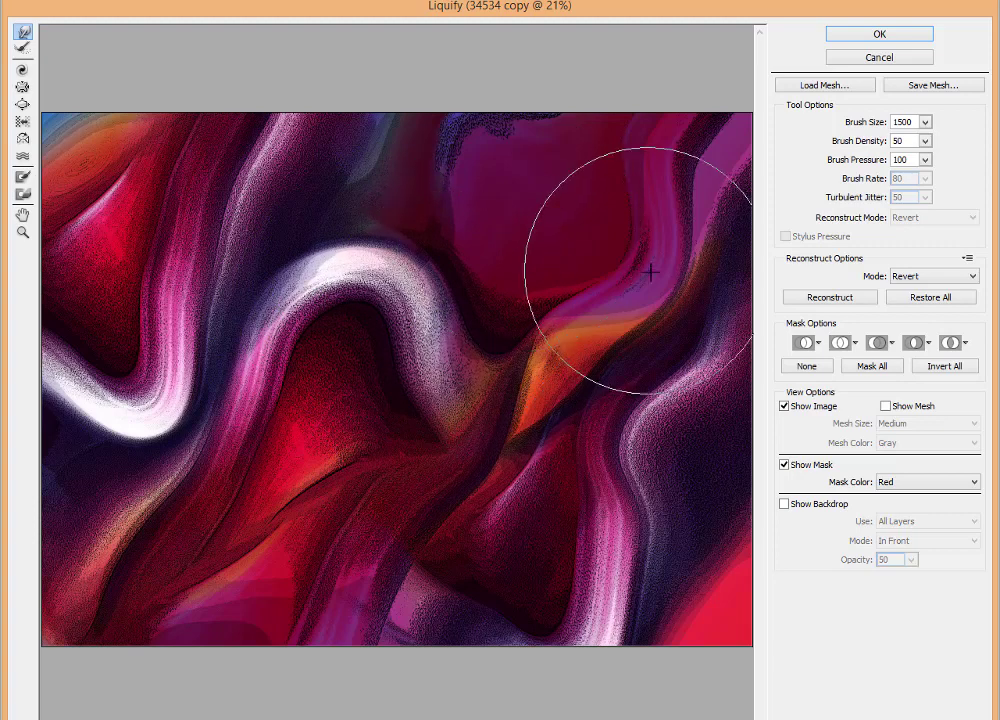
pyautogui.press('Return')
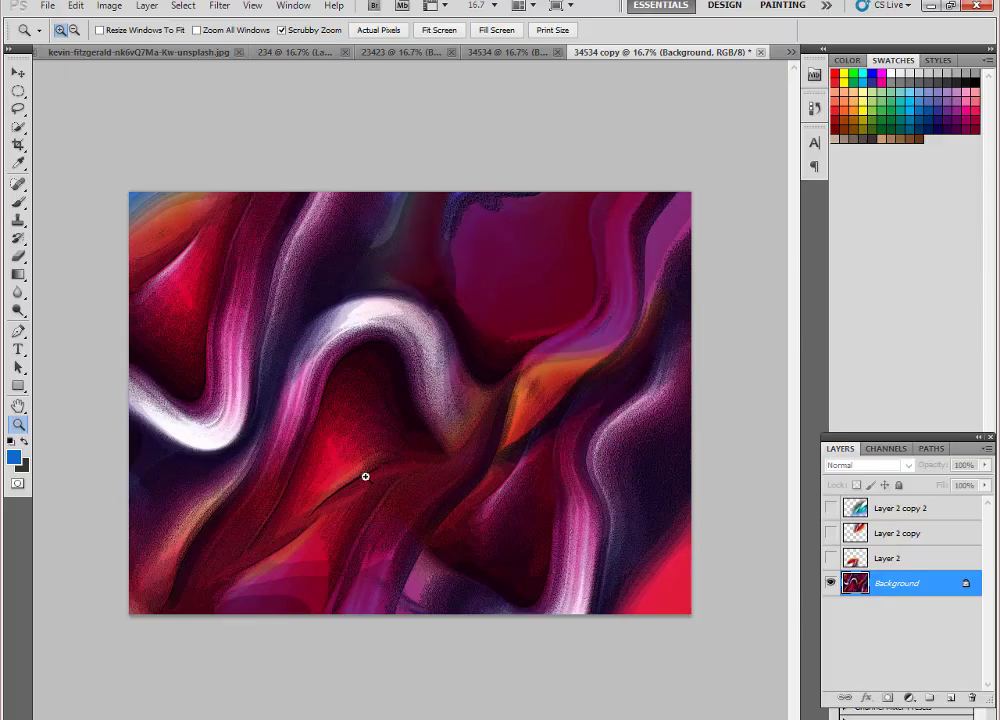
# - Duplicate the Background layer and set the Dodge brush size to 195
pyautogui.click(326, 468)
pyautogui.click(19, 311)
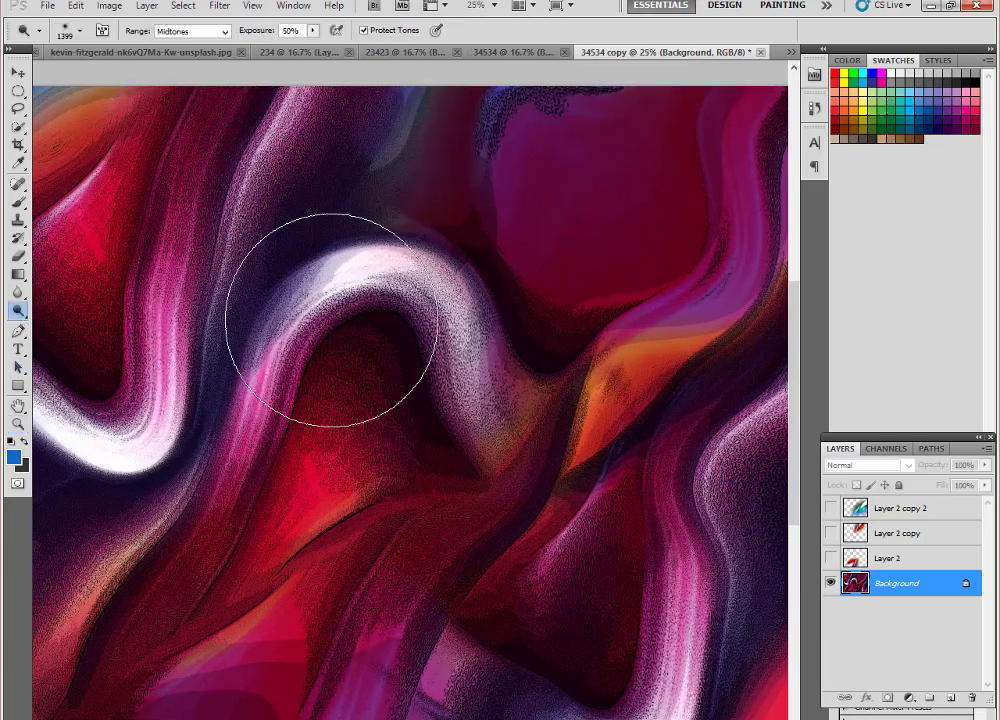
pyautogui.hotkey('ctrl', 'j')
pyautogui.rightClick(634, 307)
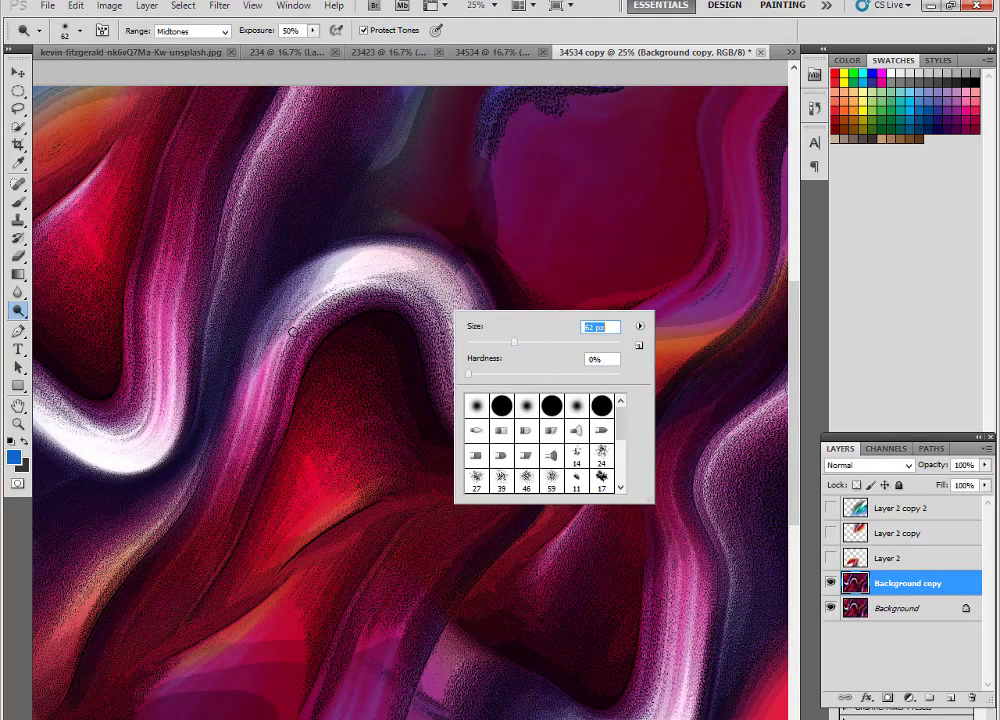
pyautogui.write('195')
pyautogui.press('Return')
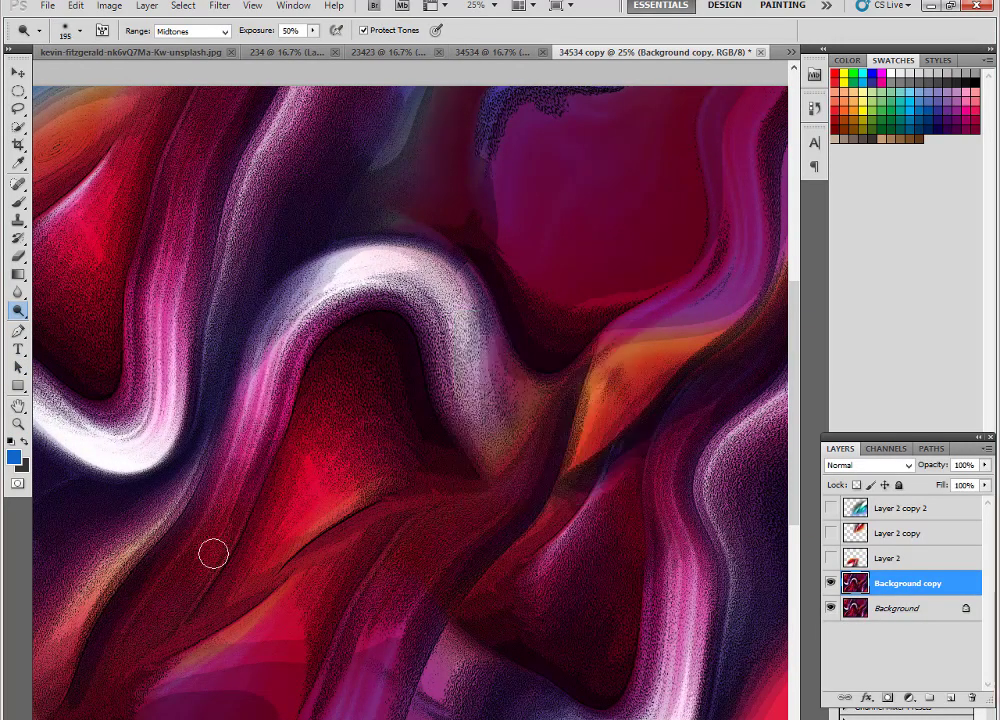
# - Dodge the lower-left area, the right-hand streak and the magenta band near the orange flare
pyautogui.moveTo(163, 516); pyautogui.dragTo(77, 628)
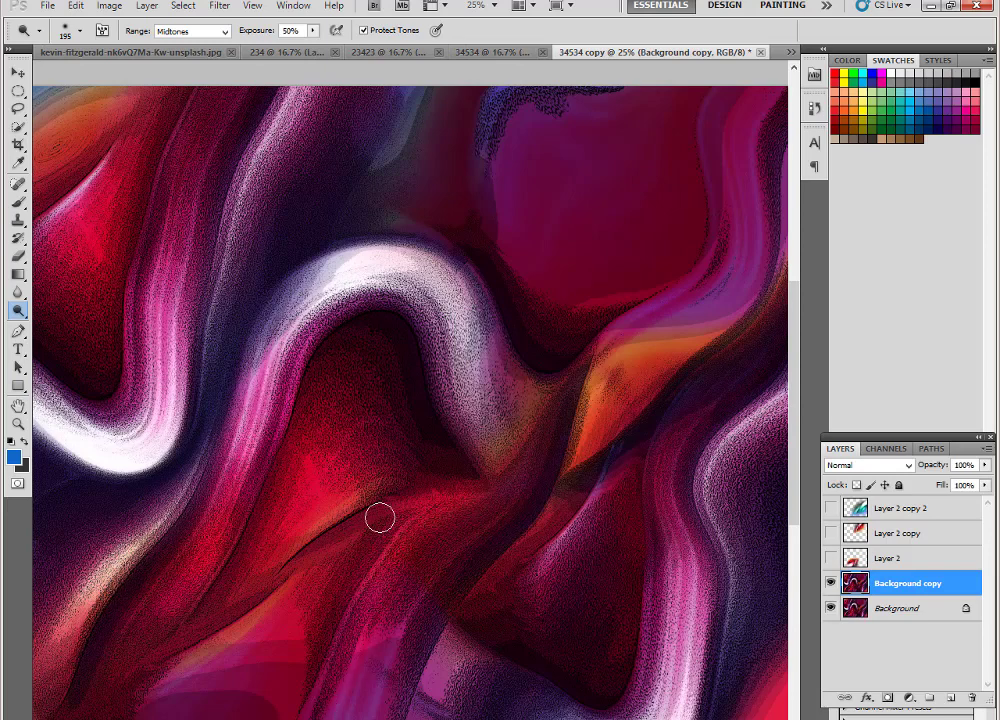
pyautogui.moveTo(727, 463); pyautogui.dragTo(739, 542)
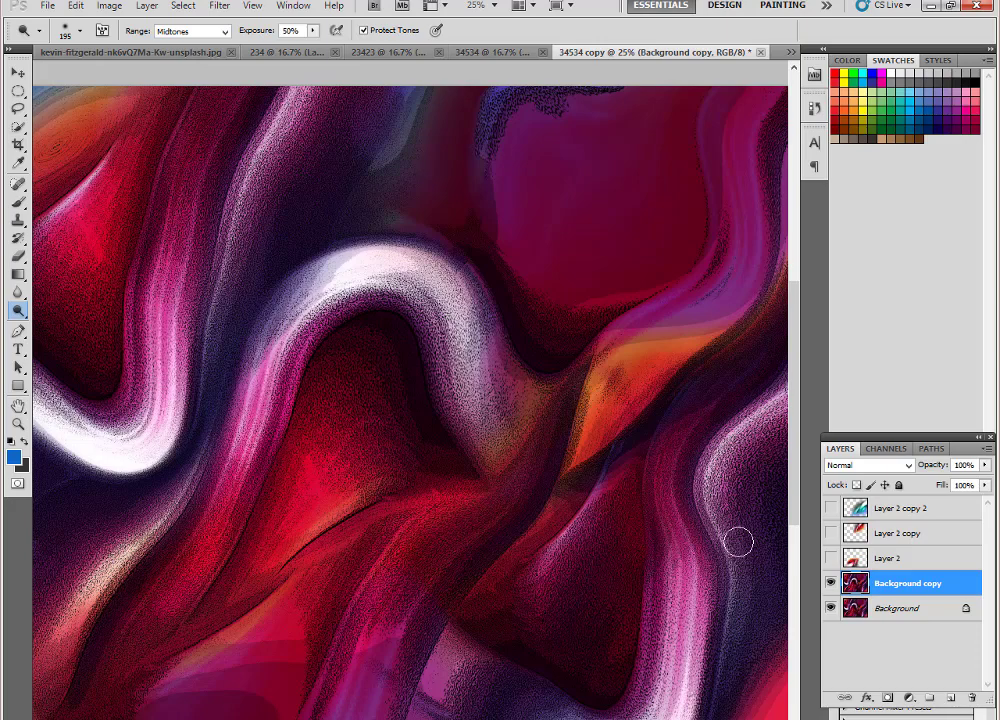
pyautogui.scroll(5, 370, 392)
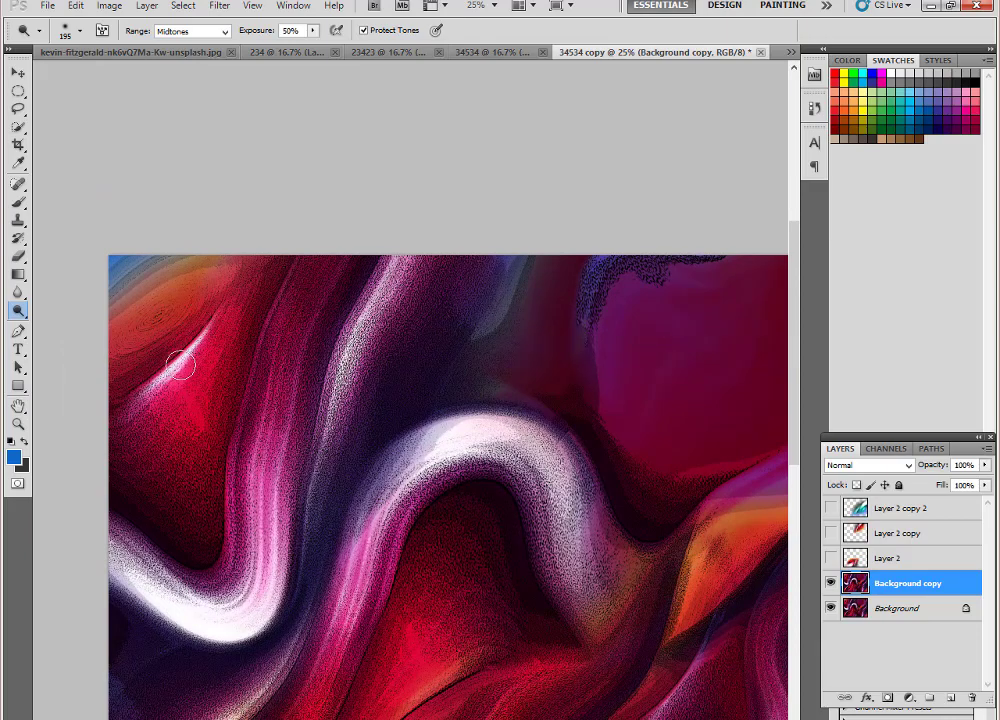
pyautogui.scroll(-3, 384, 379)
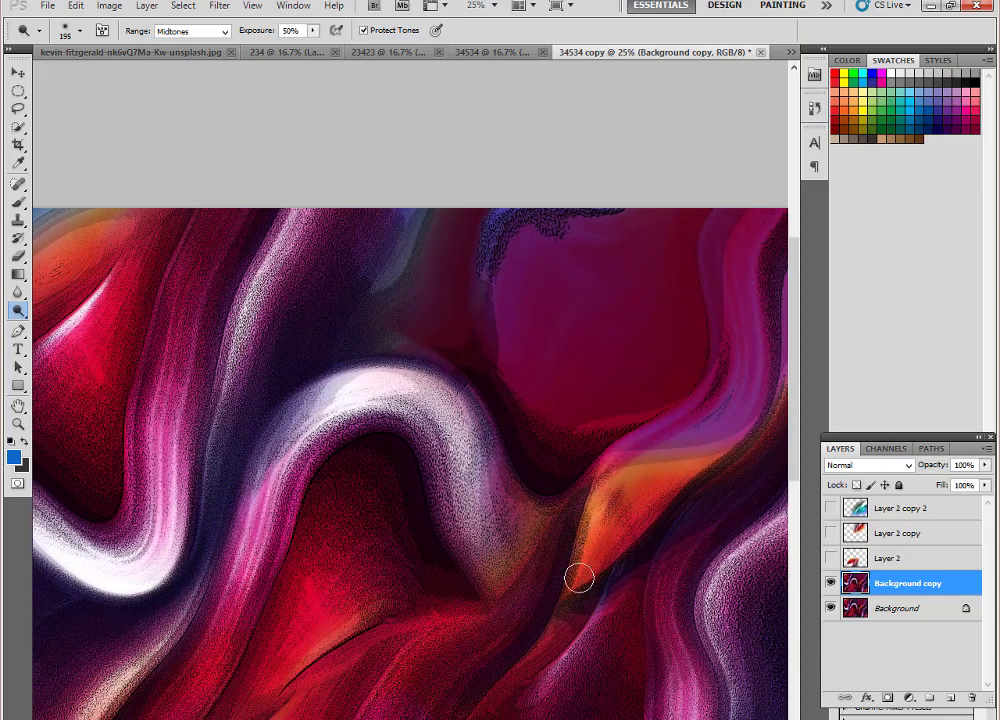
pyautogui.scroll(2, 579, 578)
pyautogui.moveTo(697, 425); pyautogui.dragTo(549, 511)
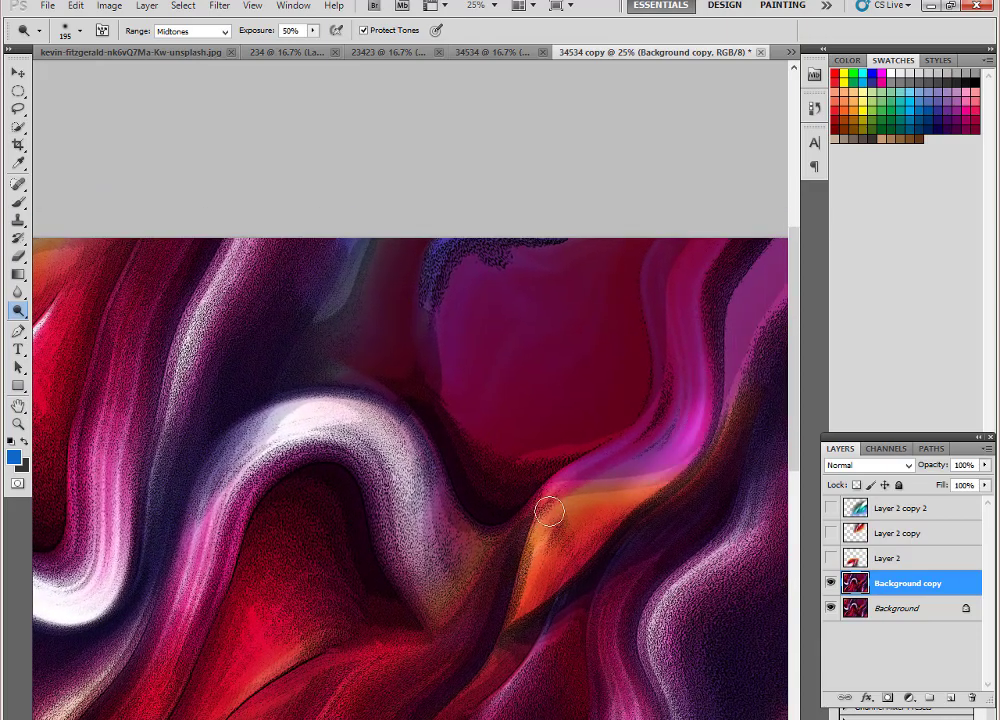
pyautogui.moveTo(632, 505); pyautogui.dragTo(565, 482)
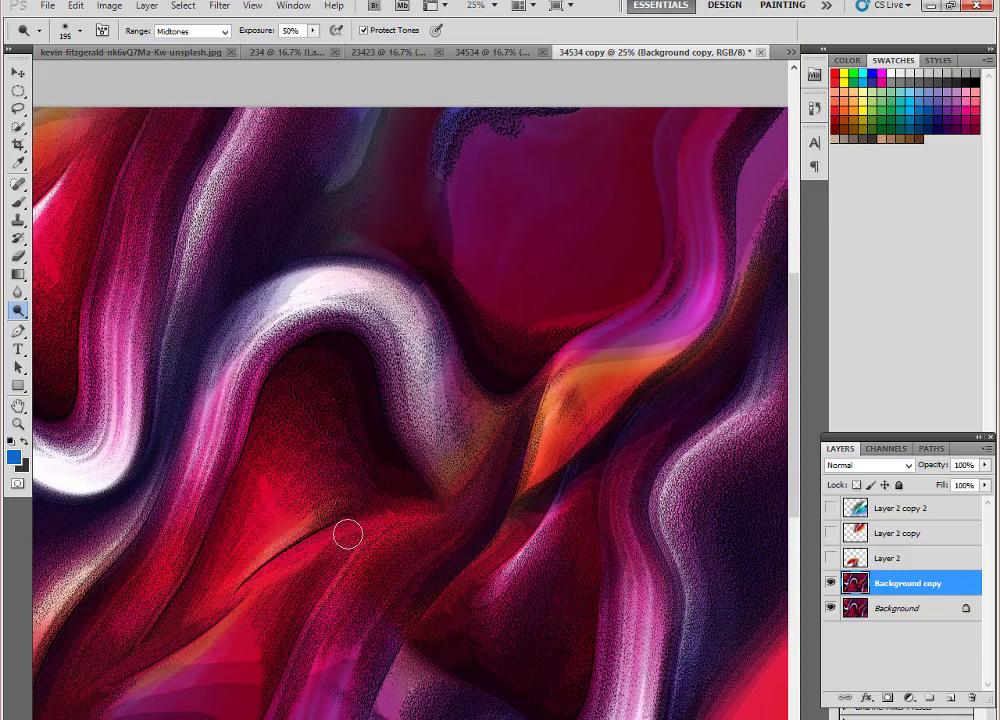
# - Zoom back out to view the whole dodged artwork
pyautogui.scroll(-3, 286, 562)
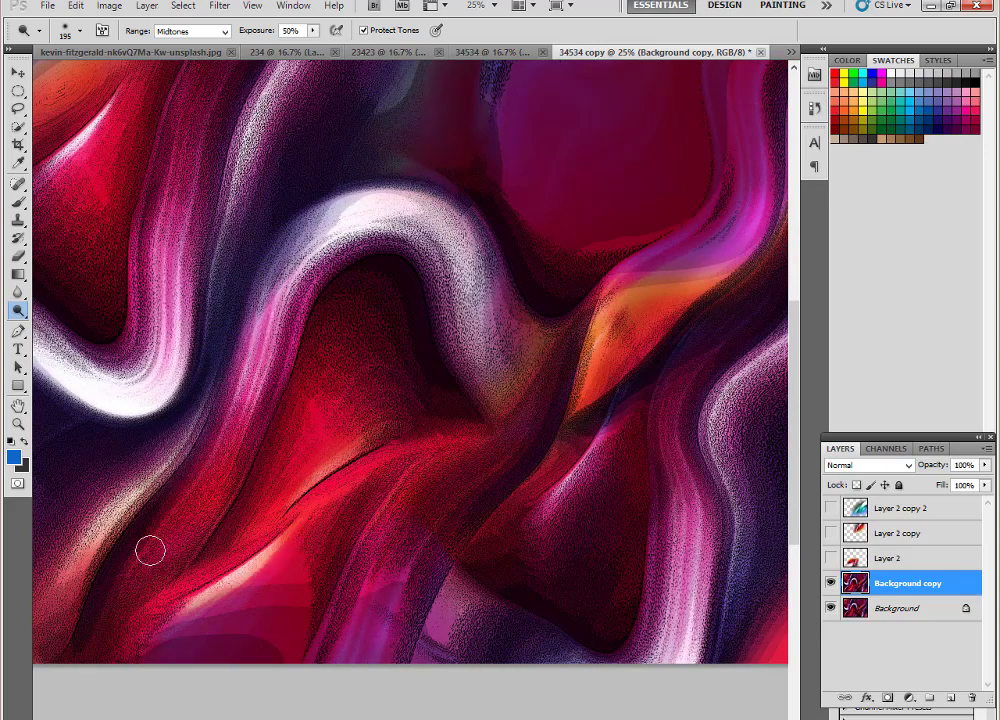
pyautogui.scroll(8, 241, 538)
pyautogui.hscroll(8, 254, 553)
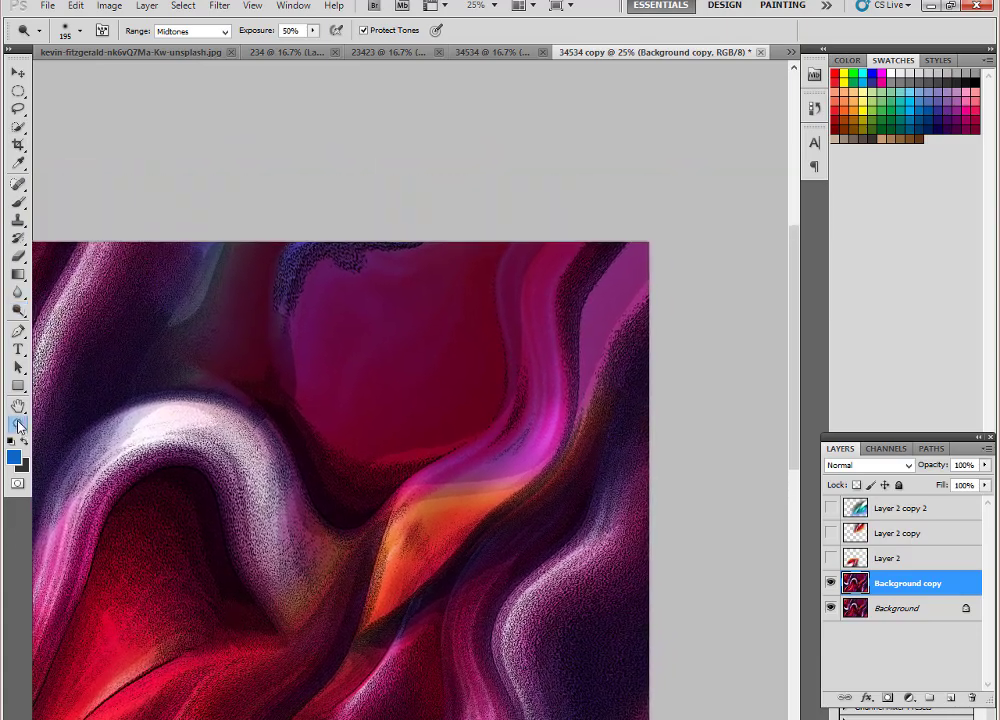
pyautogui.click(18, 425)
pyautogui.keyDown('alt'); pyautogui.click(400, 442); pyautogui.keyUp('alt')
pyautogui.keyDown('alt'); pyautogui.click(400, 442); pyautogui.keyUp('alt')
pyautogui.click(439, 445)
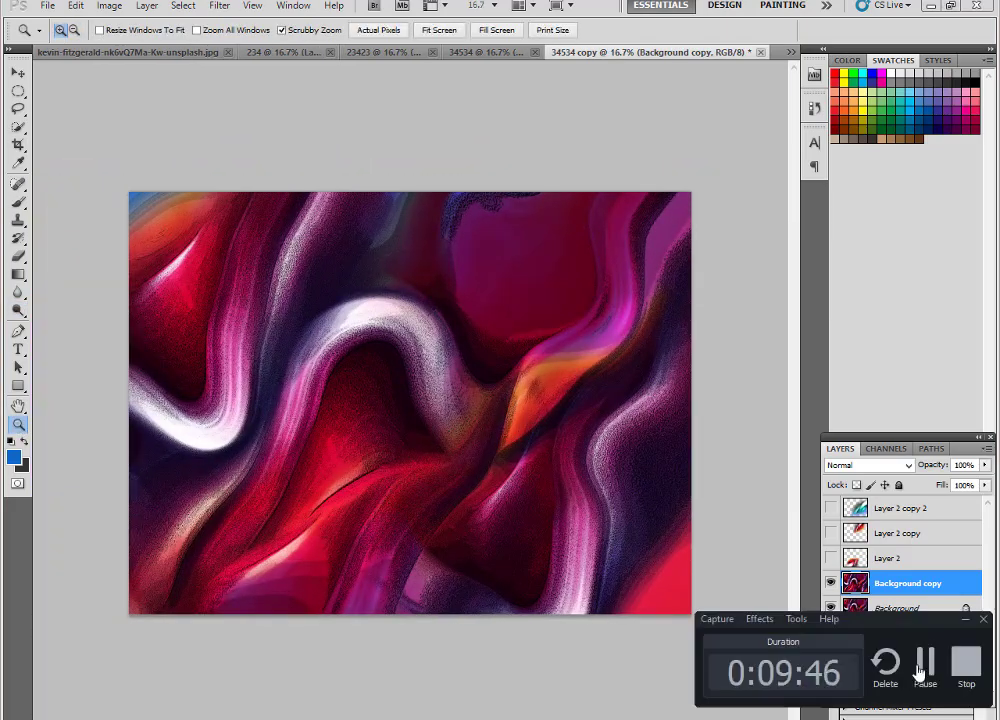
# - Lasso-select the central white wave
pyautogui.click(425, 442)
pyautogui.click(18, 108)
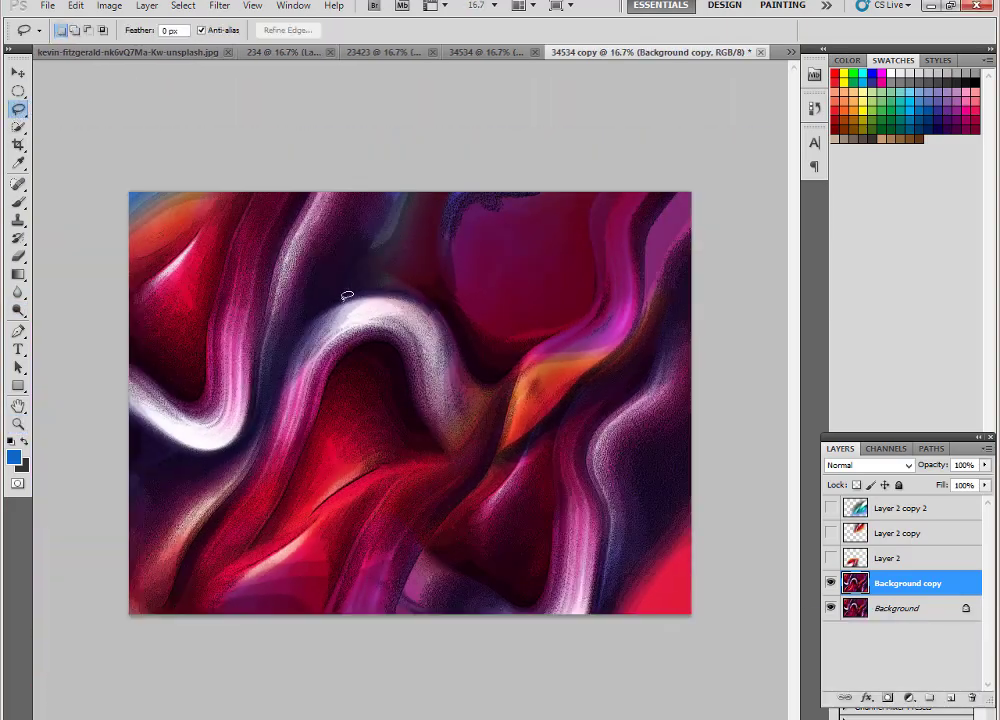
pyautogui.moveTo(331, 297); pyautogui.dragTo(346, 391)
pyautogui.press('Return')
pyautogui.moveTo(410, 217); pyautogui.dragTo(418, 225)
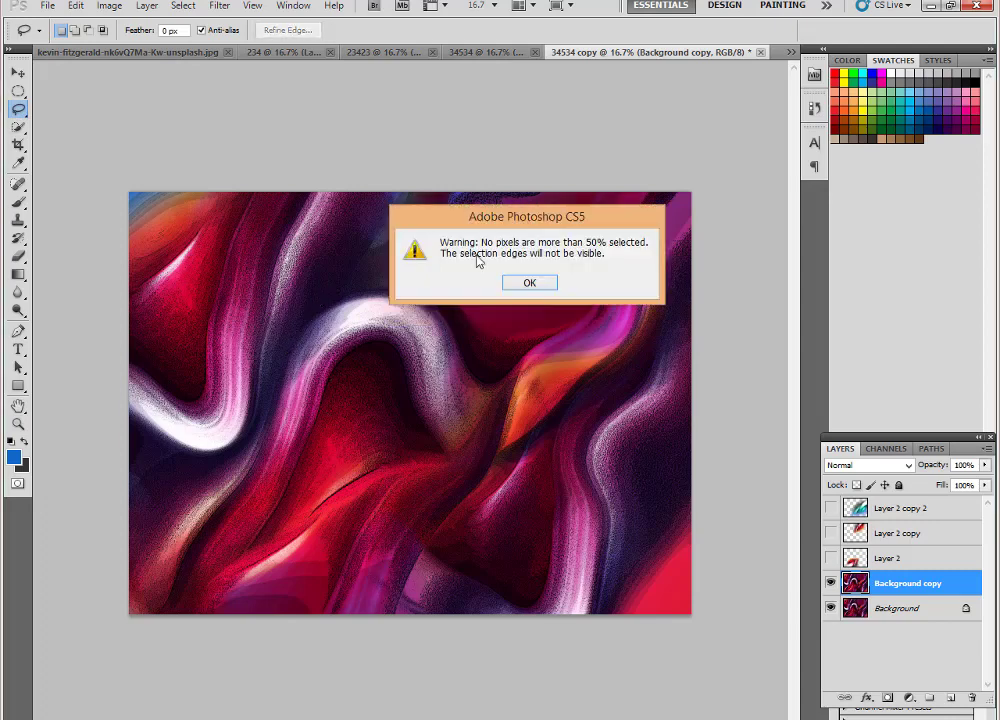
pyautogui.press('Return')
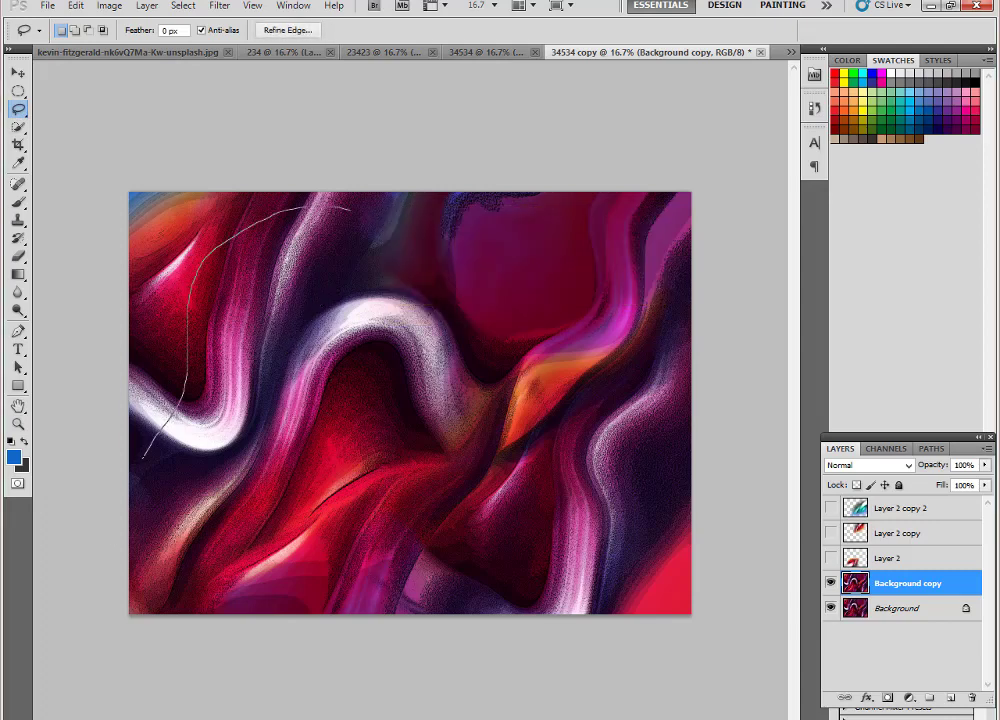
pyautogui.moveTo(527, 372); pyautogui.dragTo(526, 376)
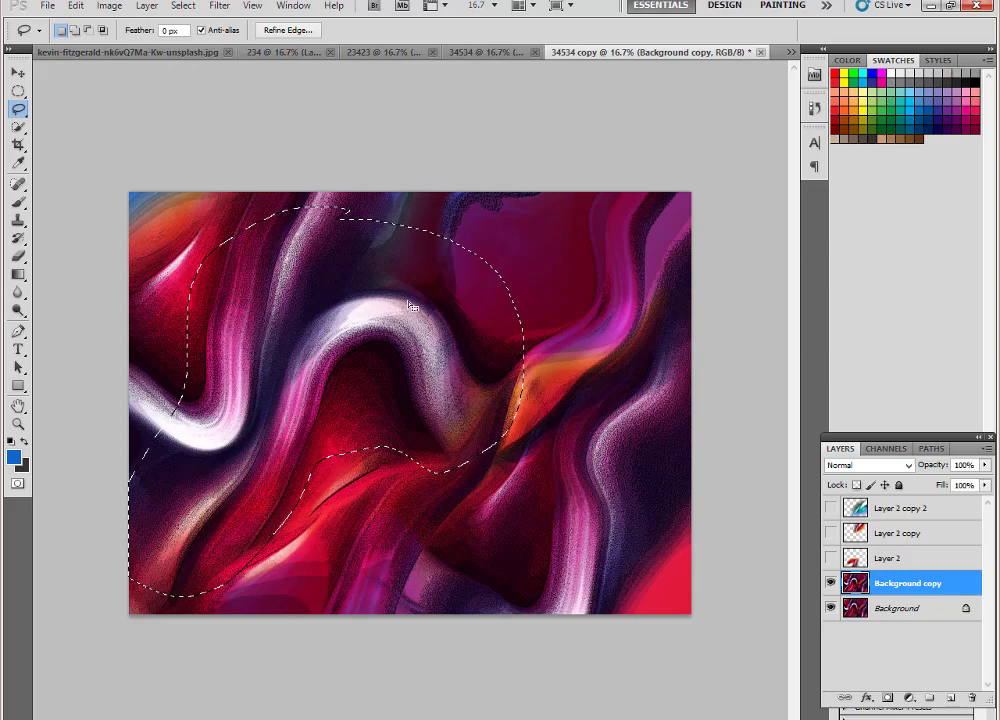
# - Copy the wave to Layer 3, rotate it, erase its hard edges and move it up-right
pyautogui.hotkey('ctrl', 'j')
pyautogui.hotkey('ctrl', 't')
pyautogui.moveTo(604, 459)
pyautogui.mouseDown()
pyautogui.moveTo(502, 580)
pyautogui.moveTo(464, 598)
pyautogui.mouseUp()
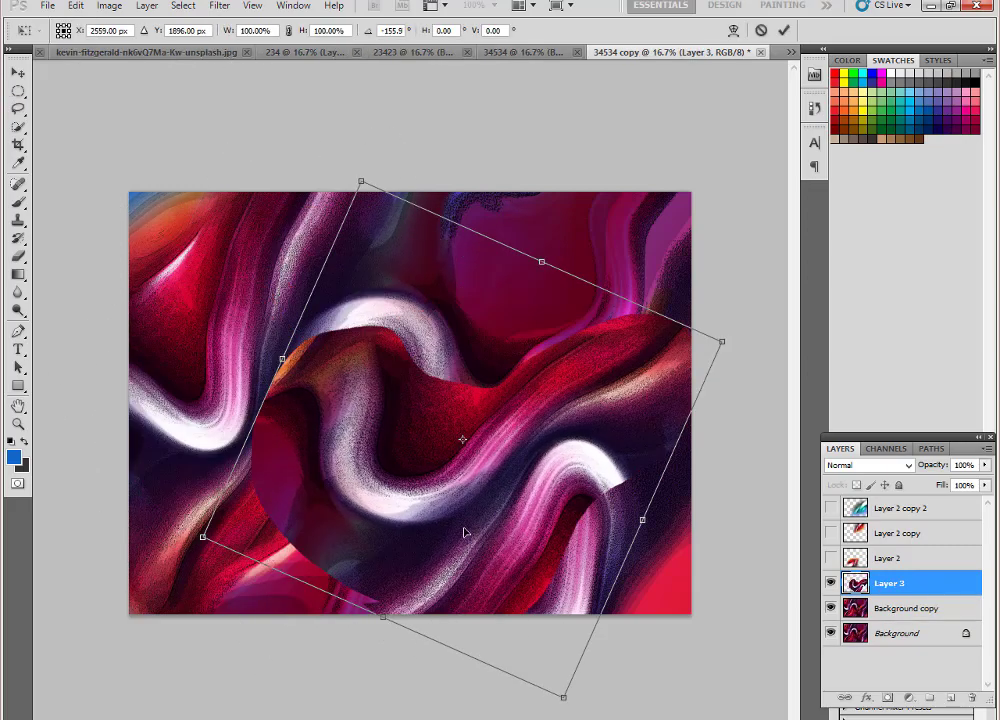
pyautogui.press('Return')
pyautogui.click(18, 256)
pyautogui.moveTo(636, 257)
pyautogui.mouseDown()
pyautogui.moveTo(469, 339)
pyautogui.moveTo(413, 301)
pyautogui.moveTo(235, 425)
pyautogui.moveTo(469, 576)
pyautogui.moveTo(717, 376)
pyautogui.mouseUp()
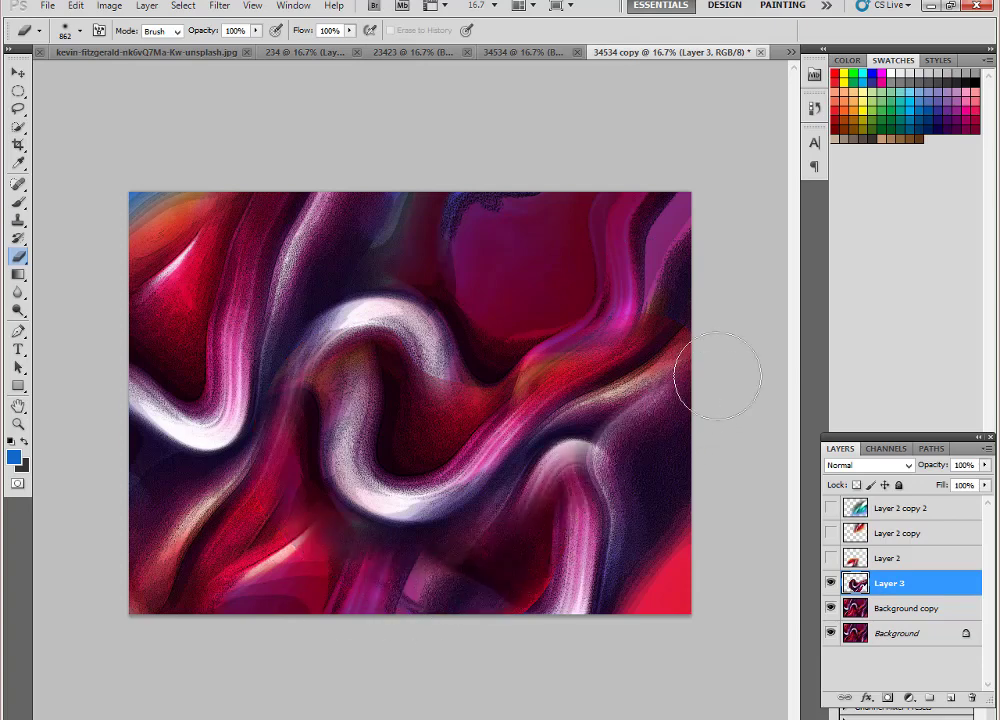
pyautogui.press('v')
pyautogui.moveTo(346, 397)
pyautogui.mouseDown()
pyautogui.moveTo(466, 368)
pyautogui.moveTo(487, 297)
pyautogui.moveTo(516, 283)
pyautogui.moveTo(540, 287)
pyautogui.mouseUp()
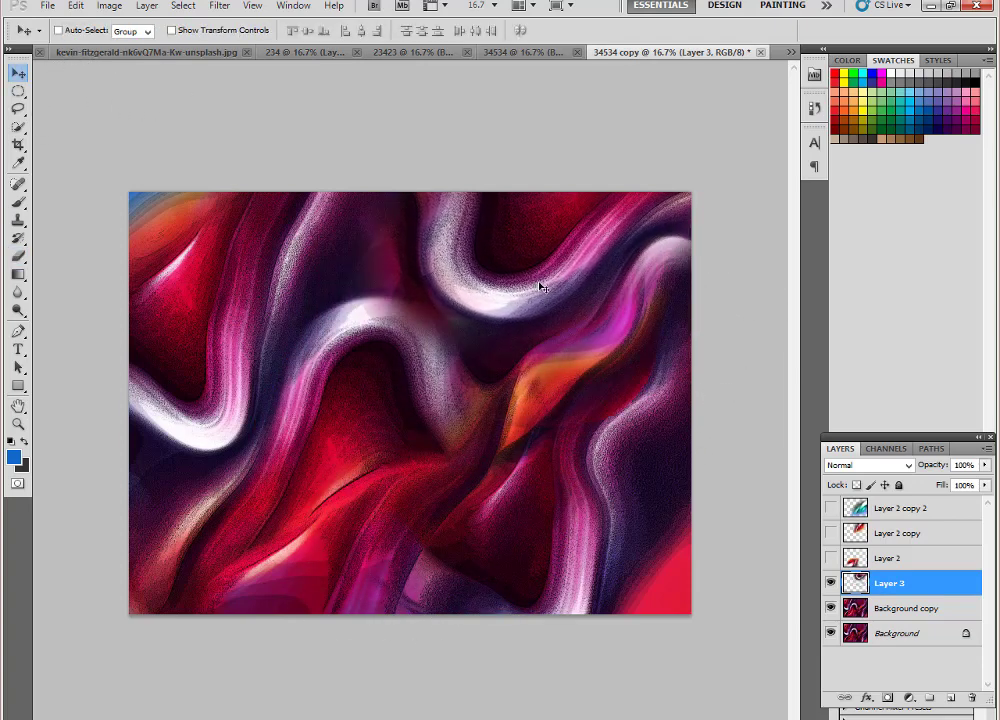
pyautogui.press('e')
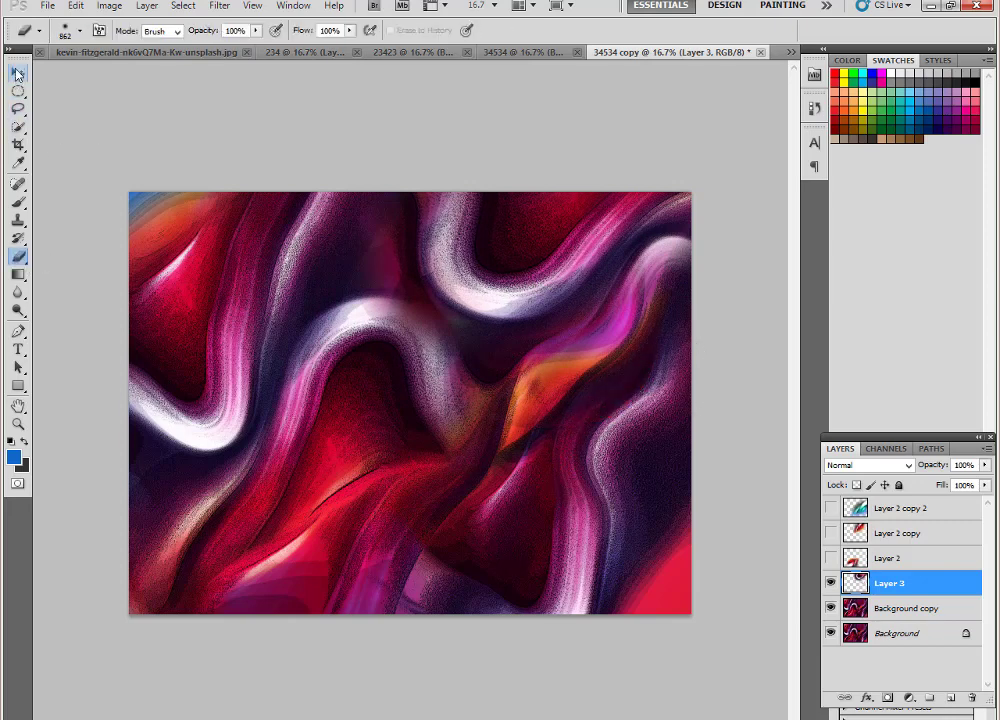
# - Make Layer 3 copy, scaled to about 72% and tilted toward the lower right
pyautogui.click(17, 74)
pyautogui.hotkey('ctrl', 'j')
pyautogui.hotkey('ctrl', 't')
pyautogui.moveTo(748, 352); pyautogui.dragTo(687, 406)
pyautogui.moveTo(765, 570); pyautogui.dragTo(760, 532)
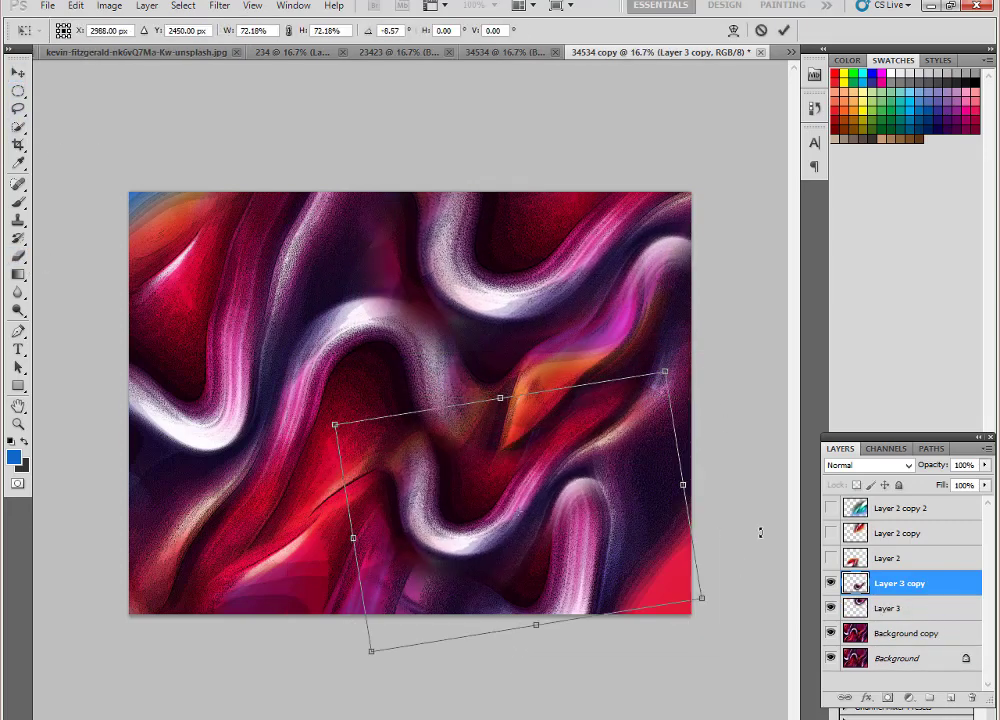
pyautogui.press('Return')
pyautogui.press('b')
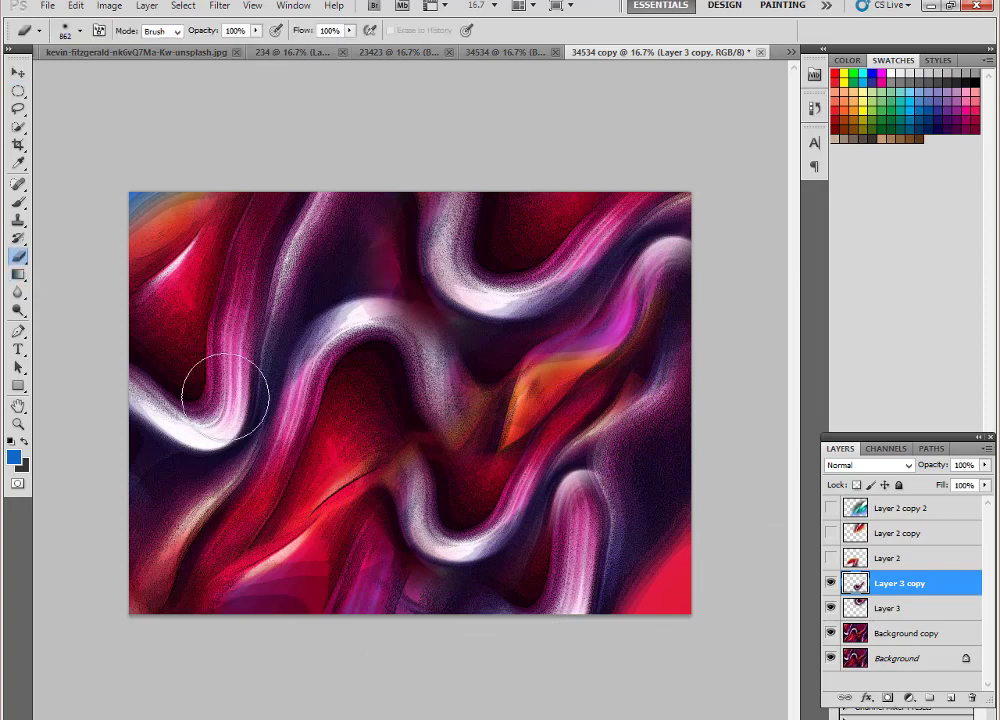
# - Place Layer 3 copy 2 at lower left, slightly tilted and enlarged
pyautogui.click(17, 74)
pyautogui.moveTo(536, 595); pyautogui.dragTo(250, 522)
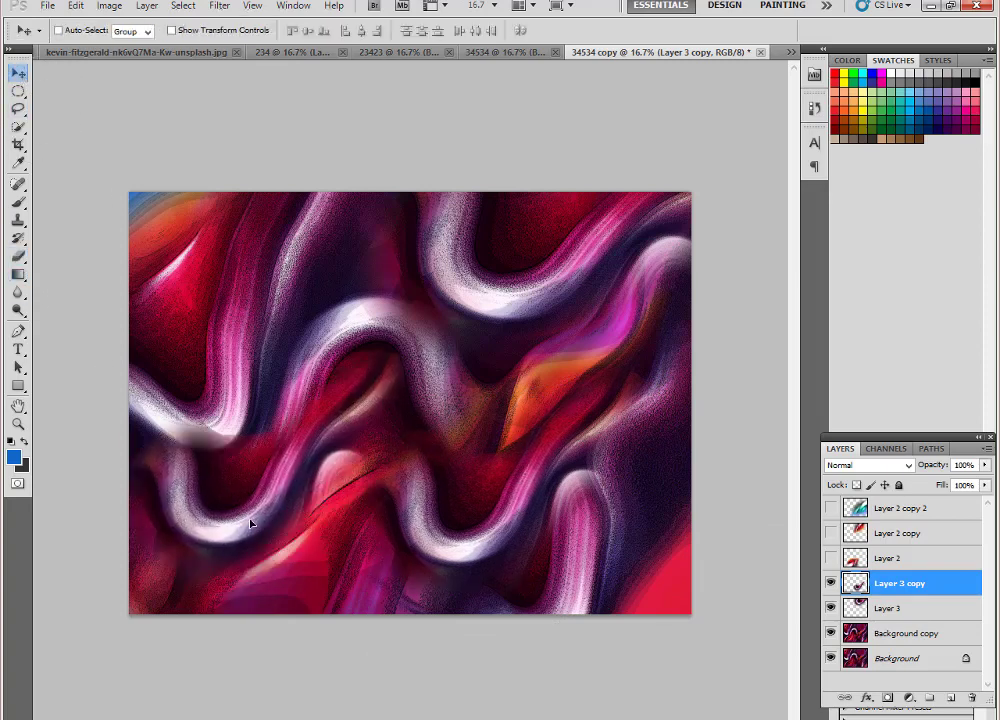
pyautogui.hotkey('ctrl', 't')
pyautogui.moveTo(370, 705); pyautogui.dragTo(432, 685)
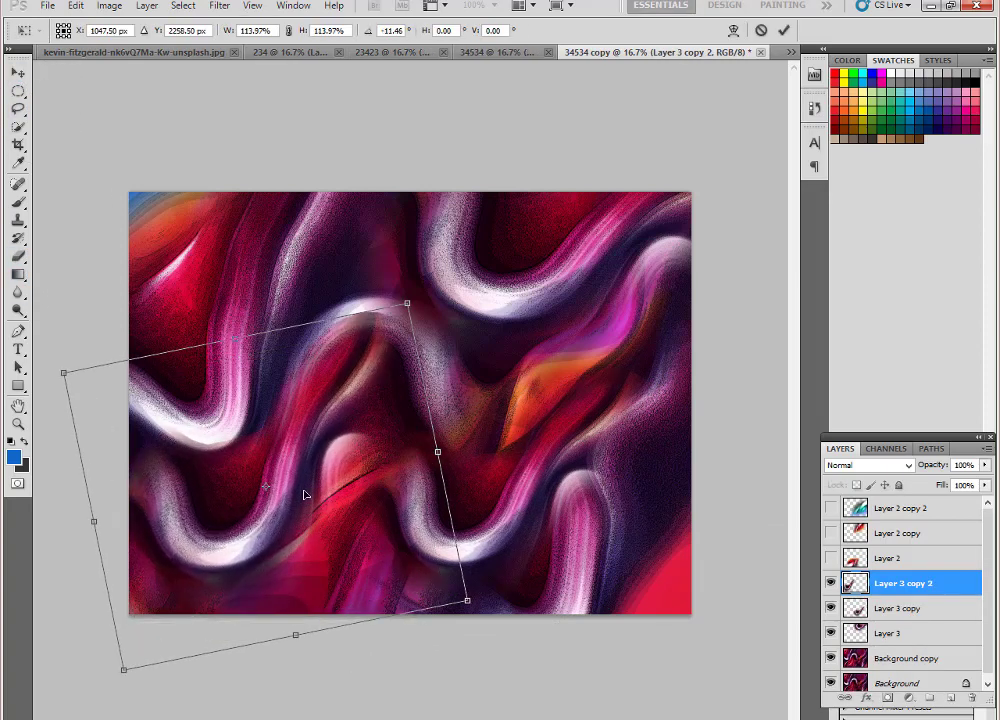
pyautogui.moveTo(304, 490); pyautogui.dragTo(290, 528)
pyautogui.press('Return')
# - Add Layer 3 copy 3 toward the right, rotated nearly upside down
pyautogui.moveTo(364, 556); pyautogui.dragTo(565, 508)
pyautogui.hotkey('ctrl', 't')
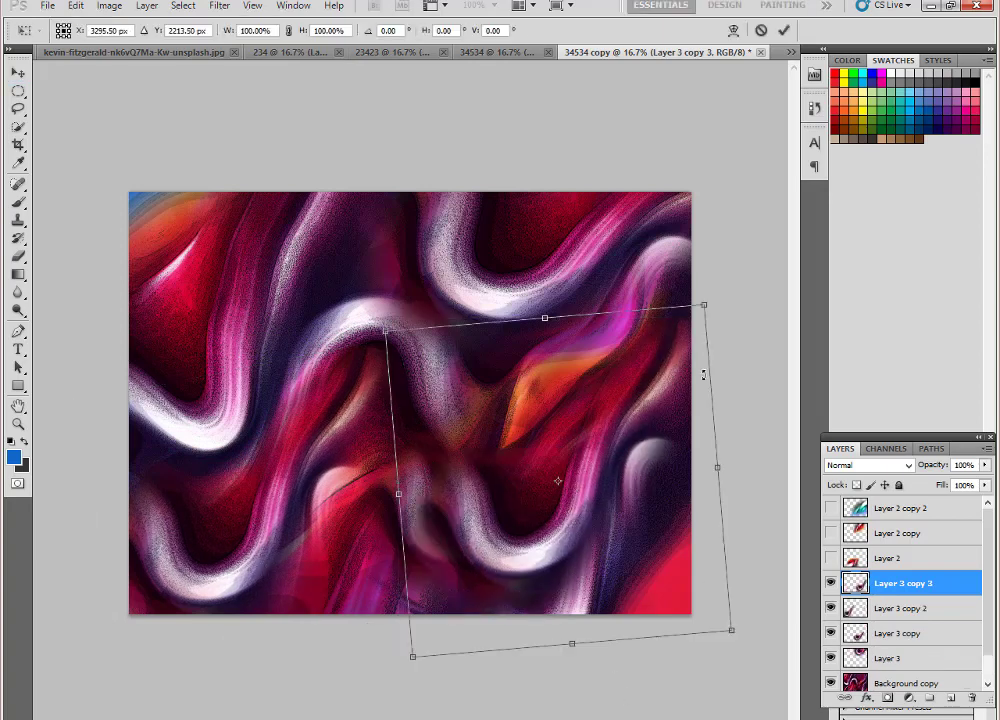
pyautogui.moveTo(598, 455); pyautogui.dragTo(645, 421)
pyautogui.press('Return')
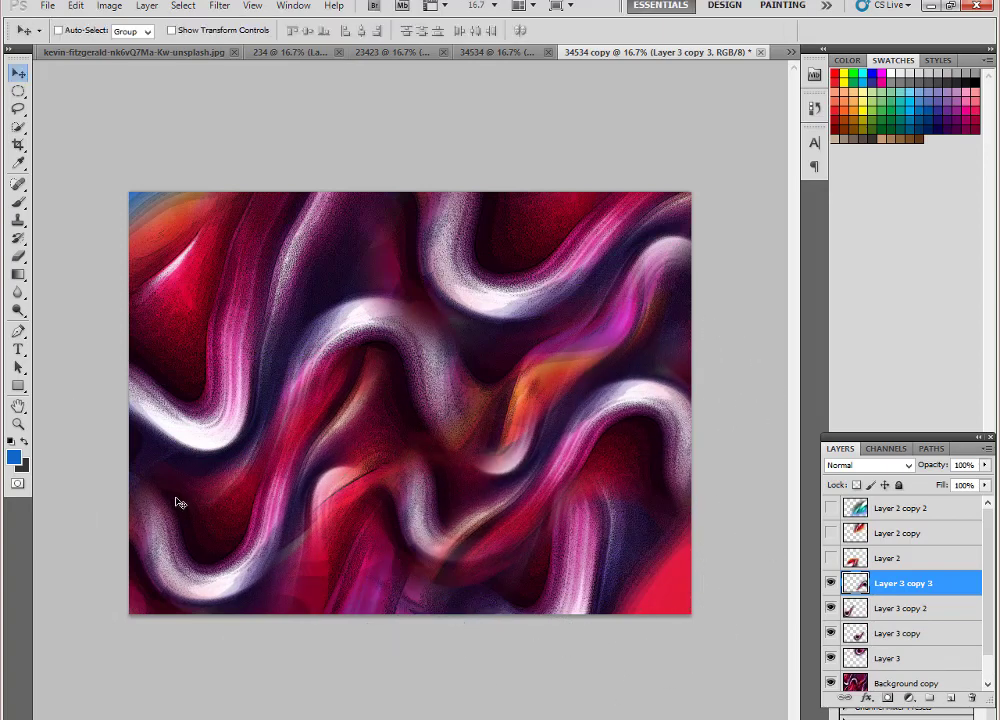
# - Duplicate the document as 34534 copy 2 and copy its Background layer
pyautogui.click(109, 5)
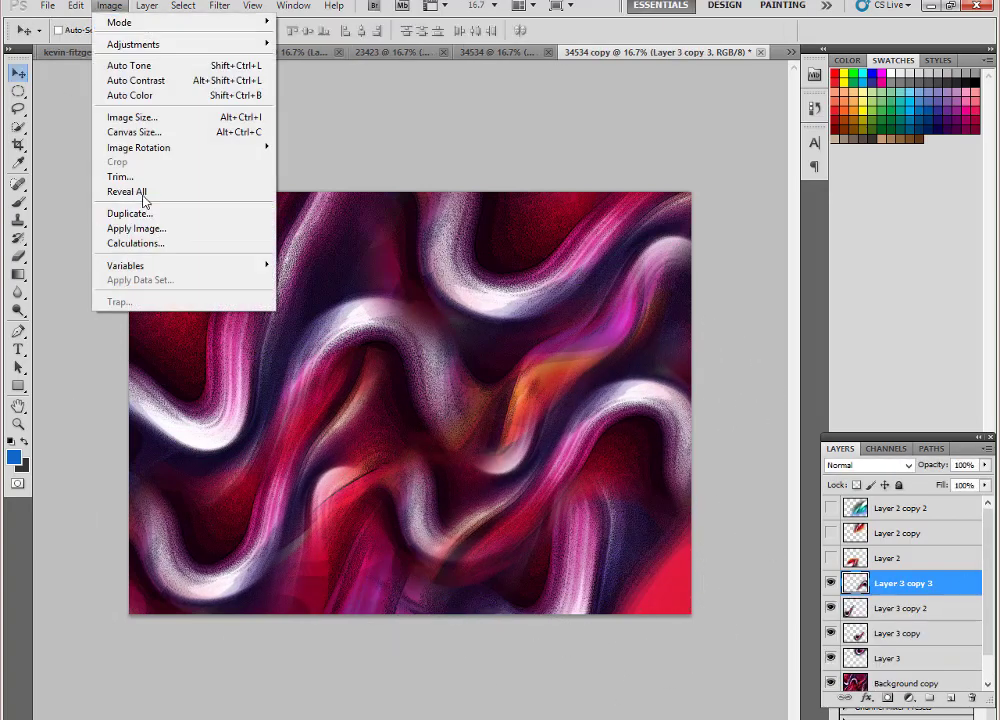
pyautogui.click(172, 212)
pyautogui.click(620, 253)
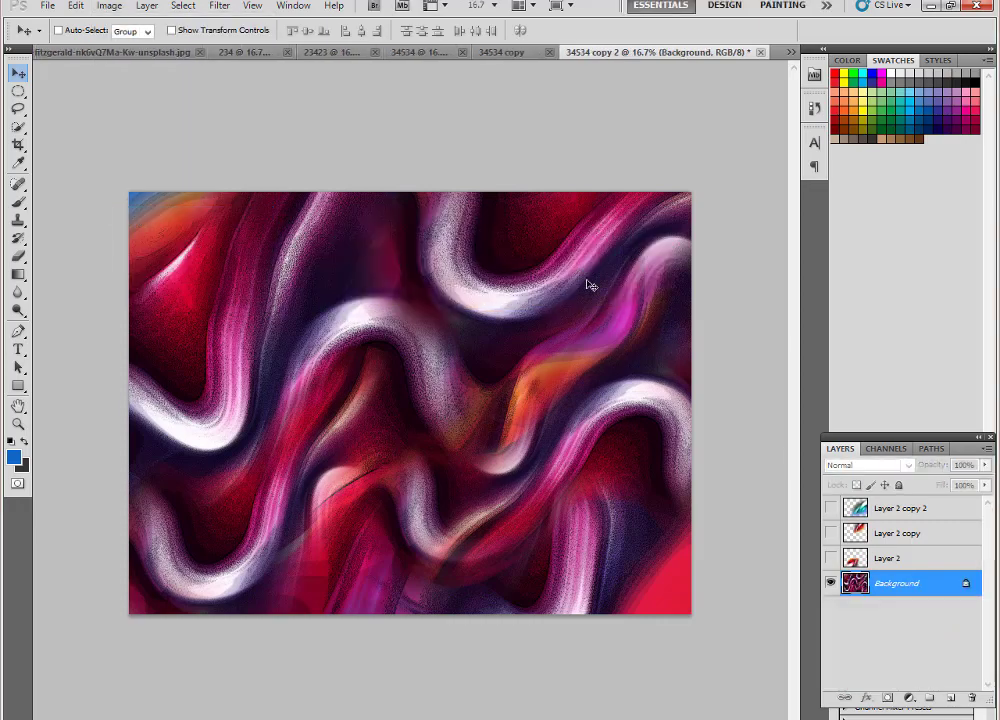
pyautogui.hotkey('ctrl', 'j')
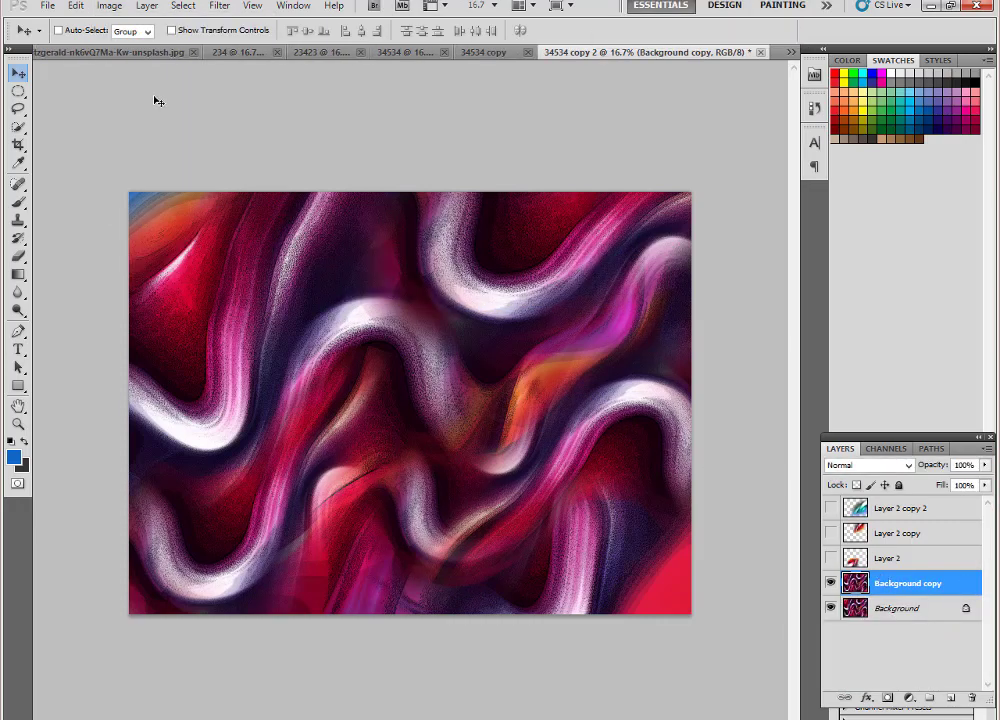
# - Brighten the Background copy with Curves by lifting the lower RGB curve points
pyautogui.click(109, 5)
pyautogui.click(333, 77)
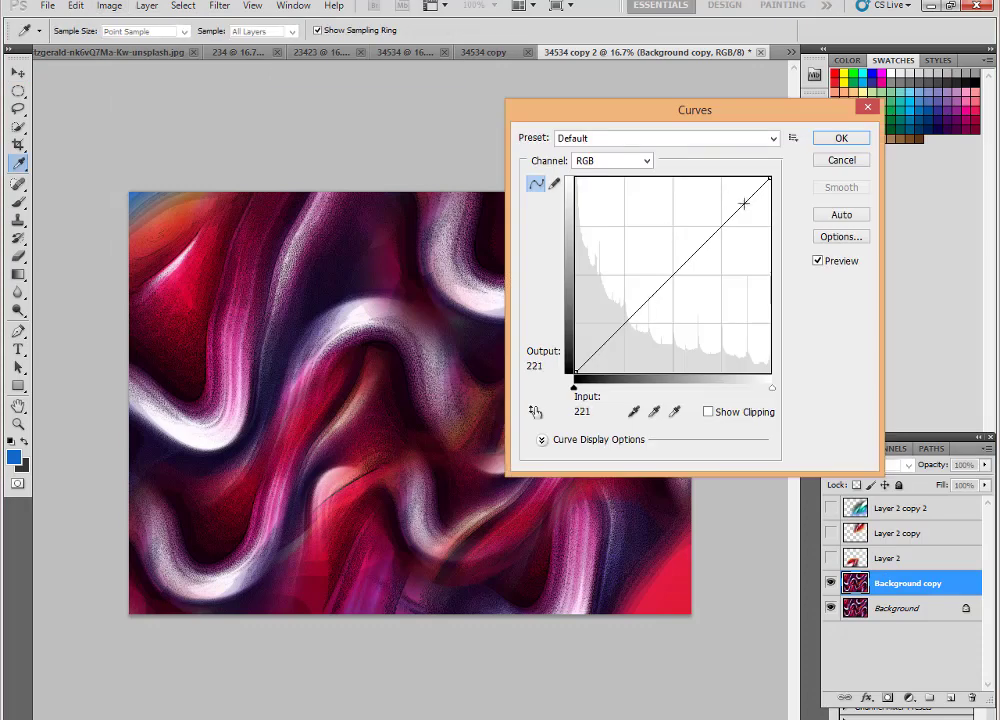
pyautogui.click(744, 204)
pyautogui.moveTo(695, 252); pyautogui.dragTo(697, 236)
pyautogui.moveTo(623, 326); pyautogui.dragTo(645, 280)
pyautogui.press('Return')
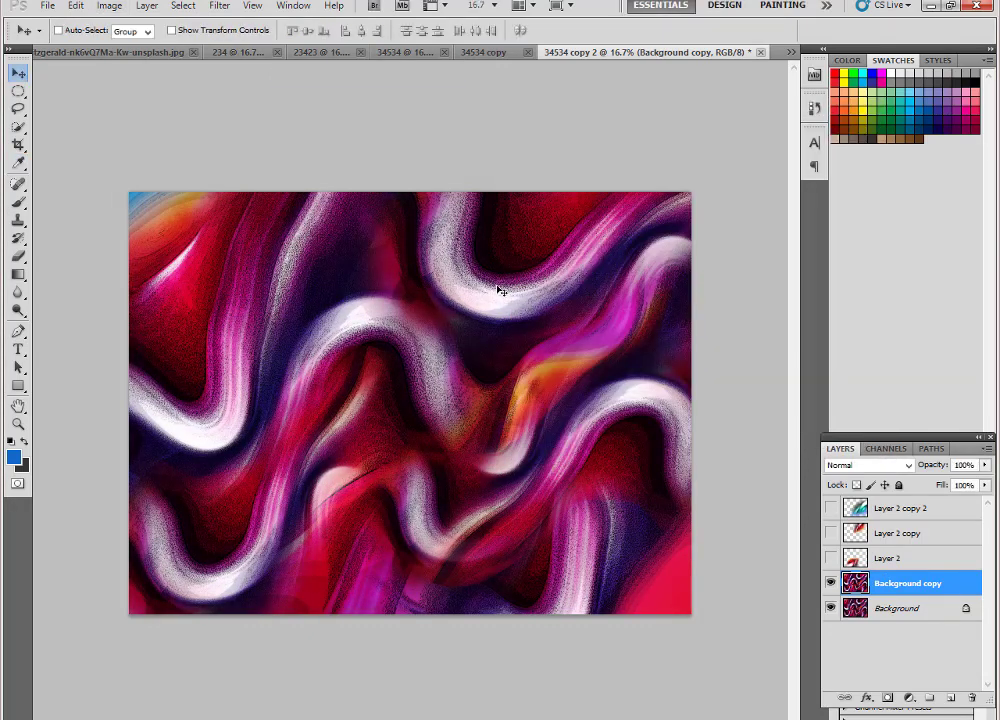
# - Add a new empty layer and set up a white-to-black gradient with an extra black stop
pyautogui.press('m')
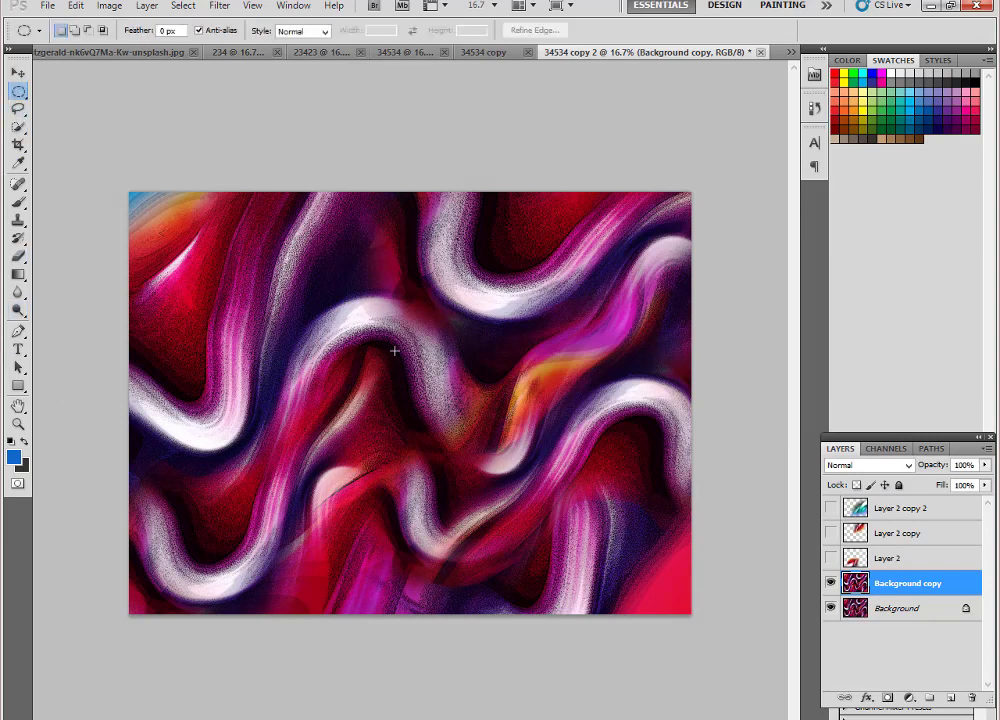
pyautogui.hotkey('ctrl', 'shift', 'n')
pyautogui.press('Return')
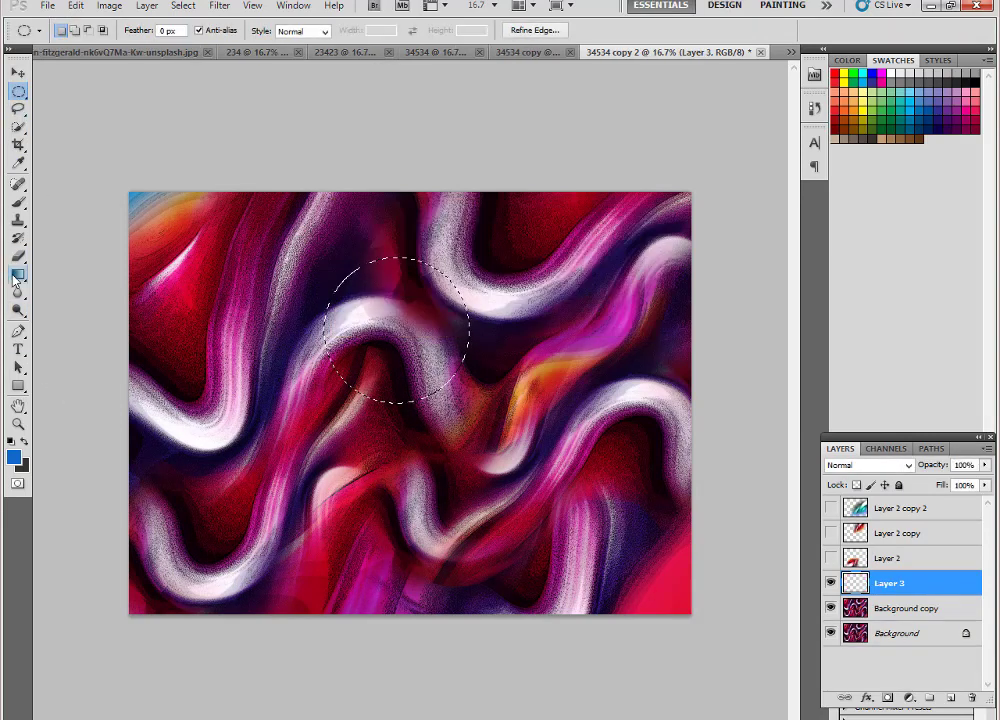
pyautogui.click(18, 274)
pyautogui.click(70, 30)
pyautogui.click(412, 176)
pyautogui.click(571, 392)
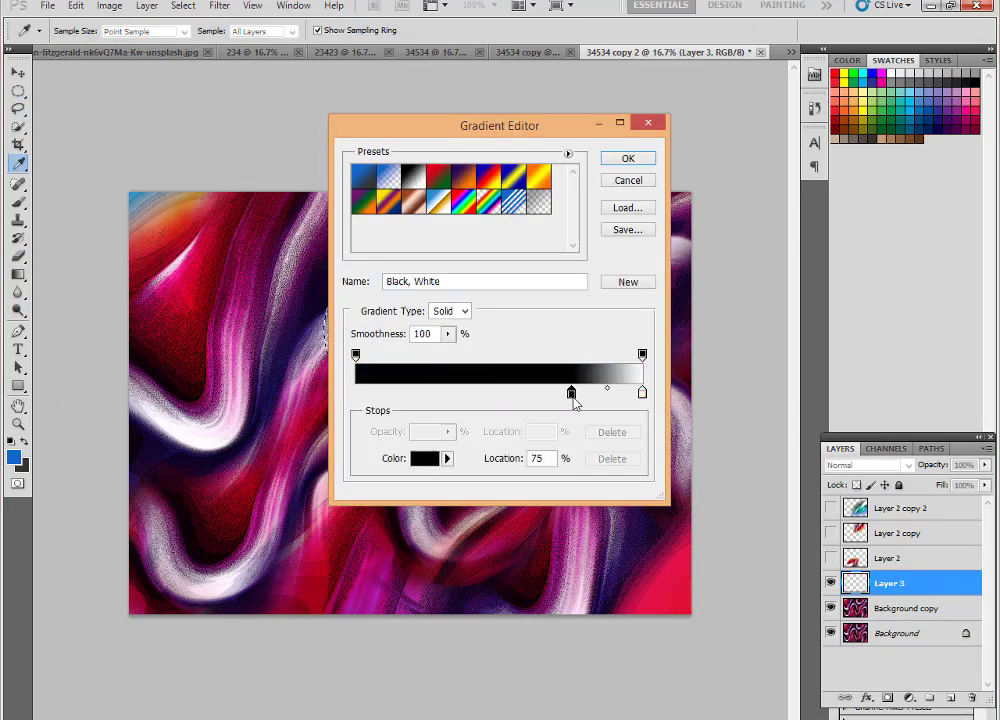
pyautogui.moveTo(571, 392); pyautogui.dragTo(355, 392)
pyautogui.click(628, 158)
# - Fill the circle with a white-centred radial glow blended in Color Dodge mode
pyautogui.moveTo(375, 315); pyautogui.dragTo(440, 375)
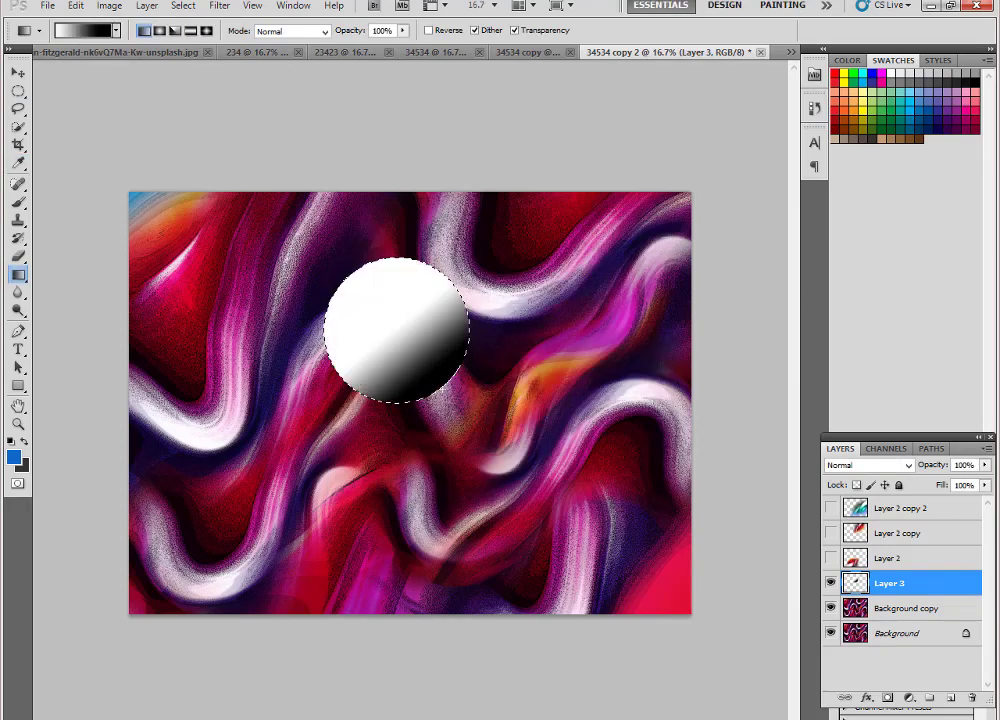
pyautogui.click(159, 30)
pyautogui.moveTo(400, 330); pyautogui.dragTo(465, 330)
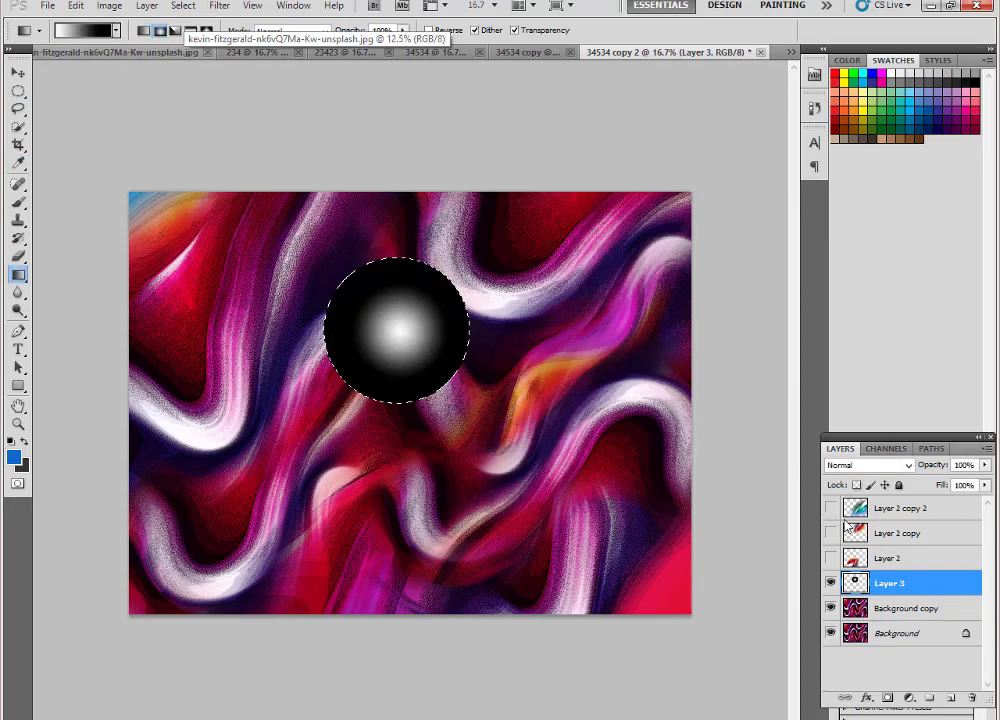
pyautogui.click(866, 465)
pyautogui.click(860, 213)
pyautogui.click(866, 465)
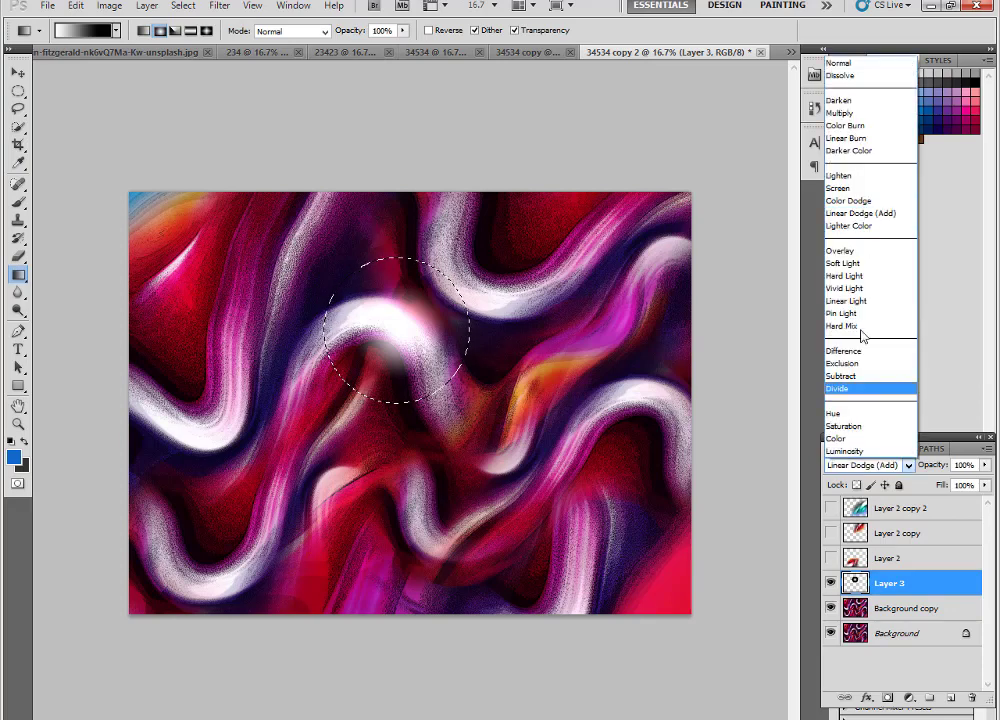
pyautogui.click(848, 200)
pyautogui.moveTo(406, 364); pyautogui.dragTo(442, 399)
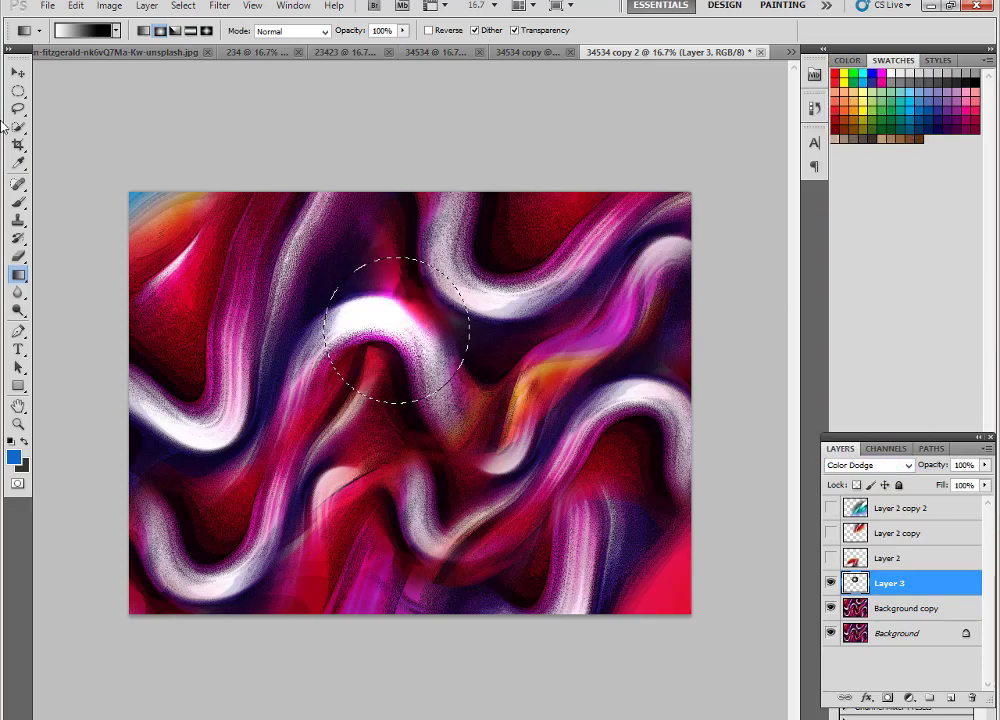
# - Move the glow onto the swirls, then duplicate it as a smaller, lower glow
pyautogui.click(18, 72)
pyautogui.moveTo(413, 339); pyautogui.dragTo(563, 453)
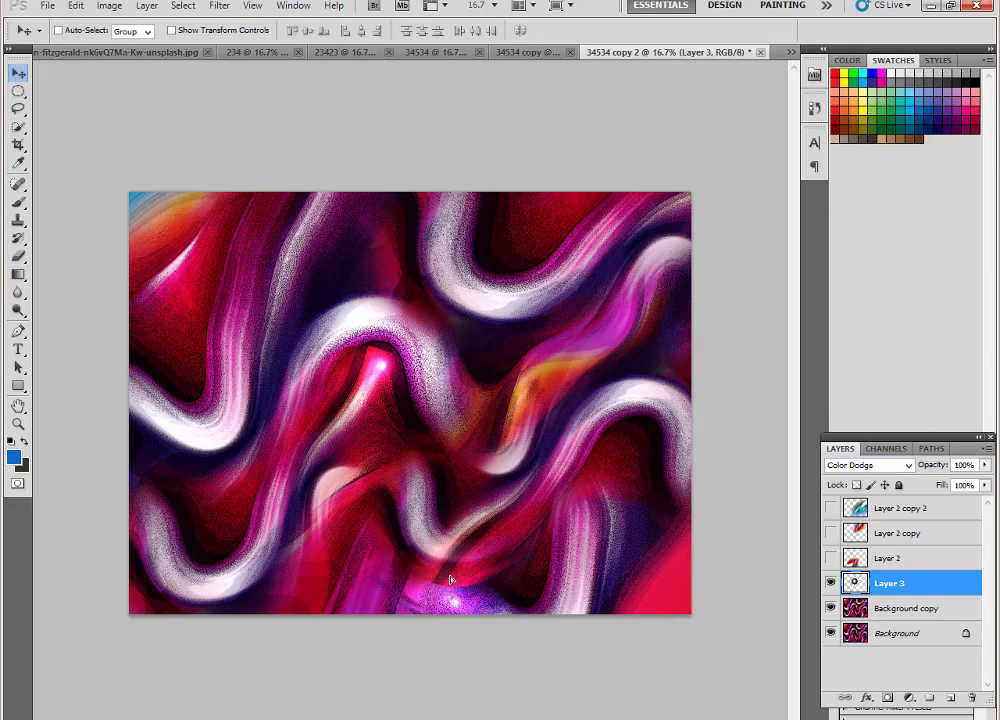
pyautogui.hotkey('ctrl', 'j')
pyautogui.hotkey('ctrl', 't')
pyautogui.moveTo(643, 395); pyautogui.dragTo(603, 437)
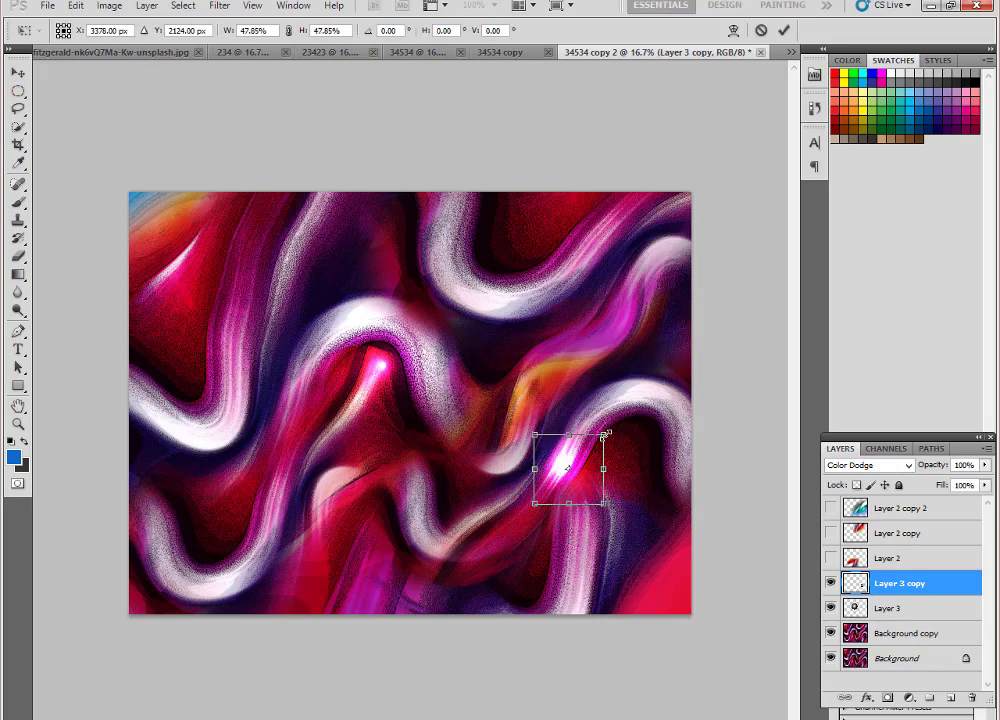
pyautogui.press('Return')
pyautogui.moveTo(585, 500); pyautogui.dragTo(573, 550)
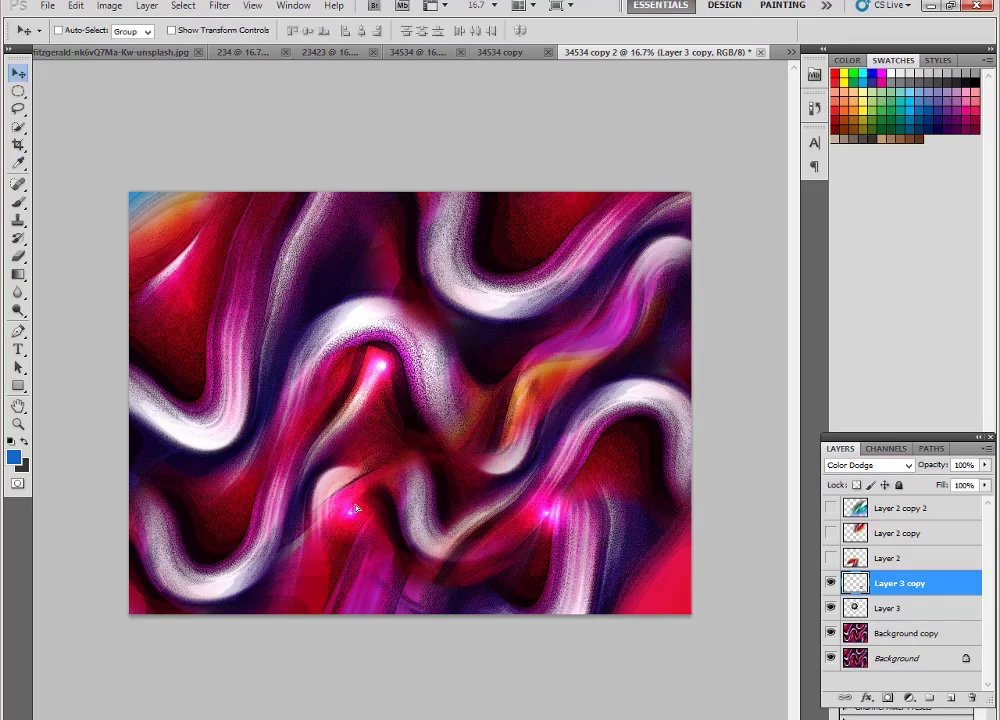
# - Scatter more small glow copies around the image and zoom in to inspect them
pyautogui.moveTo(380, 502)
pyautogui.mouseDown()
pyautogui.moveTo(190, 386)
pyautogui.moveTo(192, 545)
pyautogui.moveTo(498, 322)
pyautogui.moveTo(668, 341)
pyautogui.mouseUp()
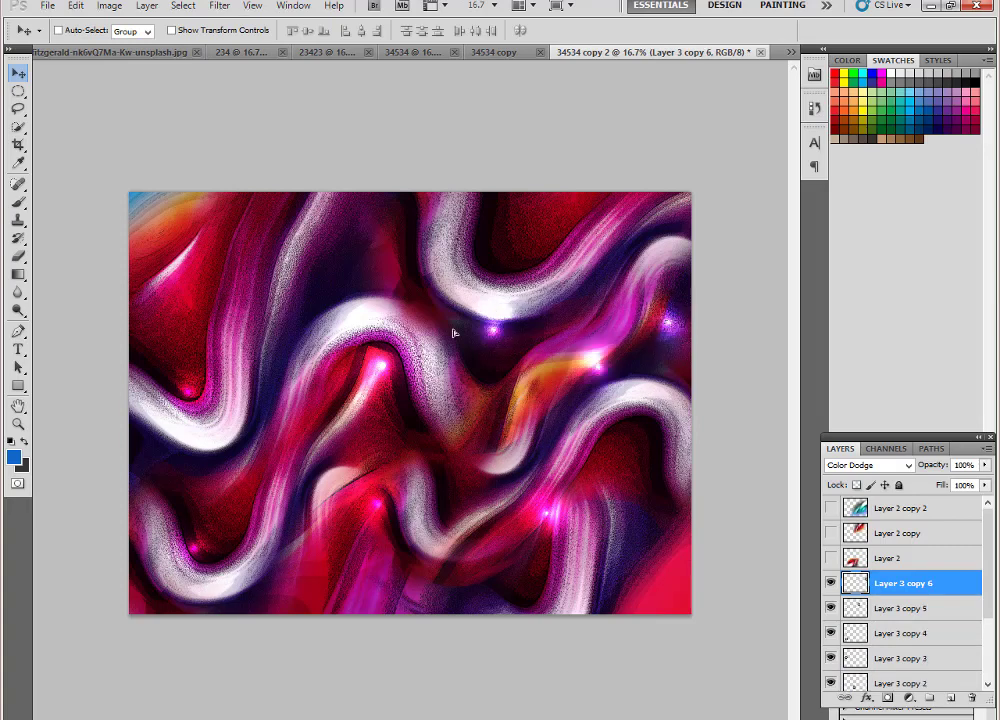
pyautogui.moveTo(495, 333); pyautogui.dragTo(347, 242)
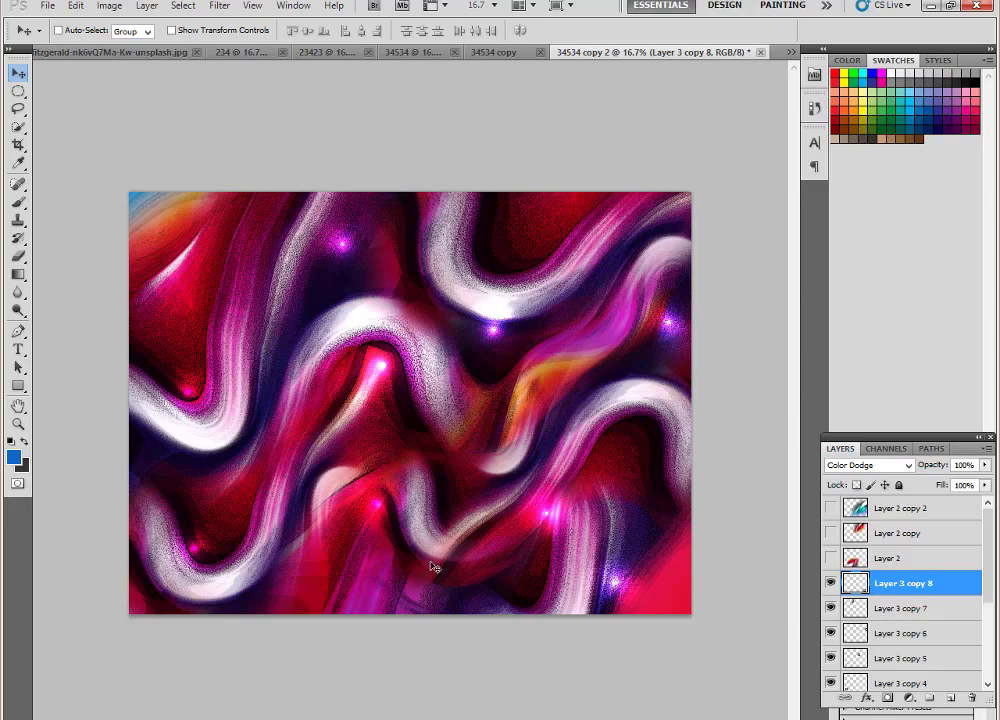
pyautogui.click(18, 424)
pyautogui.click(373, 424)
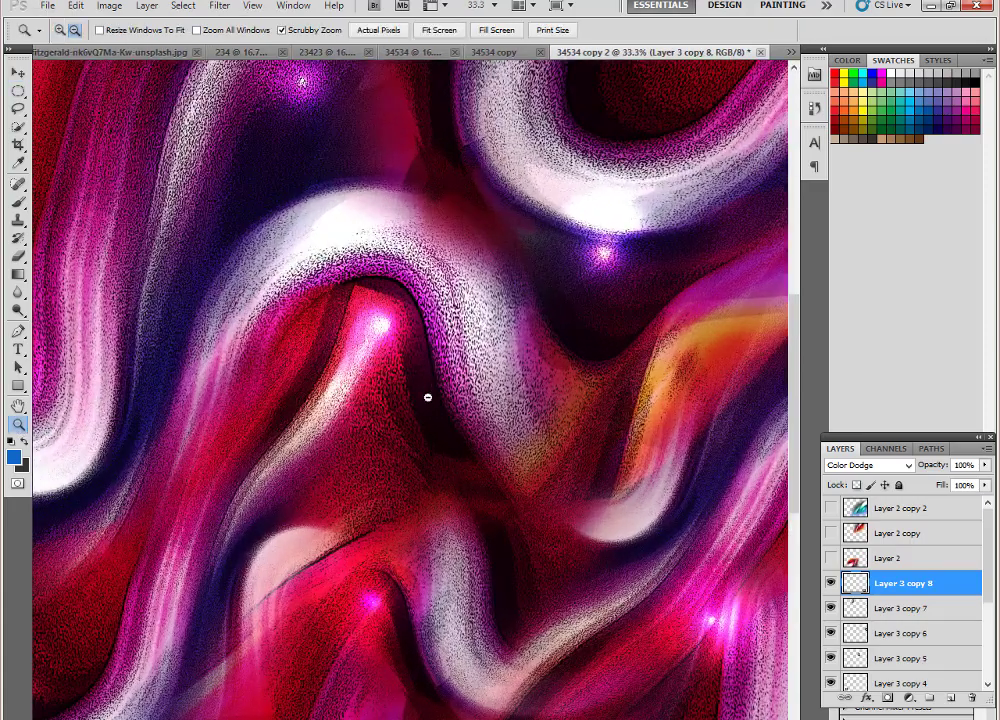
pyautogui.keyDown('alt'); pyautogui.click(426, 397); pyautogui.keyUp('alt')
pyautogui.click(434, 397)
# - Merge the glows, duplicate the background, and show Layer 2 copy 2's cyan strokes in Darken mode
pyautogui.keyDown('alt'); pyautogui.click(336, 304); pyautogui.keyUp('alt')
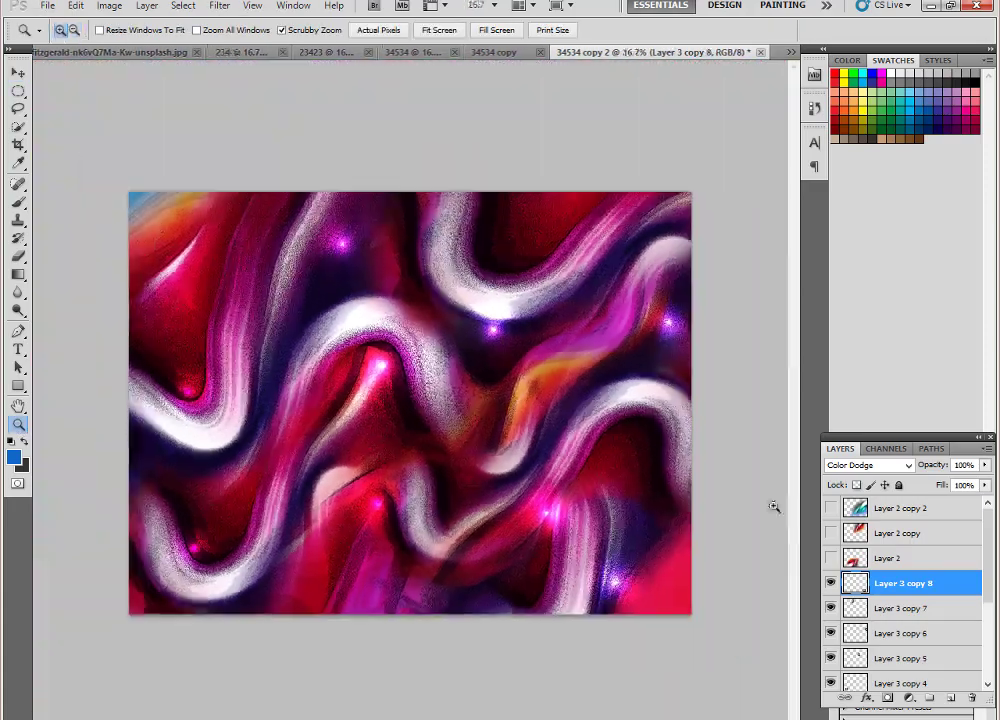
pyautogui.hotkey('ctrl', 'shift', 'e')
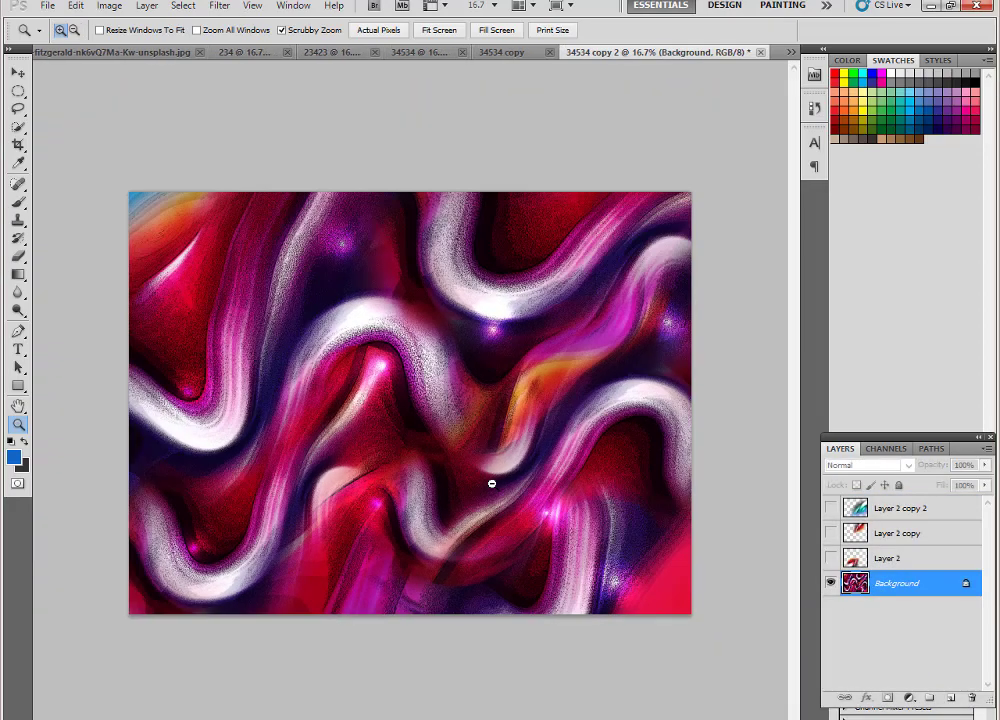
pyautogui.hotkey('ctrl', 'j')
pyautogui.click(831, 508)
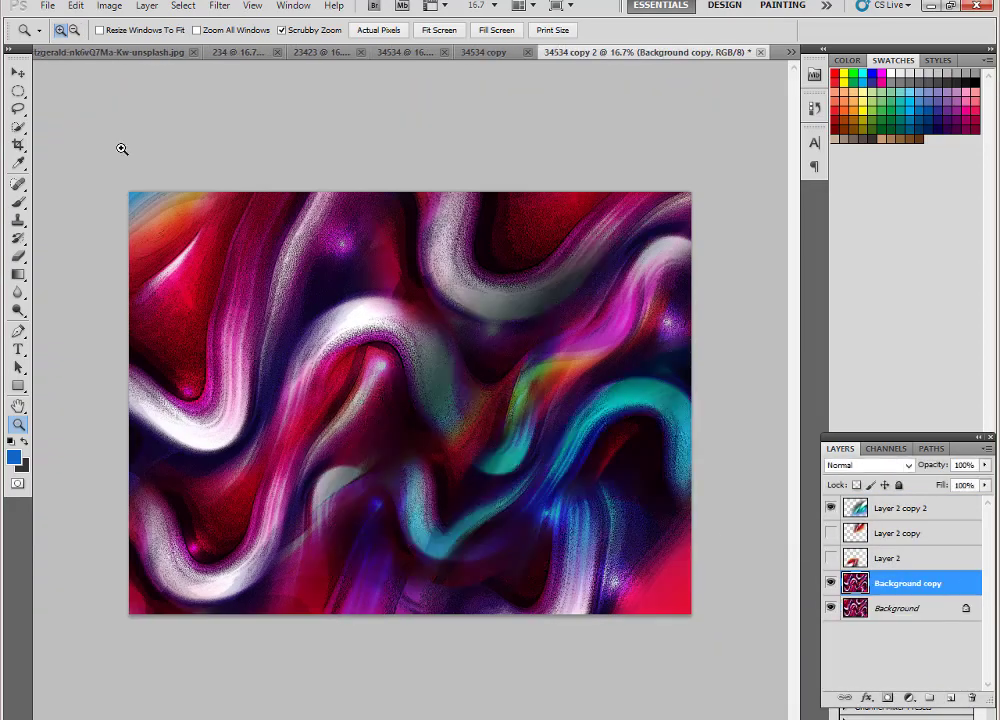
pyautogui.click(18, 75)
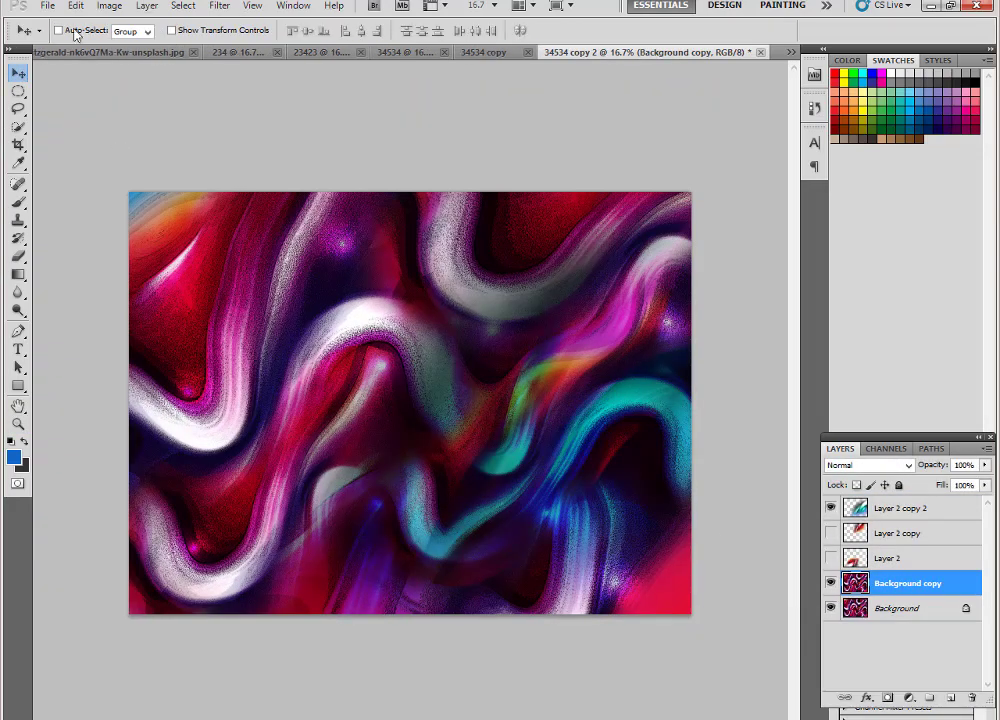
pyautogui.click(904, 508)
pyautogui.hotkey('alt', 'shift', 'k')
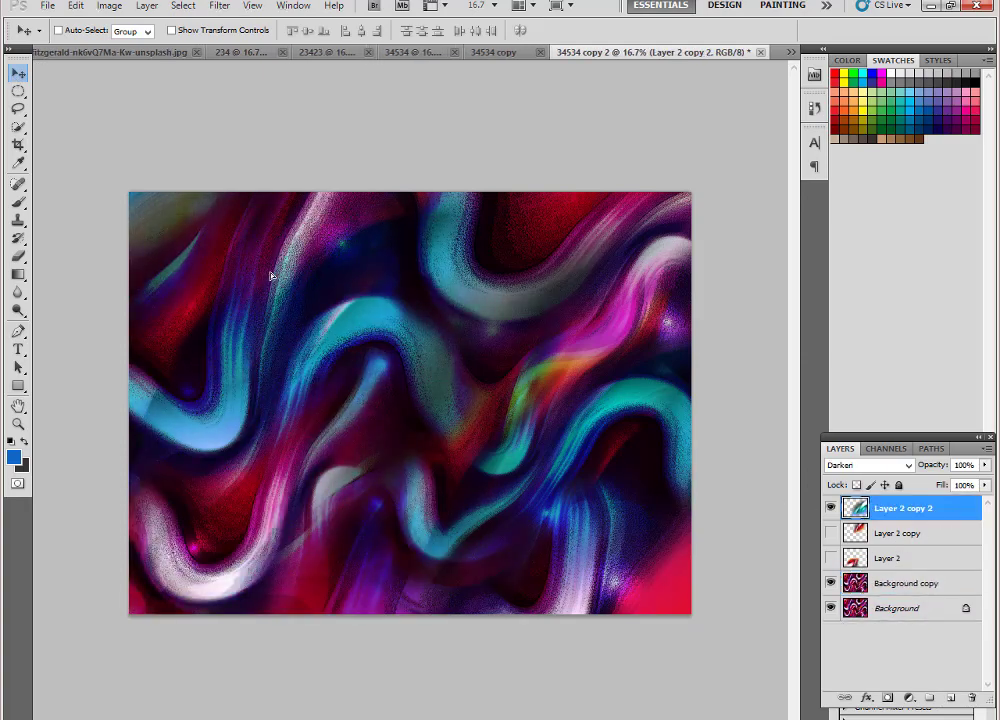
# - Add shifted and rotated copies of the cyan strokes, then duplicate the image
pyautogui.hotkey('ctrl', 'j')
pyautogui.moveTo(263, 280); pyautogui.dragTo(378, 346)
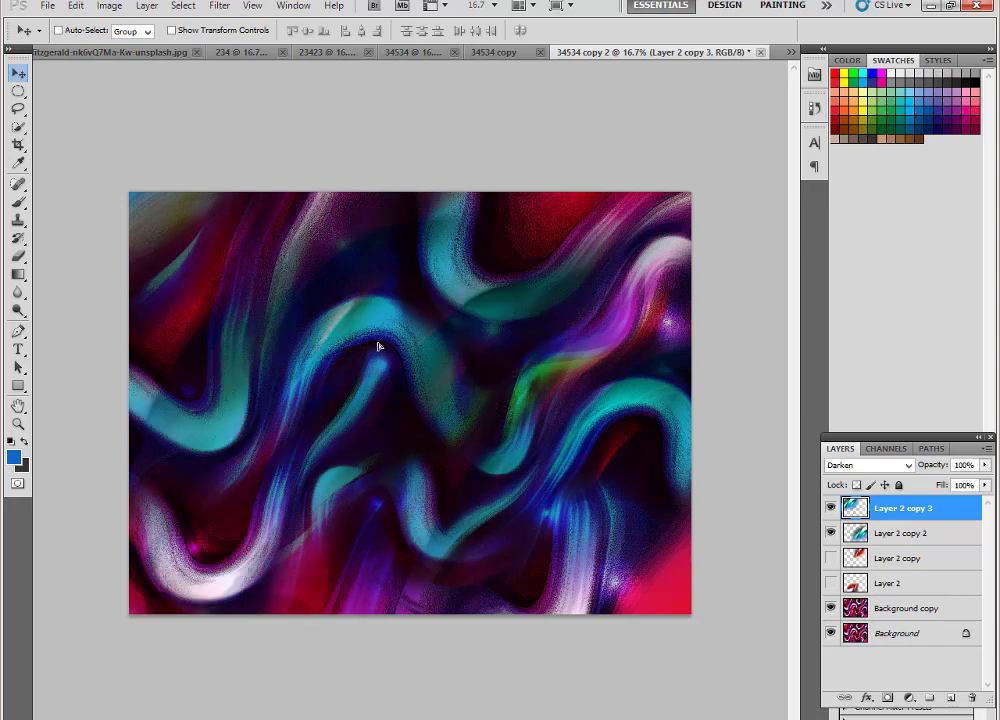
pyautogui.hotkey('ctrl', 'j')
pyautogui.hotkey('ctrl', 't')
pyautogui.moveTo(663, 607)
pyautogui.mouseDown()
pyautogui.moveTo(562, 480)
pyautogui.moveTo(413, 98)
pyautogui.moveTo(301, 587)
pyautogui.mouseUp()
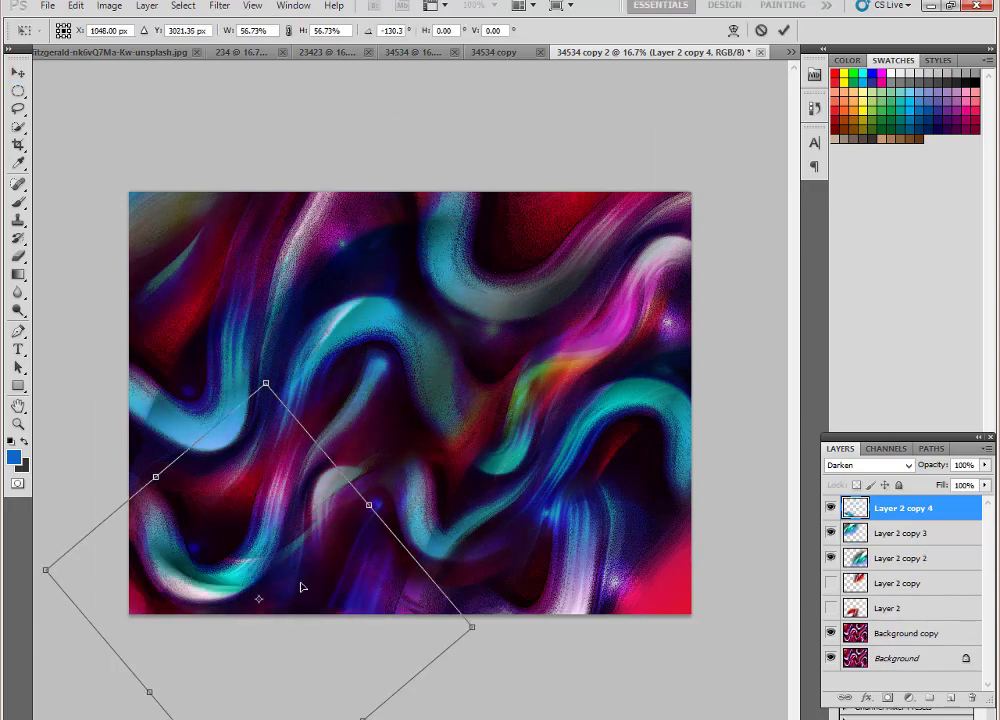
pyautogui.press('Return')
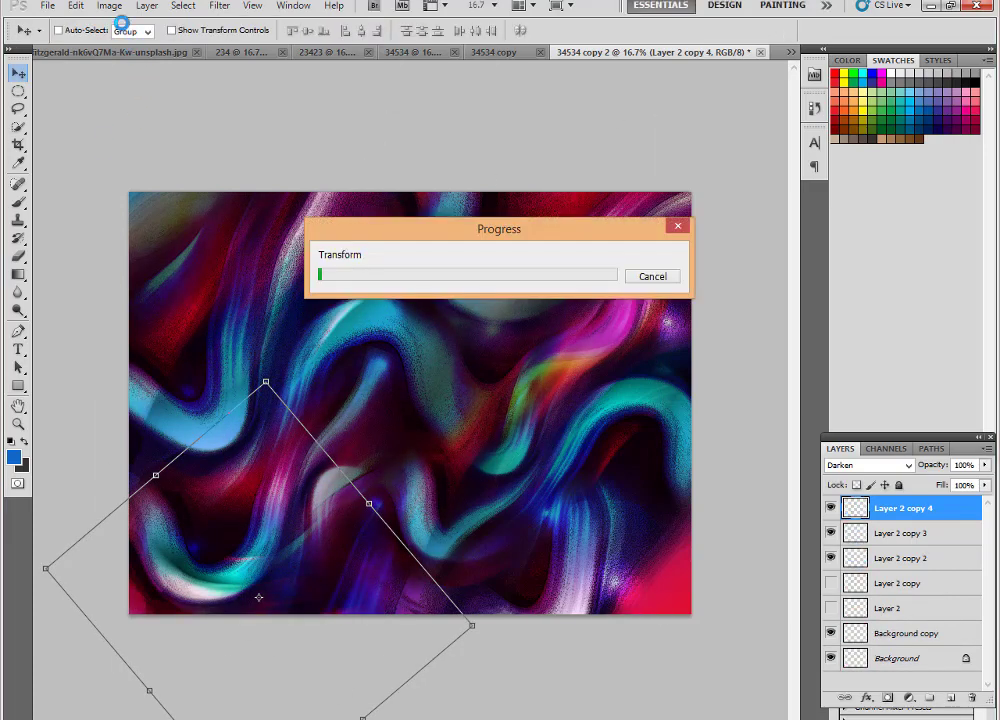
pyautogui.click(109, 5)
pyautogui.click(170, 212)
# - Create 34534 copy 3, merge its layers, and rotate a background copy upside down
pyautogui.click(628, 253)
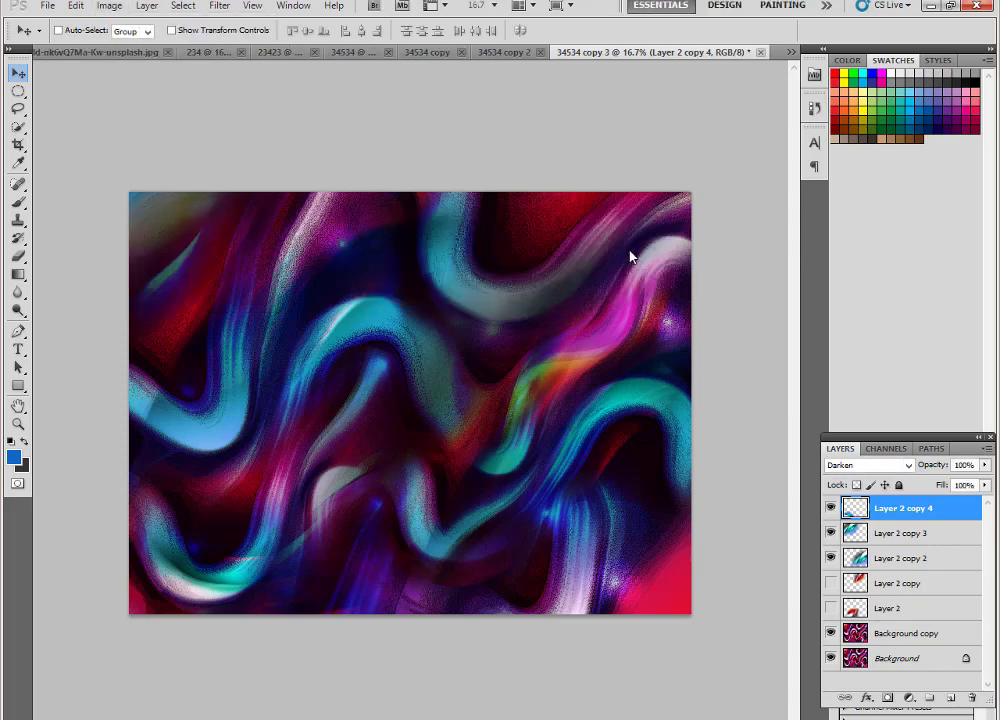
pyautogui.hotkey('ctrl', 'shift', 'e')
pyautogui.hotkey('ctrl', 'j')
pyautogui.hotkey('ctrl', 't')
pyautogui.moveTo(634, 362)
pyautogui.mouseDown()
pyautogui.moveTo(541, 247)
pyautogui.moveTo(239, 198)
pyautogui.mouseUp()
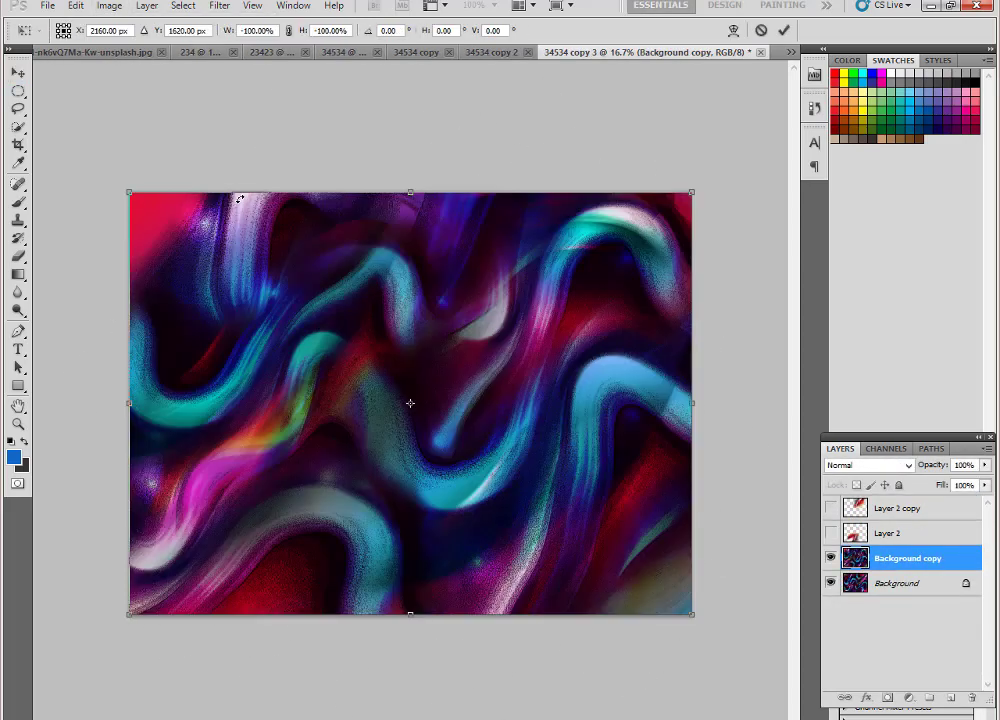
pyautogui.press('Return')
# - In Liquify, forward-warp the upper-left strokes, cyan swirl and lower-left strands
pyautogui.click(216, 7)
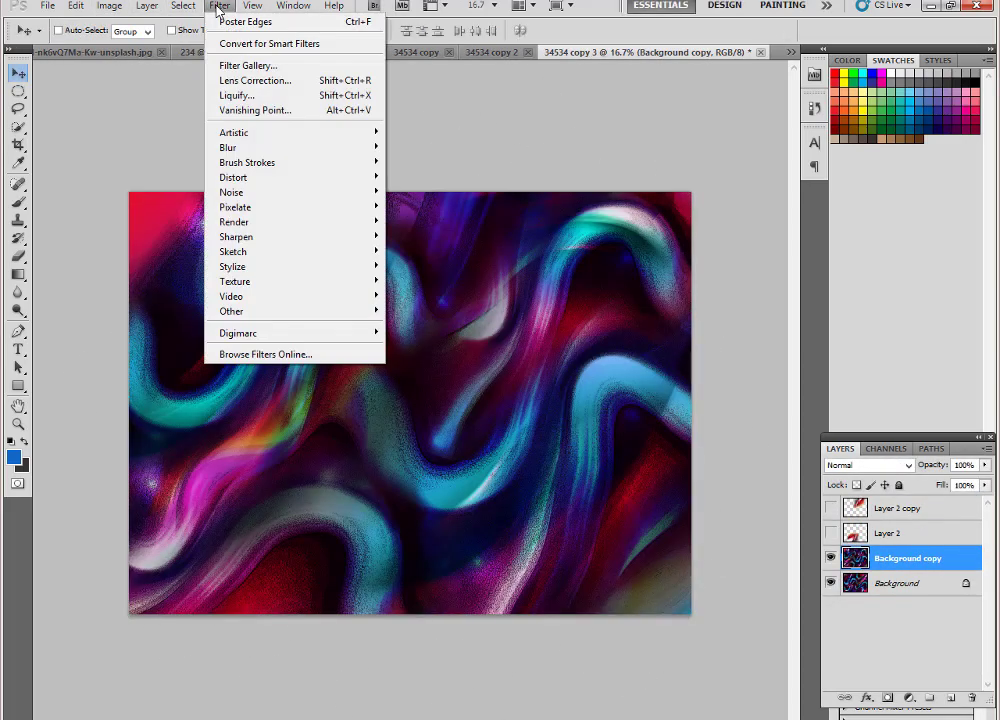
pyautogui.click(240, 105)
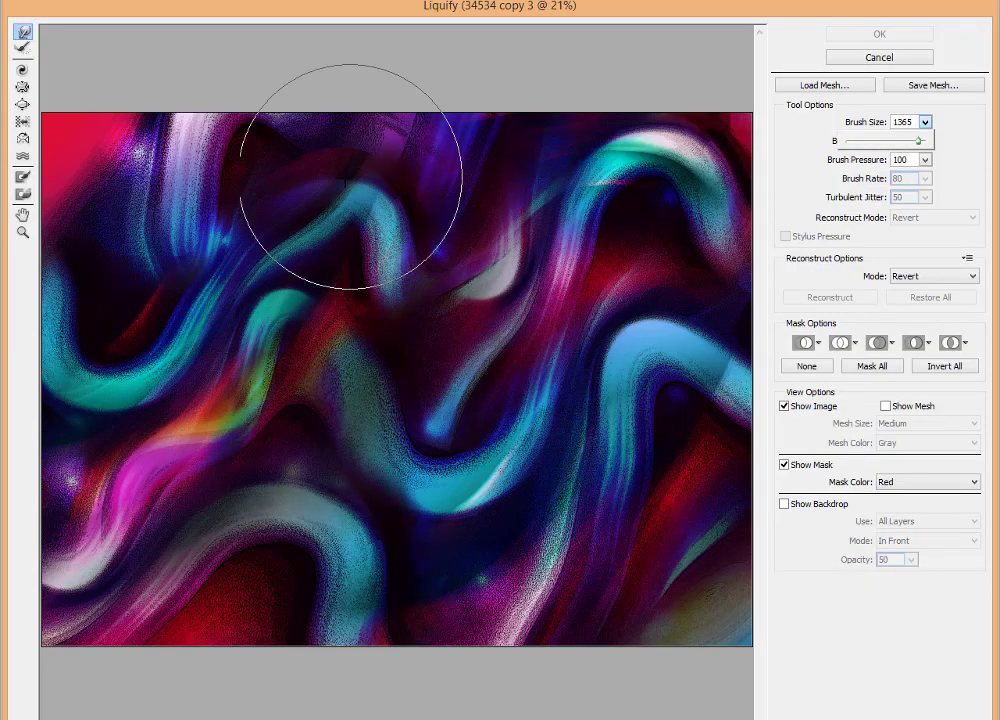
pyautogui.moveTo(337, 187)
pyautogui.mouseDown()
pyautogui.moveTo(301, 156)
pyautogui.moveTo(252, 172)
pyautogui.moveTo(364, 179)
pyautogui.moveTo(407, 158)
pyautogui.mouseUp()
pyautogui.moveTo(324, 335); pyautogui.dragTo(279, 317)
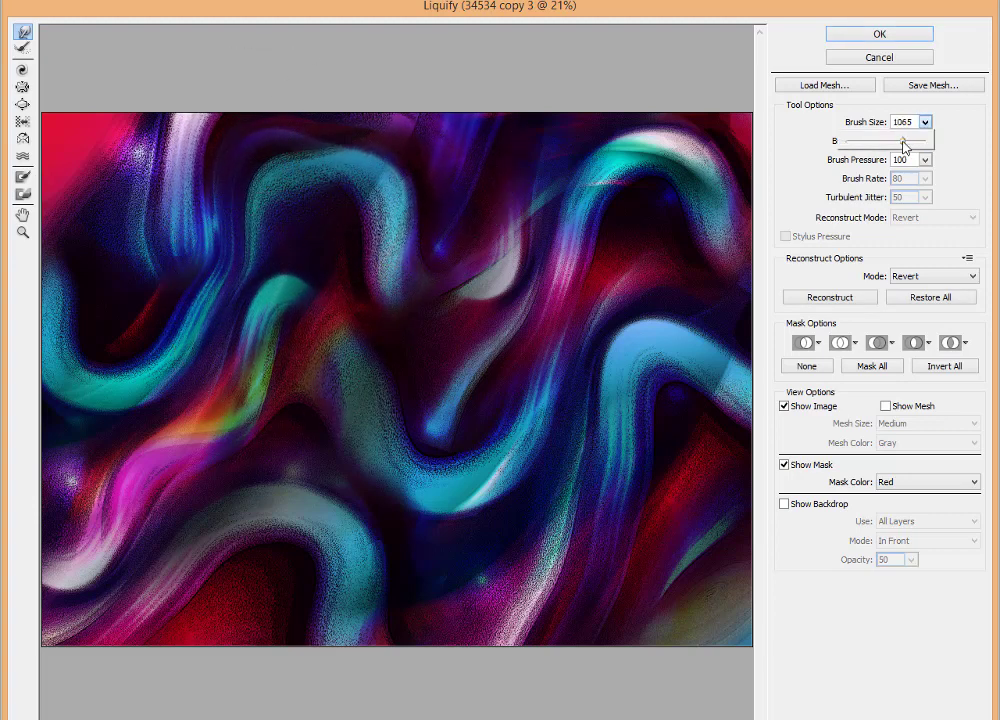
pyautogui.moveTo(268, 312); pyautogui.dragTo(263, 292)
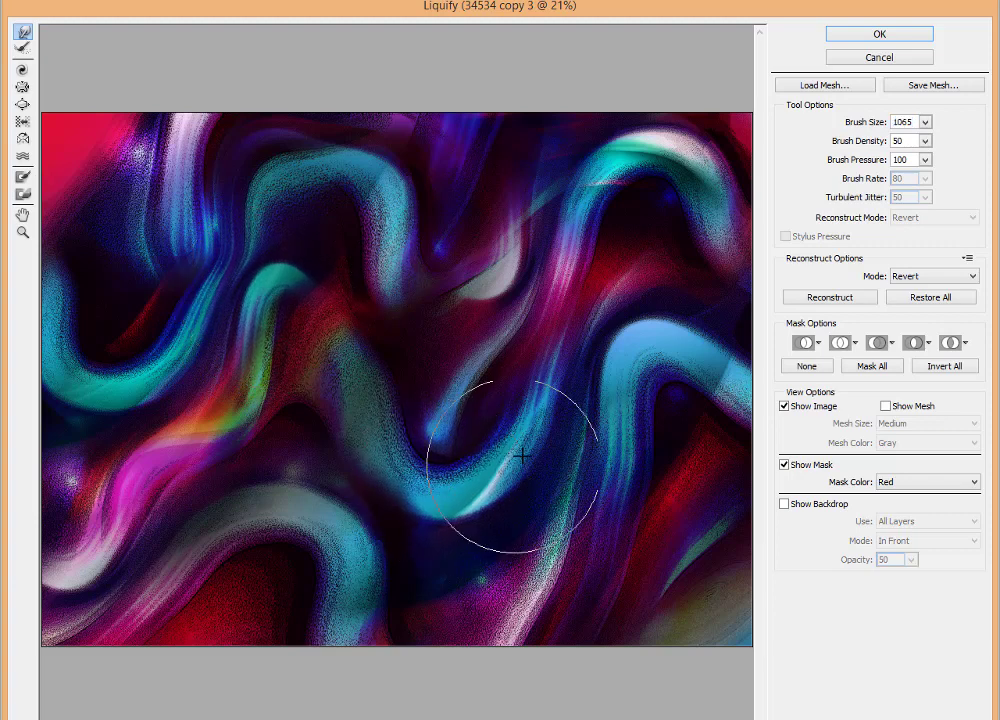
pyautogui.moveTo(626, 471); pyautogui.dragTo(614, 475)
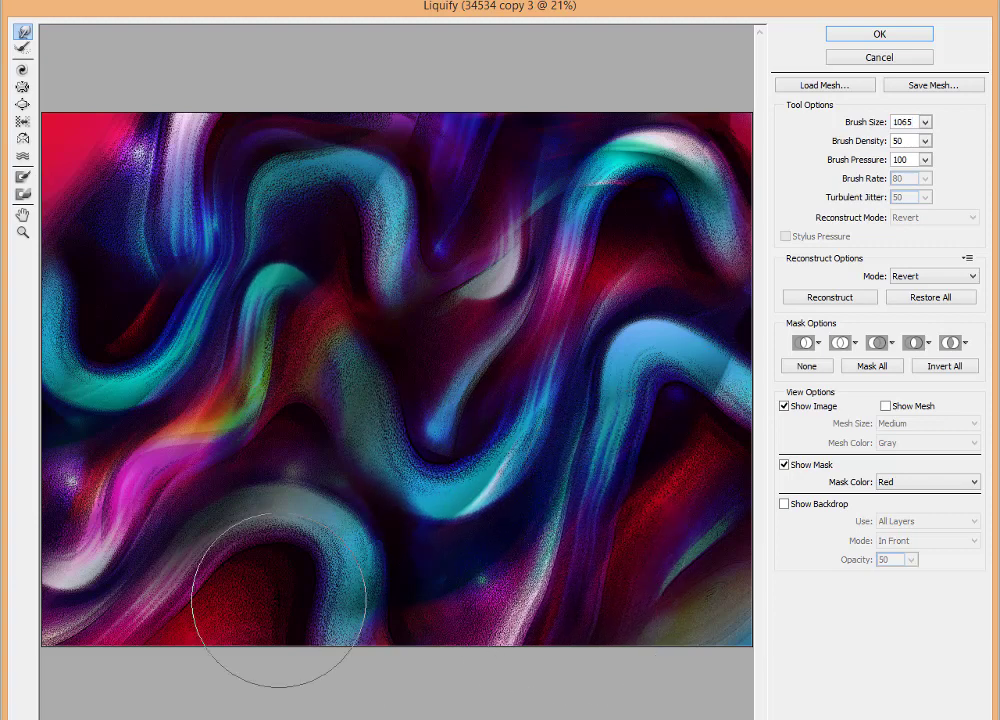
pyautogui.moveTo(292, 513)
pyautogui.mouseDown()
pyautogui.moveTo(313, 450)
pyautogui.moveTo(330, 687)
pyautogui.mouseUp()
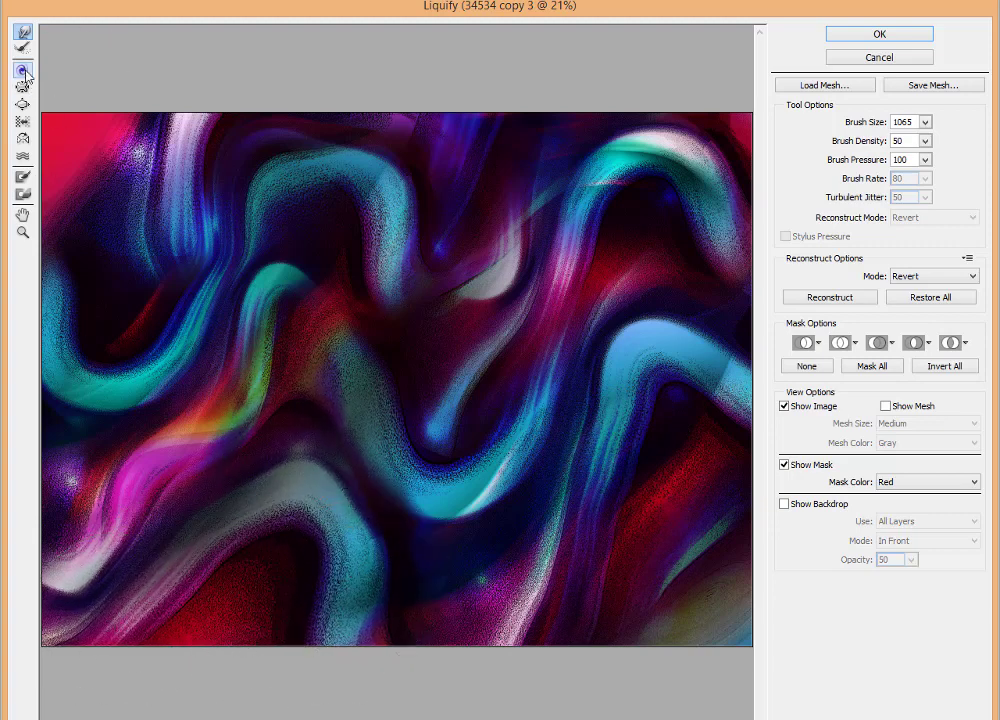
pyautogui.press('alt')
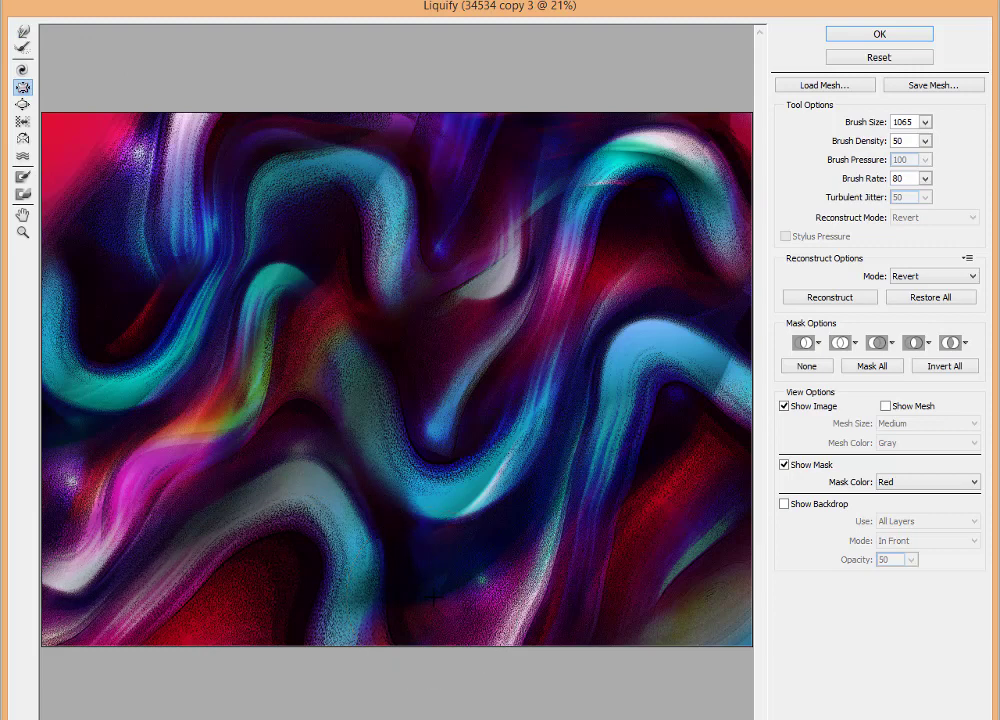
# - Bloat the strokes, set brush size 676, push the magenta and teal areas, and apply
pyautogui.click(23, 105)
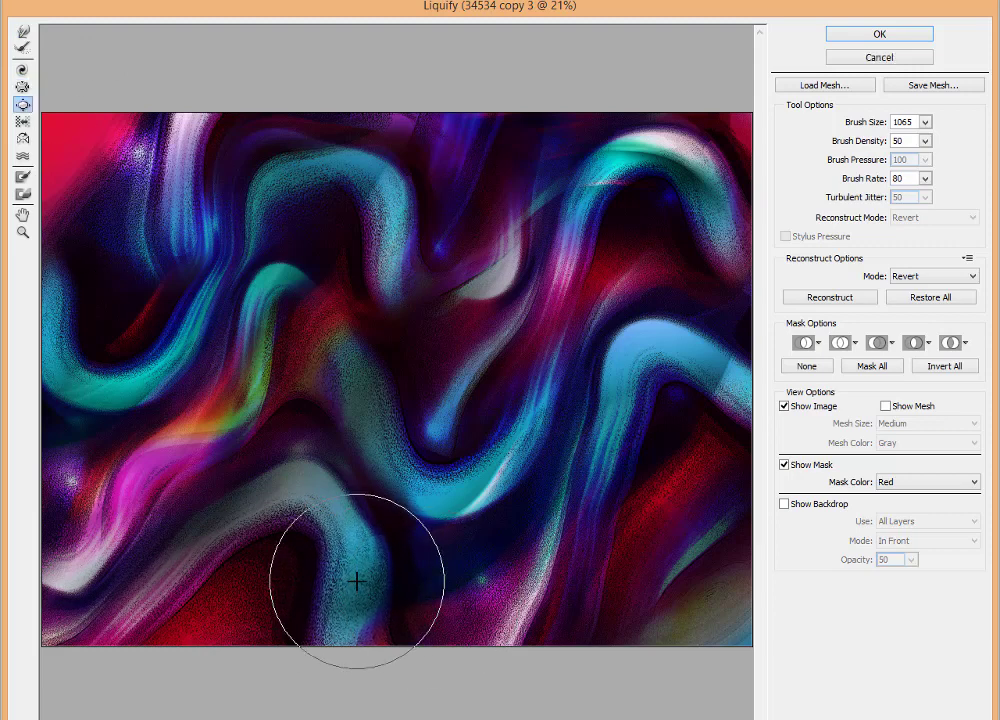
pyautogui.moveTo(343, 231); pyautogui.dragTo(535, 185)
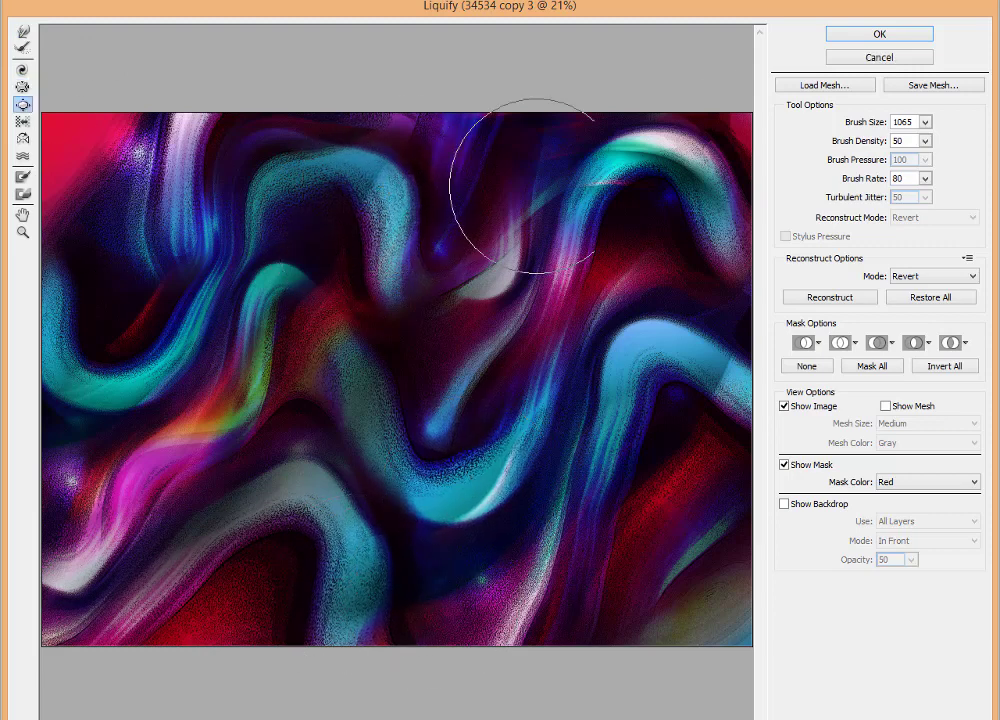
pyautogui.click(926, 122)
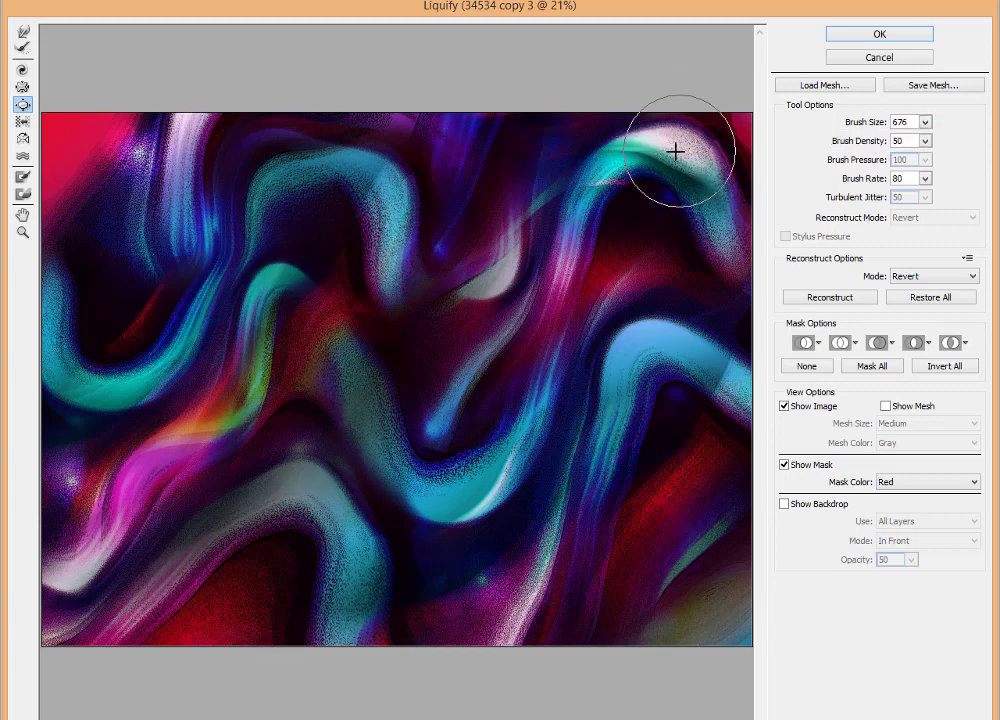
pyautogui.moveTo(676, 151); pyautogui.dragTo(508, 282)
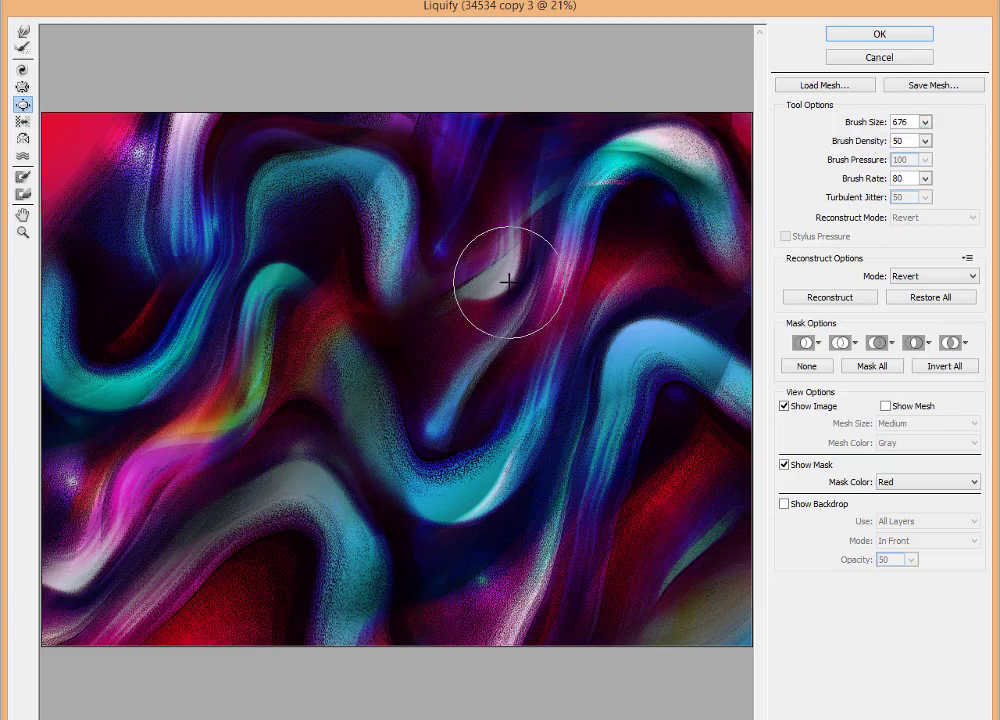
pyautogui.click(22, 33)
pyautogui.moveTo(216, 417)
pyautogui.mouseDown()
pyautogui.moveTo(143, 484)
pyautogui.moveTo(30, 620)
pyautogui.mouseUp()
pyautogui.moveTo(167, 487); pyautogui.dragTo(284, 274)
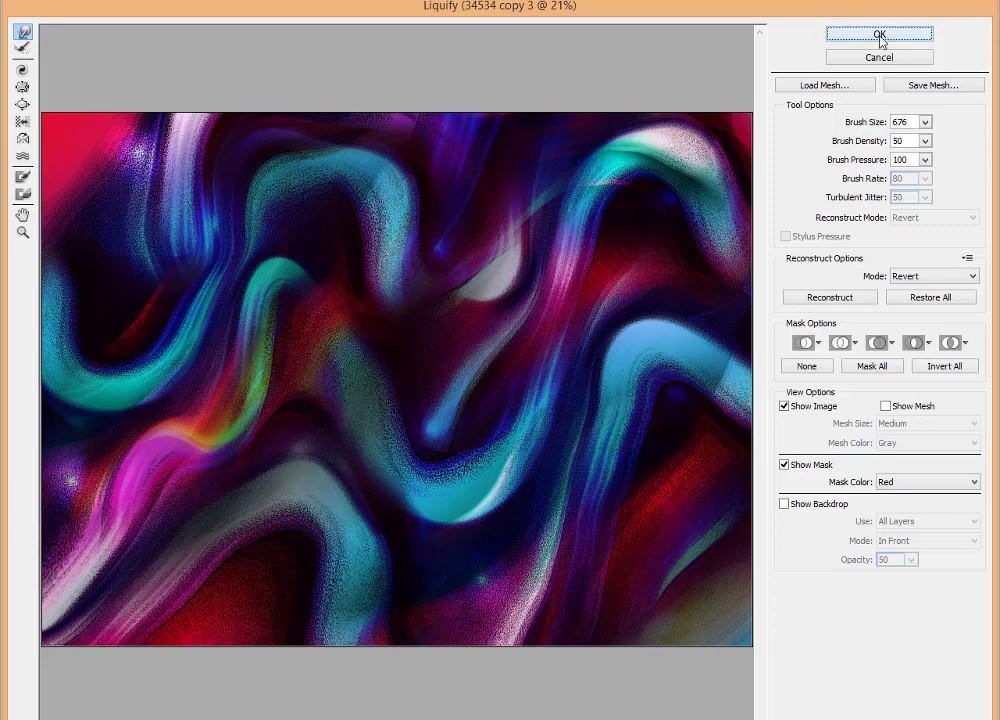
pyautogui.press('Return')
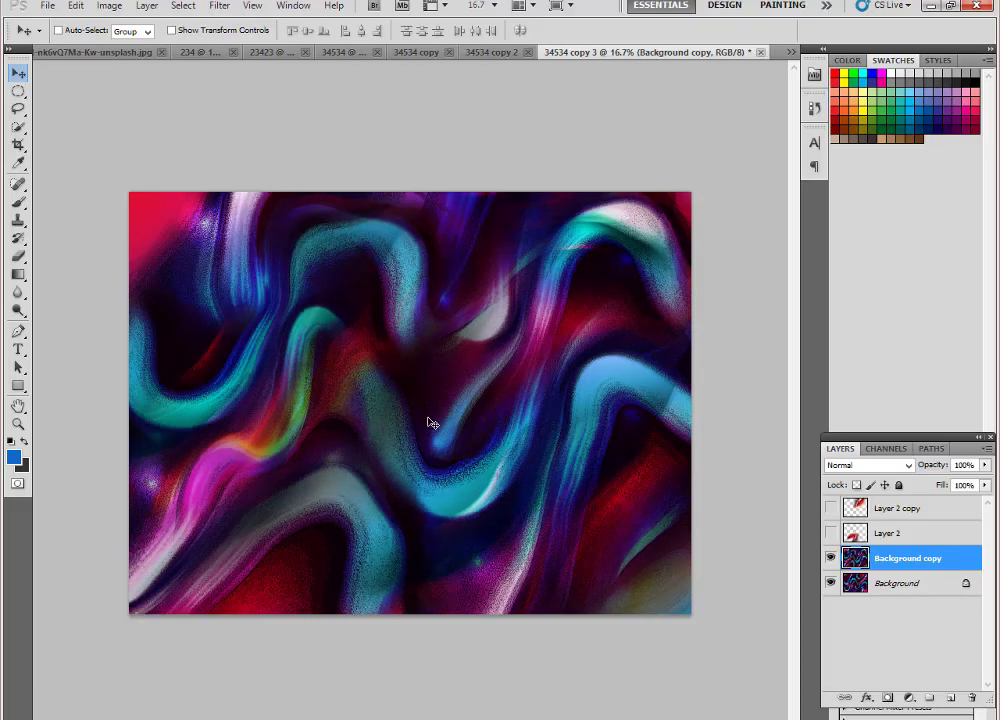
# - Copy the lassoed magenta streak to Layer 3, rotated, centred and enlarged about 230%
pyautogui.press('z')
pyautogui.click(308, 424)
pyautogui.keyDown('alt'); pyautogui.click(341, 413); pyautogui.keyUp('alt')
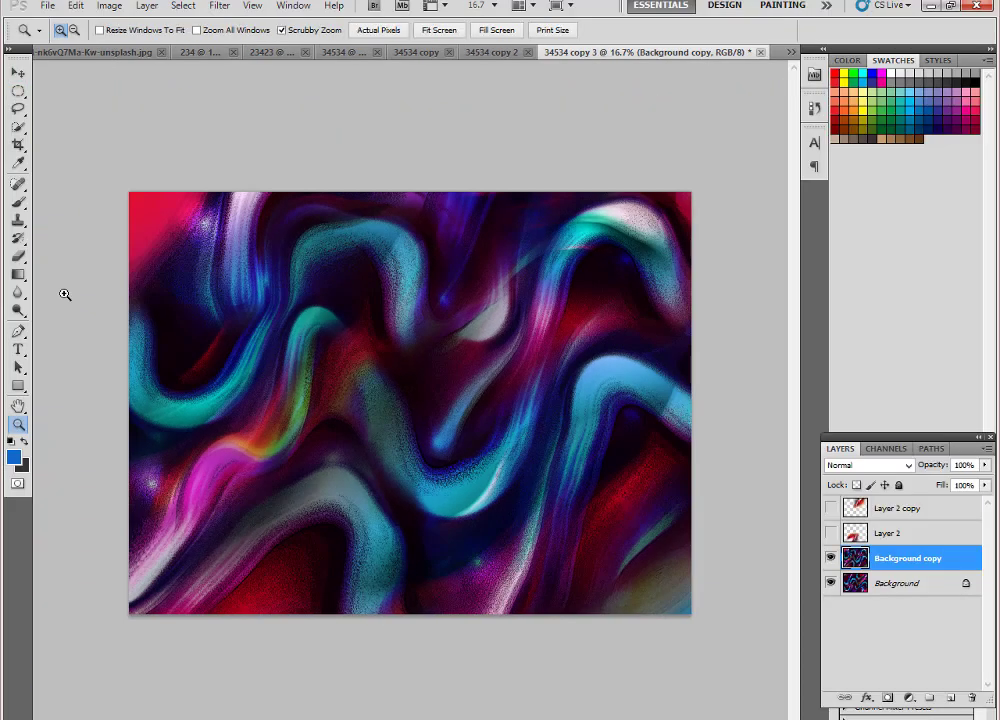
pyautogui.click(18, 108)
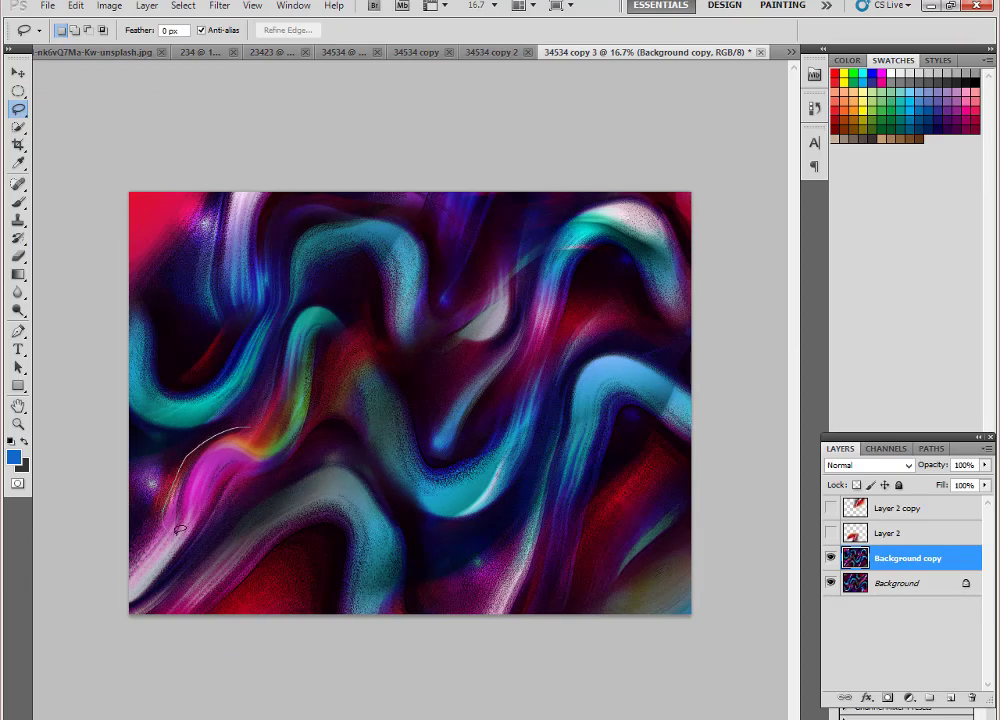
pyautogui.hotkey('ctrl', 'j')
pyautogui.hotkey('ctrl', 't')
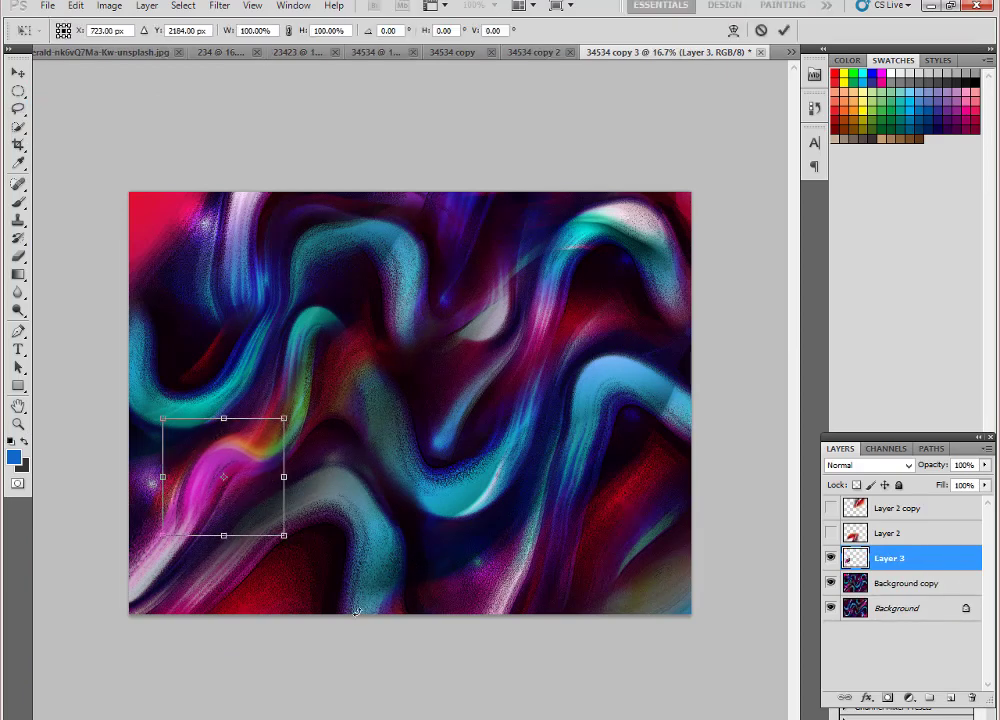
pyautogui.moveTo(295, 410); pyautogui.dragTo(320, 440)
pyautogui.moveTo(299, 506); pyautogui.dragTo(427, 460)
pyautogui.moveTo(463, 422); pyautogui.dragTo(569, 385)
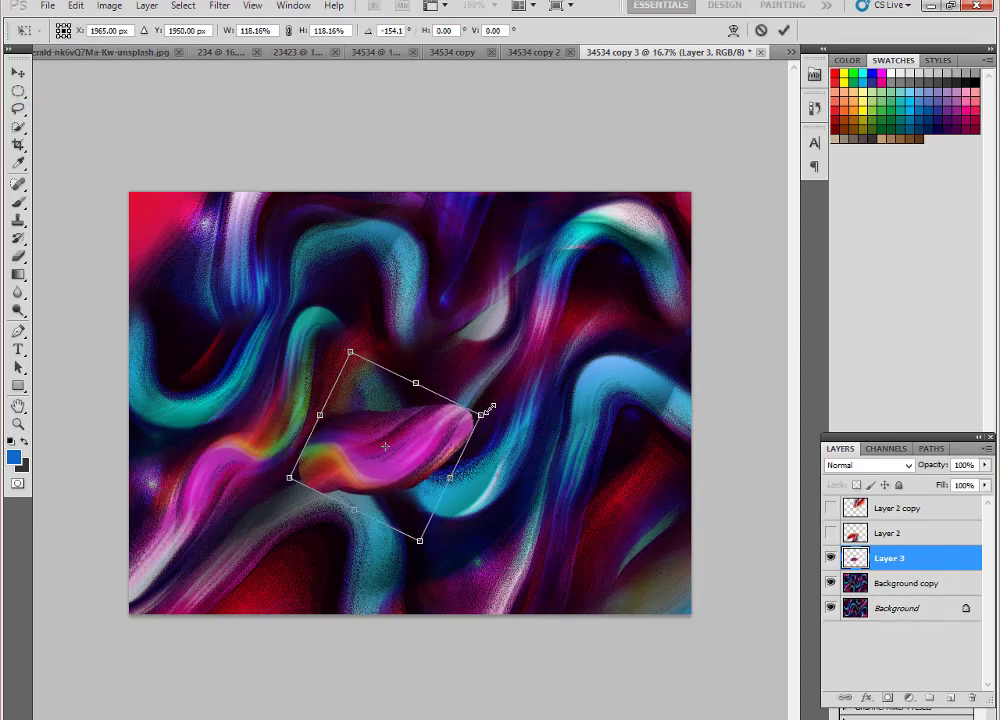
pyautogui.press('Return')
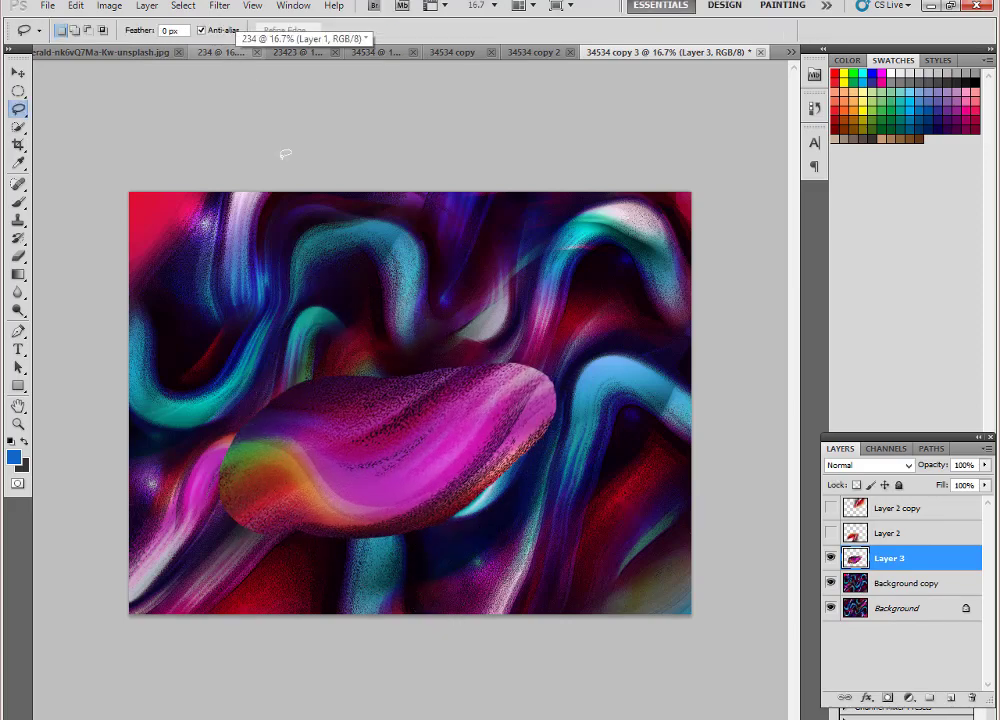
# - Liquify the magenta piece into a large curving blob with a raised right end
pyautogui.click(219, 5)
pyautogui.click(245, 98)
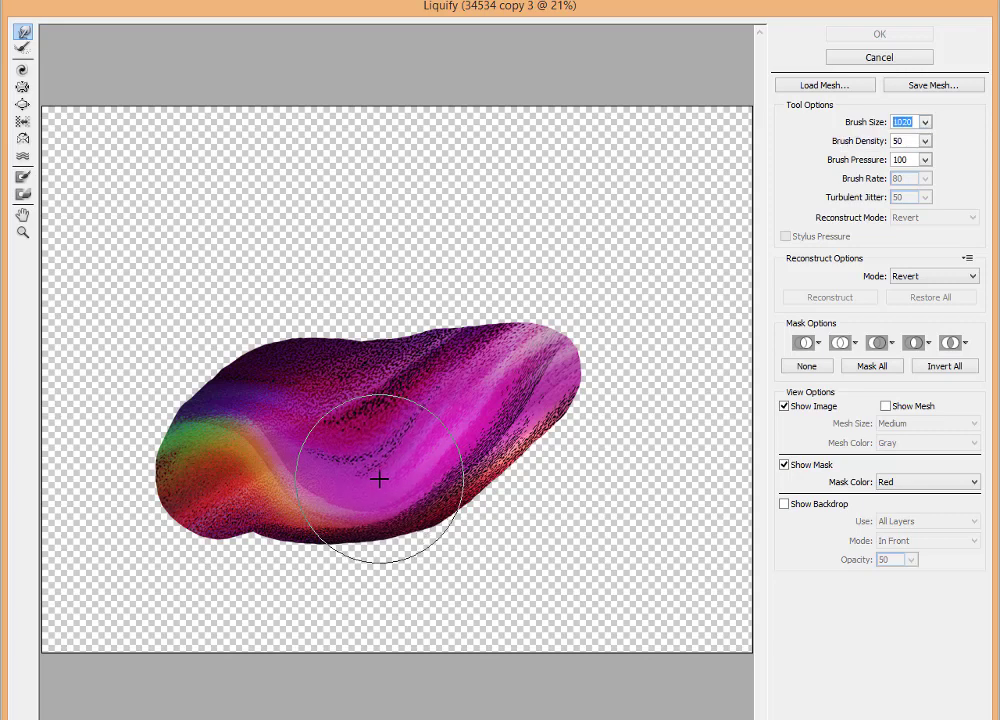
pyautogui.moveTo(379, 477)
pyautogui.mouseDown()
pyautogui.moveTo(243, 457)
pyautogui.moveTo(377, 319)
pyautogui.mouseUp()
pyautogui.moveTo(289, 330)
pyautogui.mouseDown()
pyautogui.moveTo(420, 346)
pyautogui.moveTo(402, 424)
pyautogui.moveTo(536, 339)
pyautogui.mouseUp()
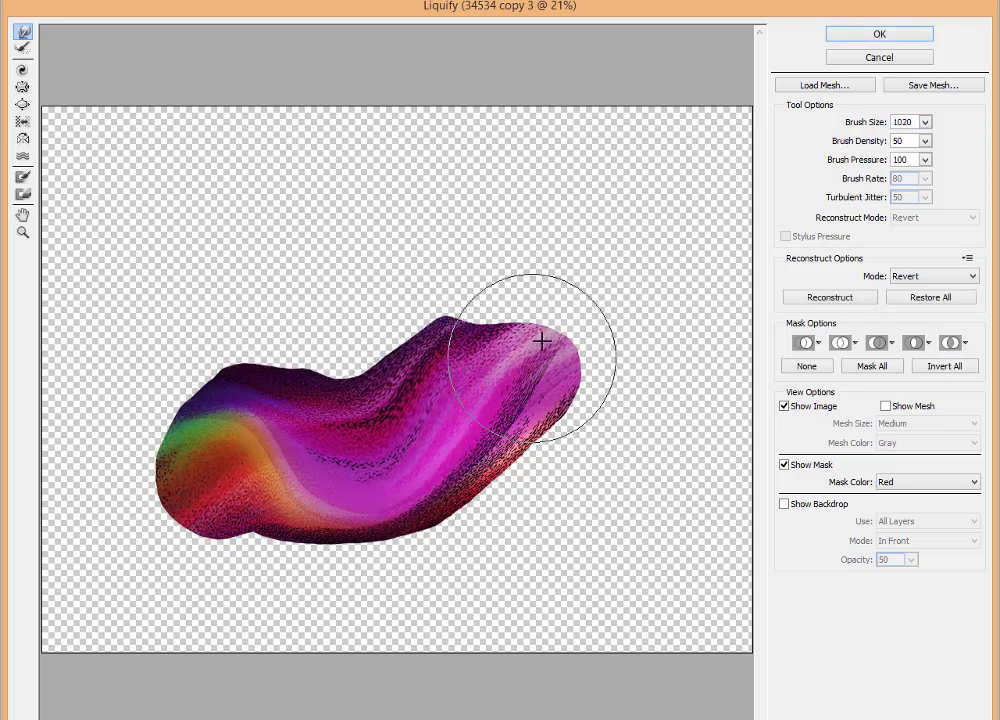
pyautogui.click(880, 36)
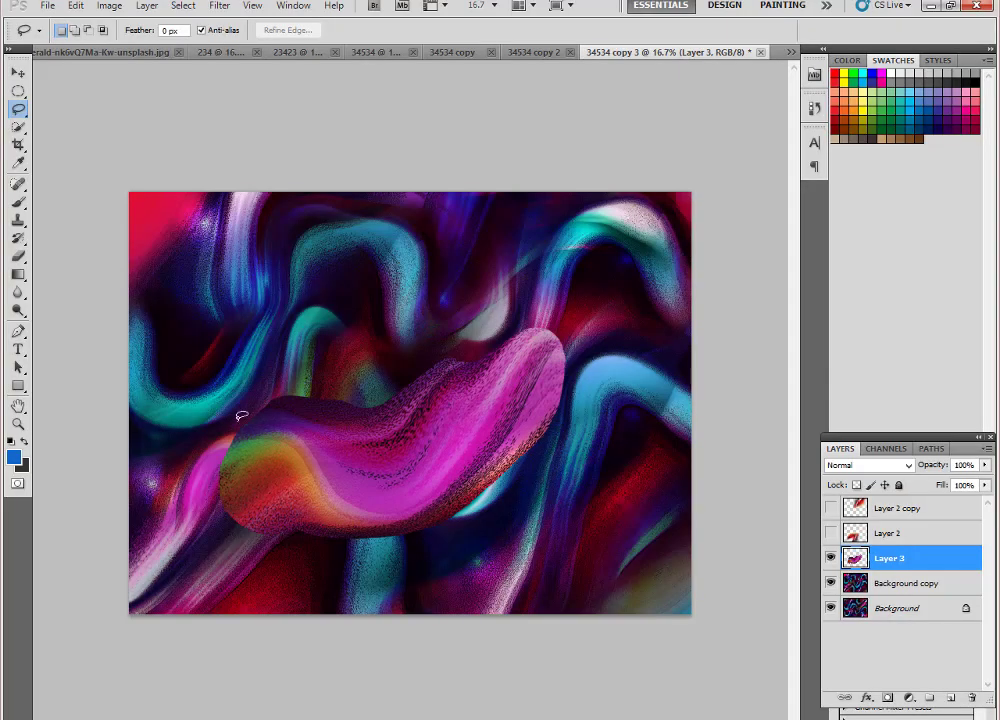
# - Scale the magenta blob down and erase its tip
pyautogui.hotkey('ctrl', 't')
pyautogui.moveTo(567, 328); pyautogui.dragTo(500, 393)
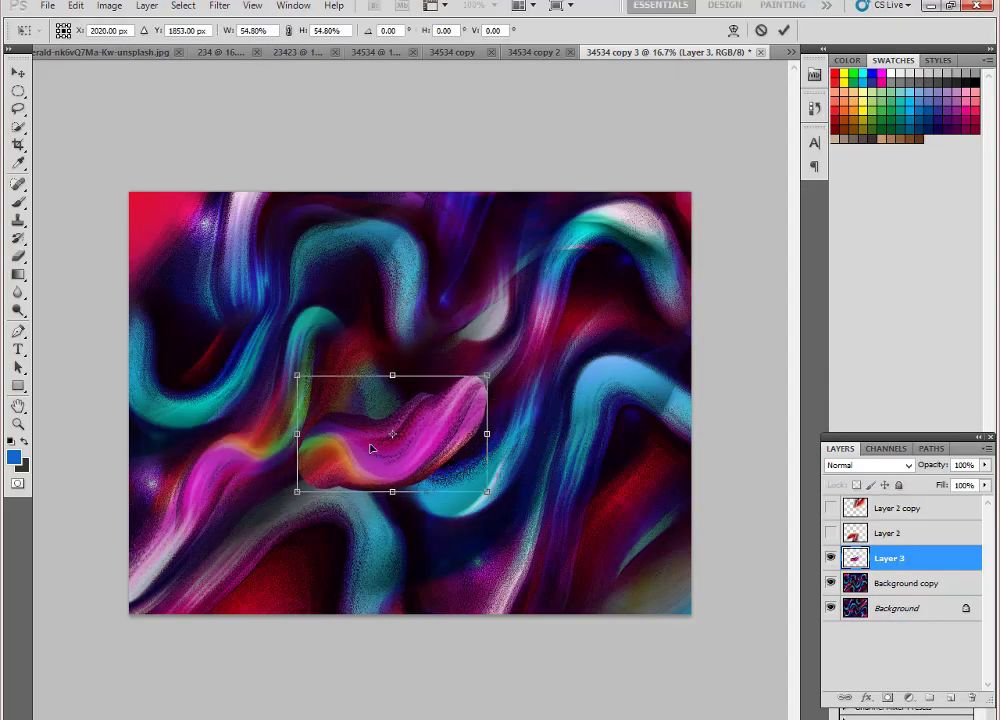
pyautogui.press('Return')
pyautogui.click(18, 256)
pyautogui.rightClick(425, 396)
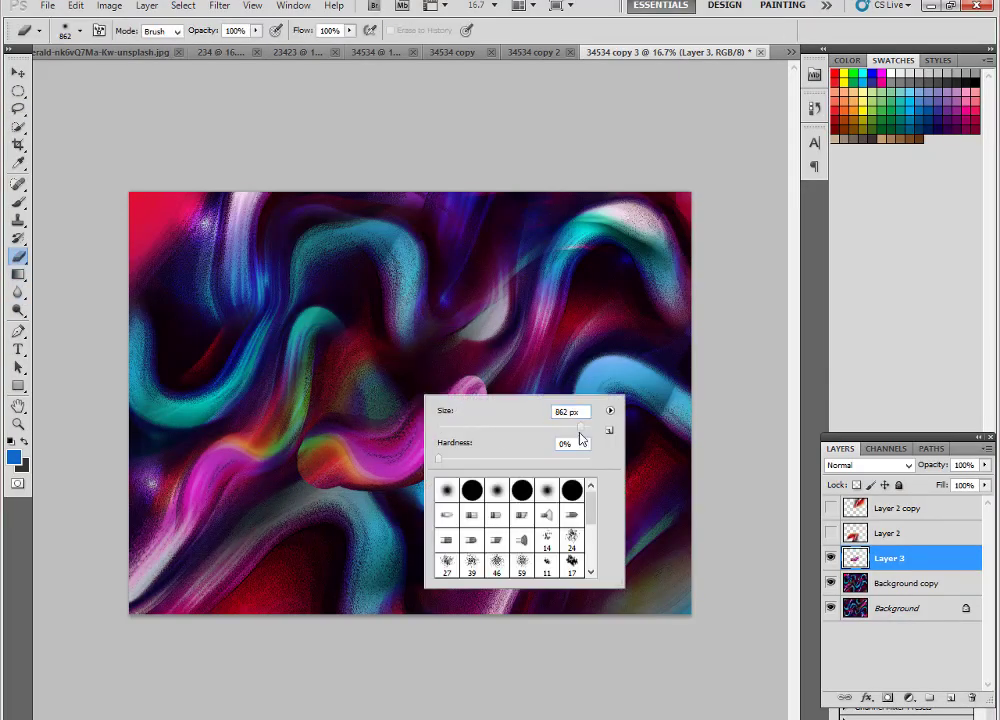
pyautogui.press('Return')
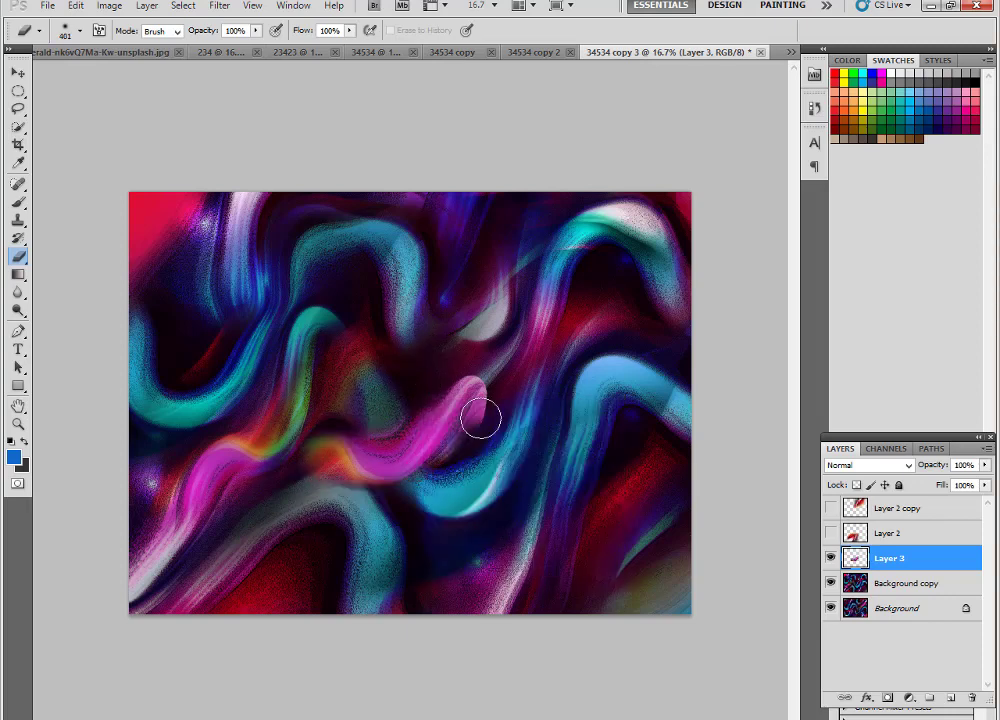
pyautogui.moveTo(480, 418); pyautogui.dragTo(485, 405)
# - Rotate the piece, shrink it to about half size, and place it on the teal strand
pyautogui.click(18, 75)
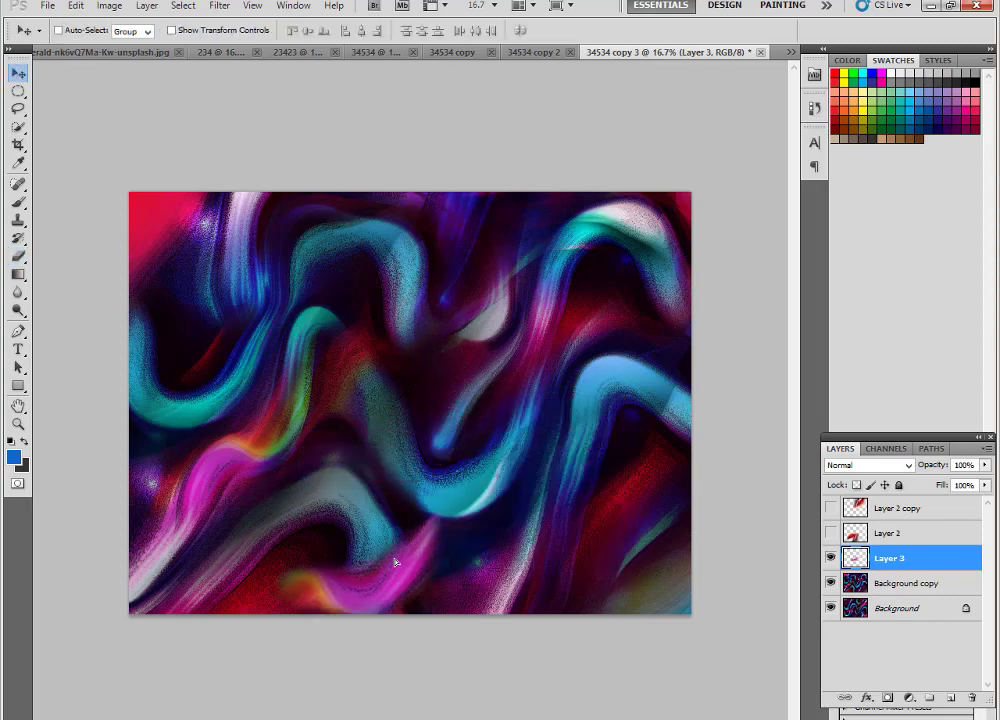
pyautogui.hotkey('ctrl', 't')
pyautogui.moveTo(465, 590); pyautogui.dragTo(420, 640)
pyautogui.moveTo(391, 424)
pyautogui.mouseDown()
pyautogui.moveTo(391, 518)
pyautogui.moveTo(364, 476)
pyautogui.moveTo(431, 536)
pyautogui.mouseUp()
pyautogui.moveTo(360, 500)
pyautogui.mouseDown()
pyautogui.moveTo(368, 517)
pyautogui.moveTo(473, 530)
pyautogui.mouseUp()
pyautogui.moveTo(532, 583); pyautogui.dragTo(563, 521)
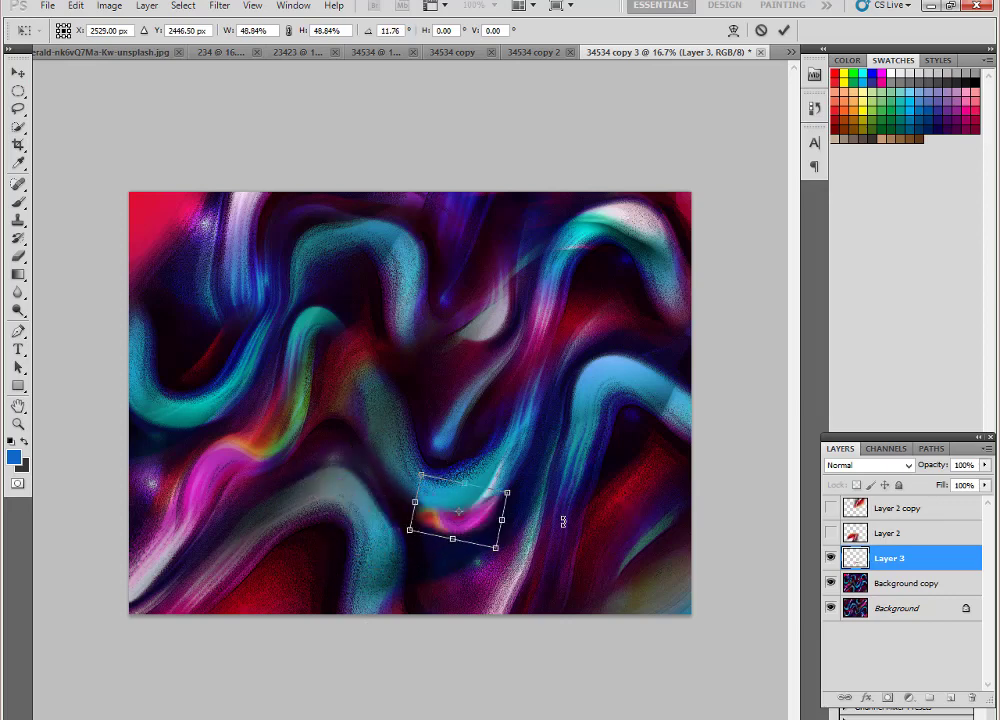
pyautogui.press('Return')
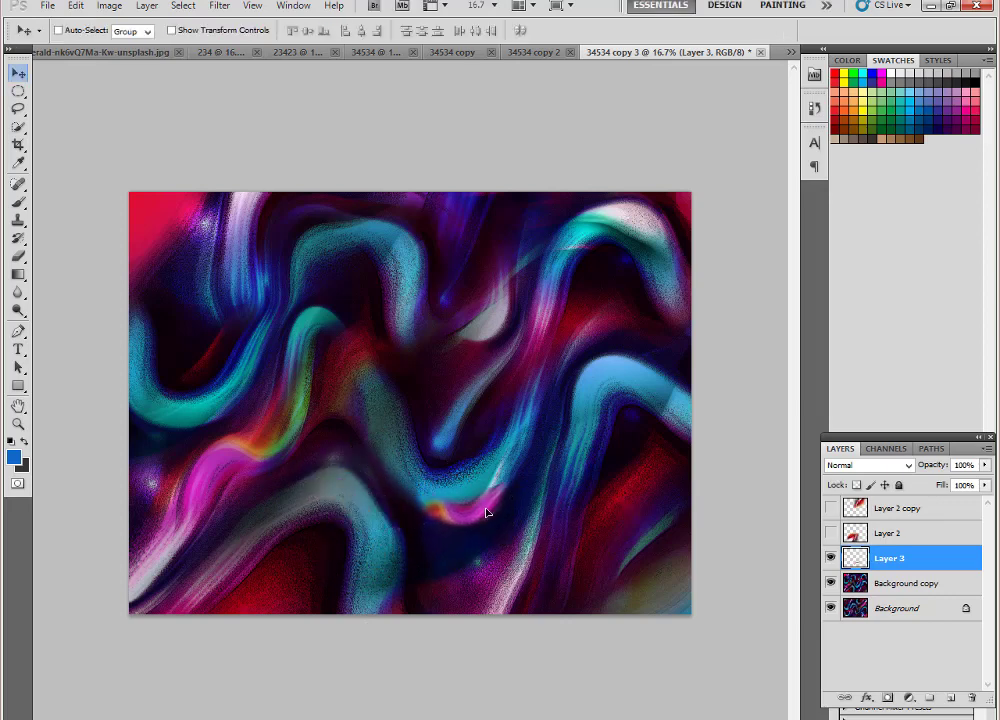
pyautogui.click(18, 256)
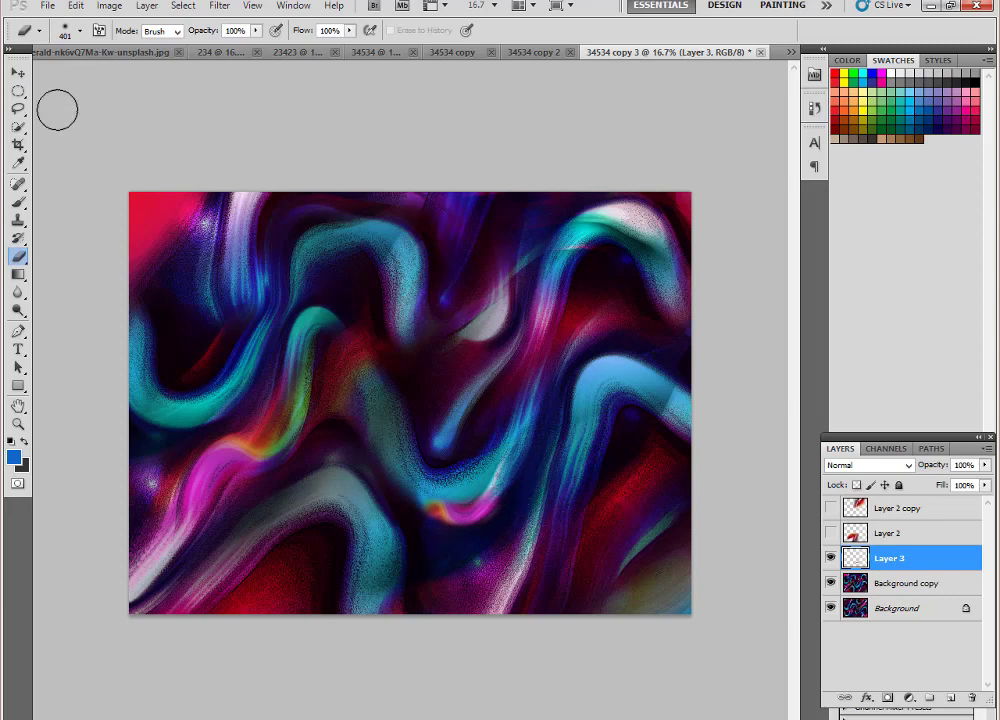
pyautogui.press('v')
# - Place rotated copies of the piece on the left teal strand and upper-right strand
pyautogui.hotkey('ctrl', 'j')
pyautogui.hotkey('ctrl', 't')
pyautogui.moveTo(385, 360); pyautogui.dragTo(392, 380)
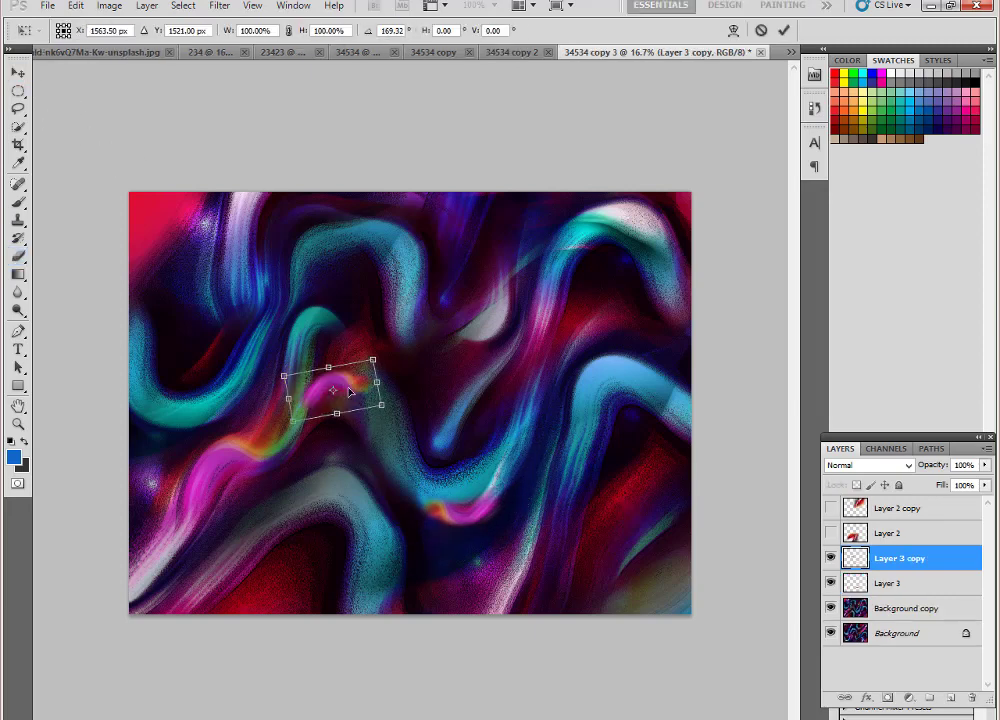
pyautogui.moveTo(330, 386)
pyautogui.mouseDown()
pyautogui.moveTo(323, 312)
pyautogui.moveTo(657, 231)
pyautogui.moveTo(578, 232)
pyautogui.mouseUp()
pyautogui.press('Return')
pyautogui.hotkey('ctrl', 'j')
pyautogui.hotkey('ctrl', 't')
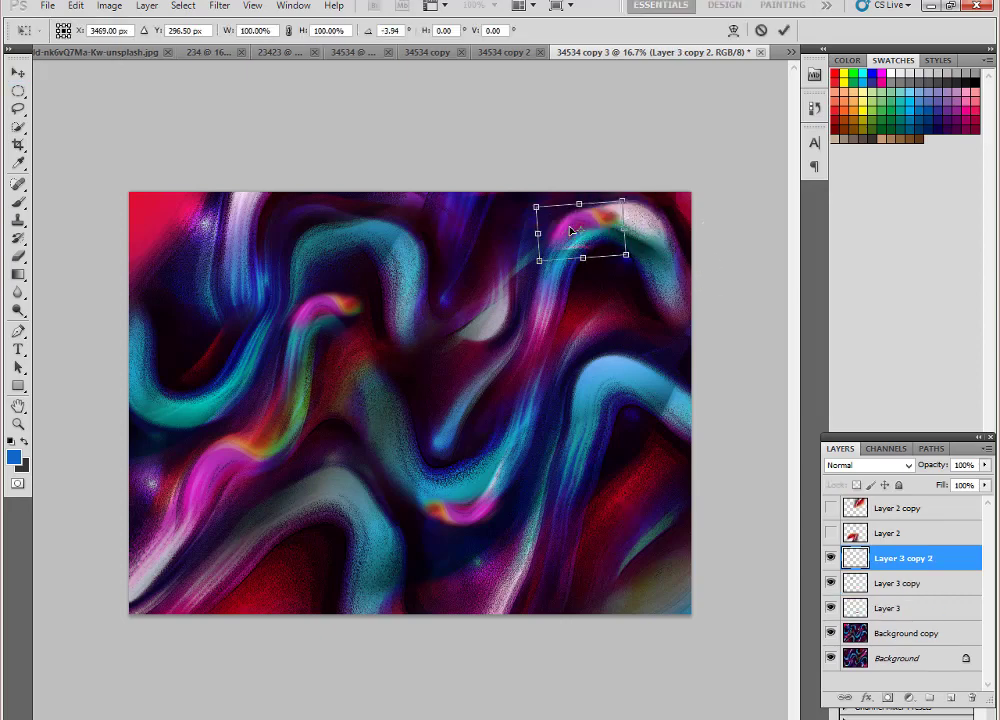
pyautogui.moveTo(641, 290); pyautogui.dragTo(665, 240)
pyautogui.press('Return')
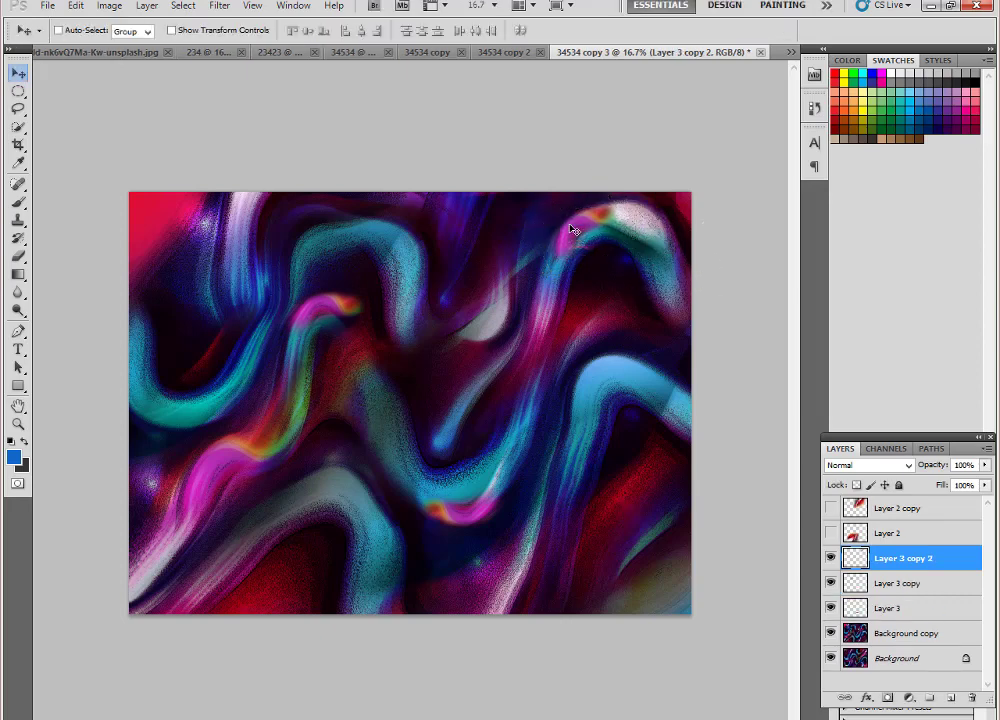
# - Reposition a copy, add third and fourth copies, and show Layer 2 copy's red strokes
pyautogui.moveTo(522, 369)
pyautogui.mouseDown()
pyautogui.moveTo(303, 427)
pyautogui.moveTo(340, 480)
pyautogui.moveTo(424, 498)
pyautogui.moveTo(673, 367)
pyautogui.mouseUp()
pyautogui.hotkey('ctrl', 'j')
pyautogui.hotkey('ctrl', 't')
pyautogui.press('Return')
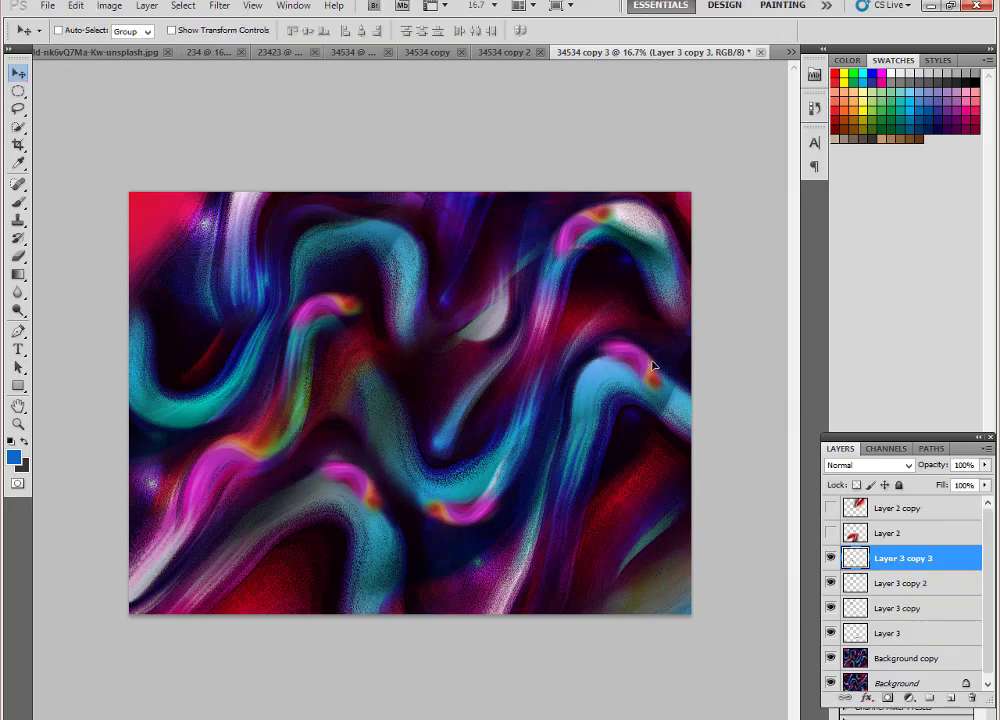
pyautogui.hotkey('ctrl', 'j')
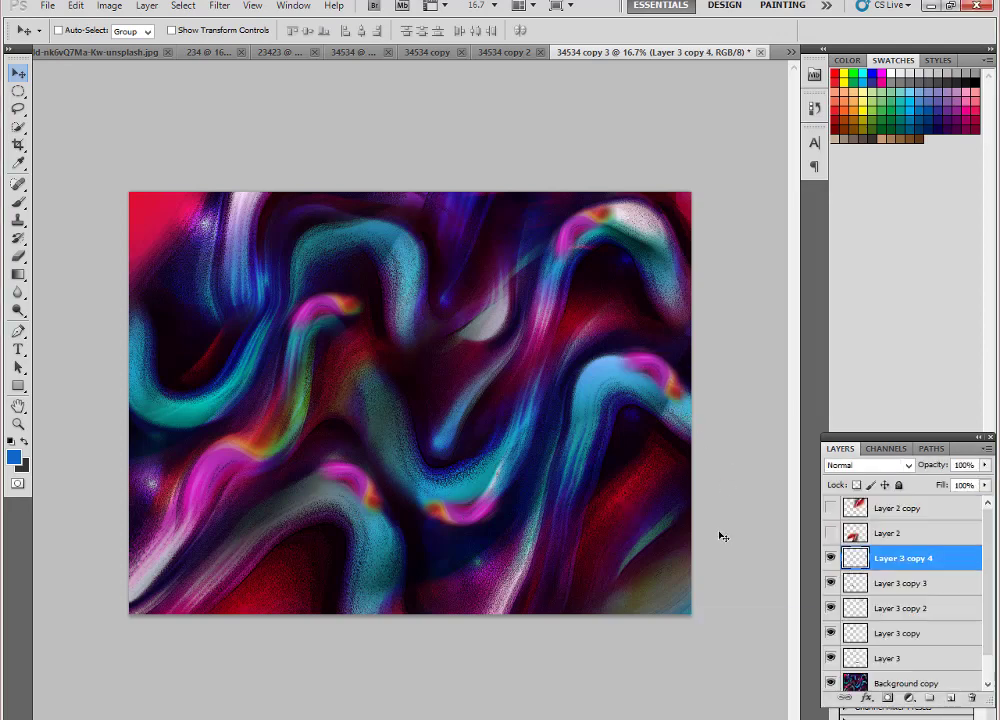
pyautogui.click(829, 508)
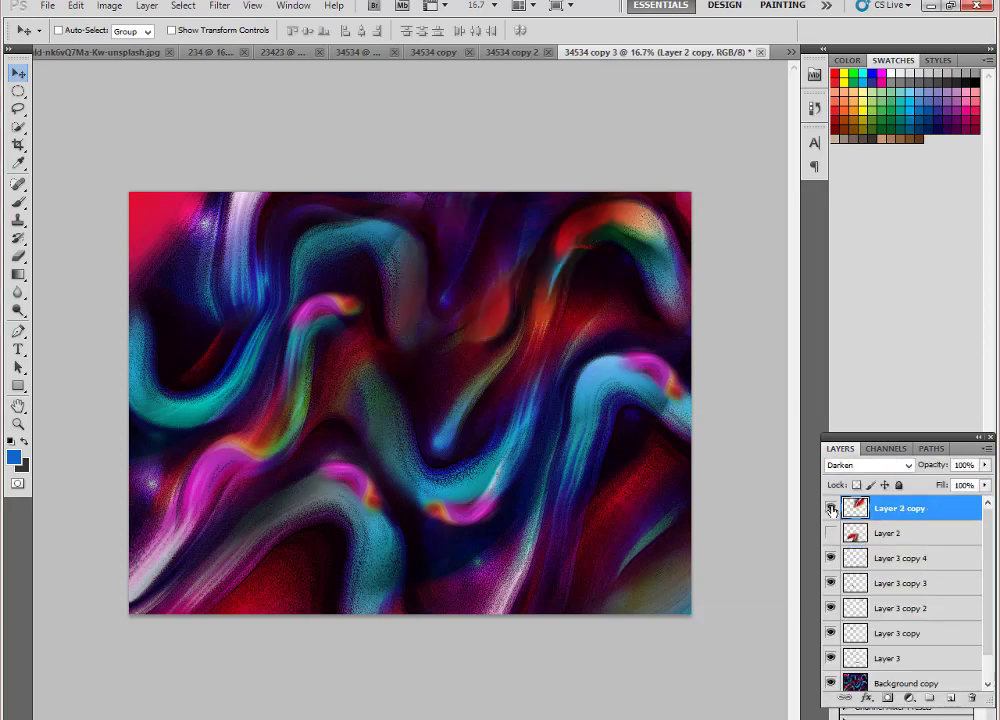
# - Shift Layer 2 copy's red strokes and set its blend mode to Lighten
pyautogui.moveTo(480, 380); pyautogui.dragTo(462, 249)
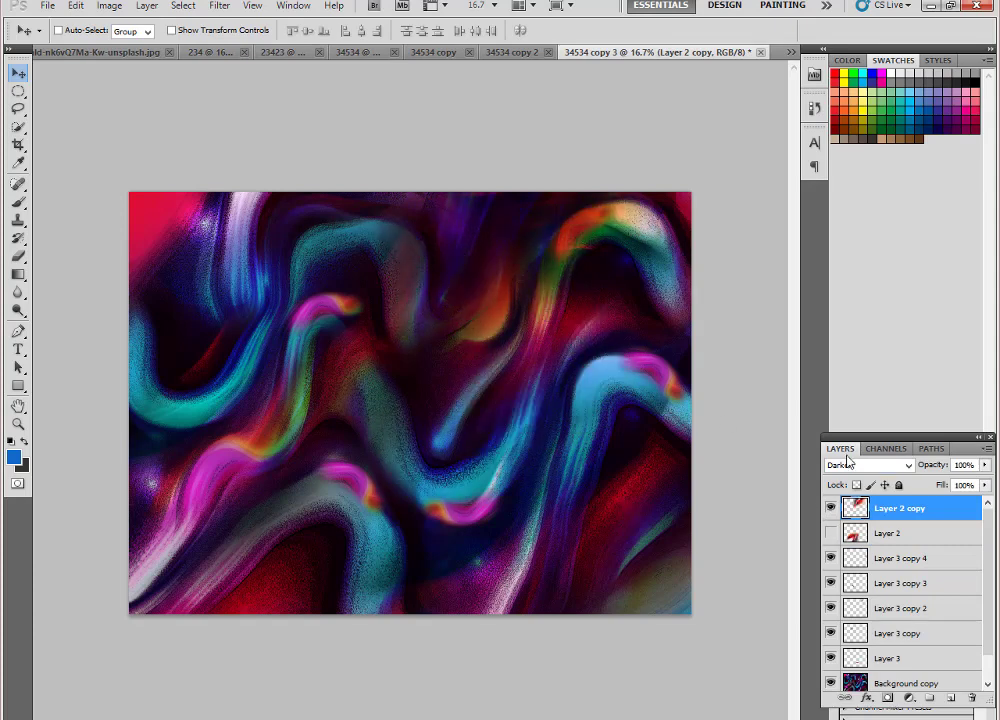
pyautogui.click(847, 465)
pyautogui.click(835, 172)
pyautogui.moveTo(558, 310)
pyautogui.mouseDown()
pyautogui.moveTo(497, 268)
pyautogui.moveTo(300, 300)
pyautogui.mouseUp()
# - Rotate the duplicated streak layer about -57 degrees
pyautogui.hotkey('ctrl', 't')
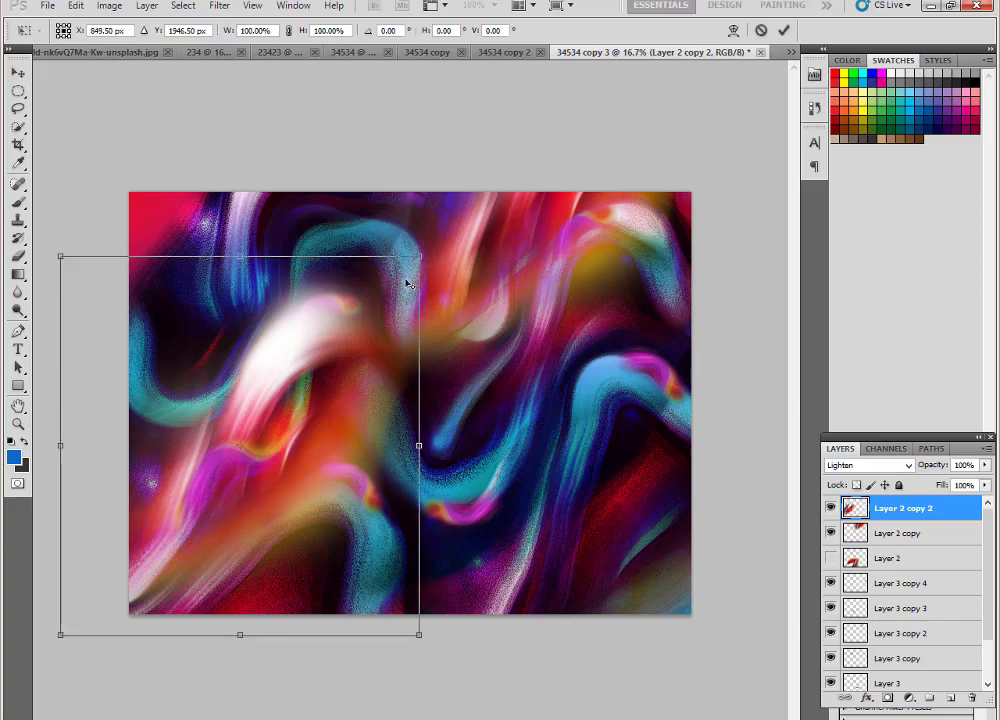
pyautogui.moveTo(407, 283)
pyautogui.mouseDown()
pyautogui.moveTo(364, 328)
pyautogui.moveTo(437, 261)
pyautogui.moveTo(264, 340)
pyautogui.mouseUp()
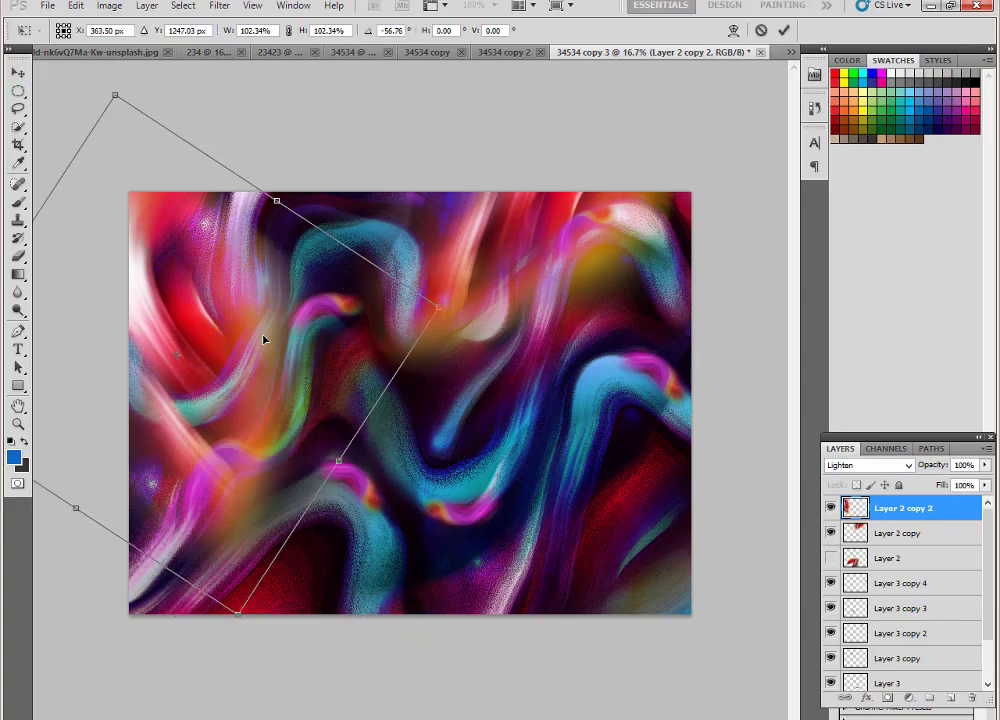
pyautogui.press('Return')
# - Move a streak copy lower right, shrink it to about 68%, and hue-shift it pink
pyautogui.moveTo(480, 335); pyautogui.dragTo(619, 553)
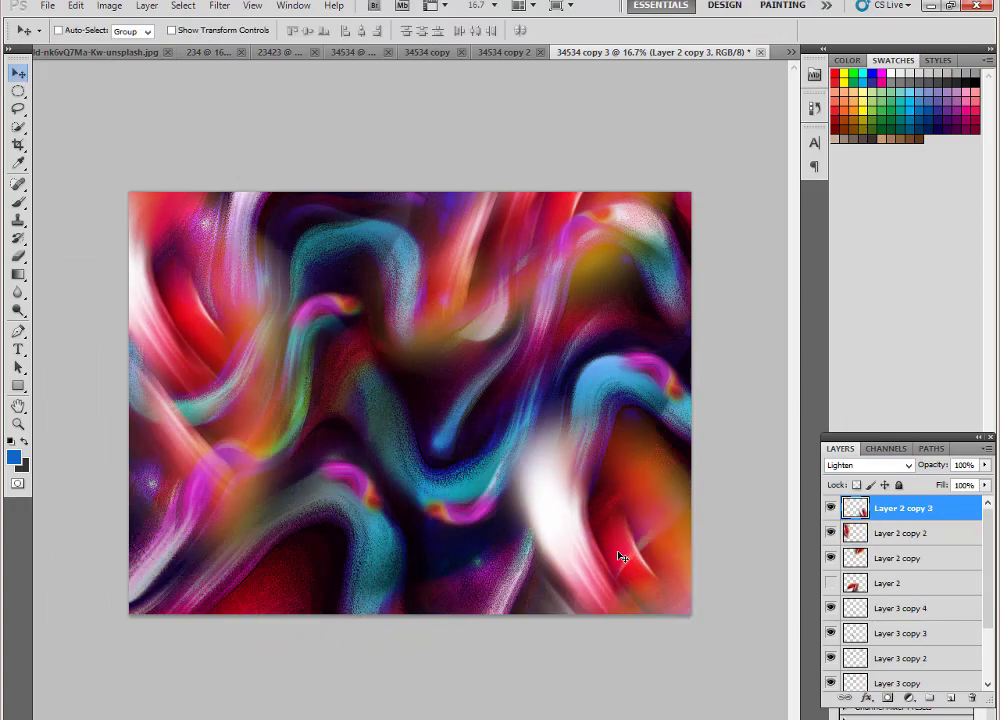
pyautogui.hotkey('ctrl', 't')
pyautogui.moveTo(779, 395); pyautogui.dragTo(744, 462)
pyautogui.press('Return')
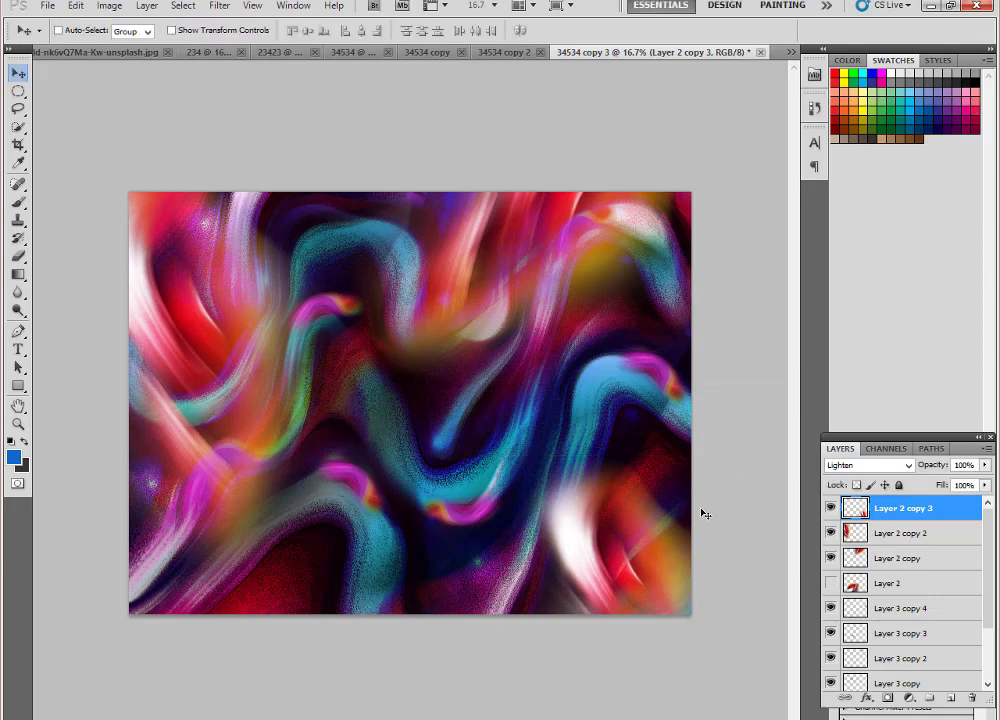
pyautogui.hotkey('ctrl', 'u')
pyautogui.moveTo(564, 132)
pyautogui.mouseDown()
pyautogui.moveTo(621, 132)
pyautogui.moveTo(529, 137)
pyautogui.mouseUp()
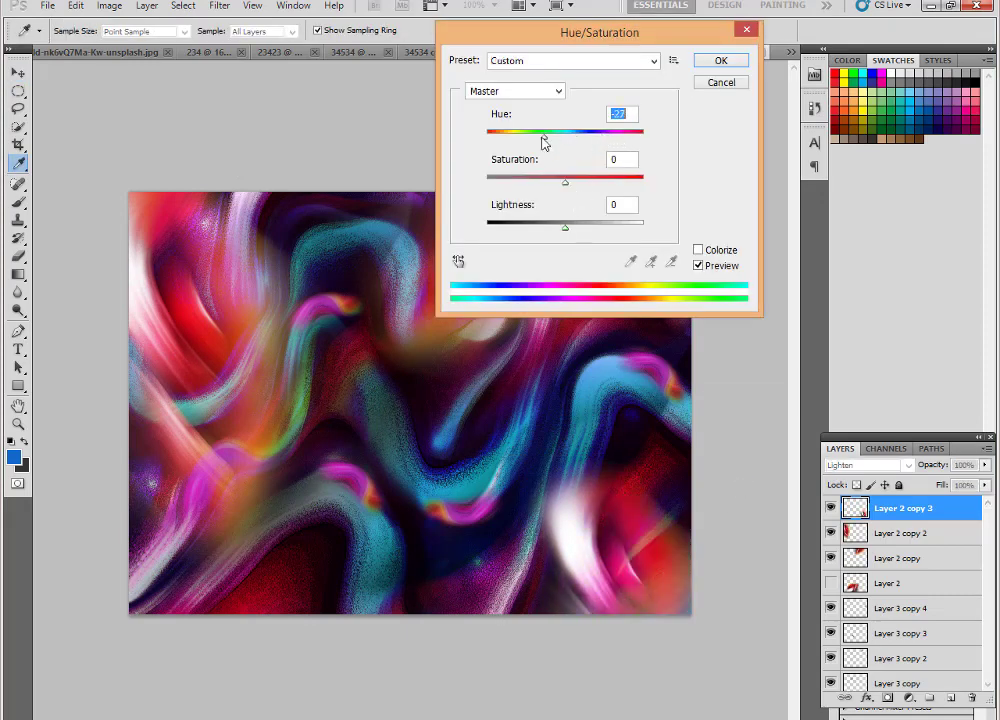
pyautogui.press('Return')
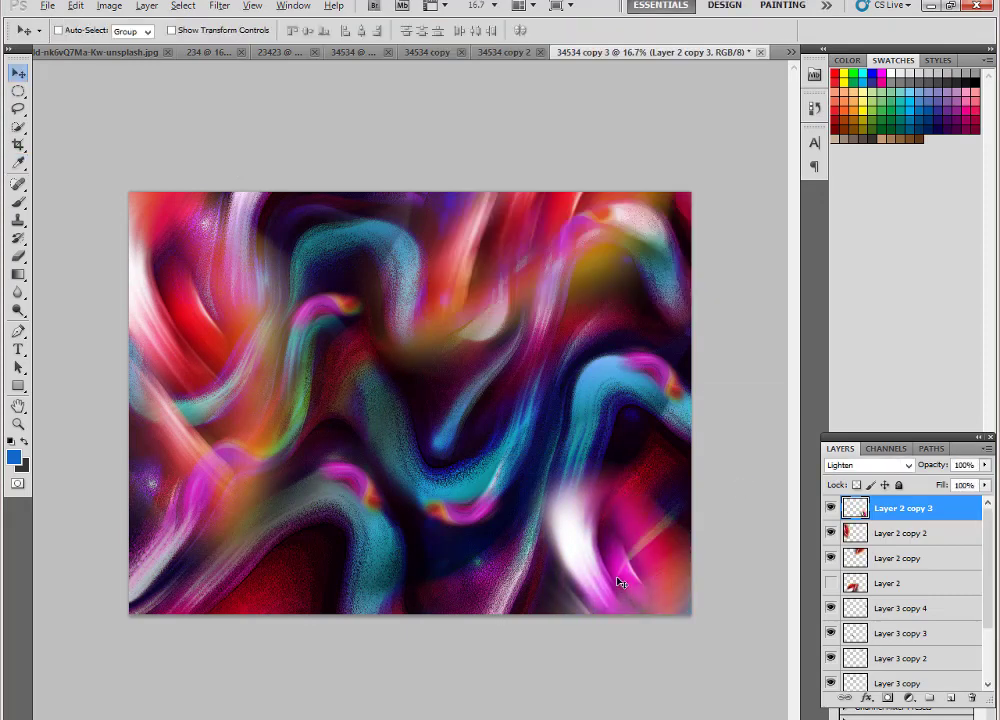
# - Duplicate the image as 34534 copy 4
pyautogui.press('z')
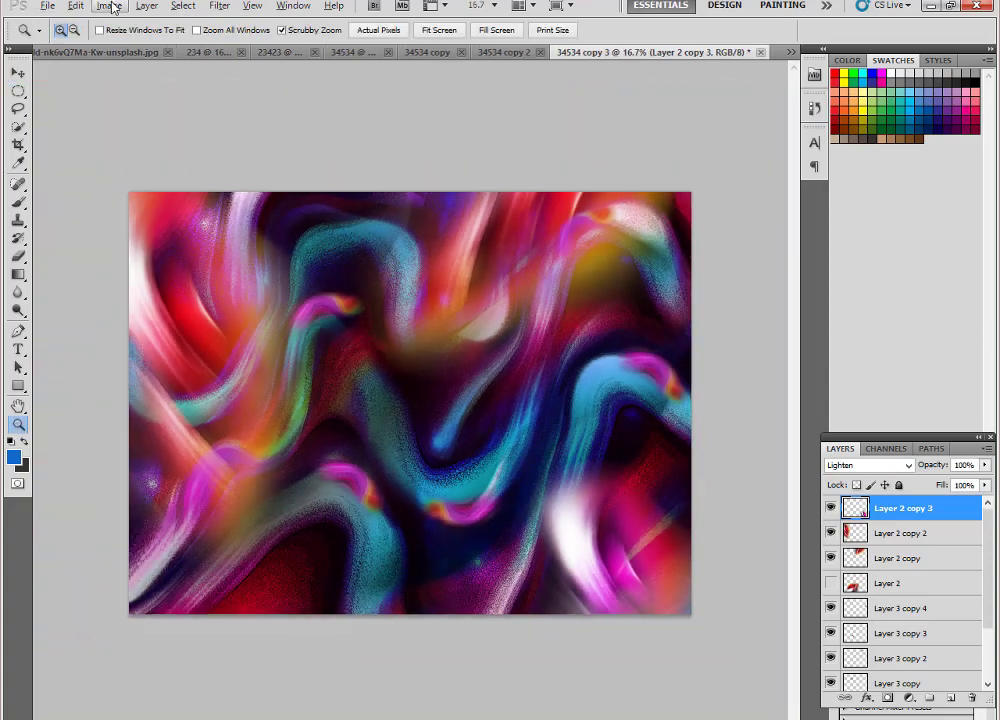
pyautogui.click(113, 8)
pyautogui.click(132, 212)
pyautogui.click(629, 250)
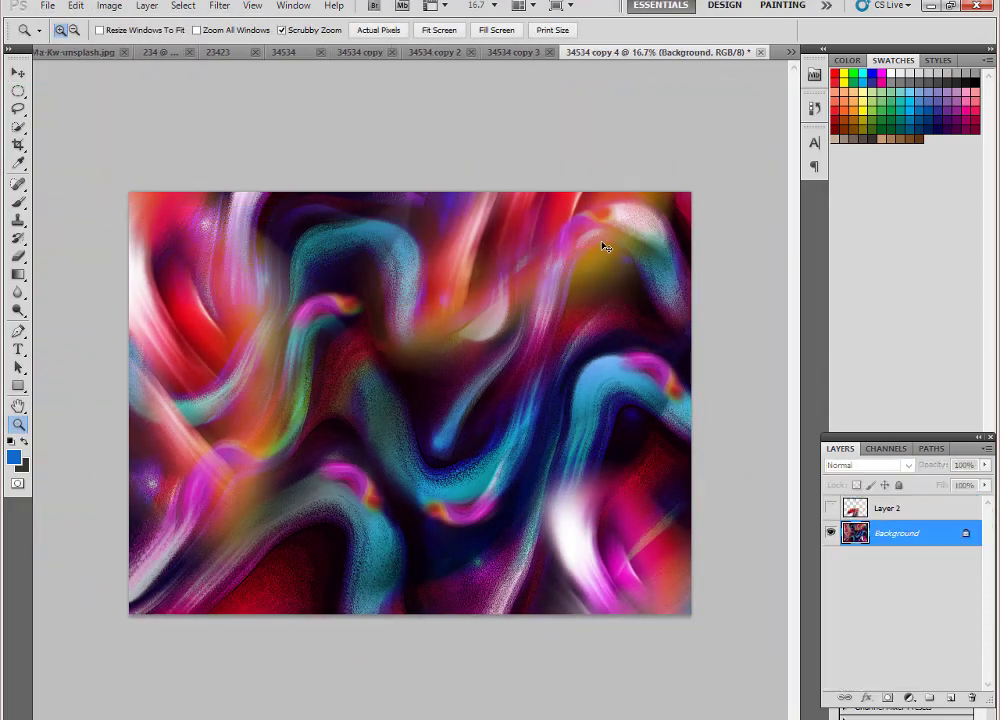
# - Duplicate the Background layer and dodge the upper-left red area at 50% midtones
pyautogui.hotkey('ctrl', 'j')
pyautogui.click(393, 482)
pyautogui.press('o')
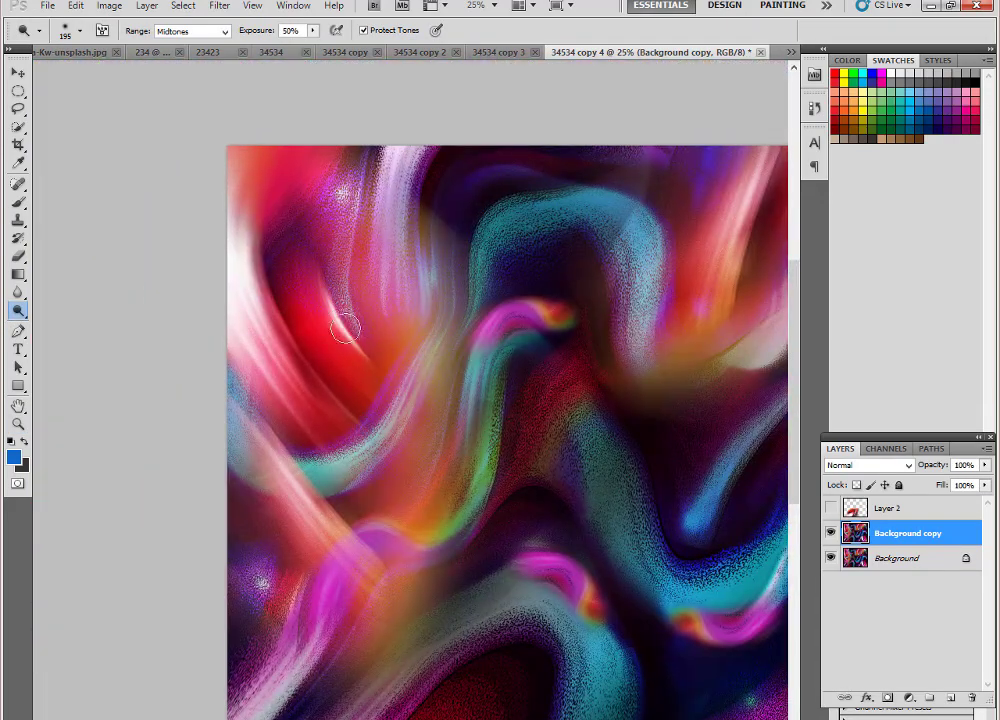
pyautogui.moveTo(345, 329)
pyautogui.mouseDown()
pyautogui.moveTo(440, 346)
pyautogui.moveTo(350, 455)
pyautogui.moveTo(497, 431)
pyautogui.mouseUp()
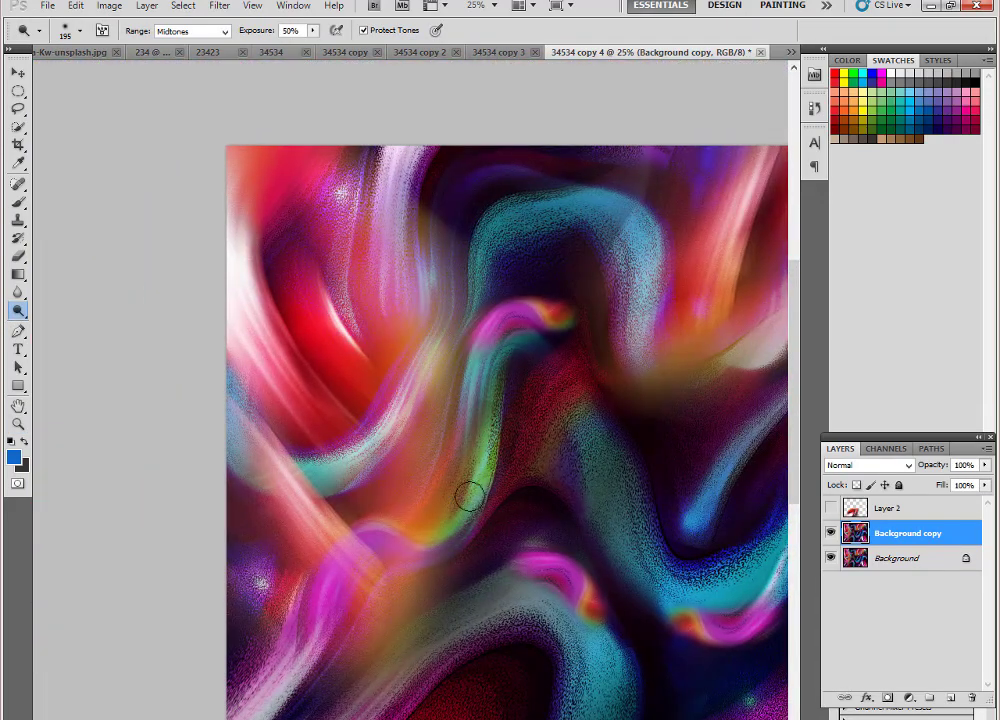
# - Pan around the artwork's edges and dodge a teal streak toward the lower left
pyautogui.moveTo(469, 496); pyautogui.dragTo(491, 433)
pyautogui.moveTo(453, 323); pyautogui.dragTo(330, 220)
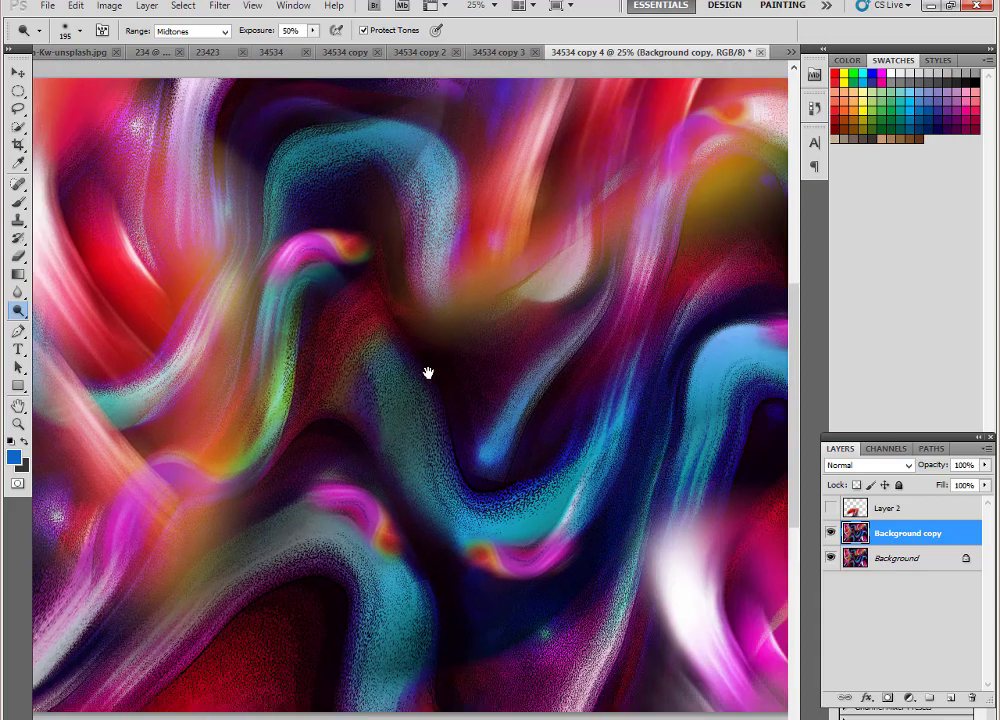
pyautogui.moveTo(426, 372); pyautogui.dragTo(330, 290)
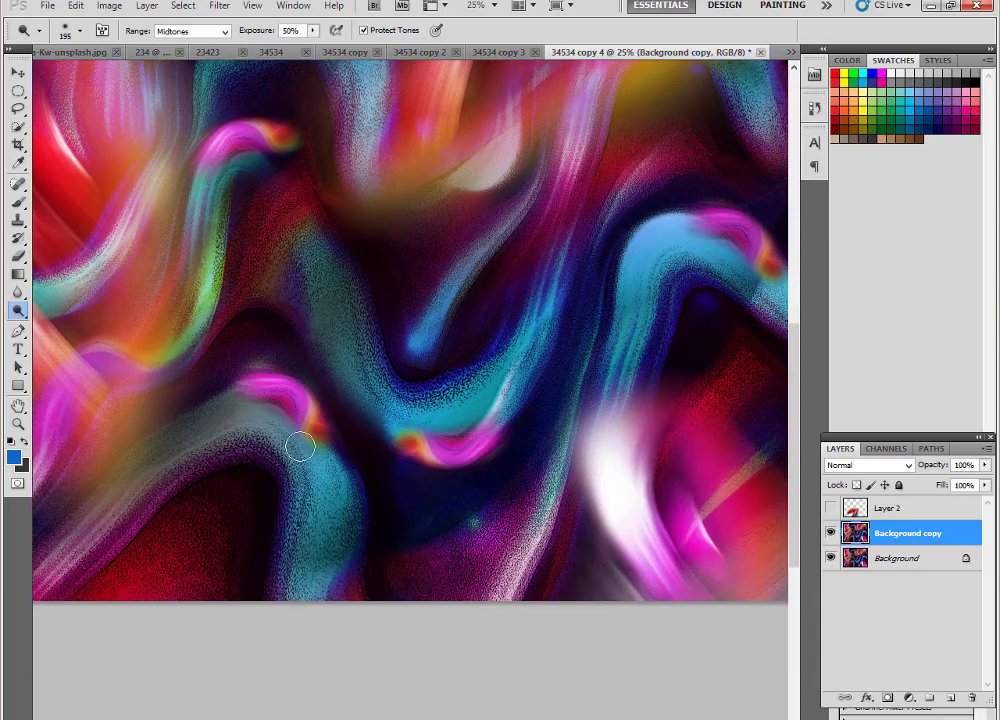
pyautogui.moveTo(620, 542); pyautogui.dragTo(480, 515)
pyautogui.moveTo(475, 340); pyautogui.dragTo(431, 462)
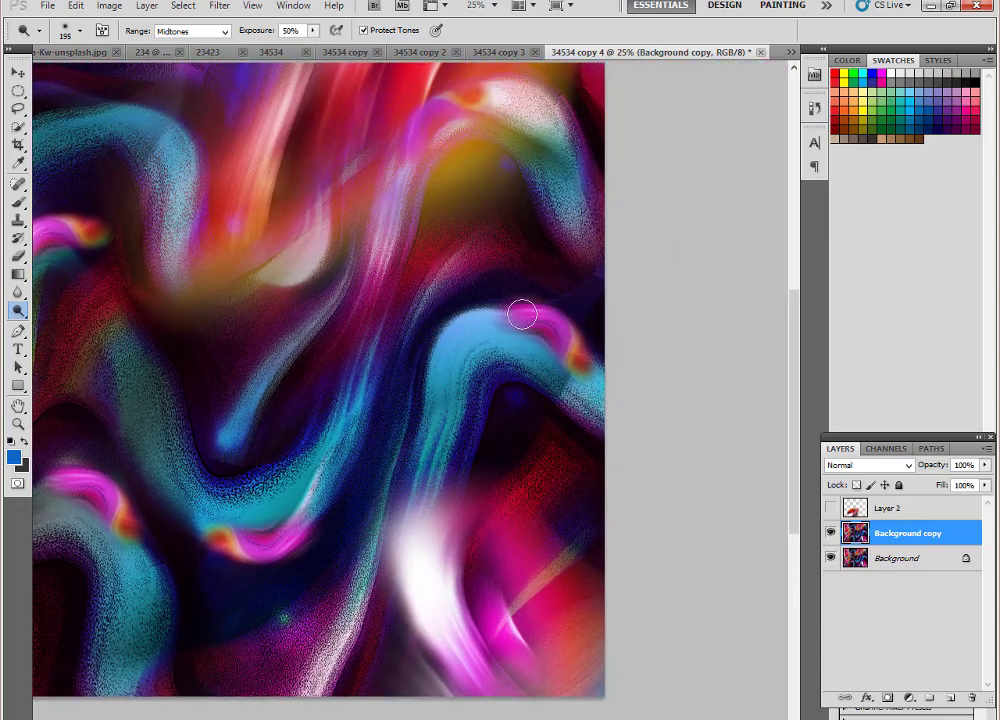
pyautogui.moveTo(456, 317); pyautogui.dragTo(548, 533)
pyautogui.moveTo(482, 580); pyautogui.dragTo(498, 480)
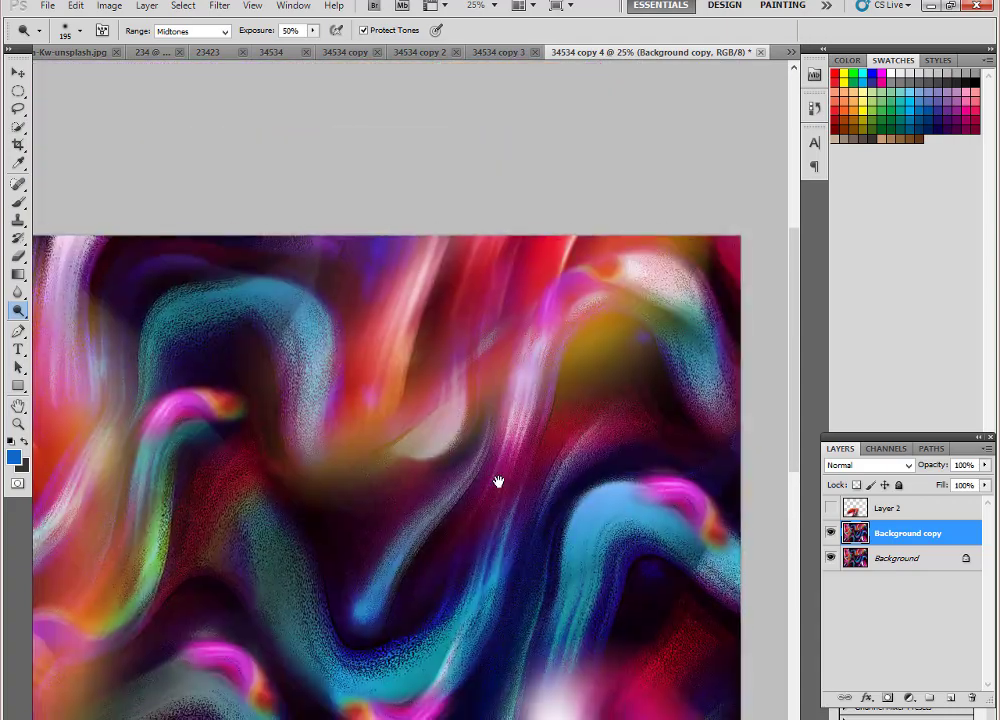
pyautogui.moveTo(373, 406); pyautogui.dragTo(365, 357)
pyautogui.scroll(-5, 300, 425)
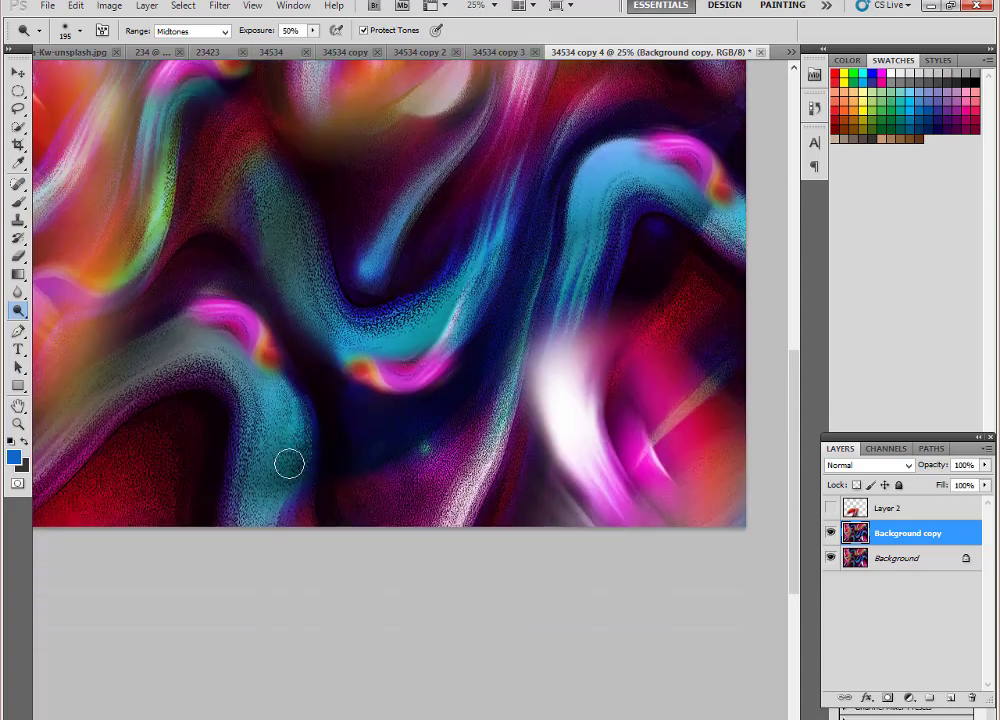
pyautogui.moveTo(285, 455); pyautogui.dragTo(365, 486)
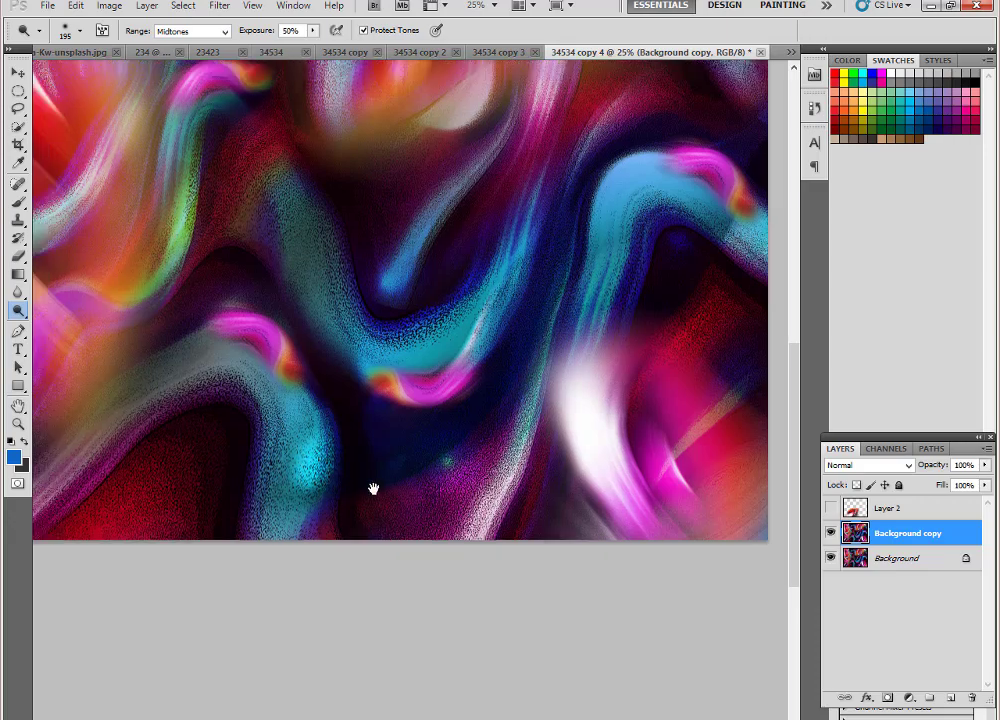
pyautogui.moveTo(250, 380)
pyautogui.mouseDown()
pyautogui.moveTo(130, 490)
pyautogui.moveTo(239, 555)
pyautogui.mouseUp()
# - Zoom out to view the whole image at 16.7%
pyautogui.press('z')
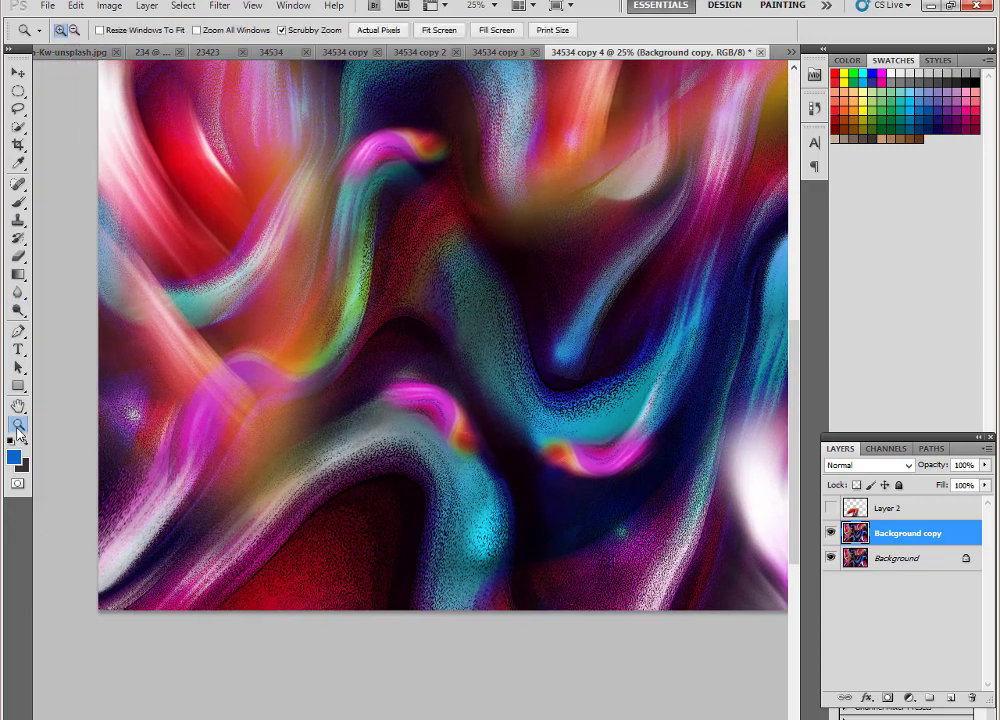
pyautogui.keyDown('alt'); pyautogui.click(427, 507); pyautogui.keyUp('alt')
pyautogui.moveTo(427, 507); pyautogui.dragTo(449, 494)
# - Crop a sliver off the bottom edge of the image
pyautogui.click(19, 147)
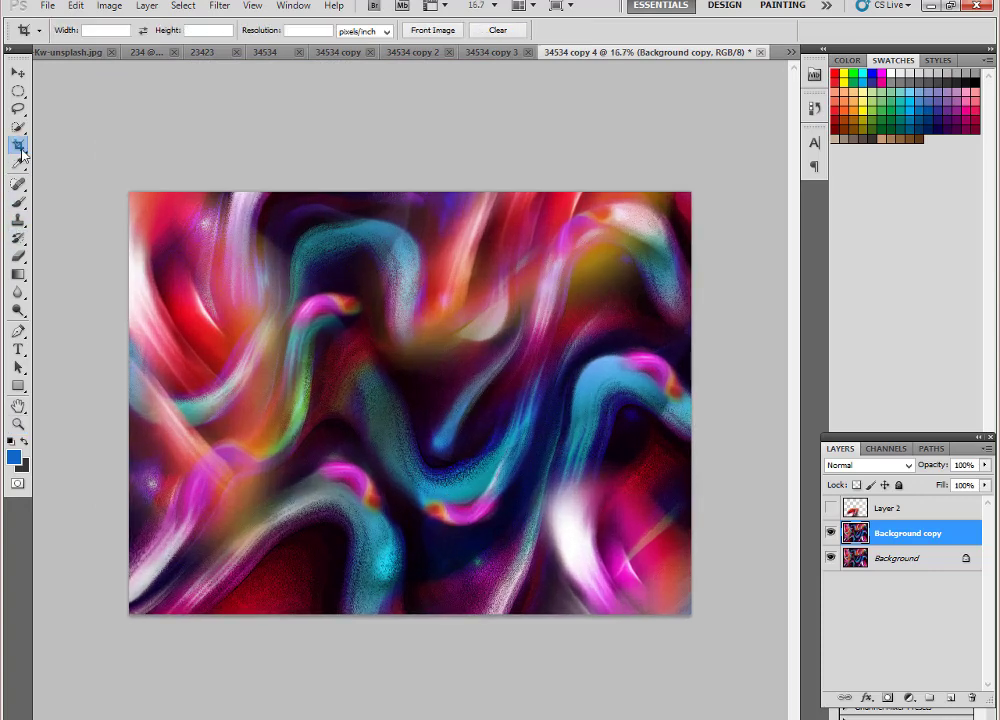
pyautogui.moveTo(751, 590); pyautogui.dragTo(750, 600)
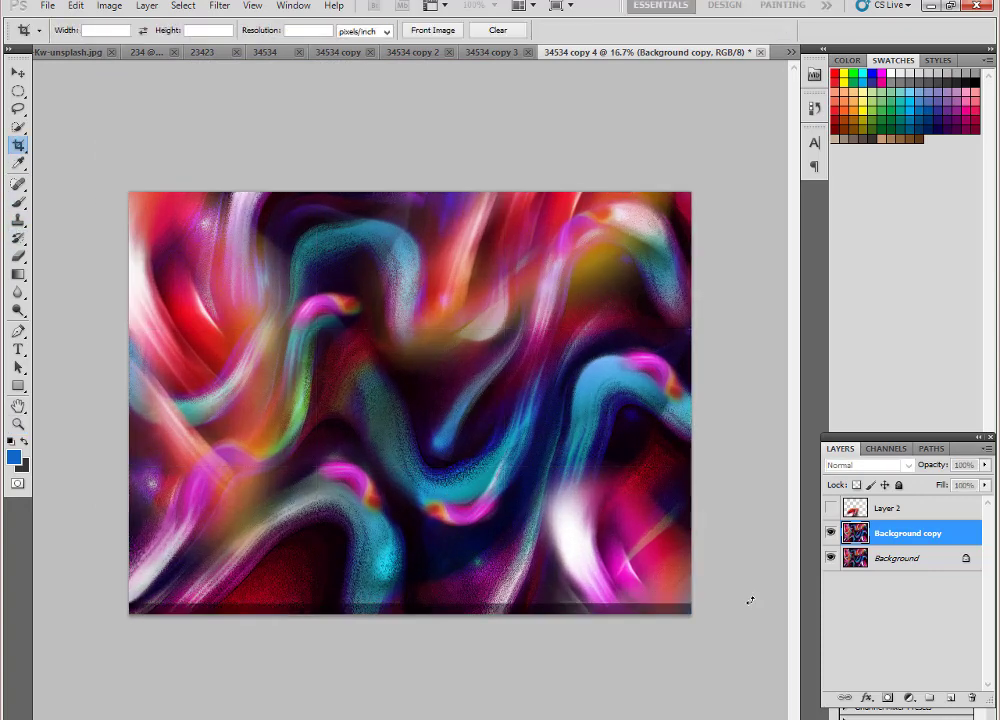
pyautogui.click(18, 424)
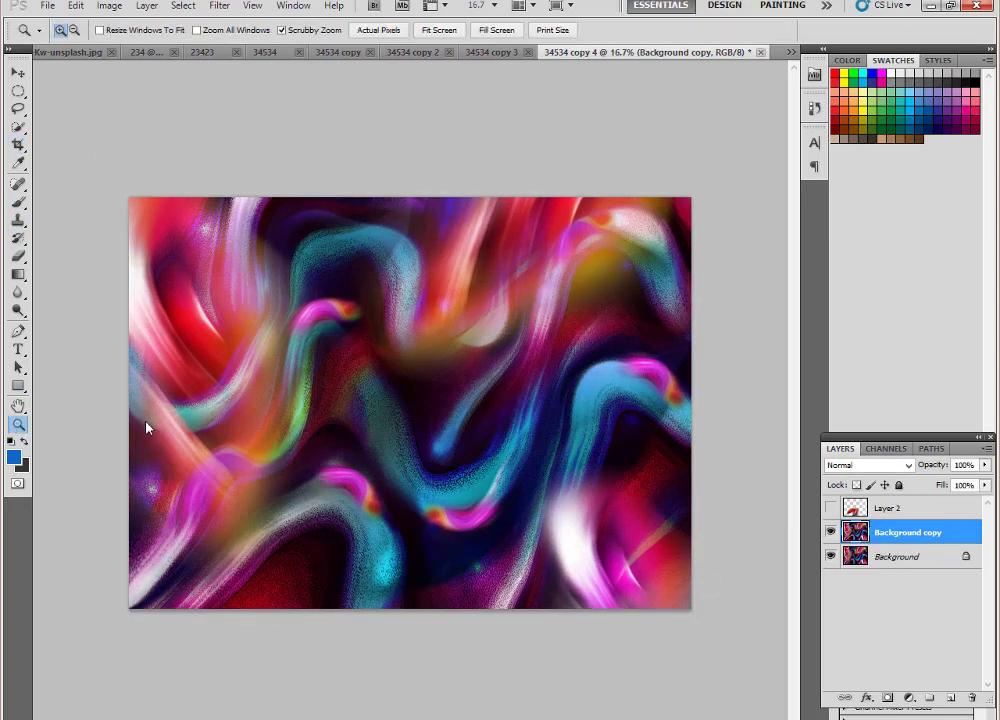
pyautogui.click(353, 388)
# - Apply Unsharp Mask at 127%, radius 5.9 px, threshold 0, and inspect the texture
pyautogui.click(220, 6)
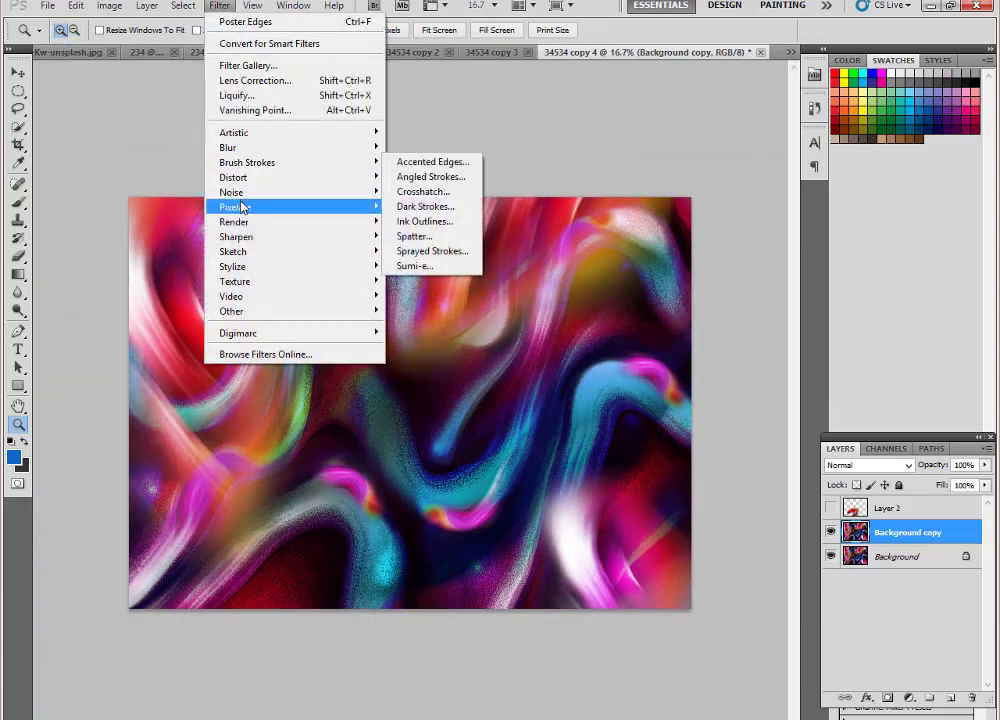
pyautogui.moveTo(236, 237)
pyautogui.click(425, 295)
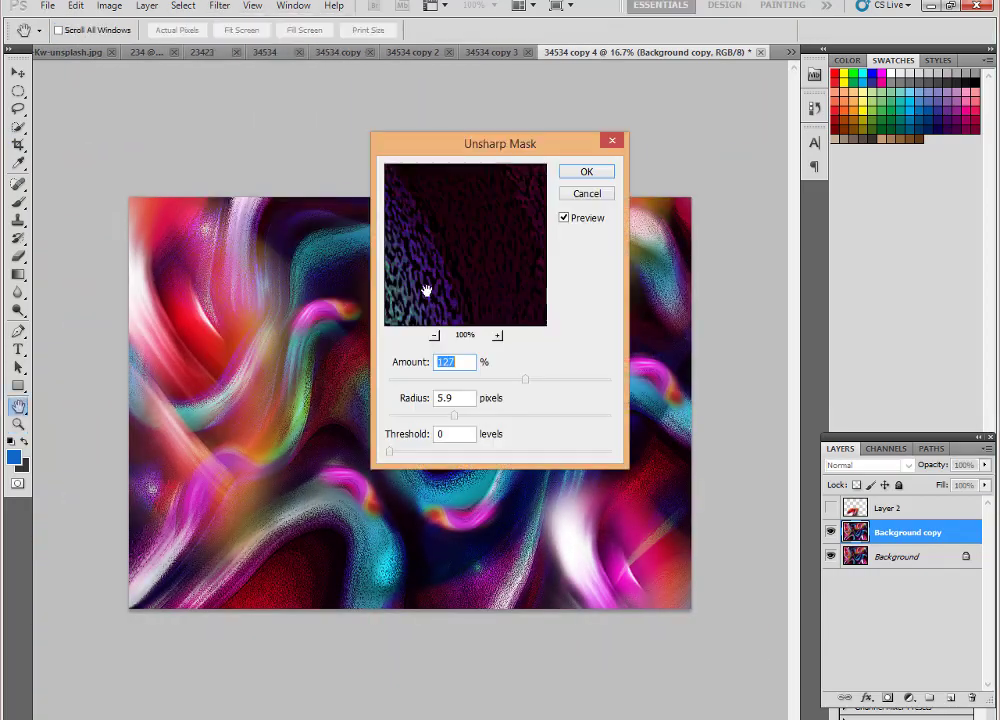
pyautogui.click(588, 176)
pyautogui.press('z')
pyautogui.click(484, 468)
pyautogui.click(498, 457)
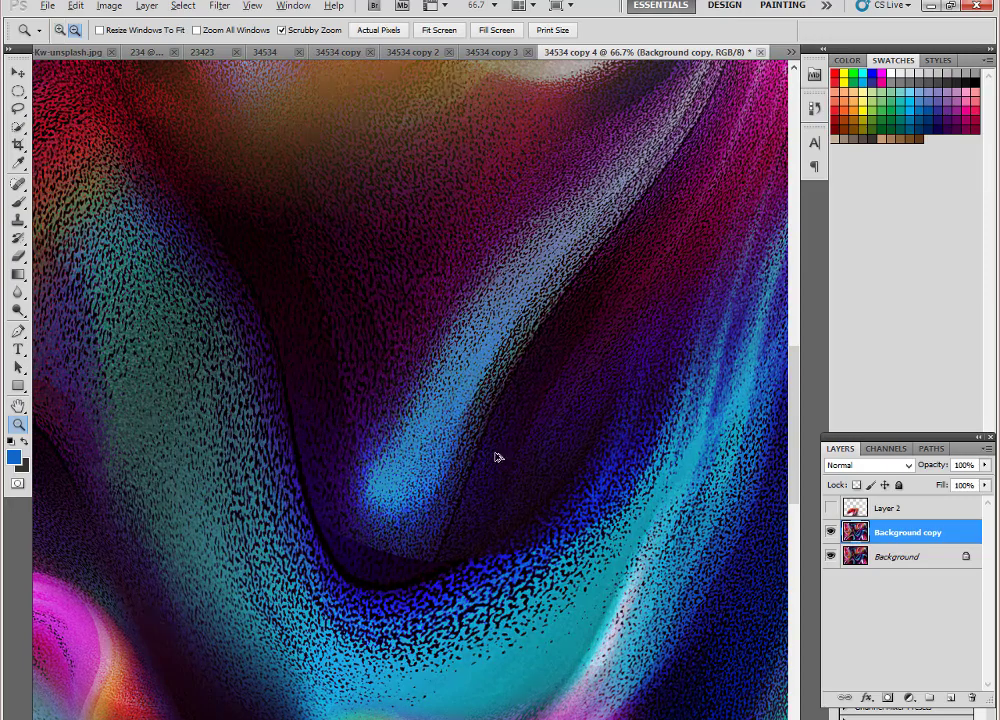
pyautogui.keyDown('alt'); pyautogui.click(493, 451); pyautogui.keyUp('alt')
pyautogui.keyDown('alt'); pyautogui.click(493, 451); pyautogui.keyUp('alt')
# - Apply the same Unsharp Mask (127%, 5.9 px) a second time
pyautogui.click(220, 6)
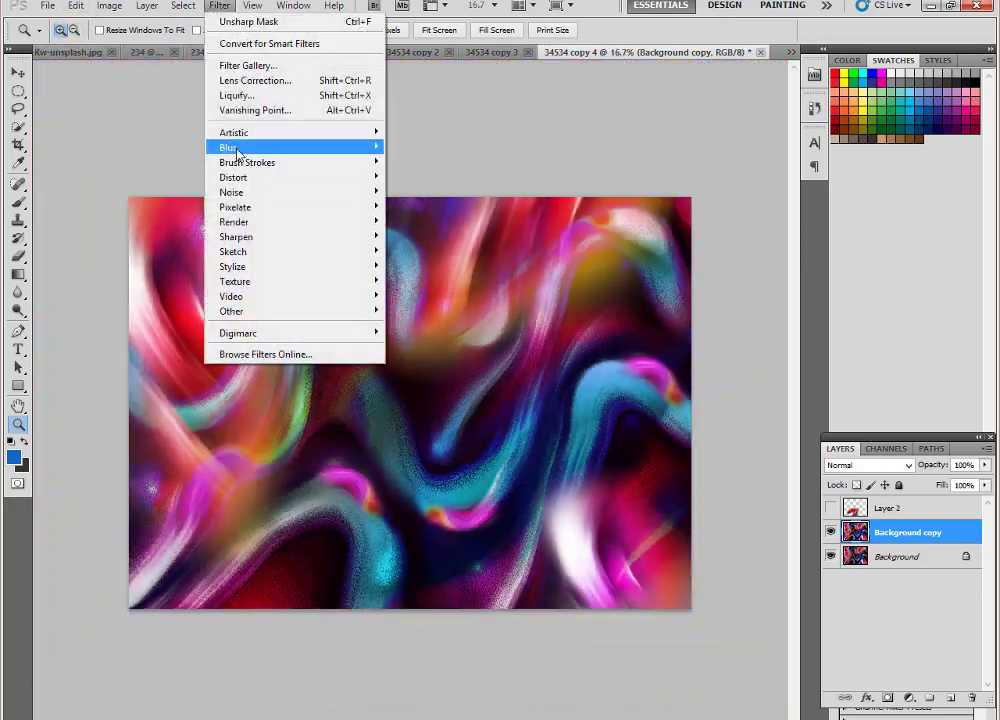
pyautogui.moveTo(236, 237)
pyautogui.click(428, 292)
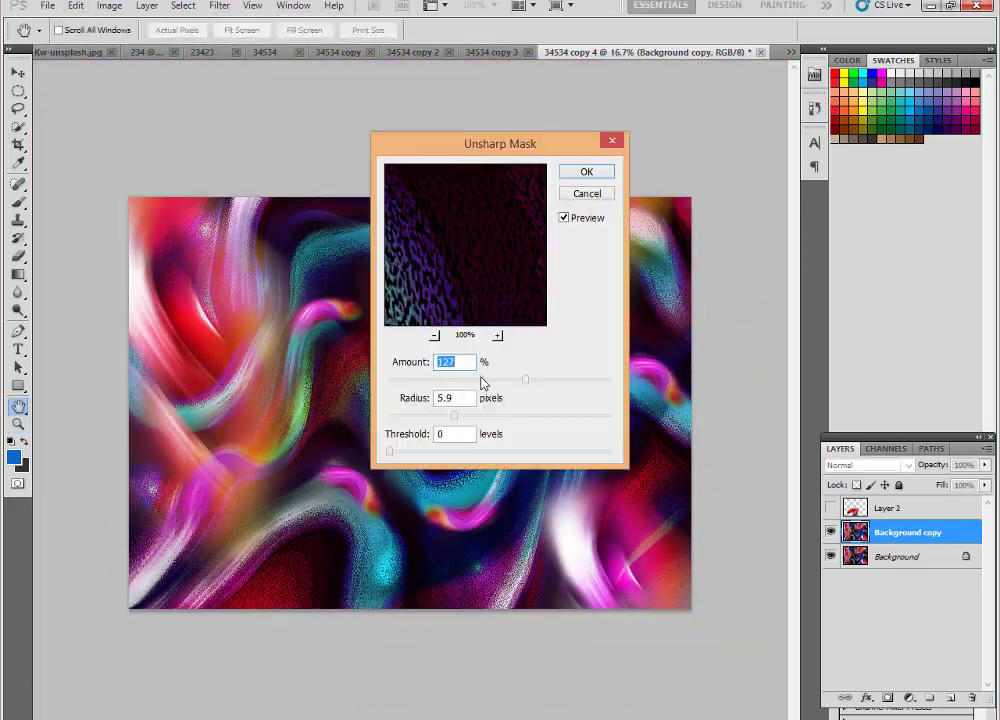
pyautogui.click(586, 174)
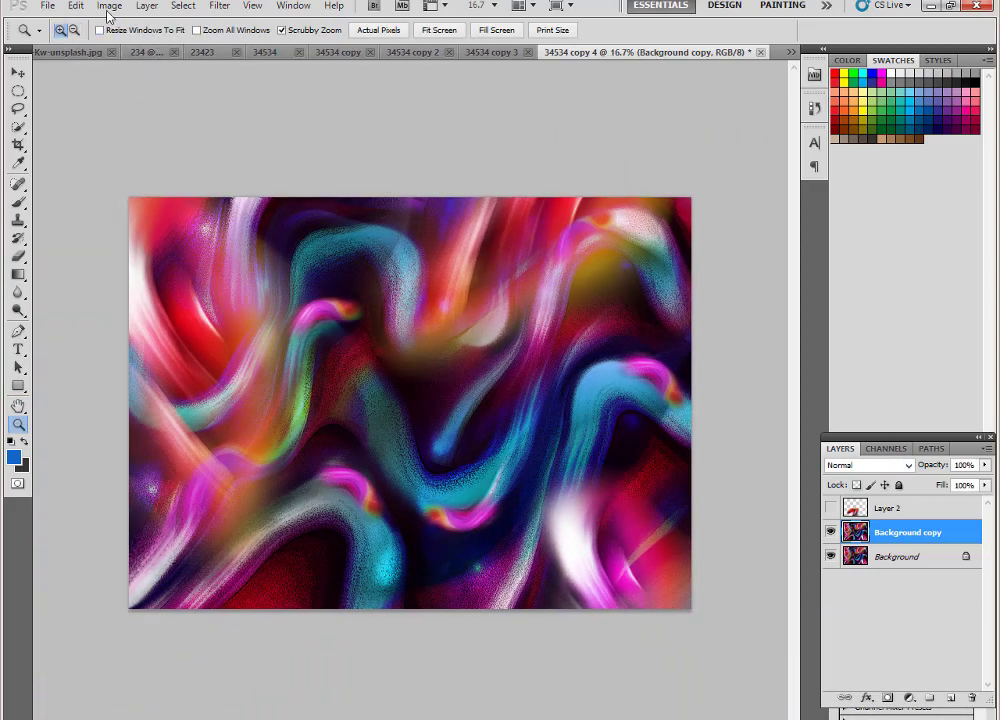
pyautogui.click(109, 5)
# - Duplicate the image as 34534 copy 5 and crop its top and bottom edges
pyautogui.click(129, 213)
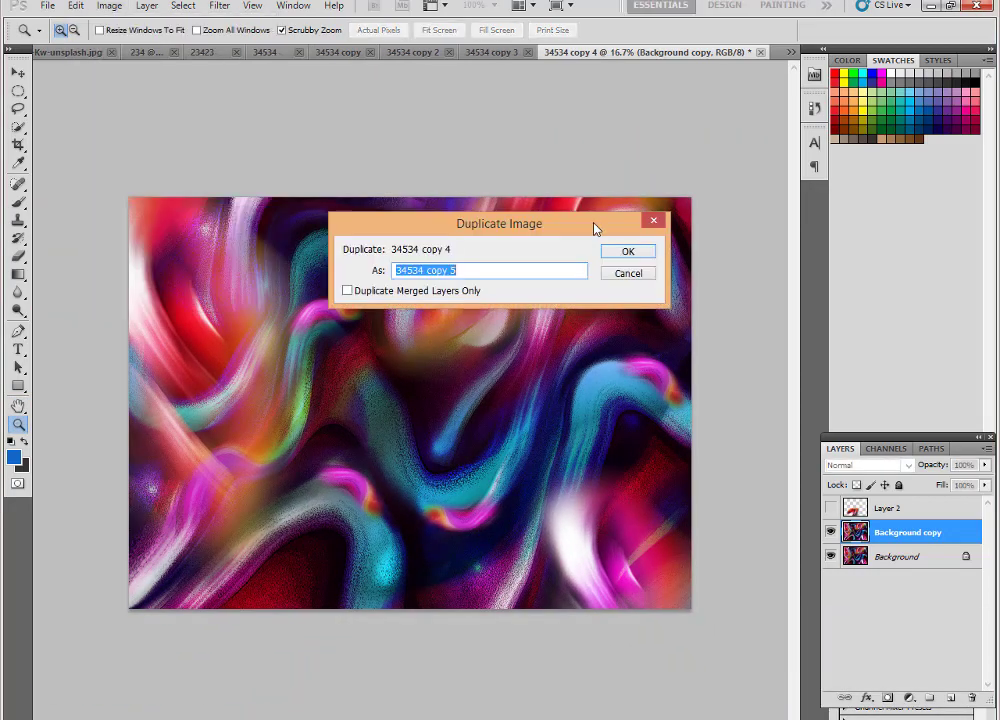
pyautogui.click(624, 252)
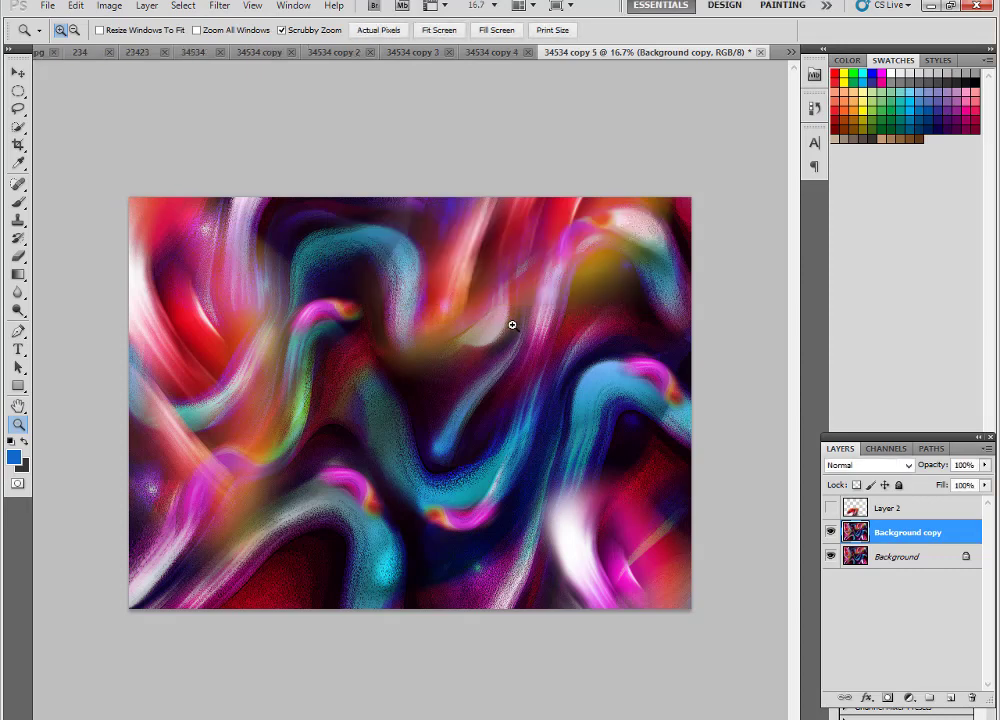
pyautogui.click(17, 147)
pyautogui.moveTo(716, 597); pyautogui.dragTo(710, 597)
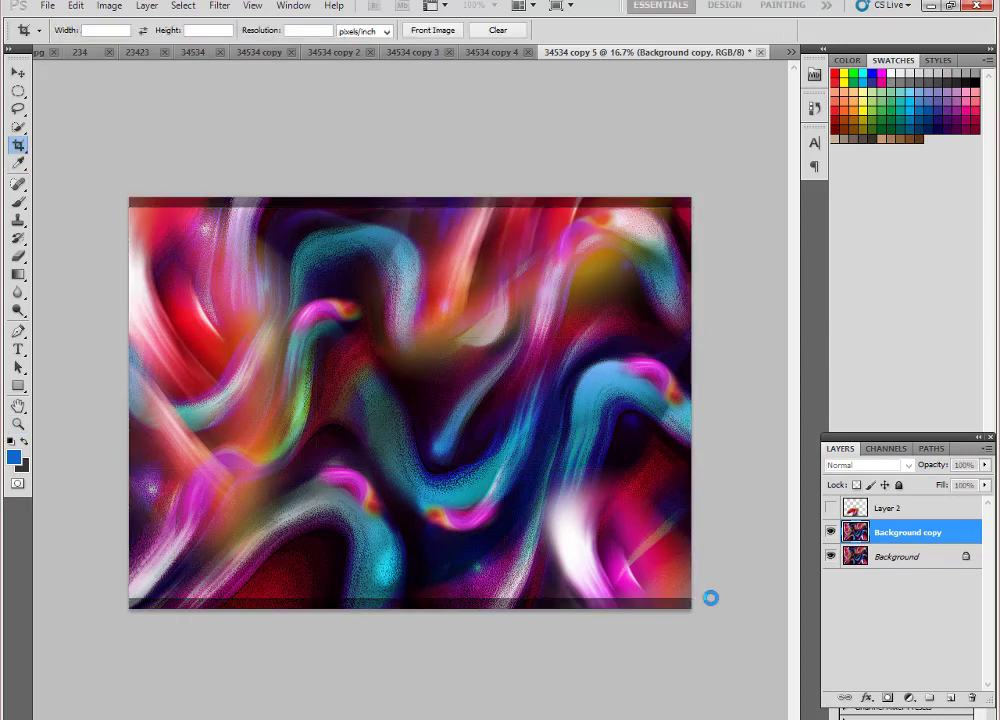
pyautogui.press('Return')
# - Apply Plastic Wrap (Highlight Strength 11, Detail 7, Smoothness 11) and check it zoomed in
pyautogui.click(219, 5)
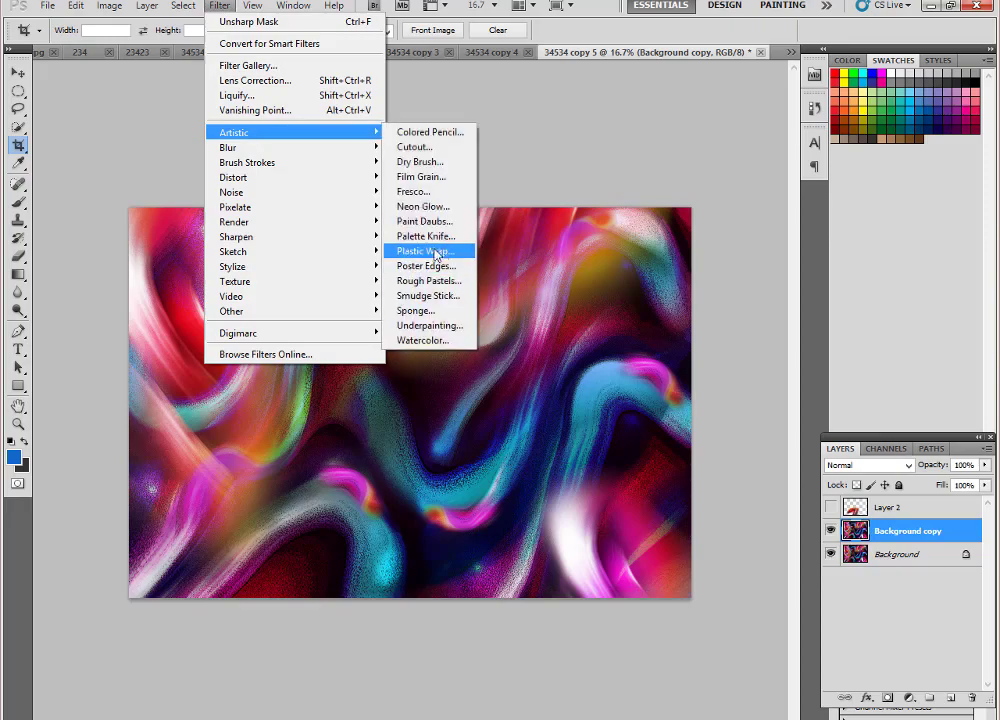
pyautogui.click(424, 250)
pyautogui.moveTo(893, 158); pyautogui.dragTo(876, 156)
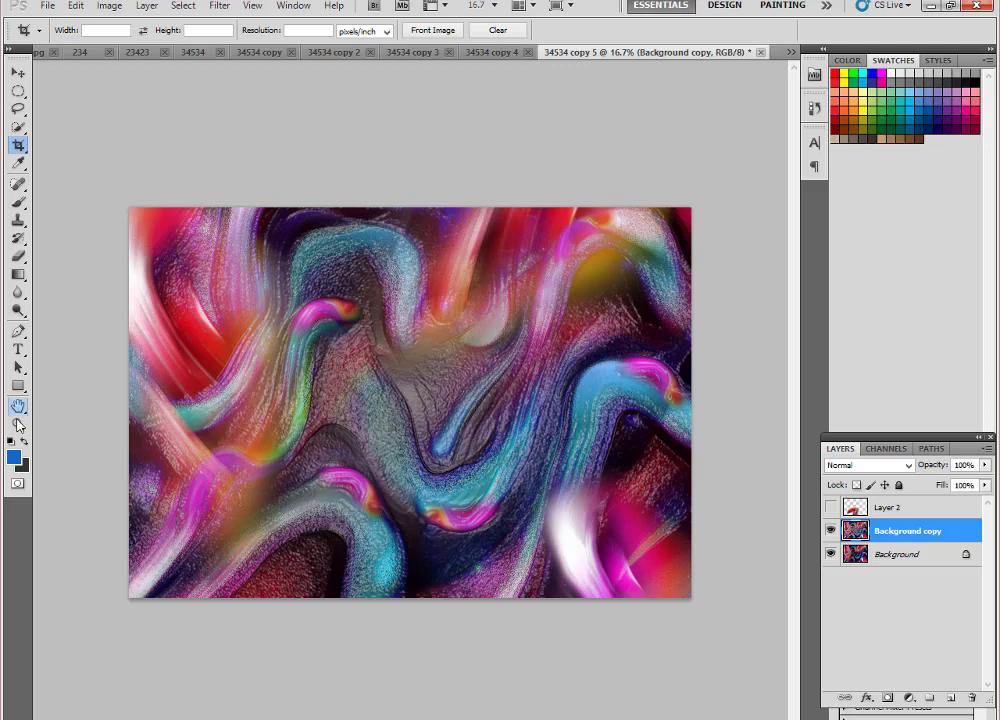
pyautogui.click(18, 425)
pyautogui.click(437, 401)
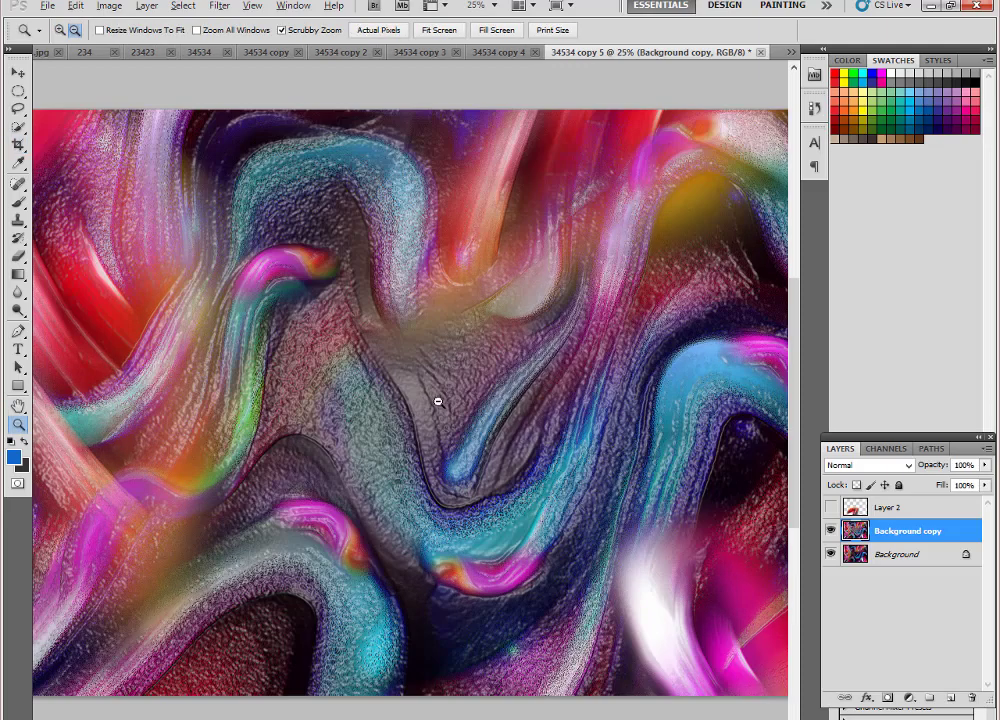
pyautogui.keyDown('alt'); pyautogui.click(487, 481); pyautogui.keyUp('alt')
pyautogui.click(109, 5)
pyautogui.moveTo(134, 44)
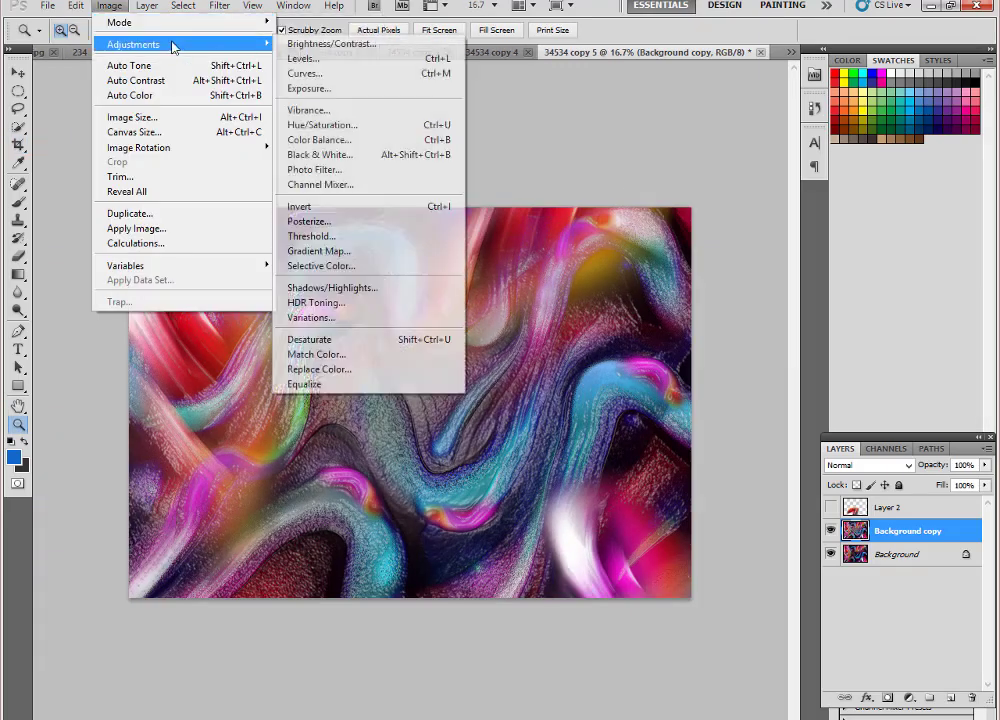
# - Boost contrast with an S-shaped Curves adjustment
pyautogui.click(310, 76)
pyautogui.moveTo(731, 217); pyautogui.dragTo(687, 228)
pyautogui.click(735, 212)
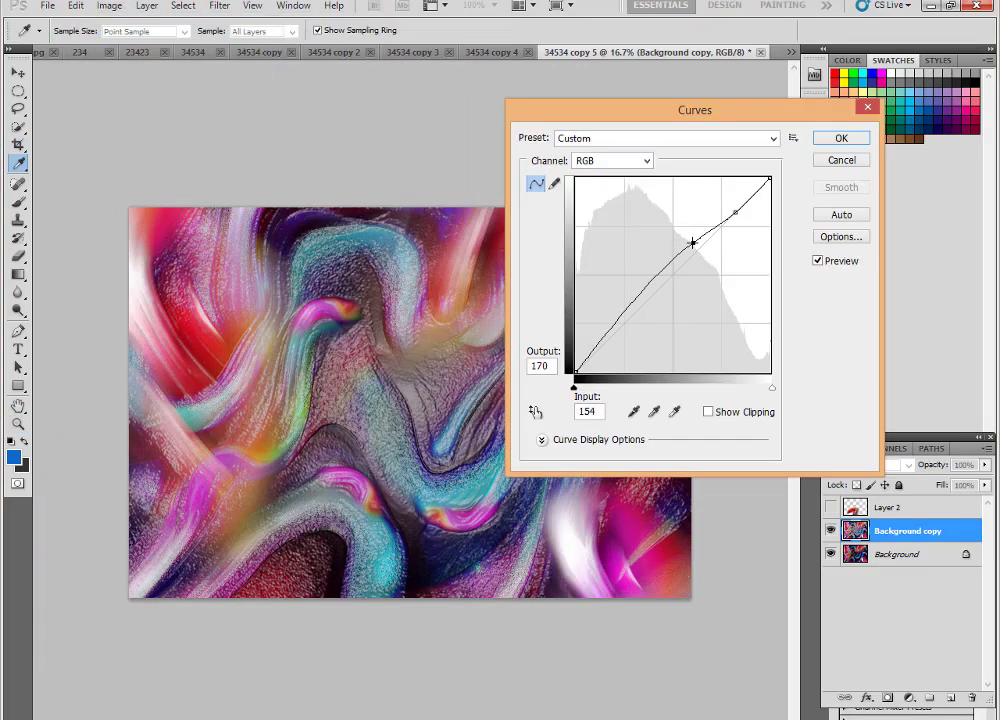
pyautogui.moveTo(650, 300); pyautogui.dragTo(641, 326)
pyautogui.click(838, 143)
# - Set Color Balance midtones to -38, 0, +58 toward cyan and blue
pyautogui.hotkey('ctrl', 'b')
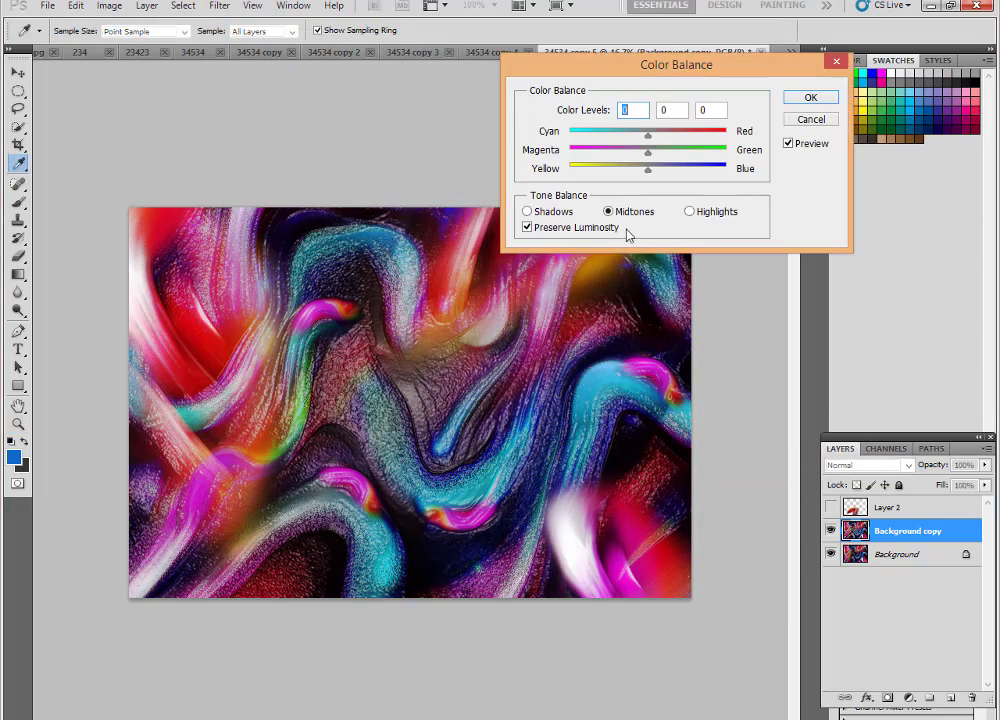
pyautogui.moveTo(647, 168); pyautogui.dragTo(690, 170)
pyautogui.moveTo(647, 137)
pyautogui.mouseDown()
pyautogui.moveTo(621, 138)
pyautogui.moveTo(670, 152)
pyautogui.mouseUp()
pyautogui.click(810, 98)
pyautogui.press('z')
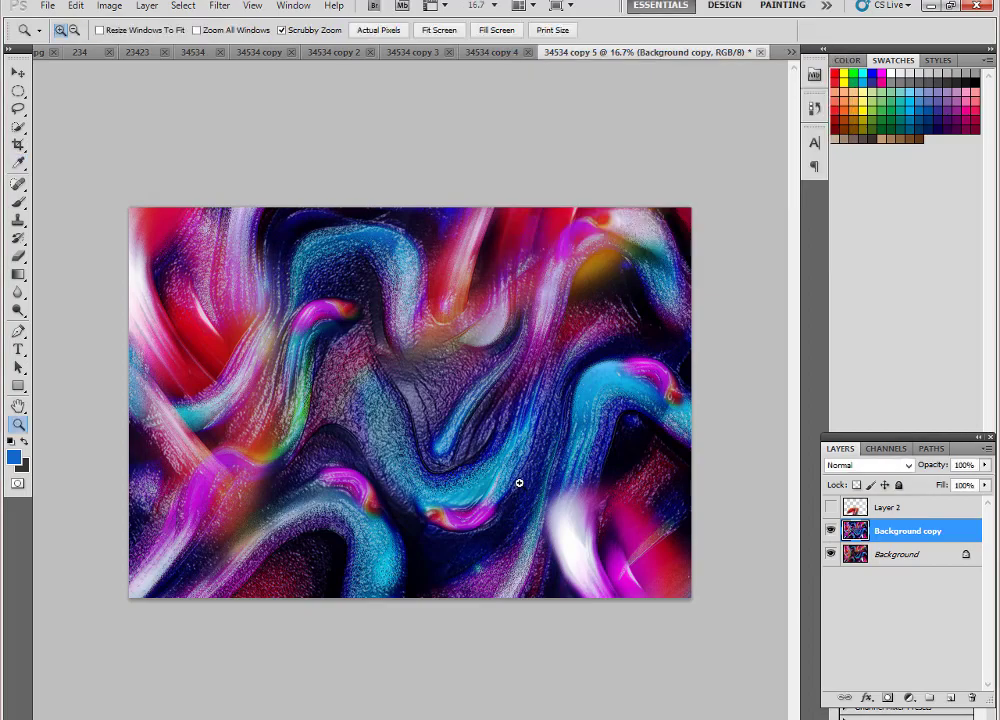
pyautogui.click(518, 480)
pyautogui.click(480, 508)
# - Dodge a patch of the swirl in 34534 copy 5 at 50% midtones
pyautogui.click(518, 488)
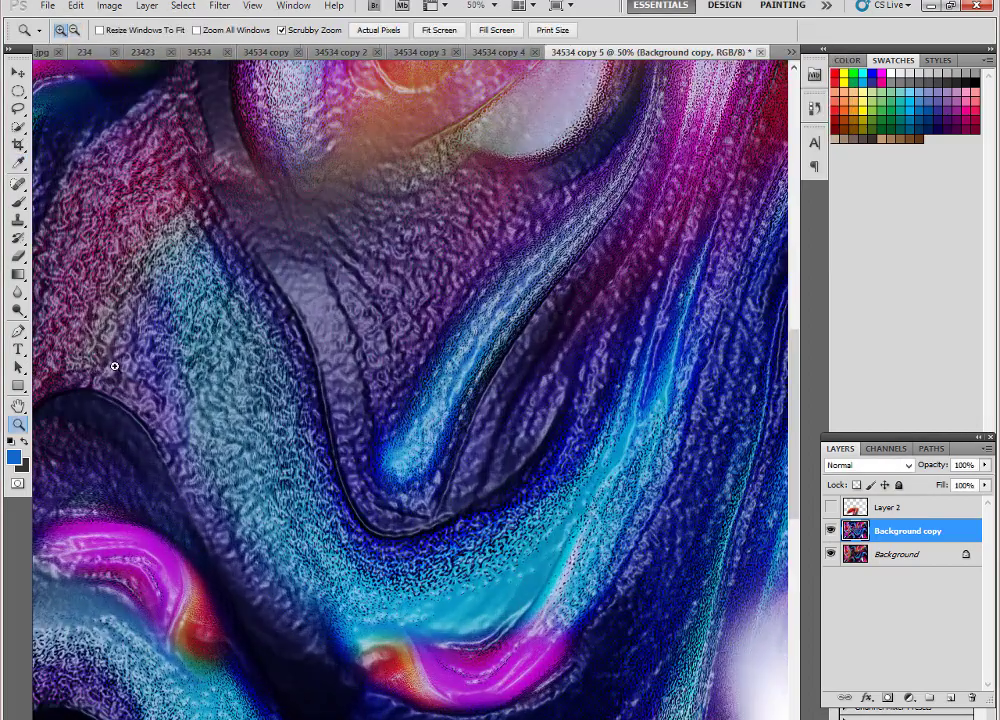
pyautogui.click(15, 312)
pyautogui.rightClick(482, 432)
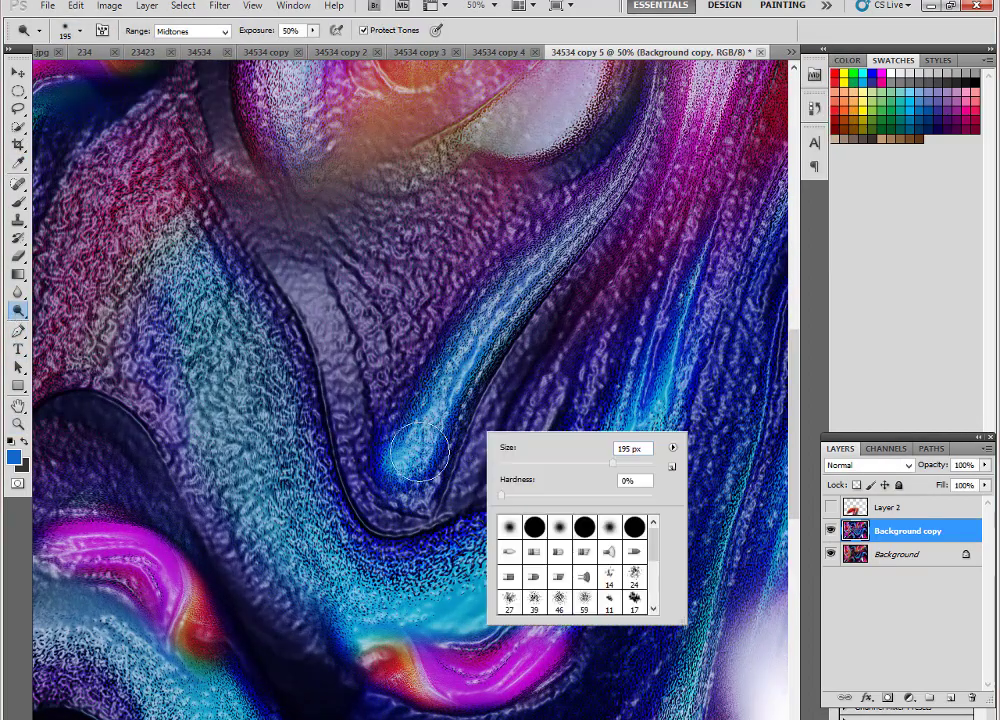
pyautogui.press('Escape')
pyautogui.scroll(-2, 400, 460)
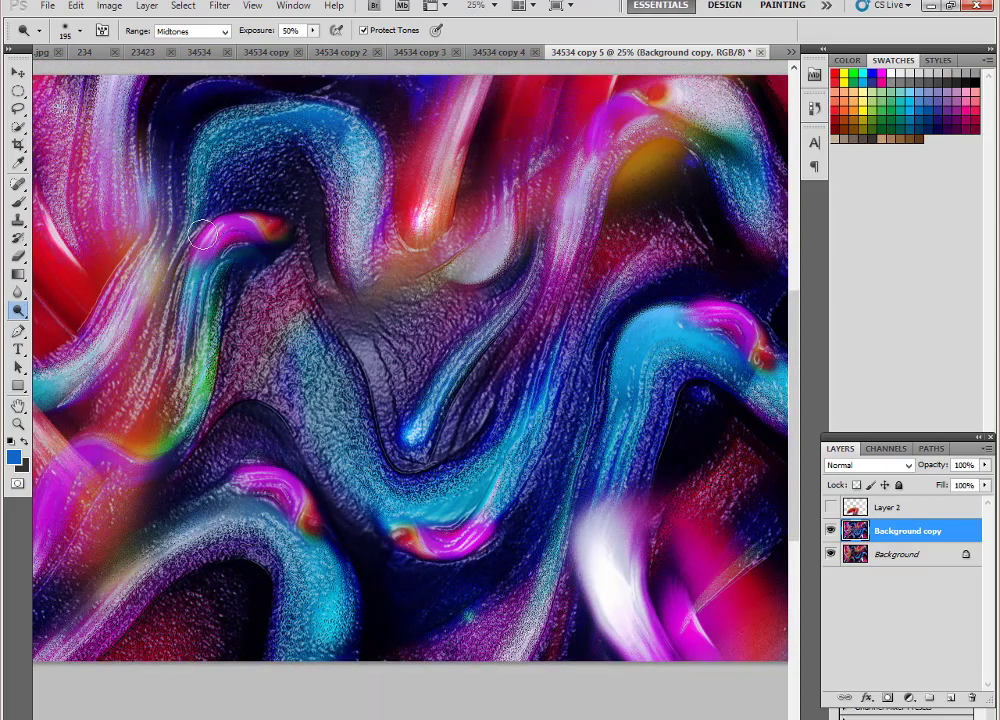
pyautogui.moveTo(135, 550); pyautogui.dragTo(212, 529)
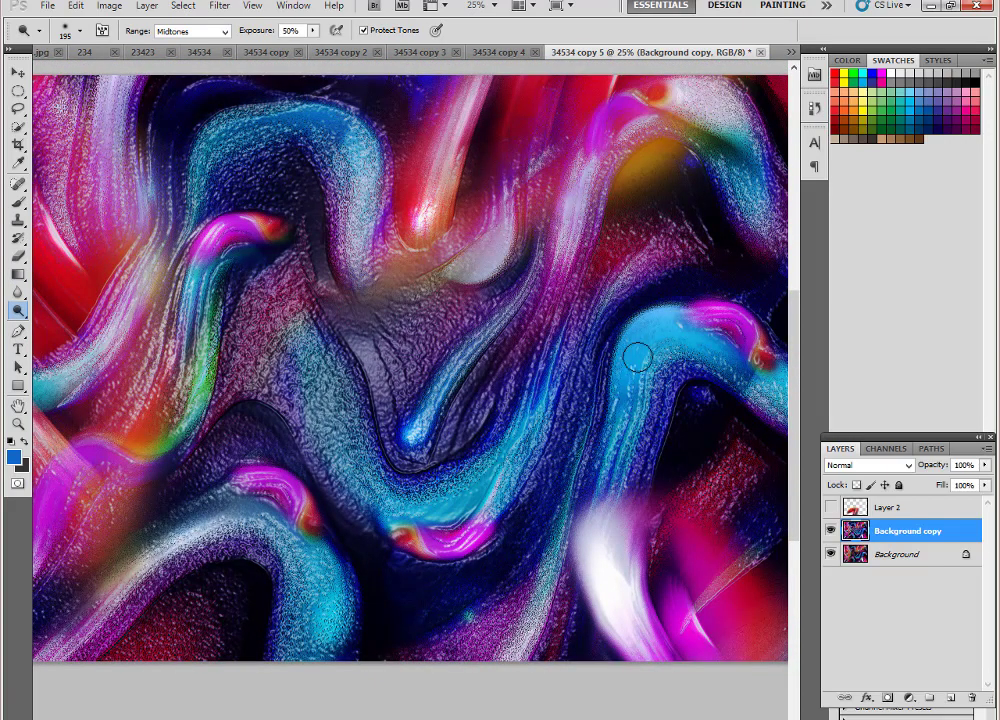
pyautogui.moveTo(637, 357); pyautogui.dragTo(582, 527)
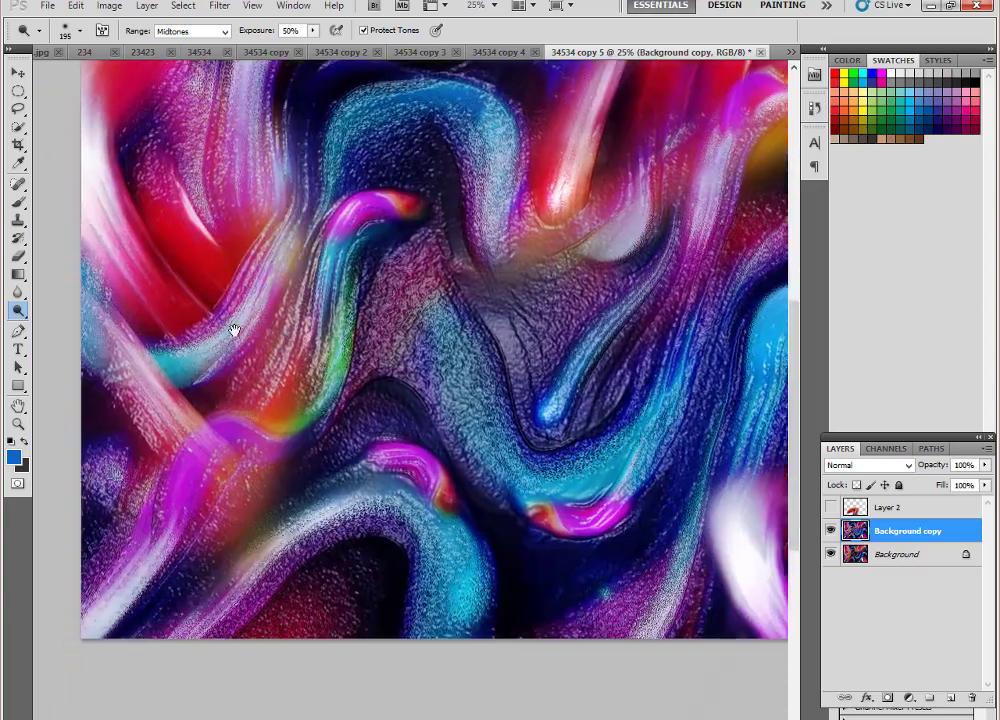
pyautogui.moveTo(232, 328); pyautogui.dragTo(328, 263)
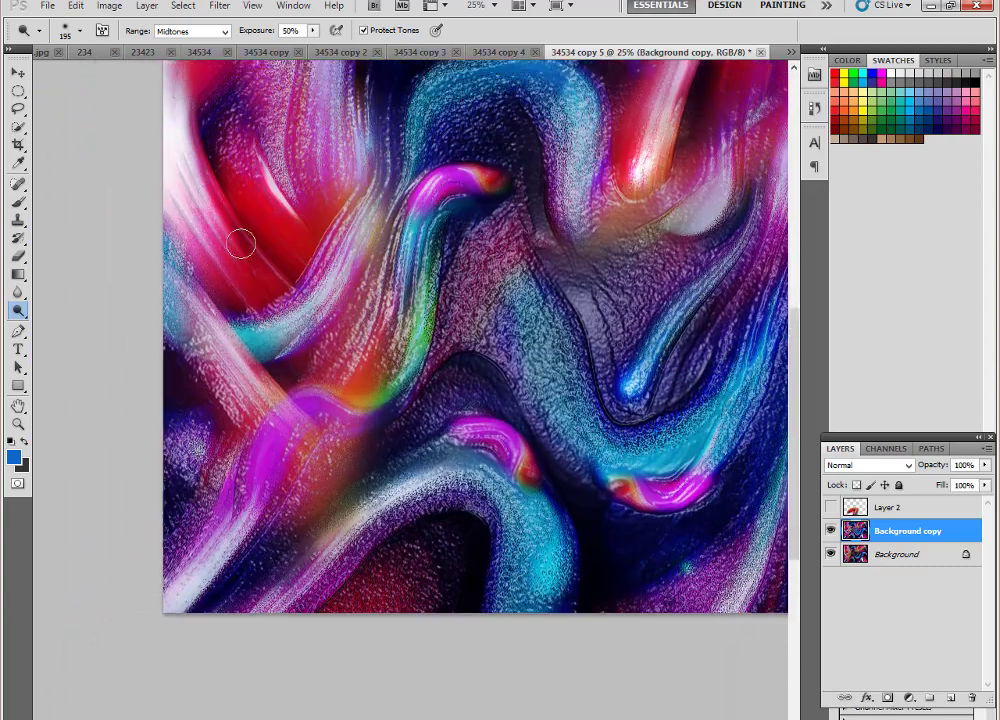
# - Zoom out to the whole image and switch to the 34534 copy 4 document
pyautogui.click(18, 423)
pyautogui.keyDown('alt'); pyautogui.click(346, 390); pyautogui.keyUp('alt')
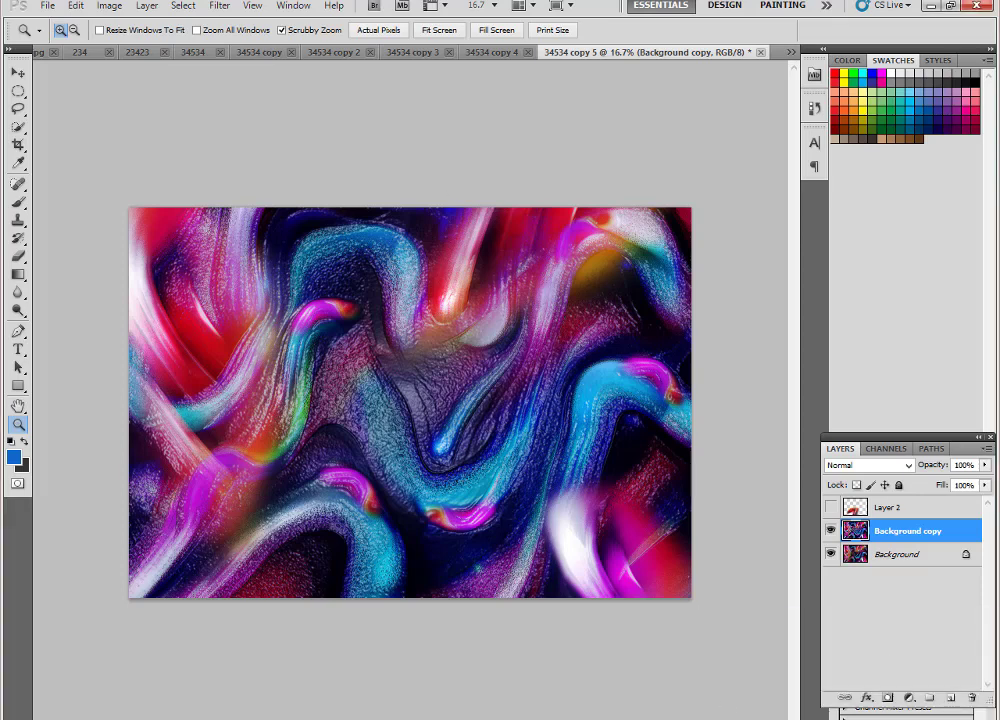
pyautogui.click(492, 52)
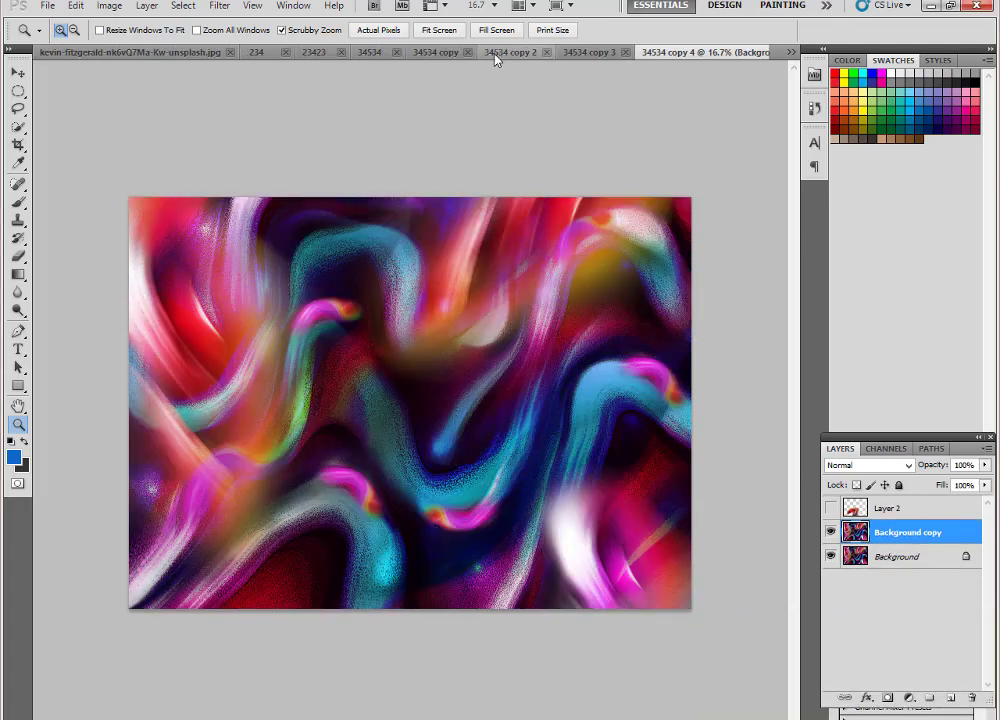
# - Go to the red swirl source document and reposition the active swirl layer
pyautogui.click(443, 53)
pyautogui.click(384, 53)
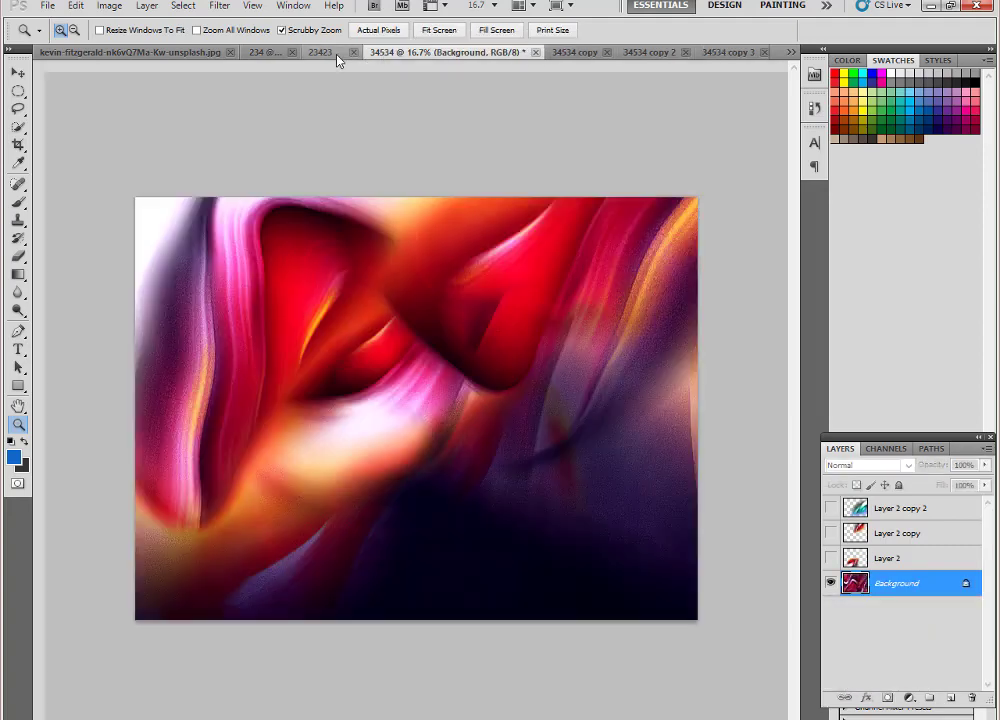
pyautogui.click(325, 52)
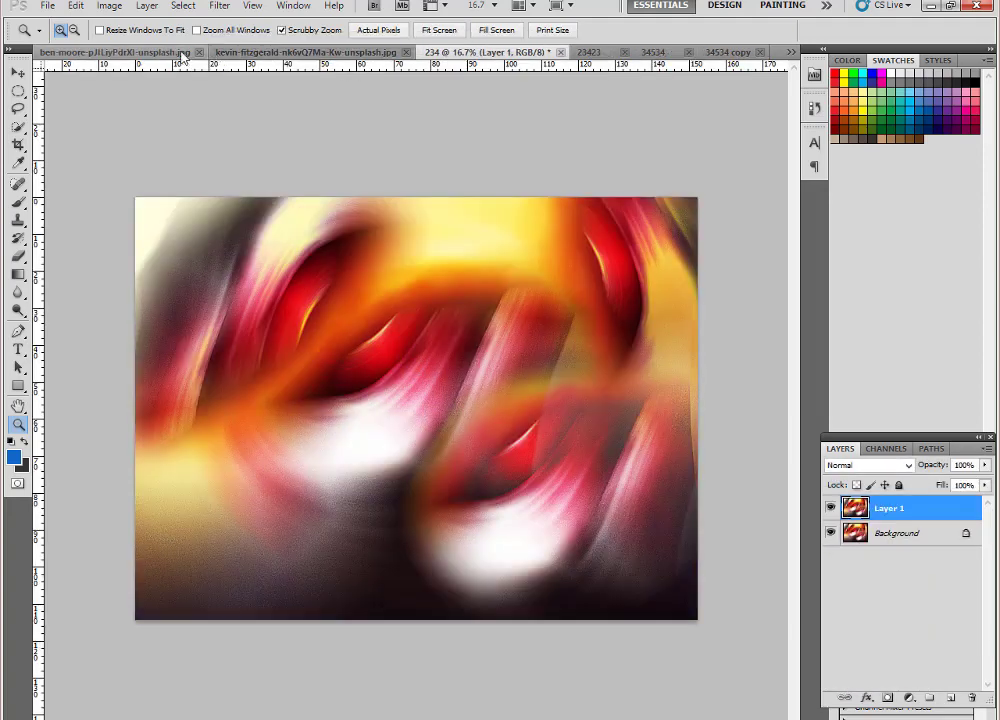
pyautogui.click(180, 53)
pyautogui.click(18, 73)
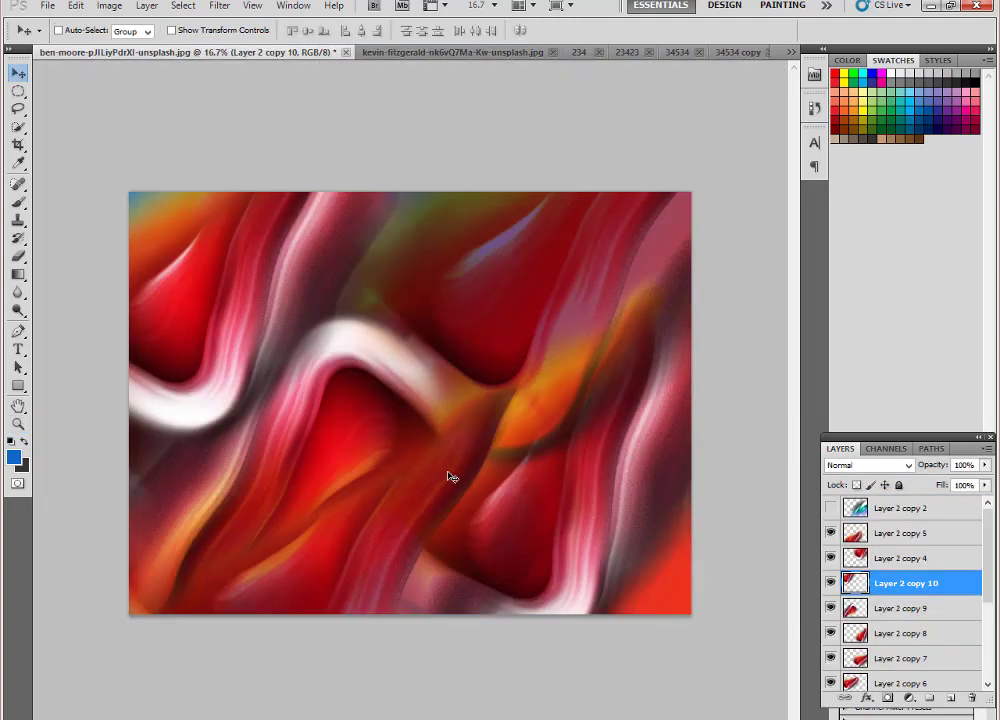
pyautogui.moveTo(449, 475); pyautogui.dragTo(497, 430)
# - Duplicate the swirl layer, rotate the copy, and move it to a new spot
pyautogui.hotkey('ctrl', 'j')
pyautogui.hotkey('ctrl', 't')
pyautogui.hotkey('ctrl', 'r')
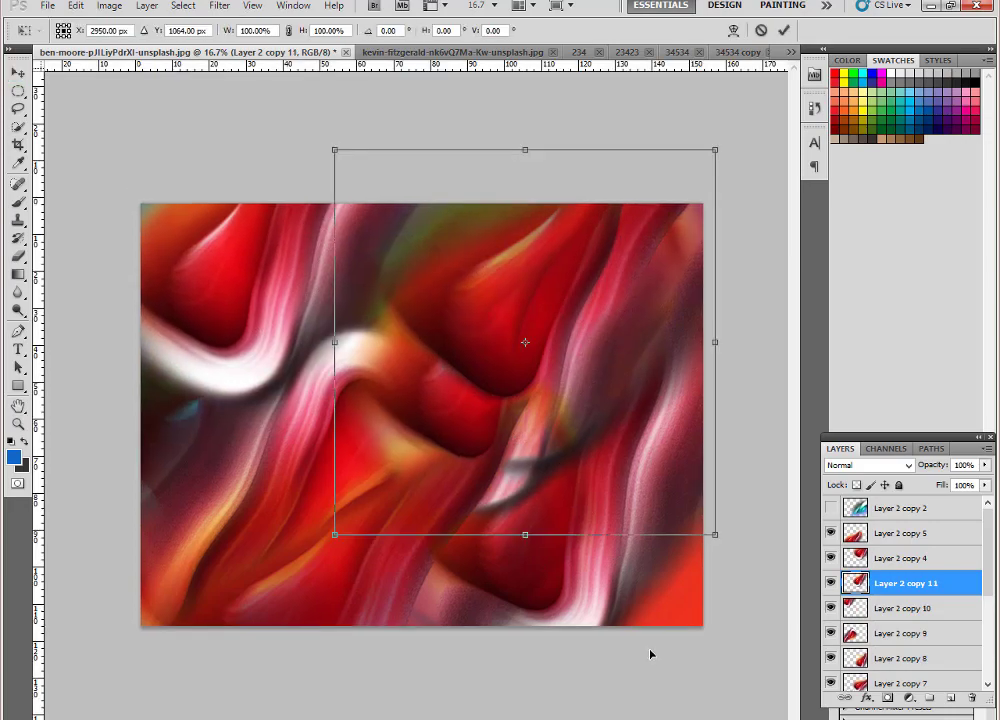
pyautogui.moveTo(536, 126); pyautogui.dragTo(429, 230)
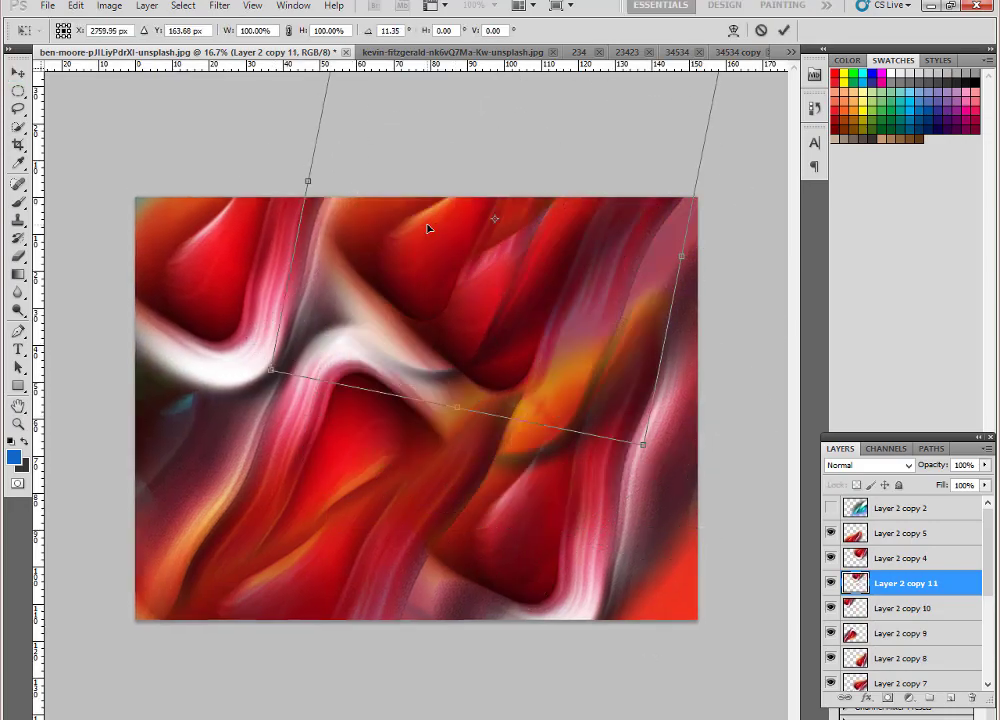
pyautogui.press('Return')
pyautogui.moveTo(458, 334); pyautogui.dragTo(461, 546)
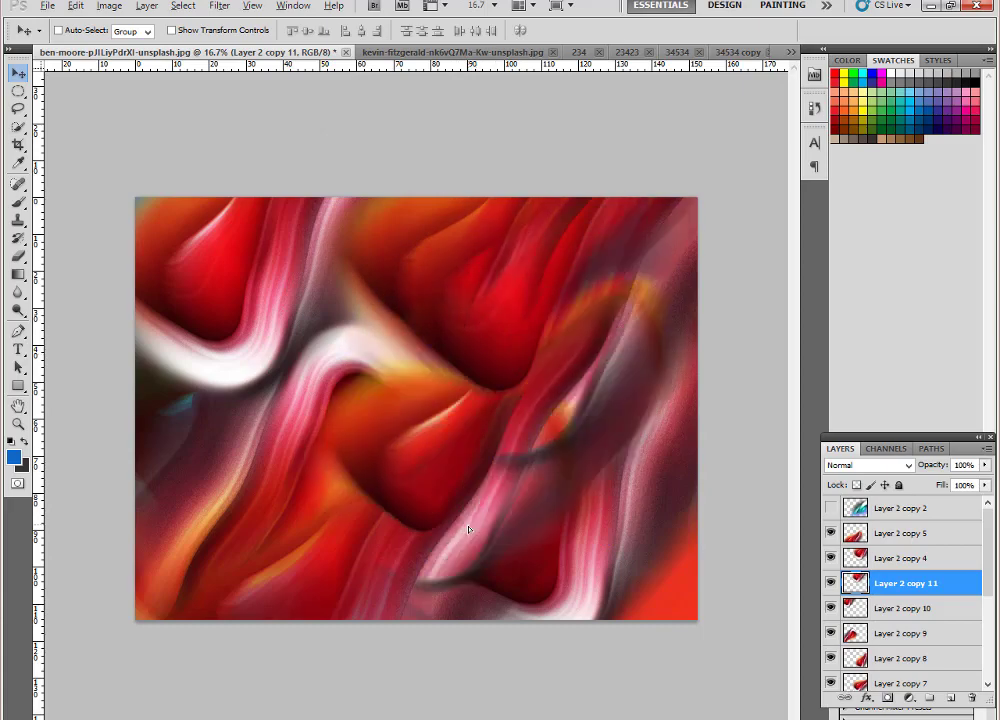
# - Hue-shift the copy to green-teal, move it down-right, and rotate it about -34°
pyautogui.hotkey('ctrl', 'u')
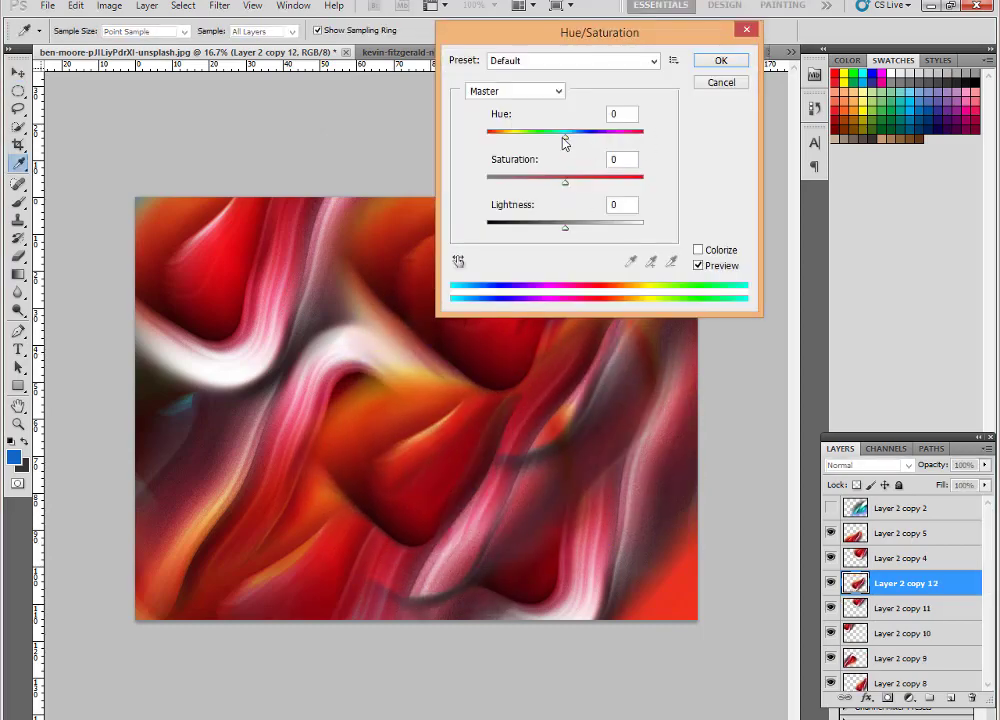
pyautogui.moveTo(562, 138); pyautogui.dragTo(625, 140)
pyautogui.click(721, 60)
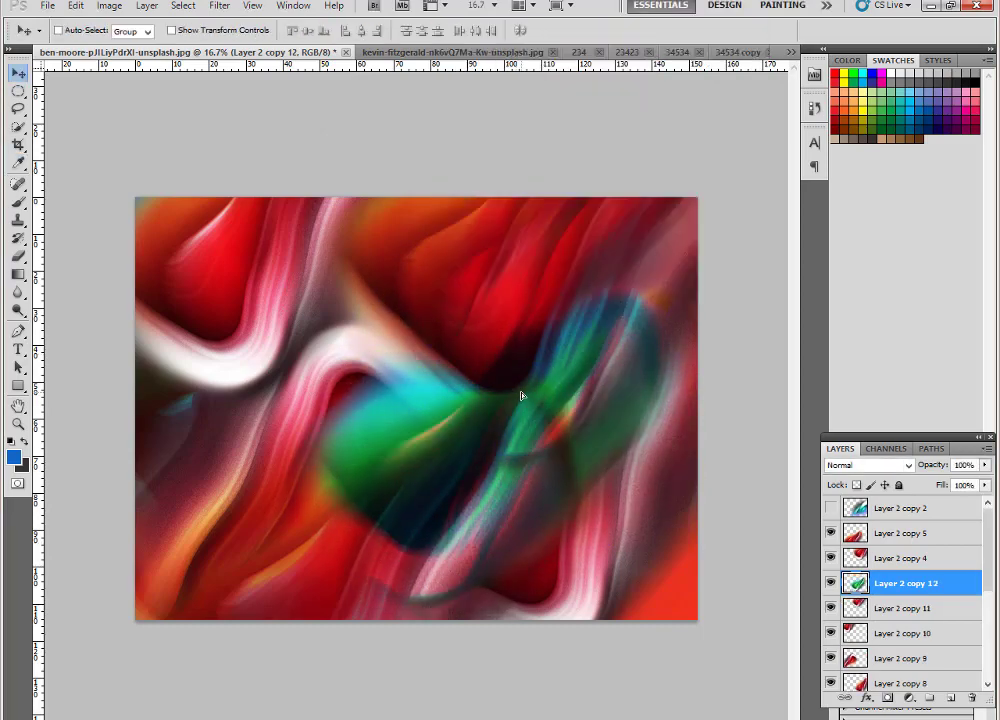
pyautogui.moveTo(520, 393)
pyautogui.mouseDown()
pyautogui.moveTo(685, 464)
pyautogui.moveTo(636, 530)
pyautogui.mouseUp()
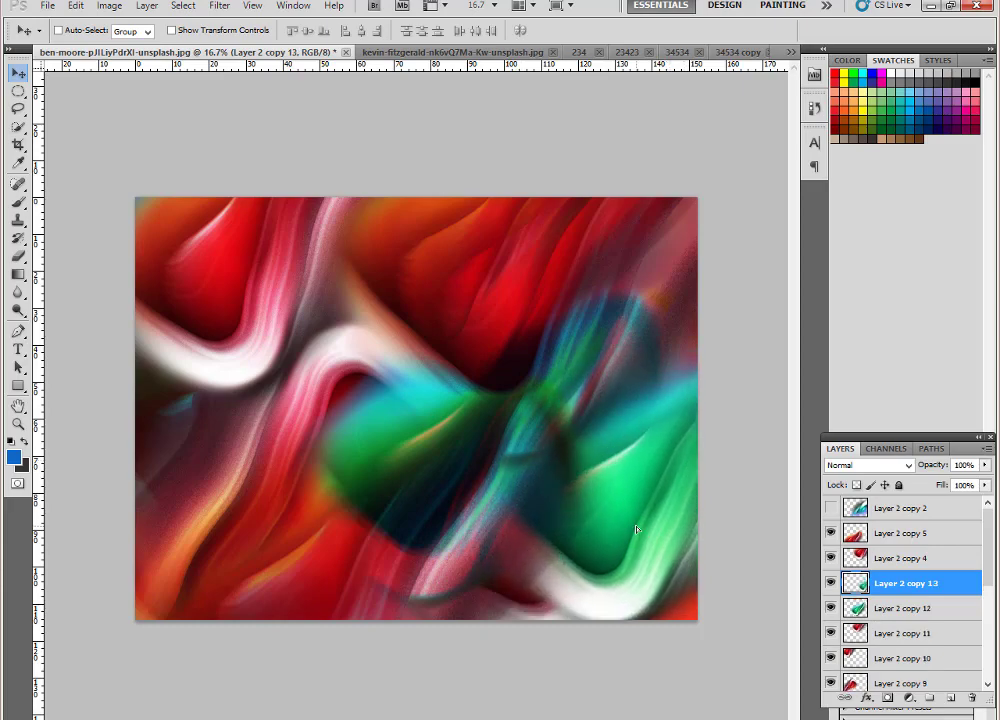
pyautogui.hotkey('ctrl', 't')
pyautogui.moveTo(650, 561); pyautogui.dragTo(438, 181)
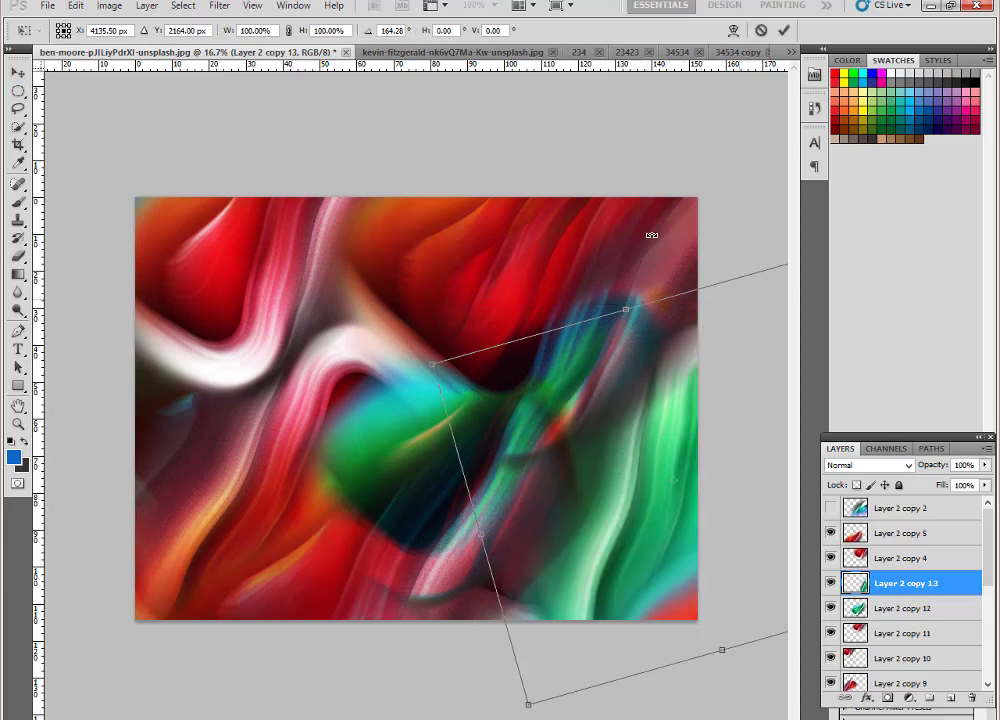
pyautogui.moveTo(662, 449); pyautogui.dragTo(672, 498)
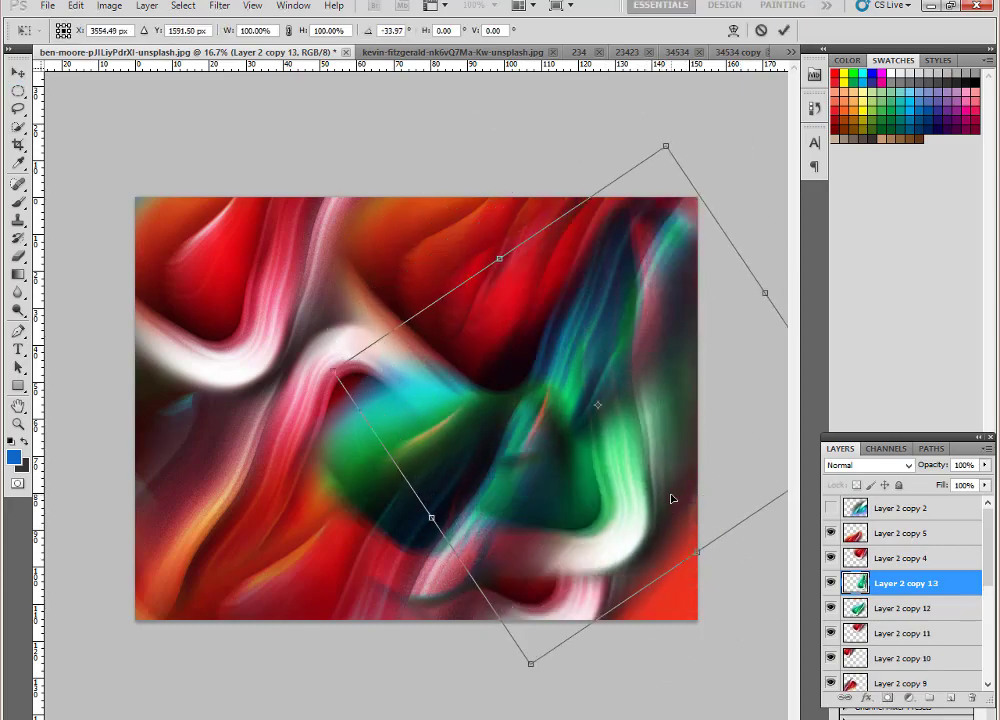
pyautogui.press('Return')
# - Duplicate the image as 23423 and merge its visible layers
pyautogui.click(103, 7)
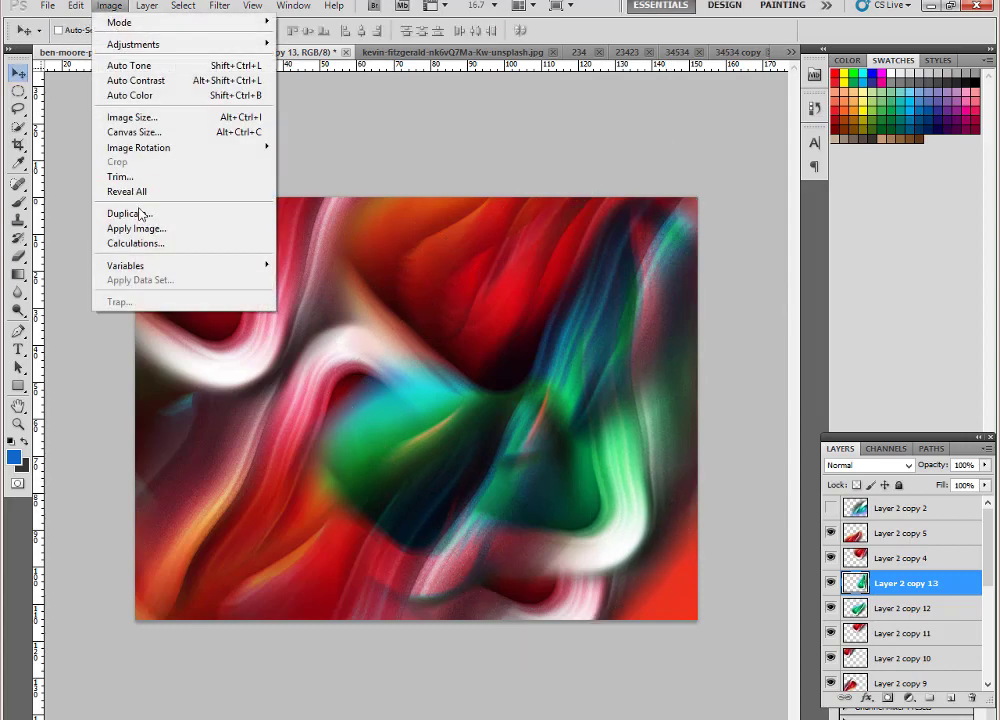
pyautogui.click(110, 212)
pyautogui.click(632, 251)
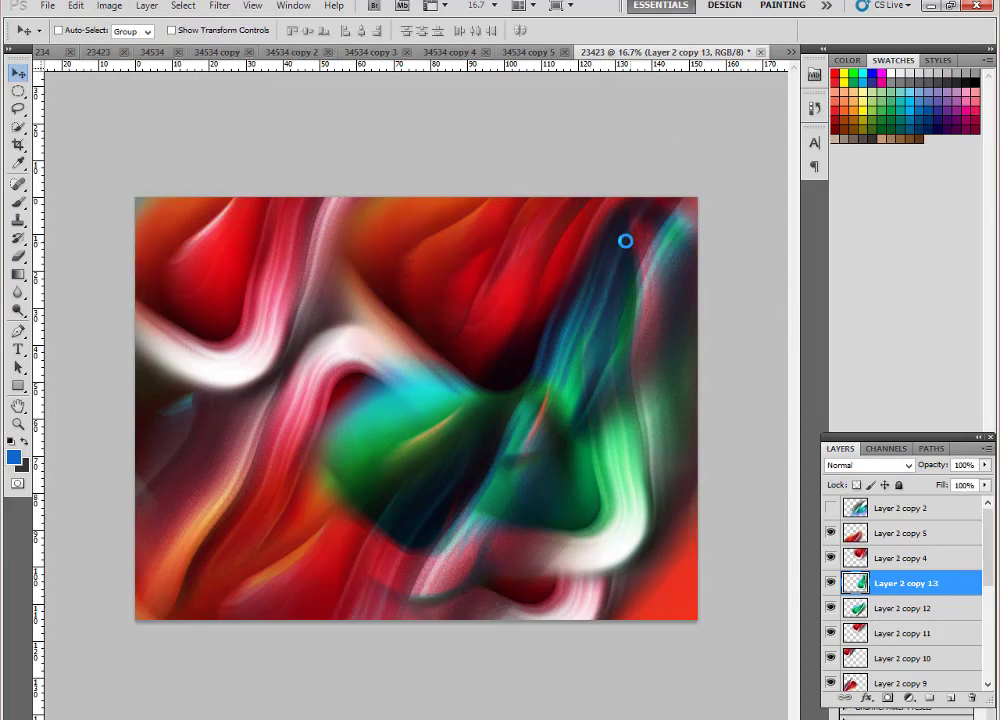
pyautogui.hotkey('ctrl', 'shift', 'e')
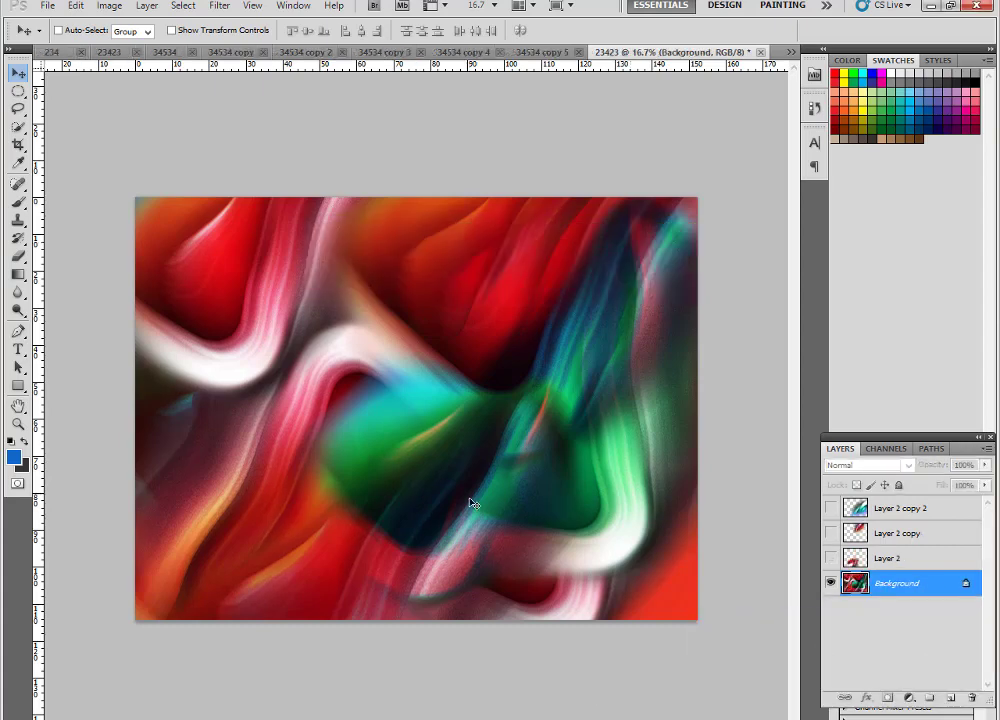
# - Crop the canvas to trim its top and bottom edges, then check the result
pyautogui.click(18, 424)
pyautogui.click(487, 433)
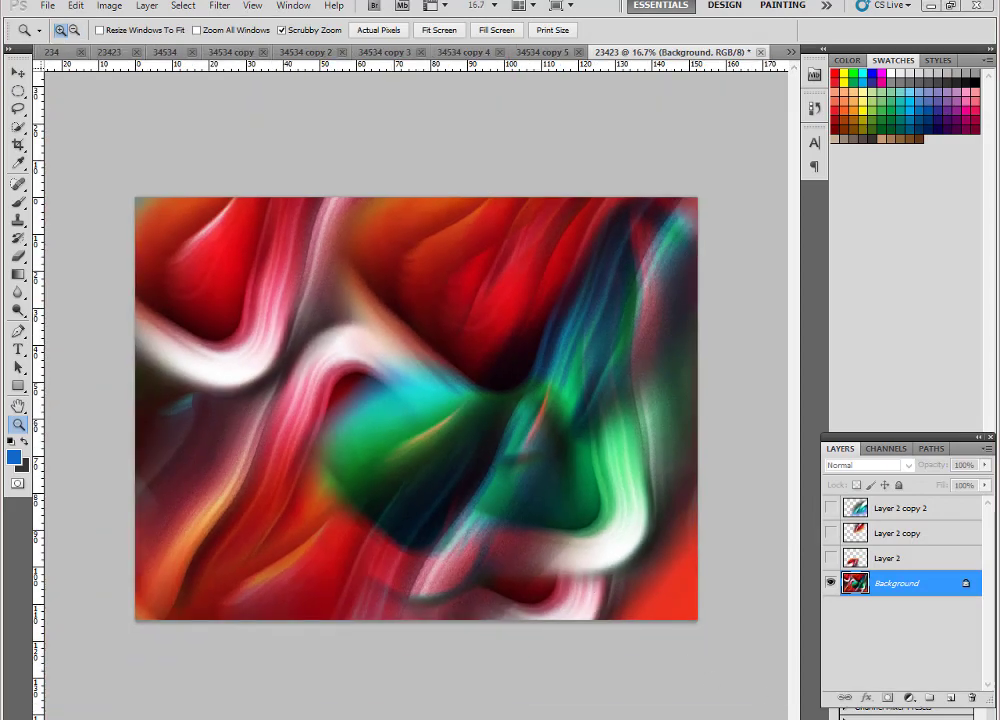
pyautogui.click(545, 455)
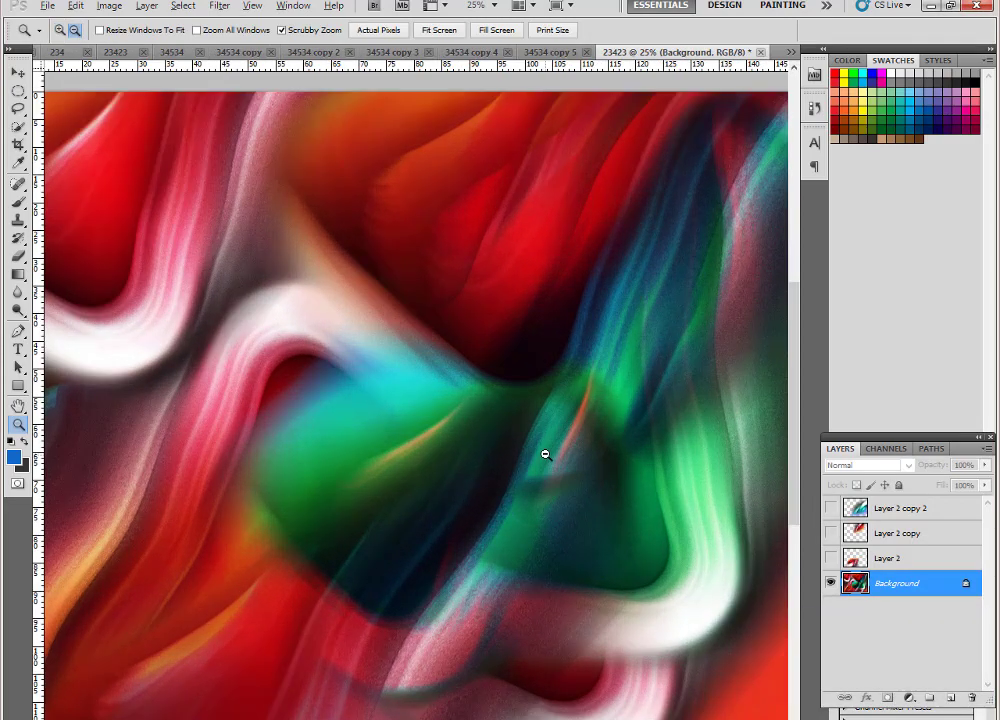
pyautogui.click(19, 147)
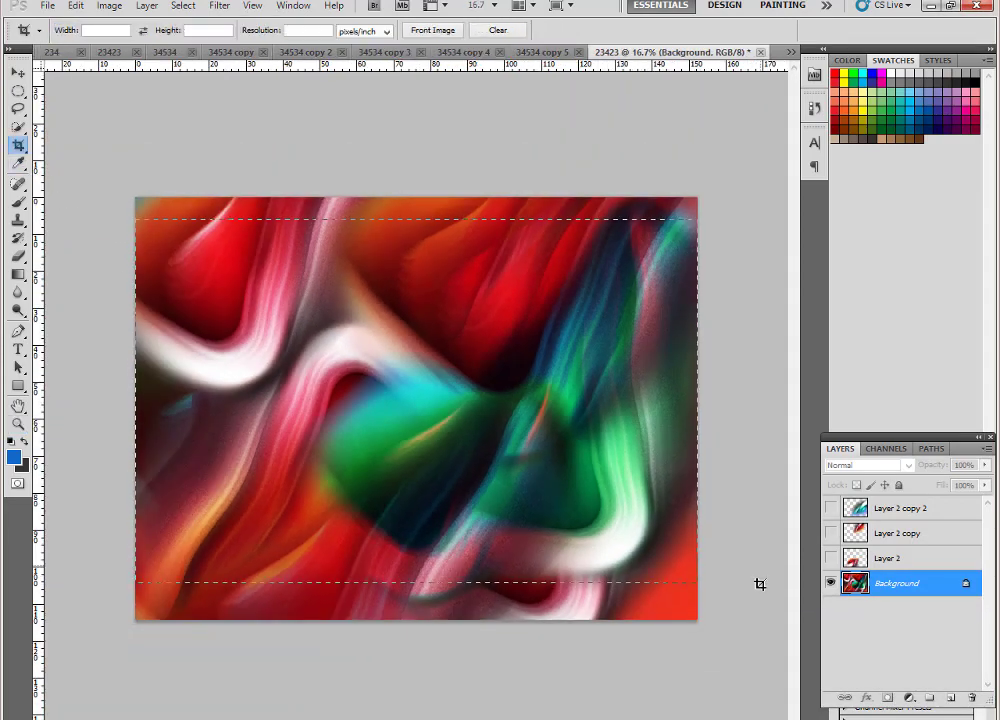
pyautogui.press('Return')
pyautogui.doubleClick(586, 450)
pyautogui.click(19, 424)
pyautogui.click(408, 433)
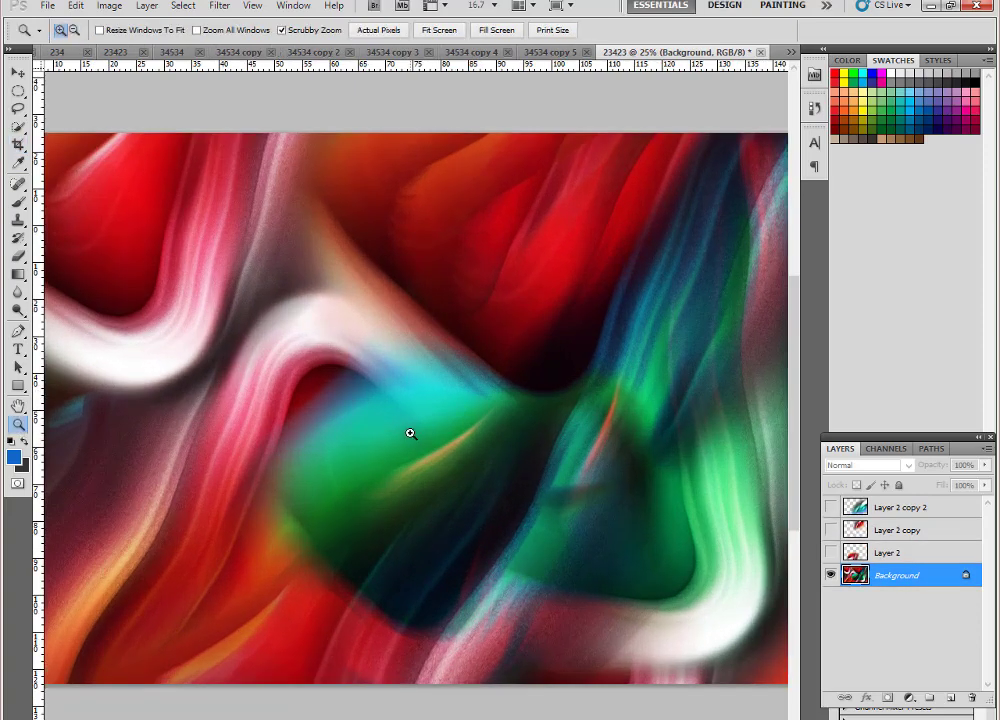
pyautogui.keyDown('alt'); pyautogui.click(243, 224); pyautogui.keyUp('alt')
pyautogui.click(219, 5)
pyautogui.moveTo(290, 132)
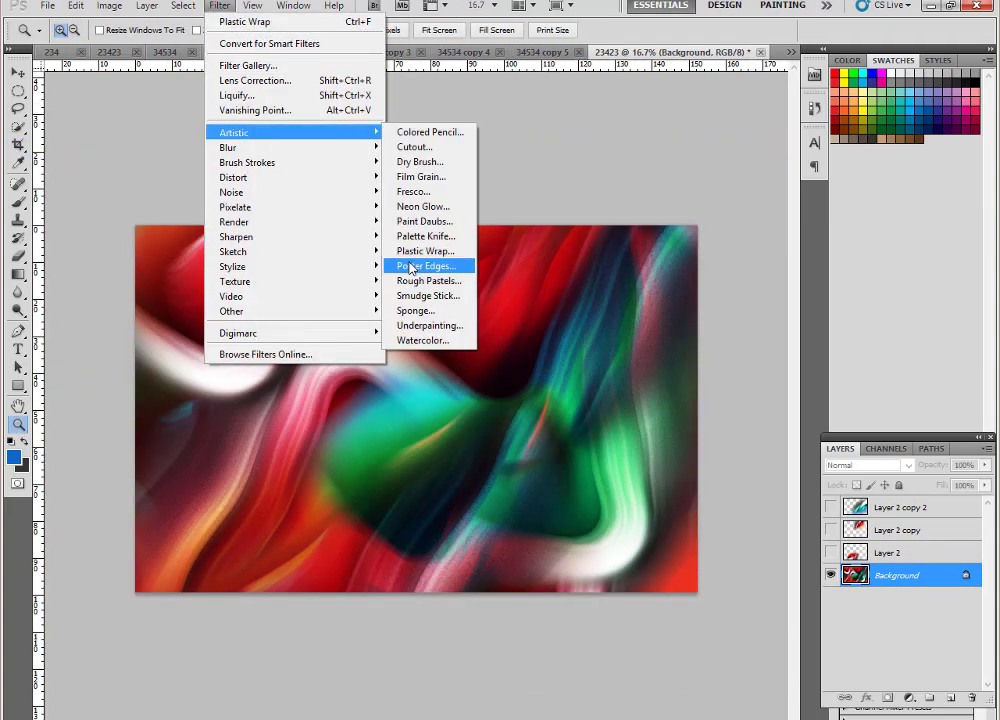
# - Apply Poster Edges with Edge Thickness 7, Edge Intensity 3, Posterization 2
pyautogui.click(440, 300)
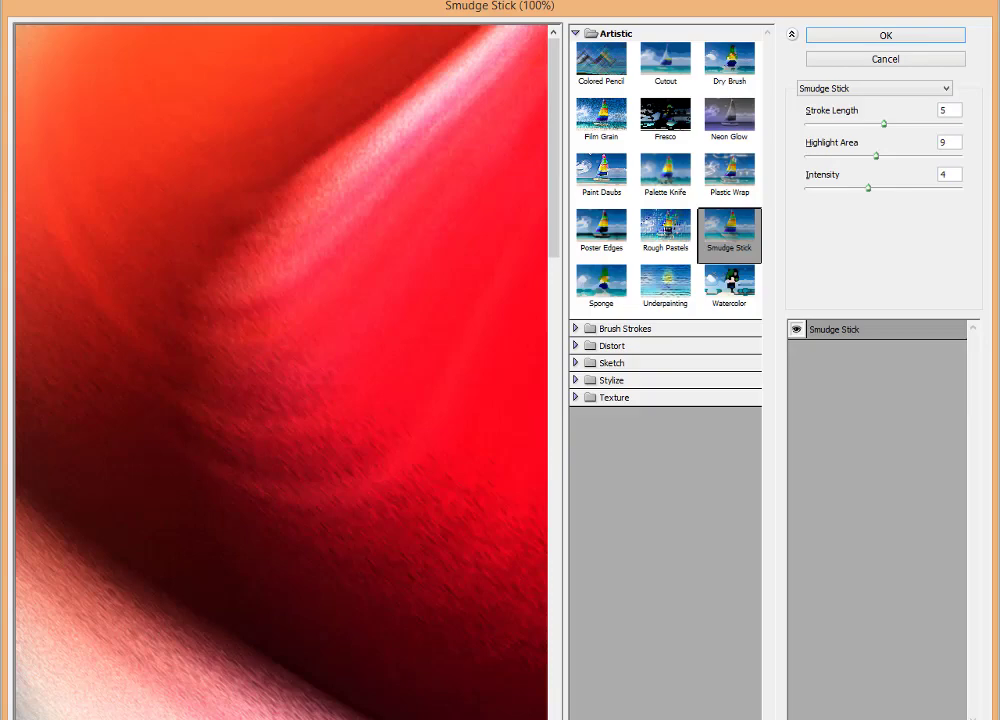
pyautogui.hotkey('ctrl', '-')
pyautogui.hotkey('ctrl', '-')
pyautogui.hotkey('ctrl', '-')
pyautogui.hotkey('ctrl', '-')
pyautogui.click(645, 243)
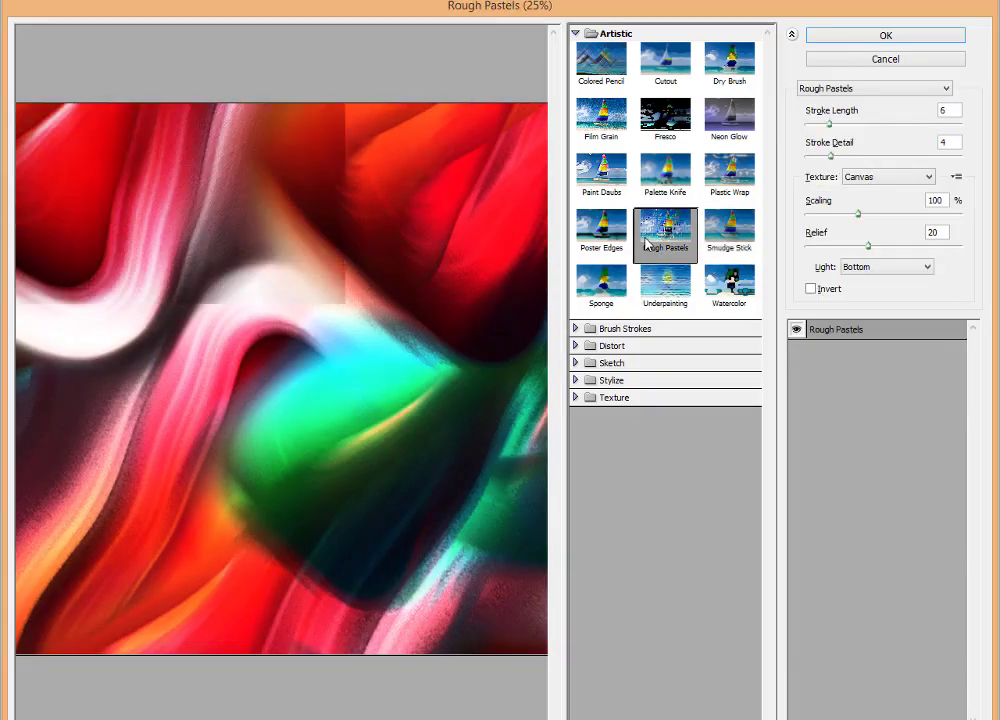
pyautogui.click(608, 228)
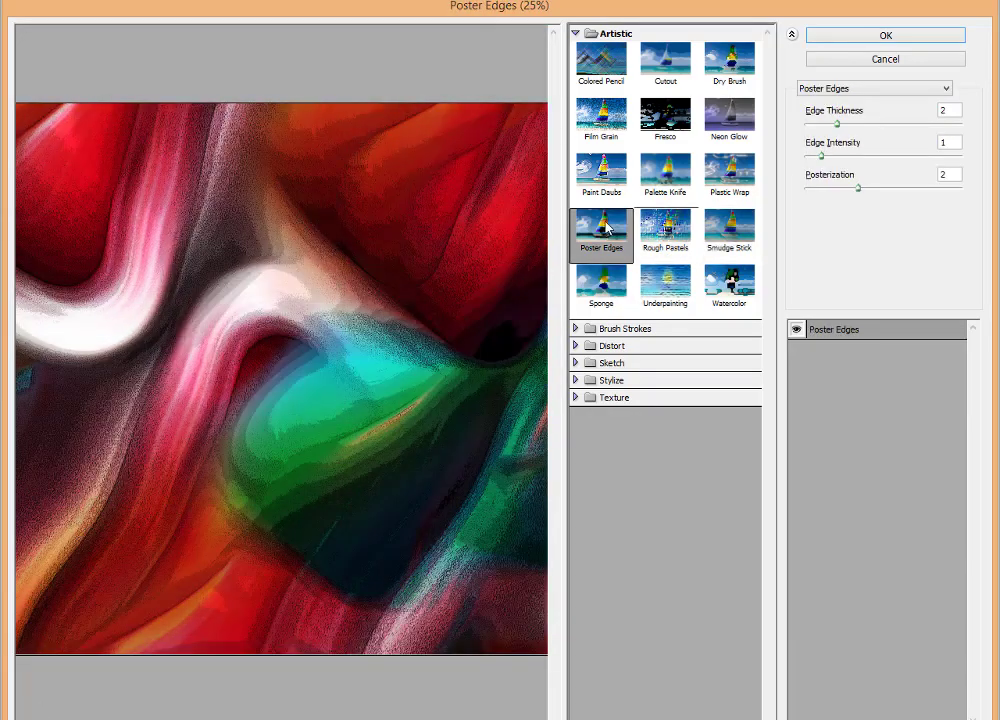
pyautogui.click(853, 189)
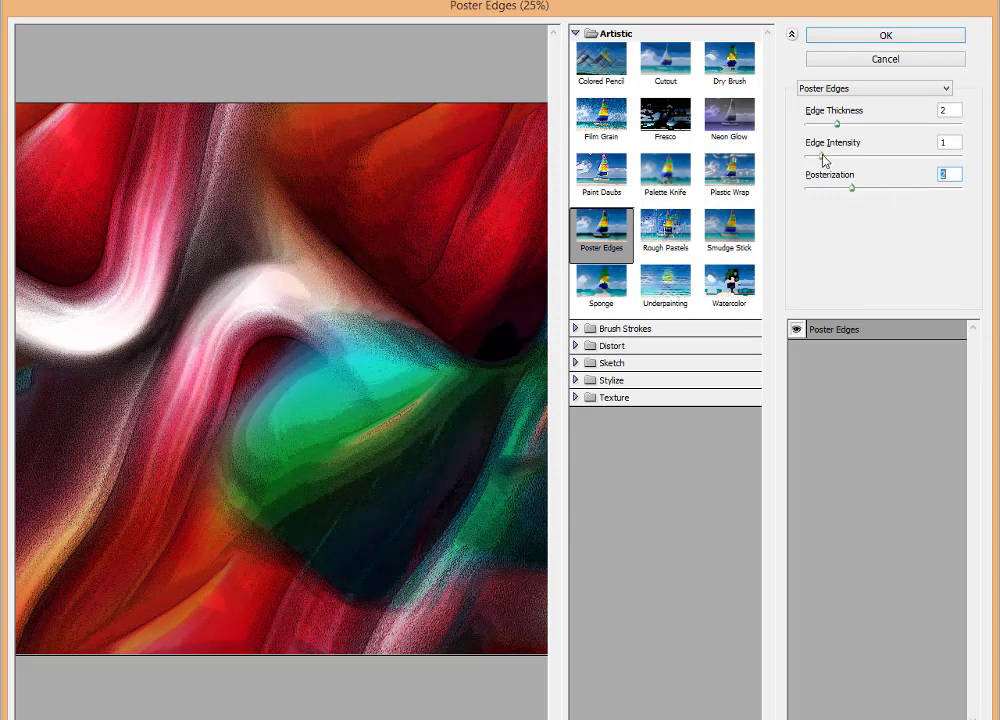
pyautogui.moveTo(825, 160); pyautogui.dragTo(860, 160)
pyautogui.moveTo(903, 125); pyautogui.dragTo(909, 125)
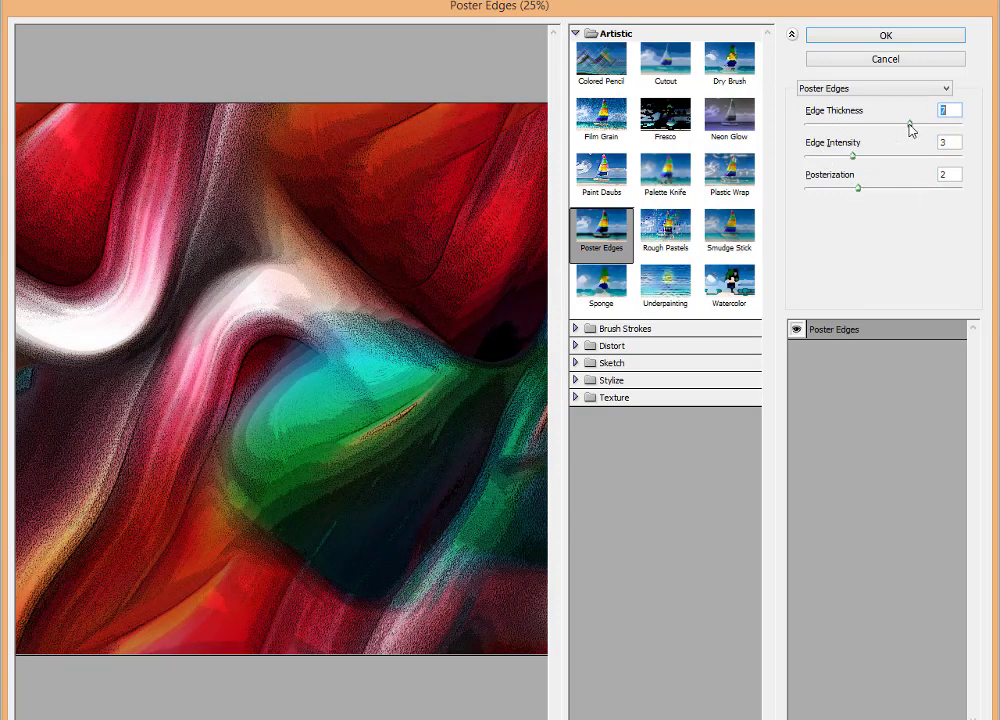
pyautogui.click(895, 37)
pyautogui.click(515, 425)
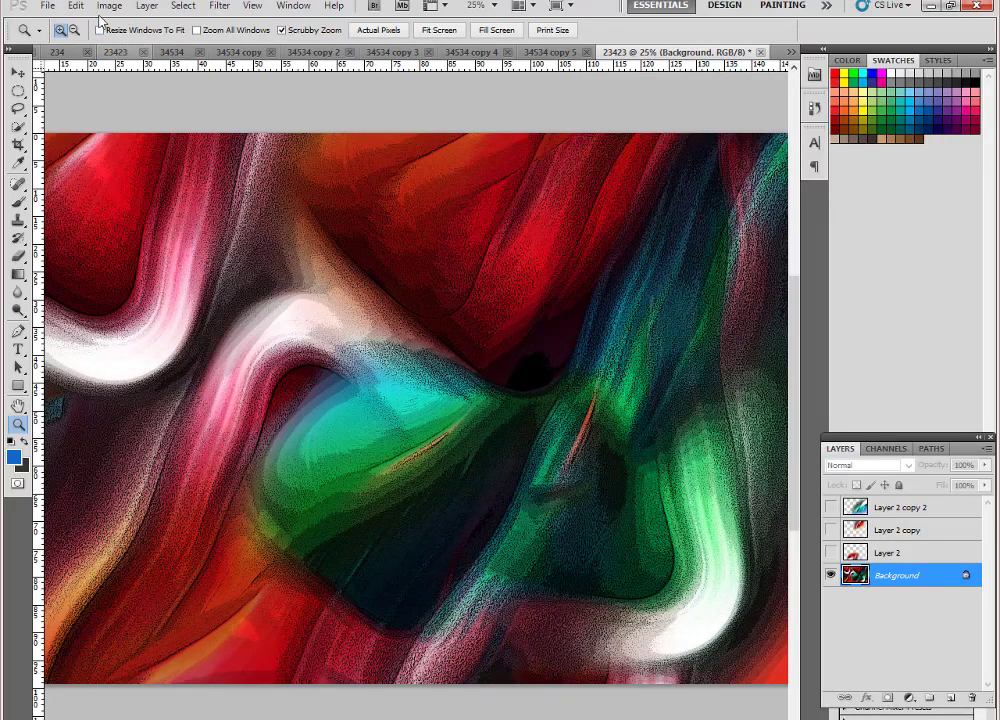
# - Brighten the midtones with a one-point Curves adjustment
pyautogui.click(109, 5)
pyautogui.click(315, 75)
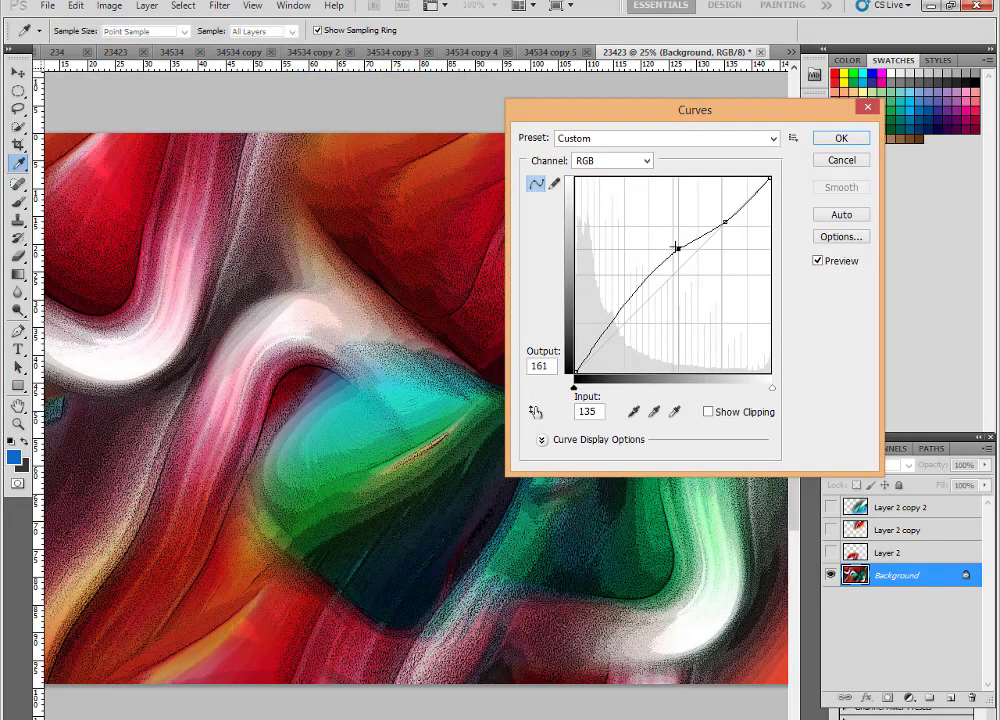
pyautogui.click(615, 333)
pyautogui.click(840, 138)
pyautogui.press('z')
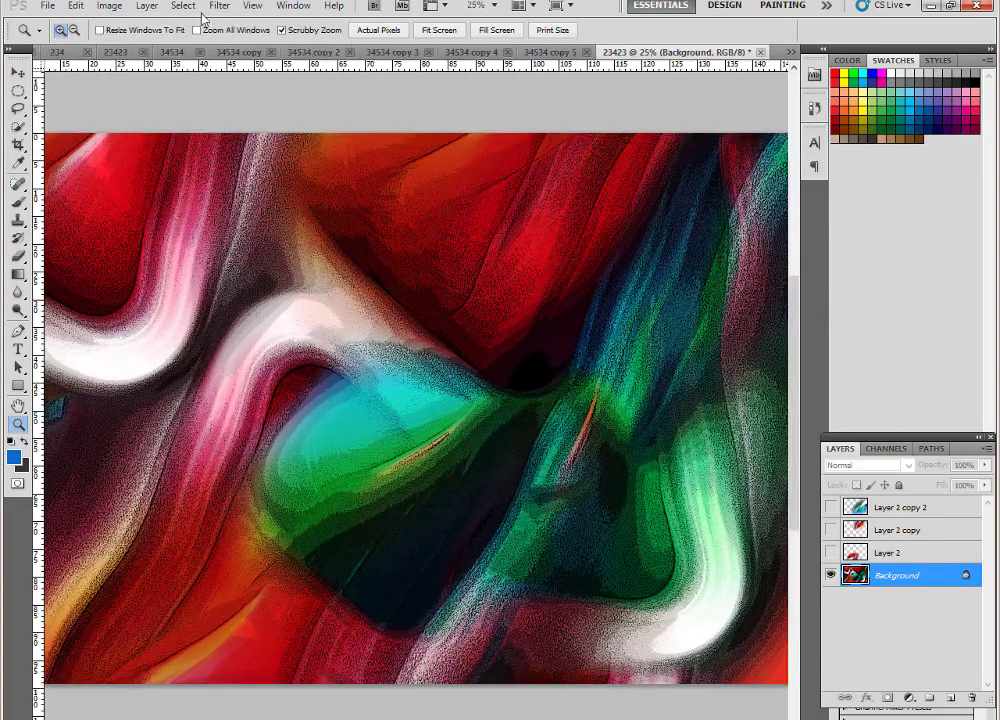
pyautogui.click(219, 5)
pyautogui.moveTo(236, 132)
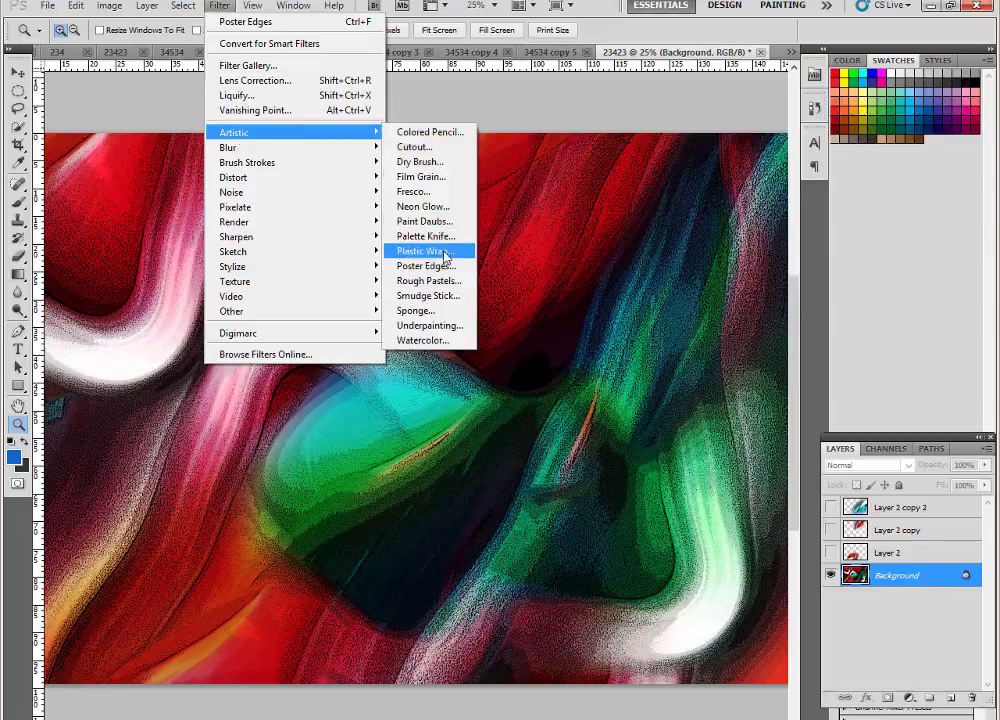
# - Apply Plastic Wrap with Highlight Strength 8, Detail 6 and lowered Smoothness
pyautogui.click(425, 252)
pyautogui.moveTo(893, 126); pyautogui.dragTo(849, 128)
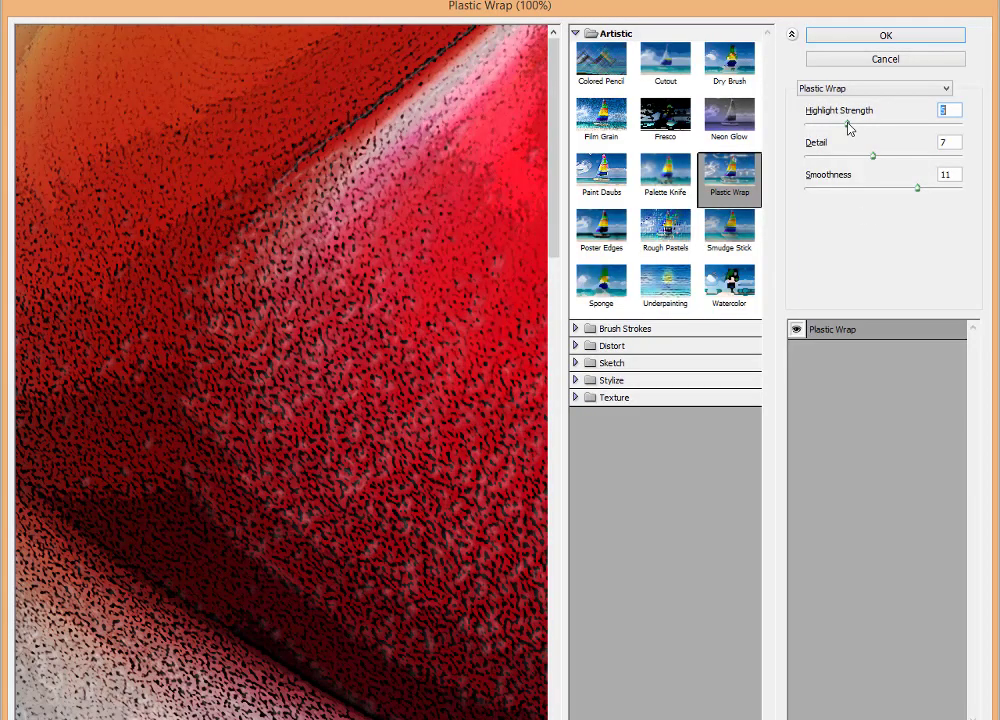
pyautogui.hotkey('ctrl', '-')
pyautogui.hotkey('ctrl', '-')
pyautogui.hotkey('ctrl', '-')
pyautogui.hotkey('ctrl', '-')
pyautogui.hotkey('ctrl', '-')
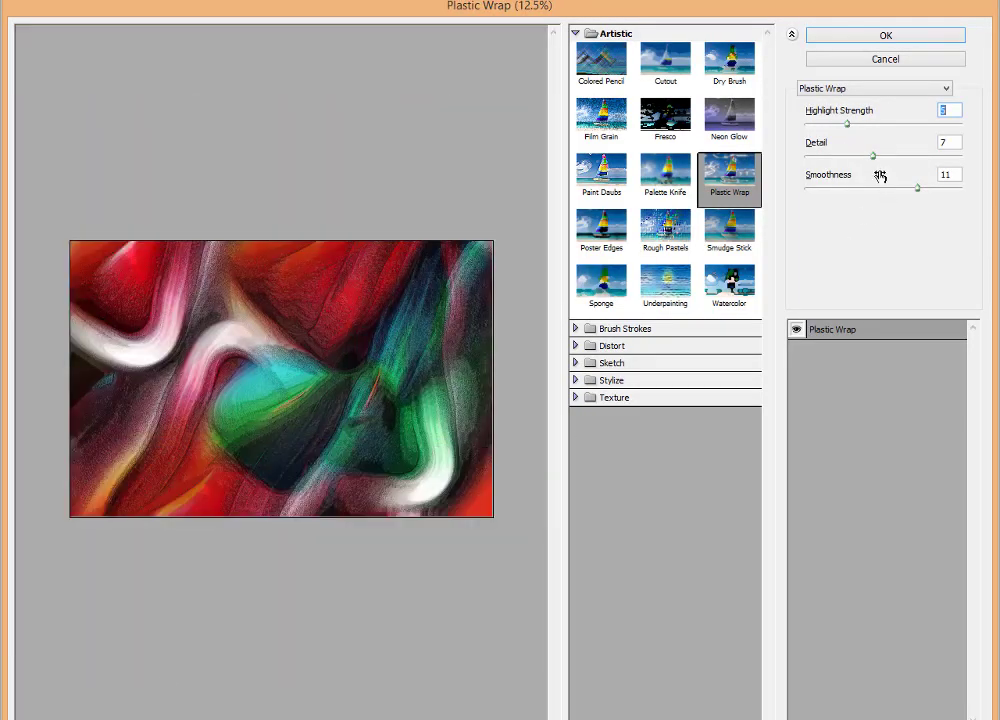
pyautogui.moveTo(884, 125)
pyautogui.mouseDown()
pyautogui.moveTo(849, 128)
pyautogui.moveTo(870, 128)
pyautogui.mouseUp()
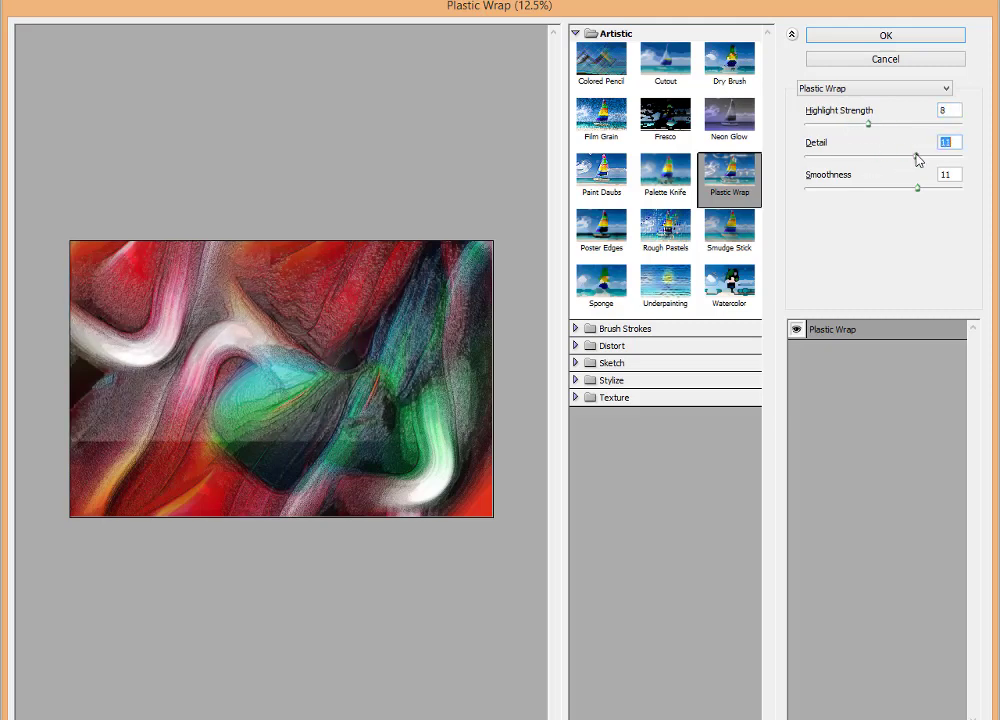
pyautogui.moveTo(935, 156)
pyautogui.mouseDown()
pyautogui.moveTo(867, 158)
pyautogui.moveTo(897, 194)
pyautogui.mouseUp()
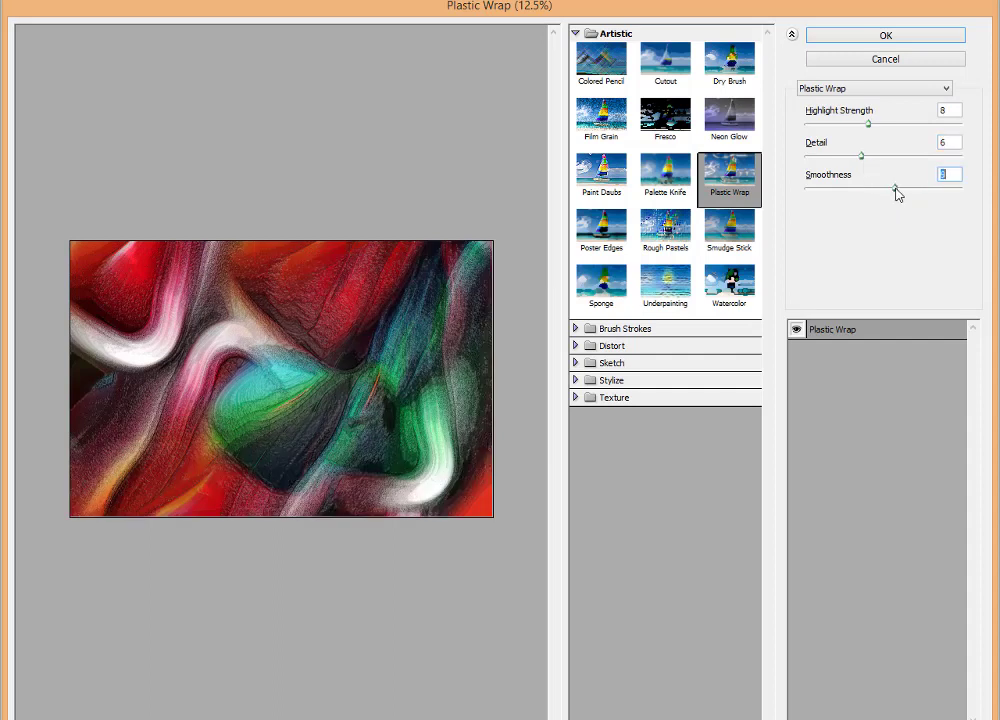
pyautogui.click(884, 38)
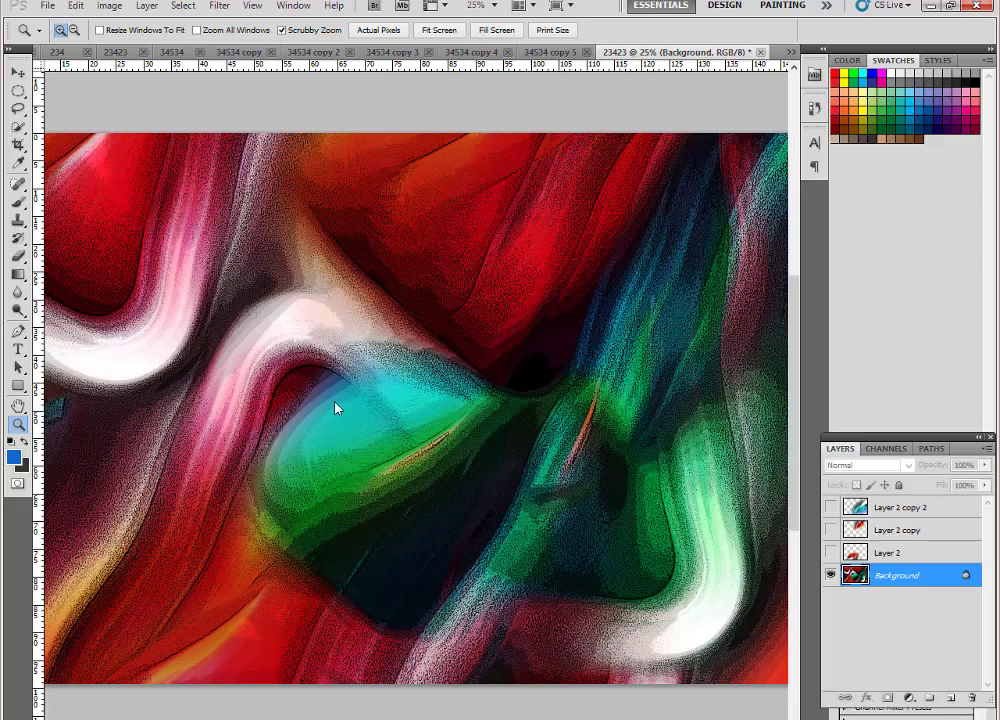
pyautogui.click(415, 437)
pyautogui.keyDown('alt'); pyautogui.click(416, 426); pyautogui.keyUp('alt')
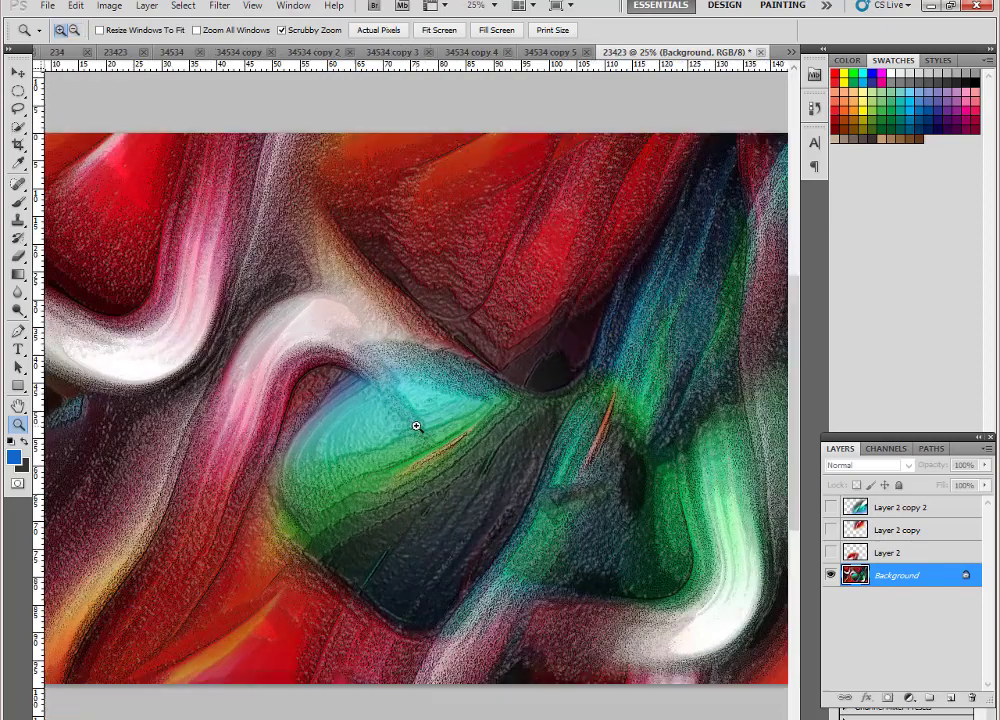
pyautogui.click(219, 6)
pyautogui.click(300, 96)
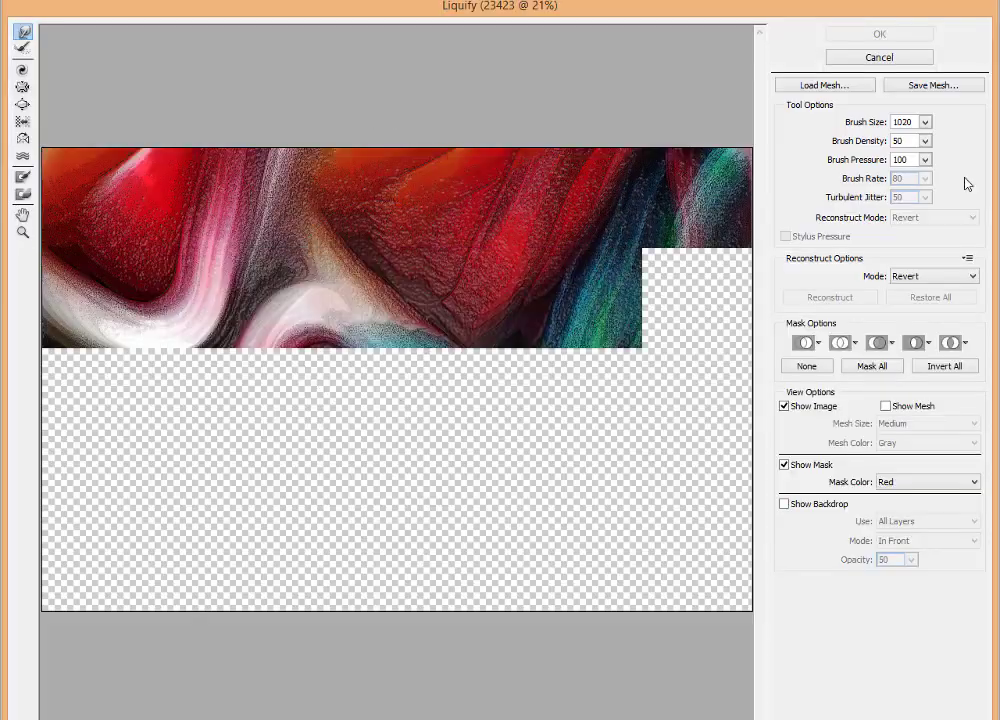
# - Forward-warp at brush size 1020, smearing the cyan-white ribbons, slate area and top red
pyautogui.click(925, 121)
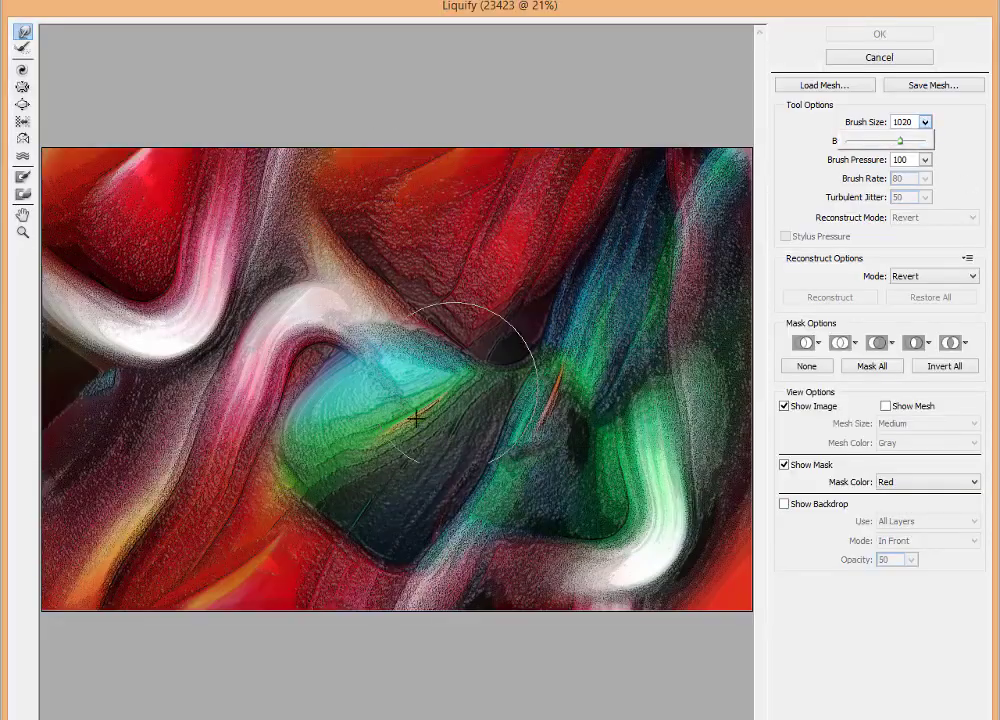
pyautogui.moveTo(389, 409); pyautogui.dragTo(225, 395)
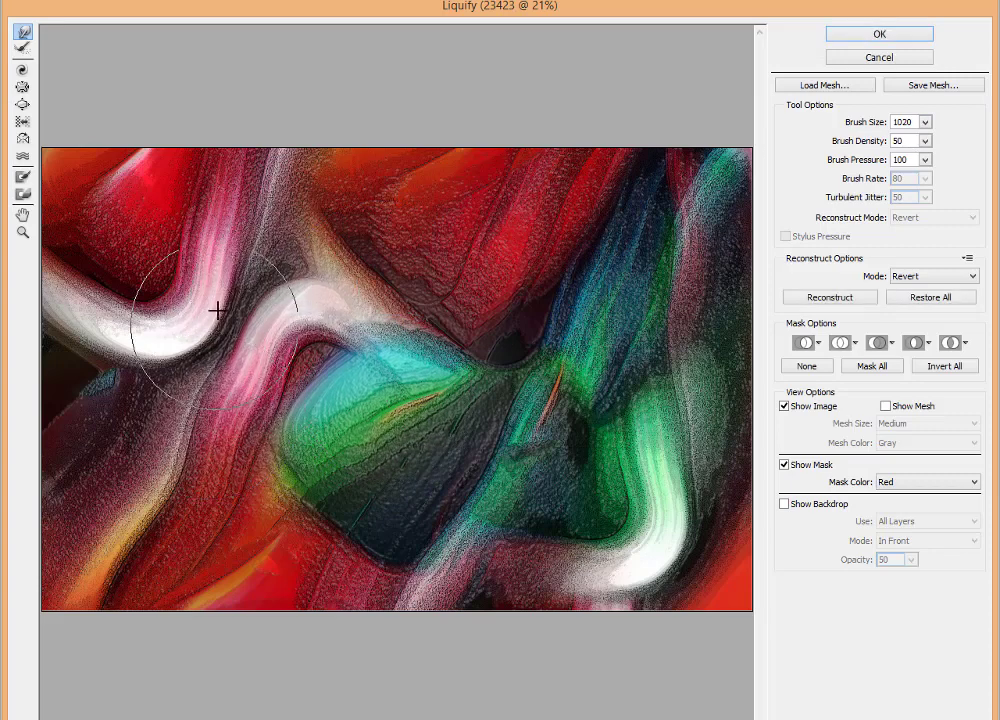
pyautogui.moveTo(121, 352); pyautogui.dragTo(69, 335)
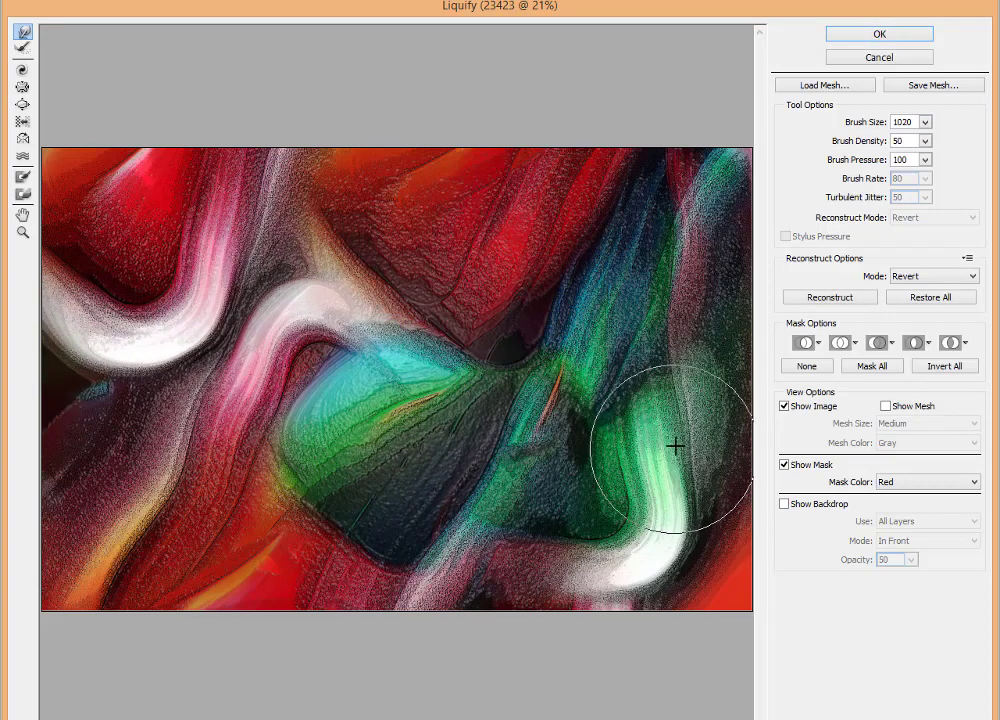
pyautogui.moveTo(446, 547); pyautogui.dragTo(490, 349)
pyautogui.moveTo(475, 245)
pyautogui.mouseDown()
pyautogui.moveTo(500, 257)
pyautogui.moveTo(453, 225)
pyautogui.moveTo(525, 150)
pyautogui.mouseUp()
pyautogui.moveTo(130, 515)
pyautogui.mouseDown()
pyautogui.moveTo(156, 462)
pyautogui.moveTo(179, 460)
pyautogui.moveTo(174, 429)
pyautogui.moveTo(197, 507)
pyautogui.moveTo(152, 475)
pyautogui.moveTo(179, 551)
pyautogui.moveTo(253, 579)
pyautogui.moveTo(129, 497)
pyautogui.moveTo(116, 464)
pyautogui.moveTo(173, 391)
pyautogui.moveTo(147, 397)
pyautogui.moveTo(195, 465)
pyautogui.mouseUp()
# - Warp the orange streaks, green region and white streaks into bent, wavier ribbons
pyautogui.moveTo(104, 557)
pyautogui.mouseDown()
pyautogui.moveTo(116, 572)
pyautogui.moveTo(212, 487)
pyautogui.mouseUp()
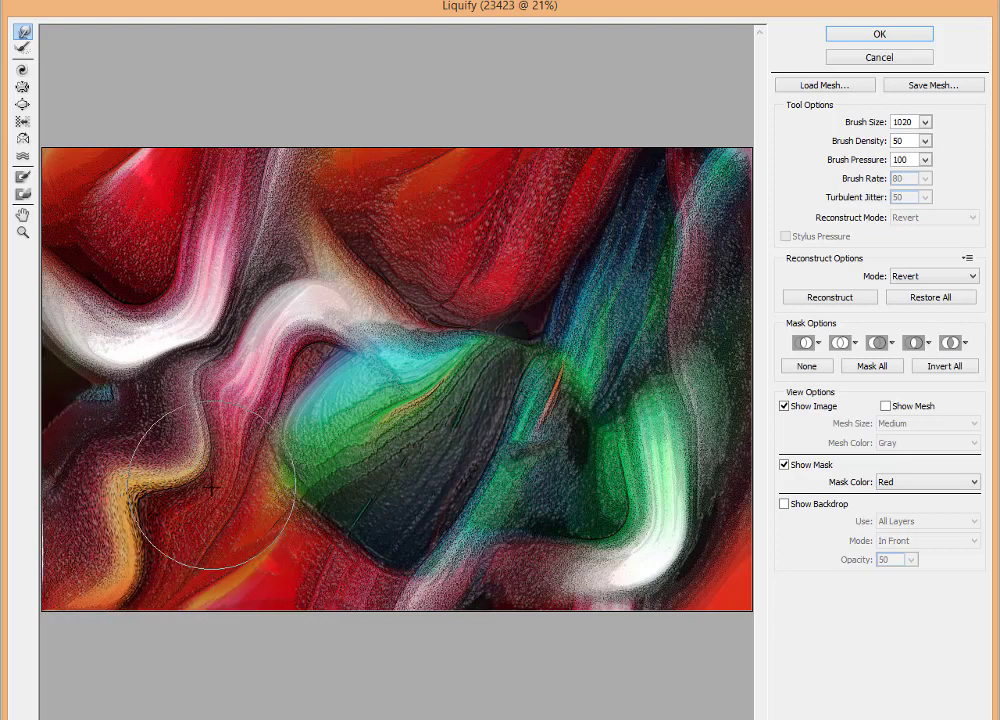
pyautogui.moveTo(297, 507); pyautogui.dragTo(306, 547)
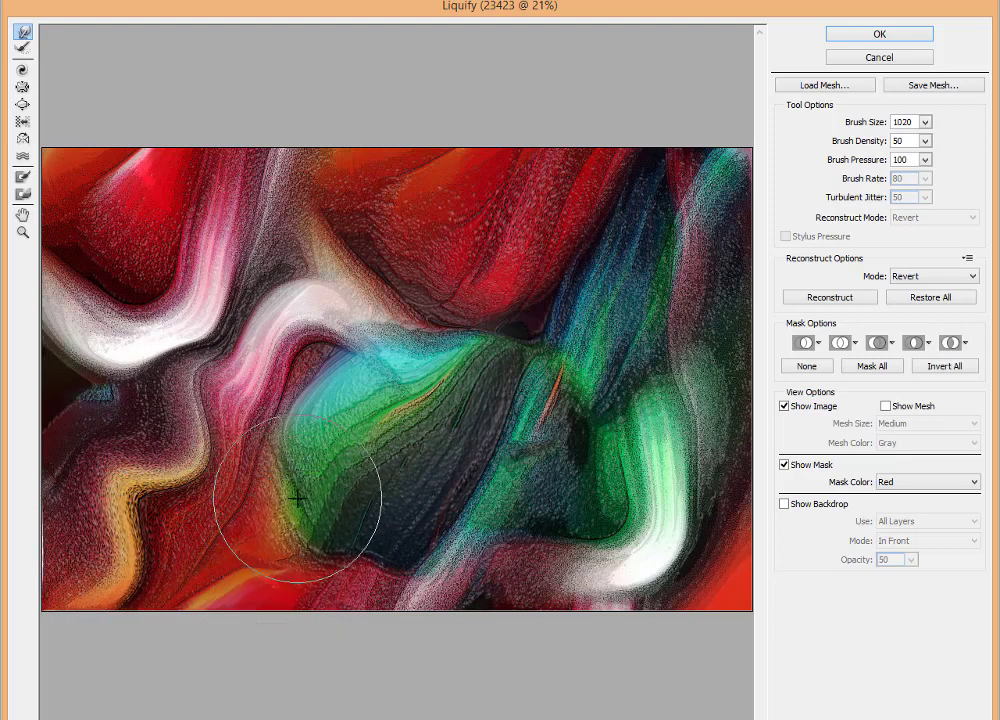
pyautogui.moveTo(297, 480); pyautogui.dragTo(299, 565)
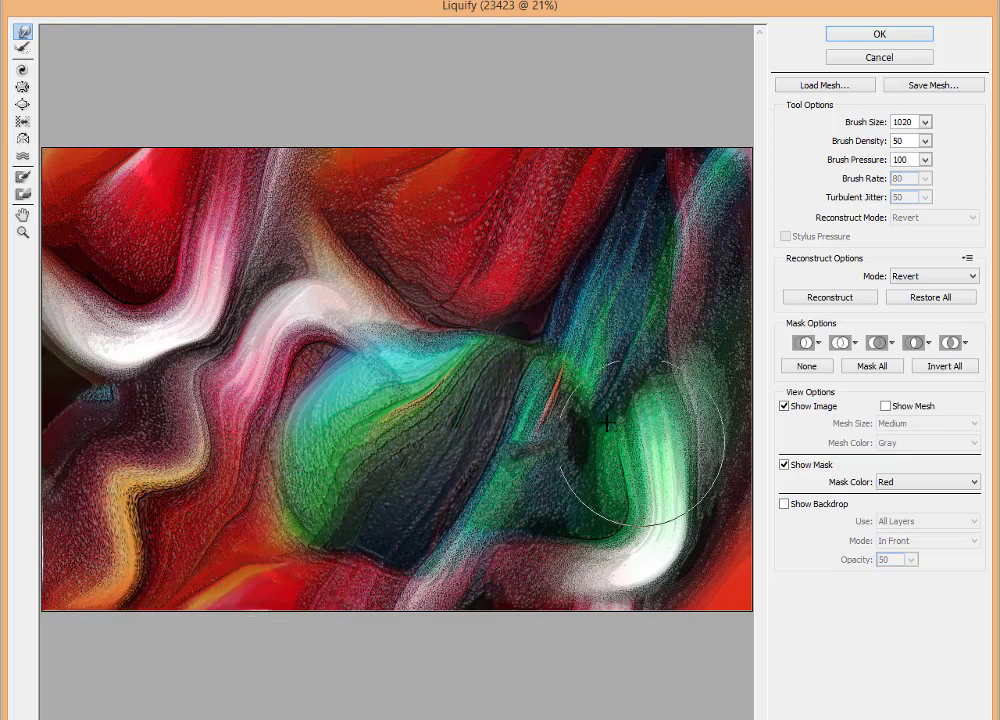
pyautogui.moveTo(358, 298); pyautogui.dragTo(381, 261)
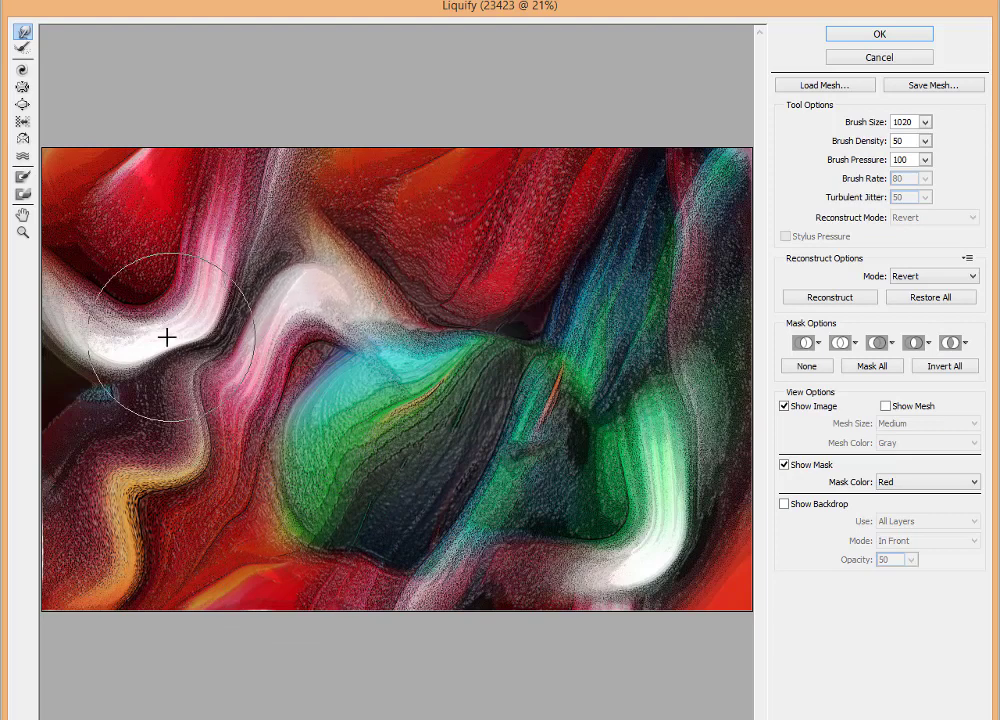
pyautogui.moveTo(167, 337); pyautogui.dragTo(167, 352)
pyautogui.moveTo(145, 223)
pyautogui.mouseDown()
pyautogui.moveTo(176, 356)
pyautogui.moveTo(196, 357)
pyautogui.moveTo(176, 361)
pyautogui.moveTo(182, 371)
pyautogui.mouseUp()
pyautogui.moveTo(509, 257); pyautogui.dragTo(513, 281)
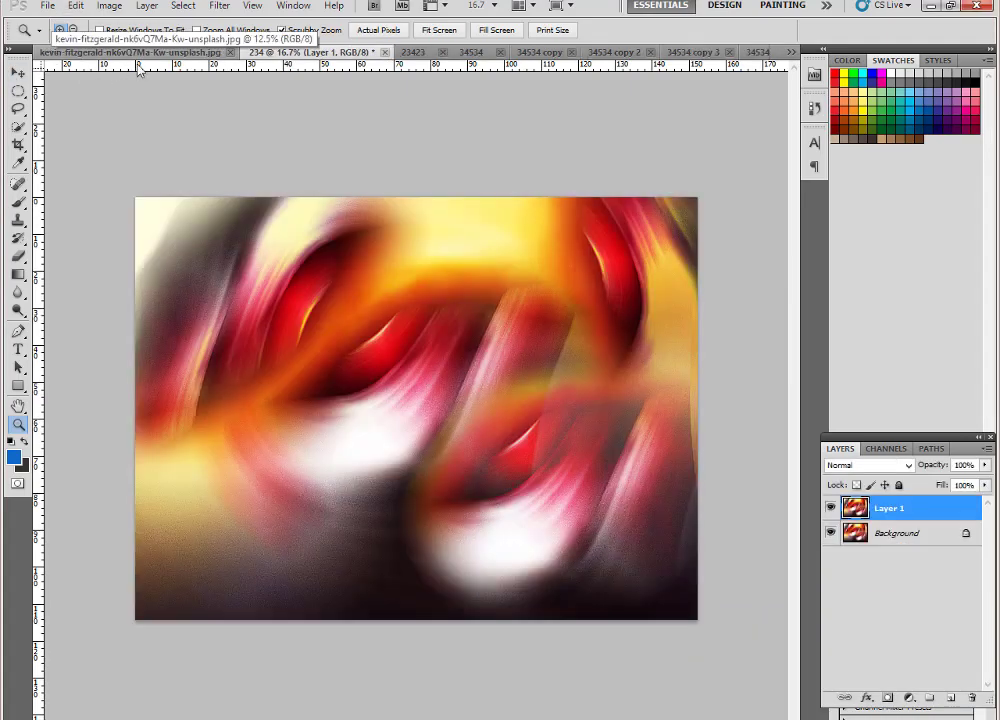
# - View the lights photo, 234, 23423, 34534 and 34534 copy documents in turn
pyautogui.click(190, 52)
pyautogui.click(506, 54)
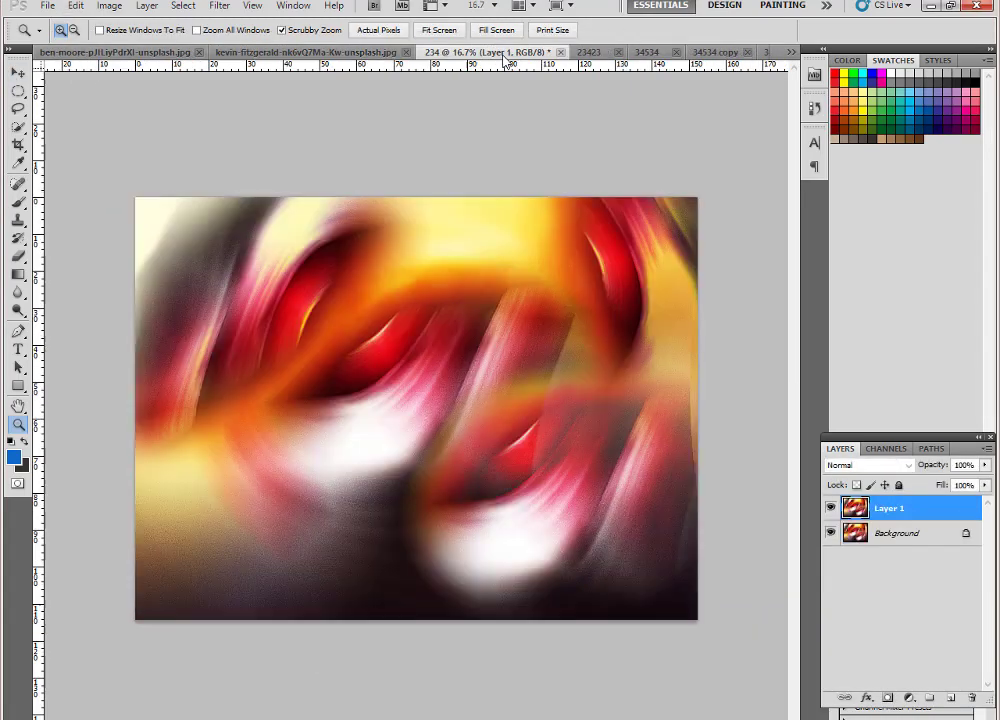
pyautogui.click(588, 52)
pyautogui.click(700, 52)
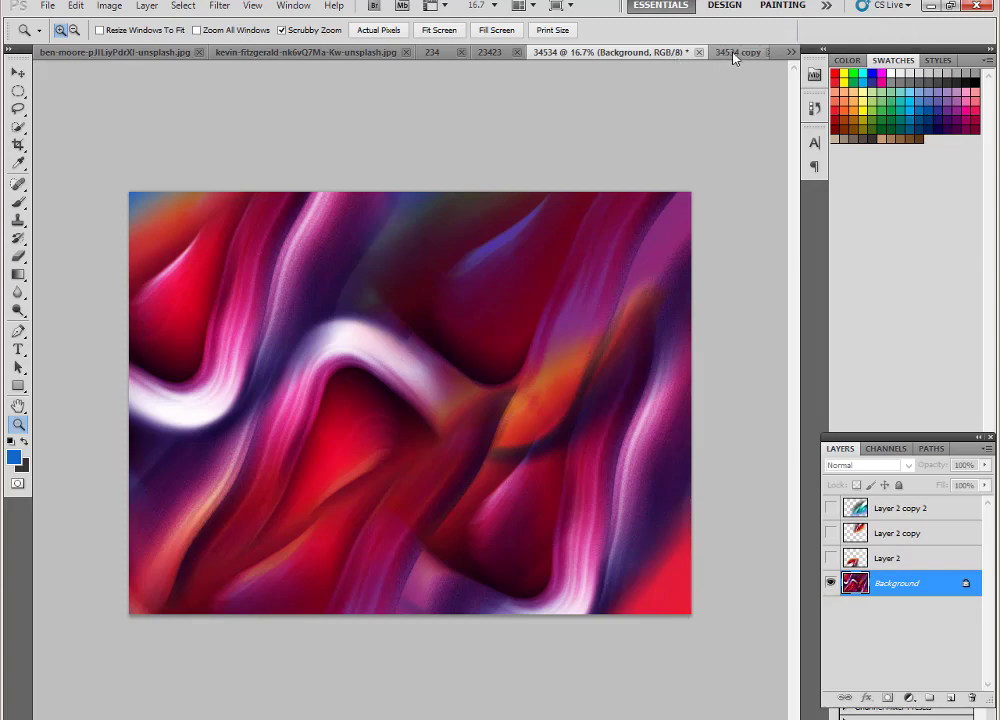
pyautogui.click(765, 52)
# - Step through 34534 copy 2 to copy 5 via the document list, ending on 23423
pyautogui.click(598, 160)
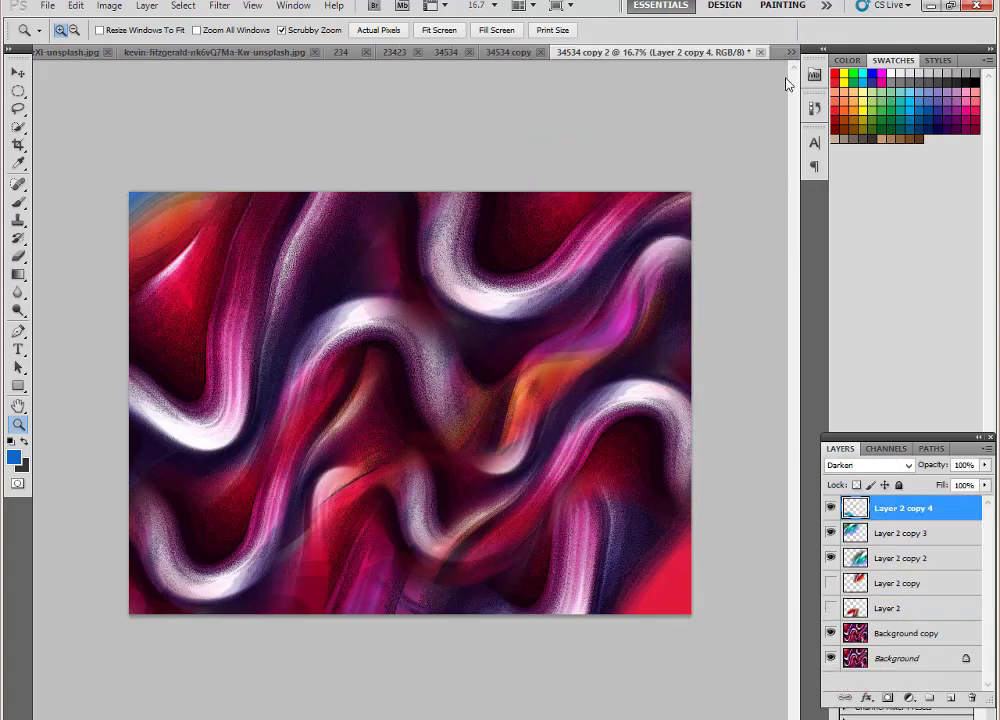
pyautogui.click(795, 55)
pyautogui.click(607, 178)
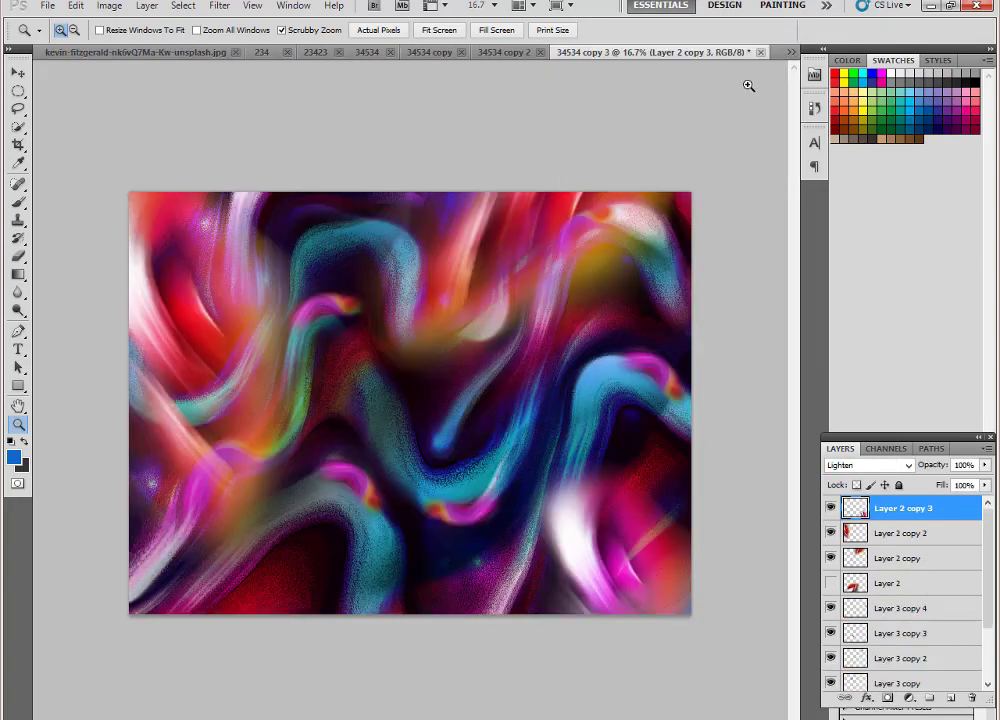
pyautogui.click(793, 55)
pyautogui.click(600, 195)
pyautogui.click(791, 52)
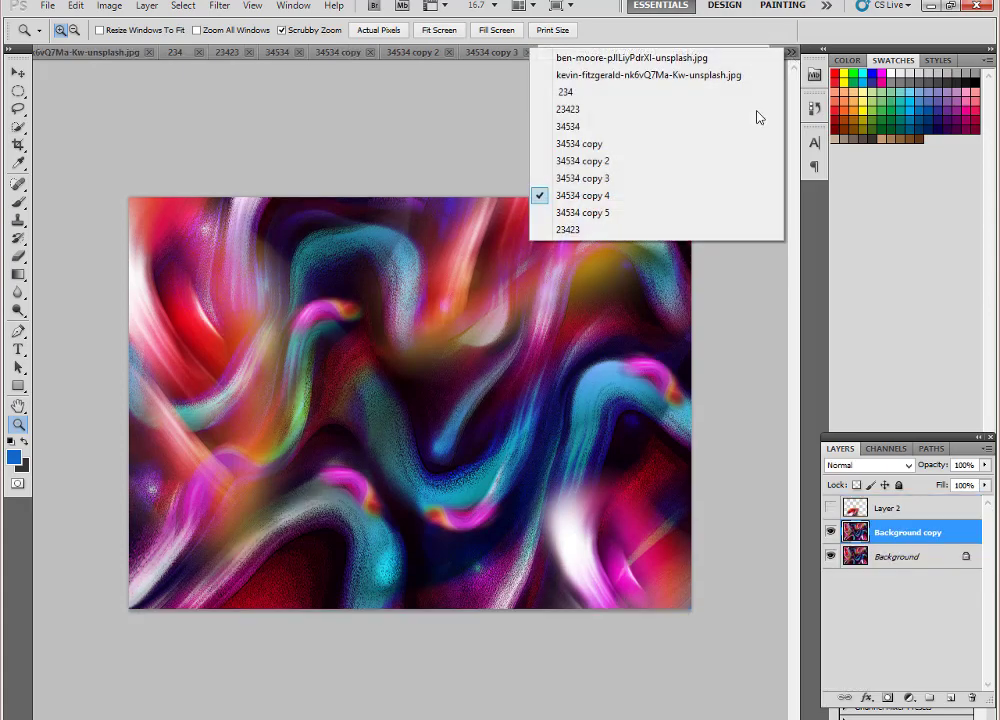
pyautogui.click(615, 213)
pyautogui.click(791, 52)
pyautogui.click(600, 229)
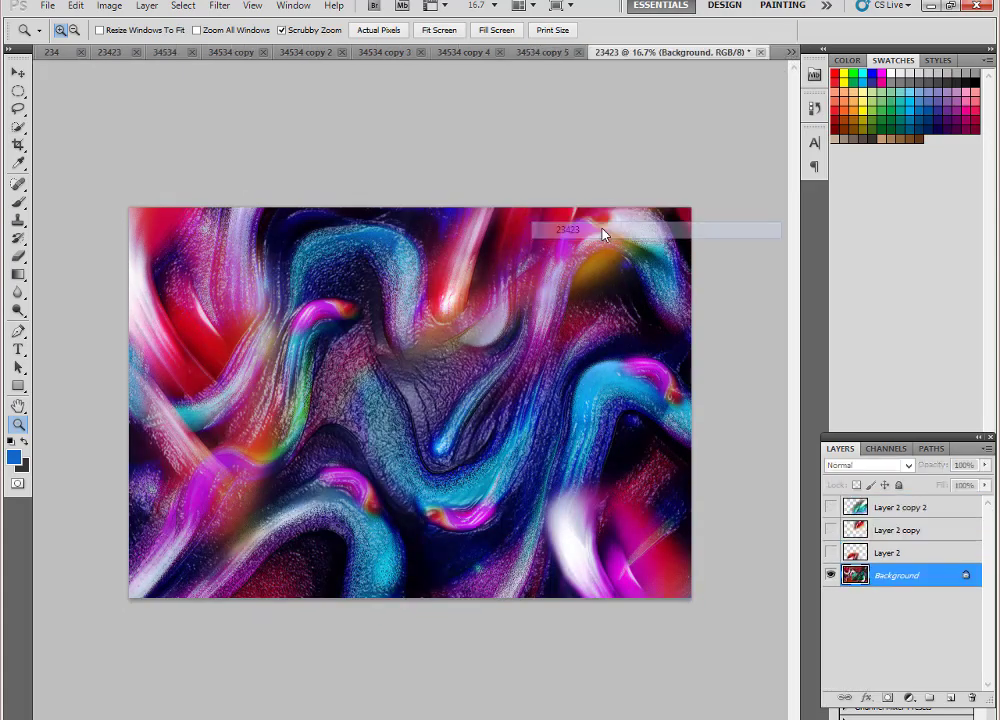